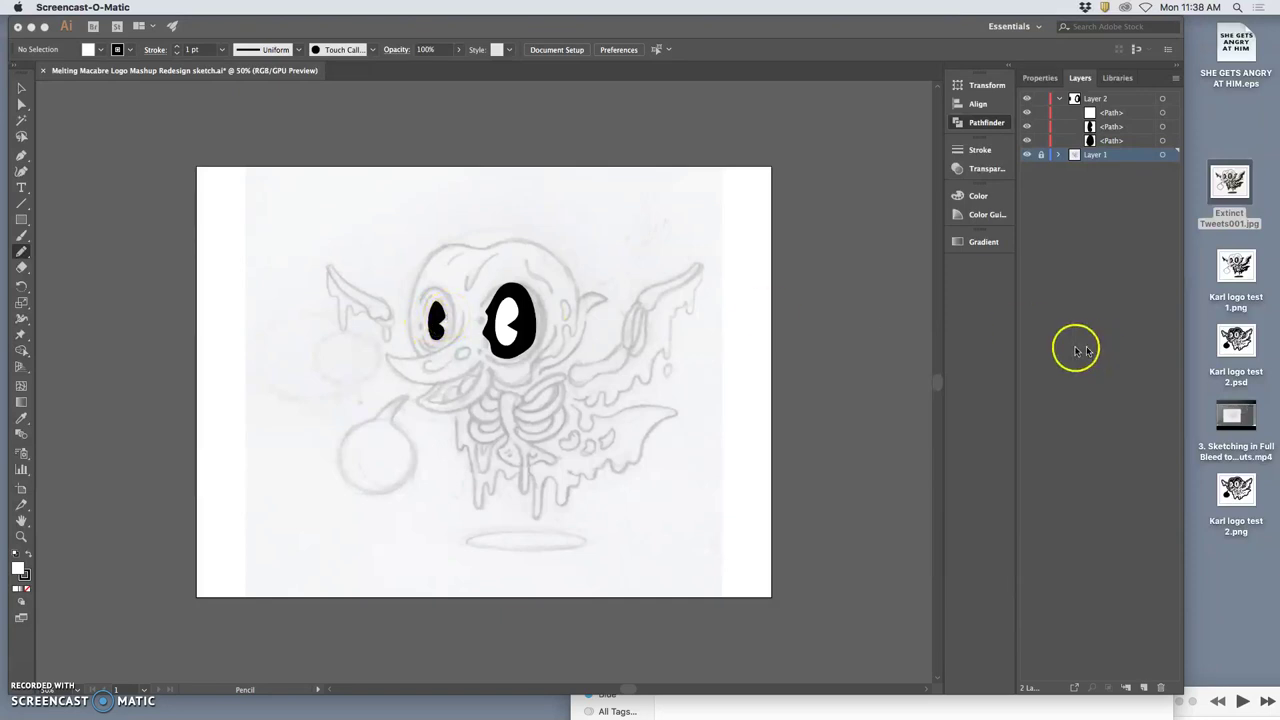
# Open Karl logo test 1.png from the desktop in Preview and check how the artwork reads at thumbnail size.
pyautogui.click(1205, 348)
pyautogui.click(1207, 277)
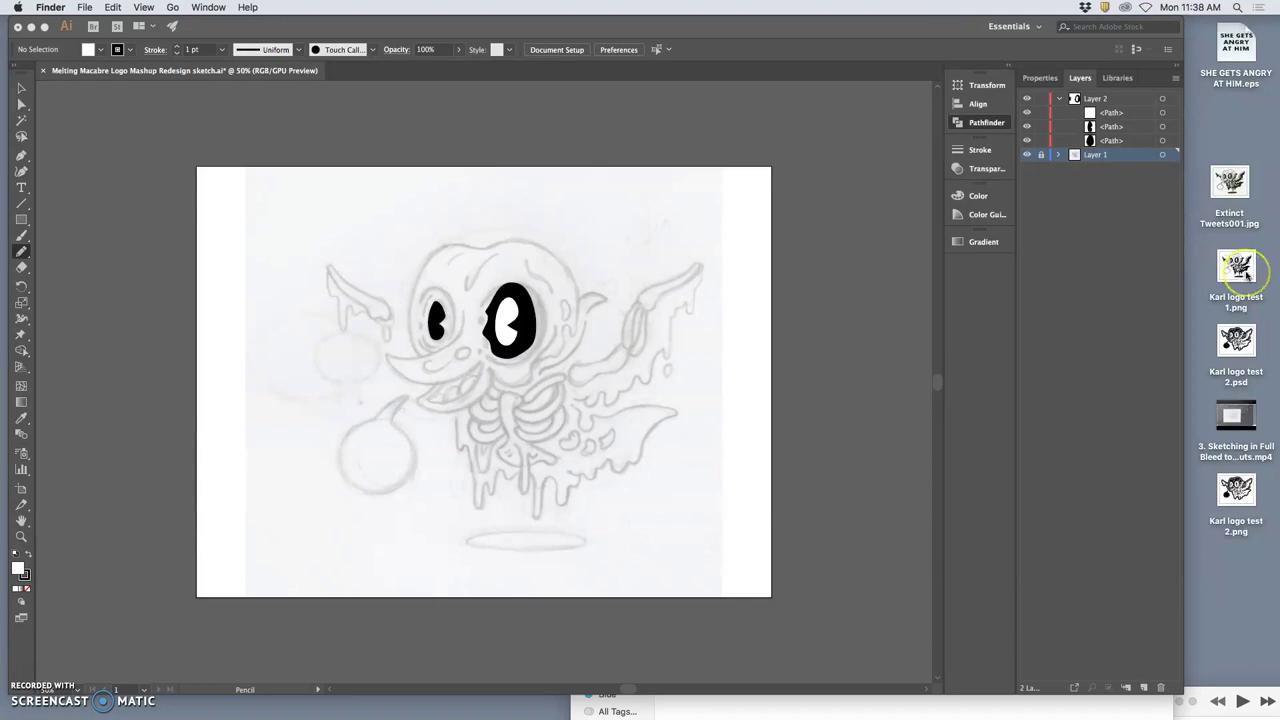
pyautogui.doubleClick(1245, 277)
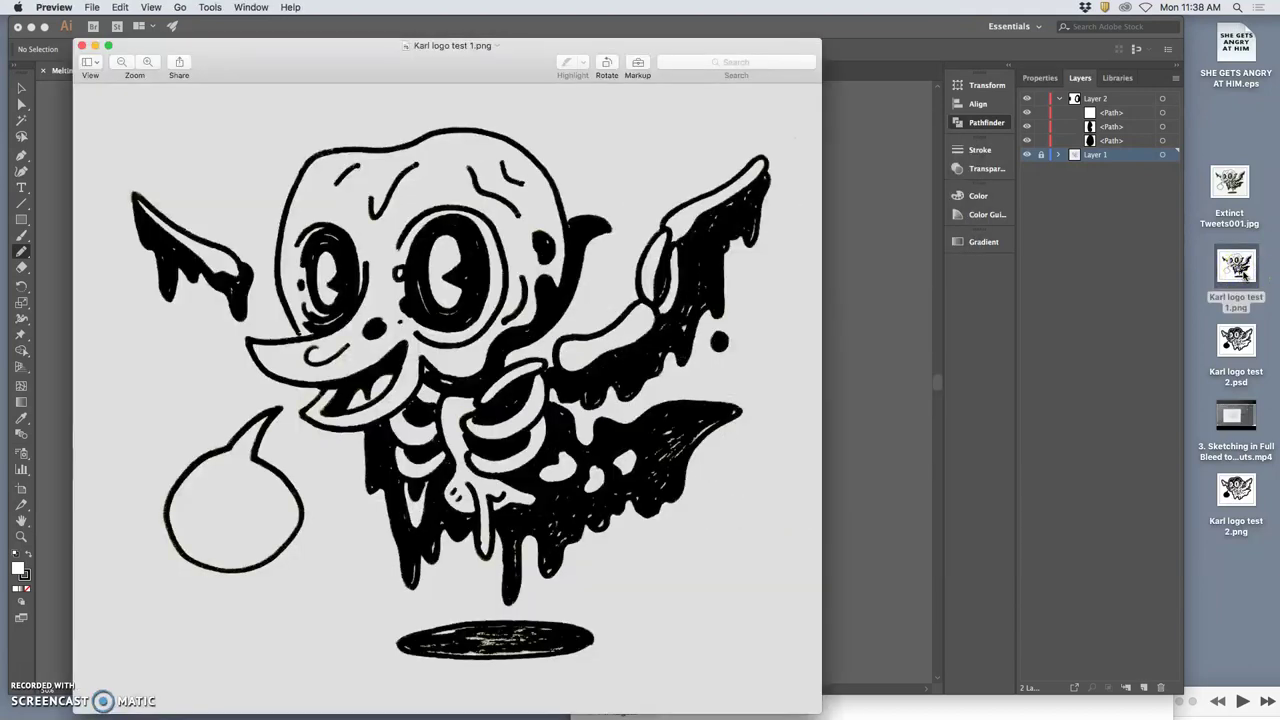
pyautogui.moveTo(706, 45); pyautogui.dragTo(657, 34)
pyautogui.press('super+minus')
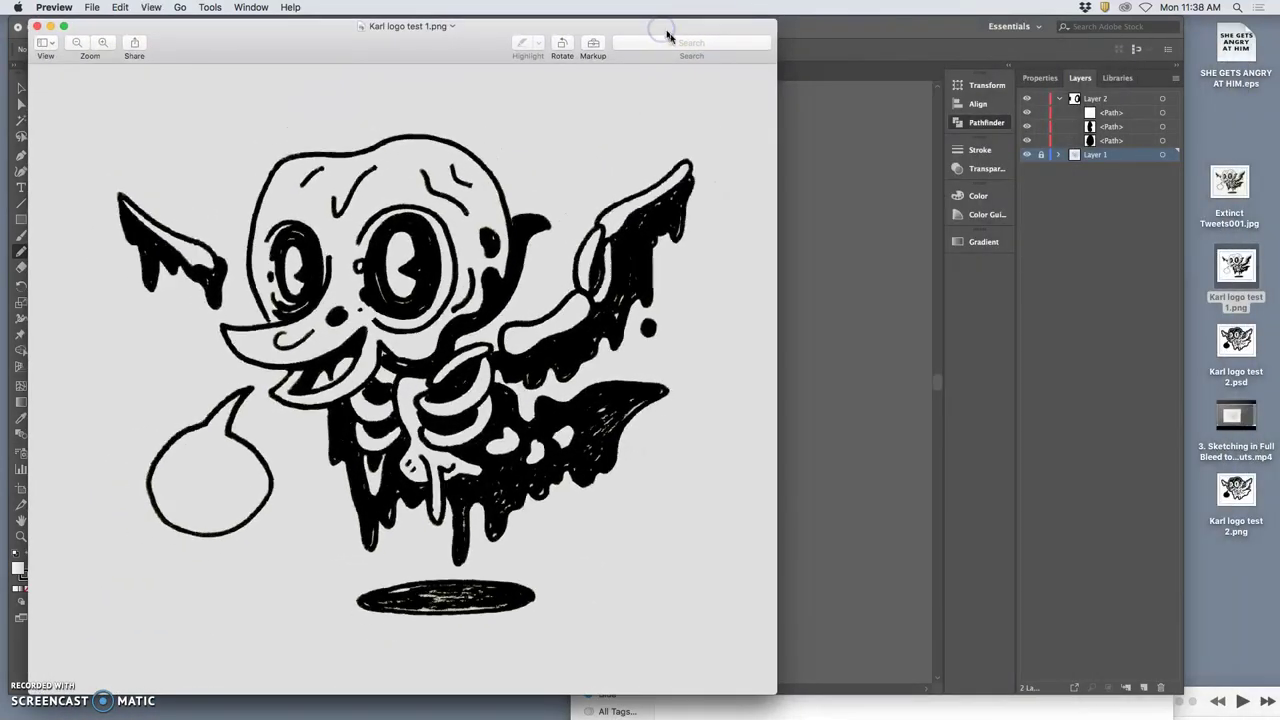
pyautogui.press('super+minus')
pyautogui.press('super+minus')
pyautogui.press('super+minus')
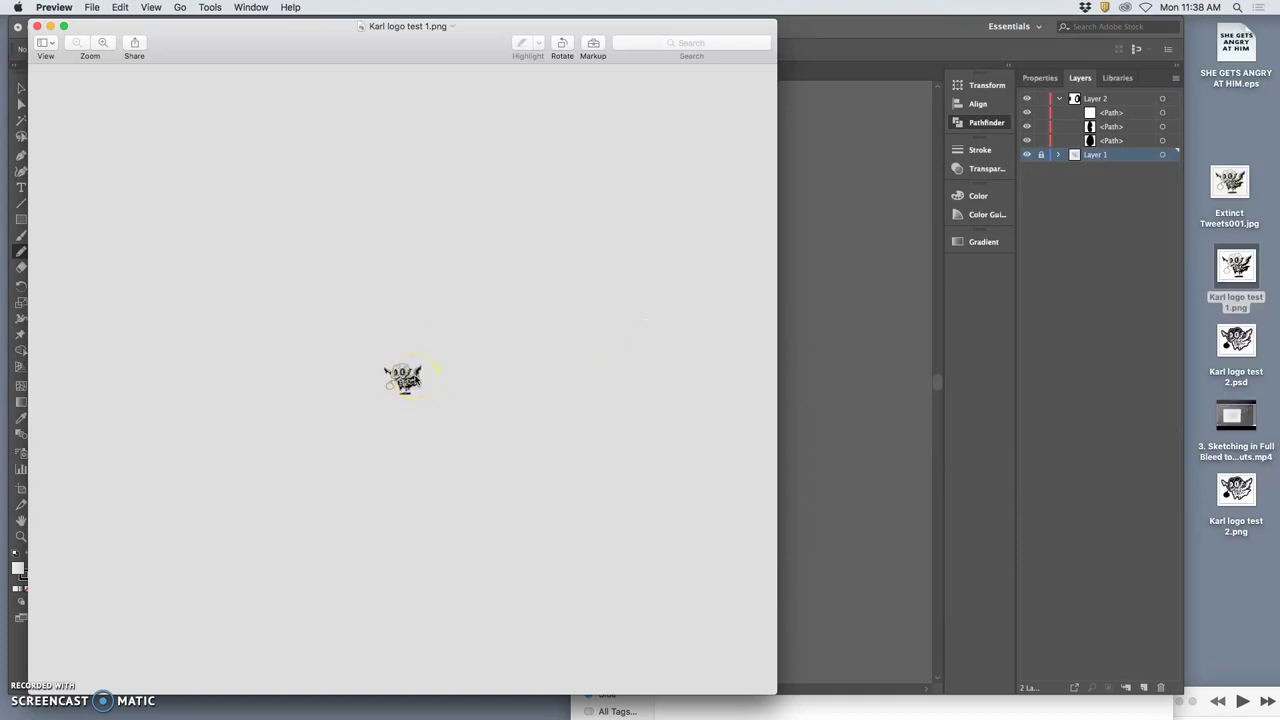
pyautogui.press('super+plus')
pyautogui.press('super+plus')
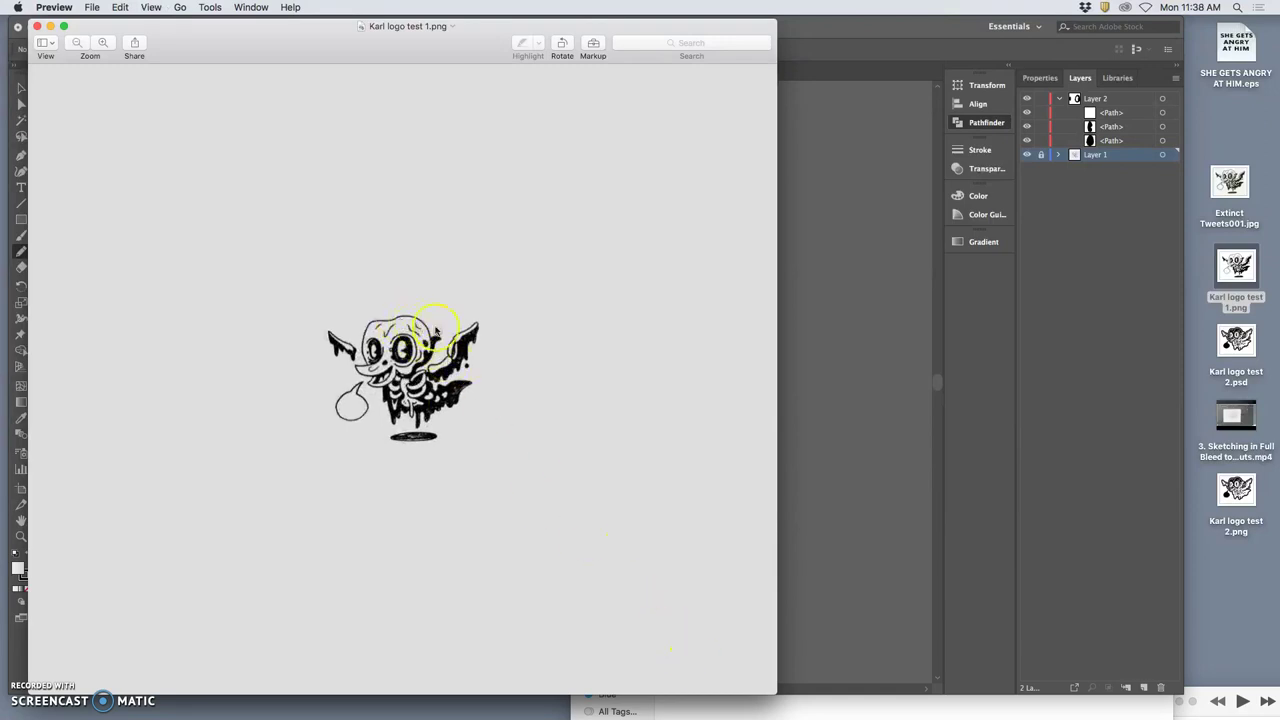
pyautogui.press('super+minus')
pyautogui.press('super+minus')
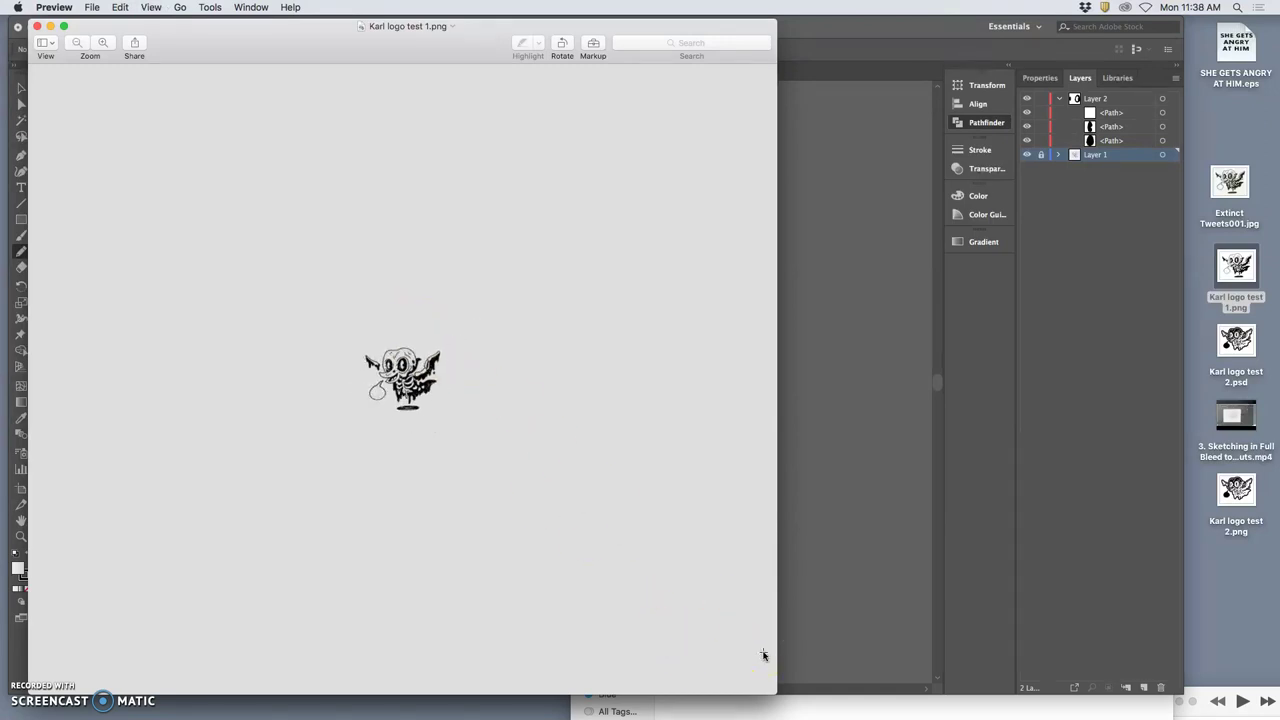
pyautogui.press('super+plus')
# Open Karl logo test 2.png from the desktop and compare it at small sizes beside the first logo.
pyautogui.doubleClick(1237, 489)
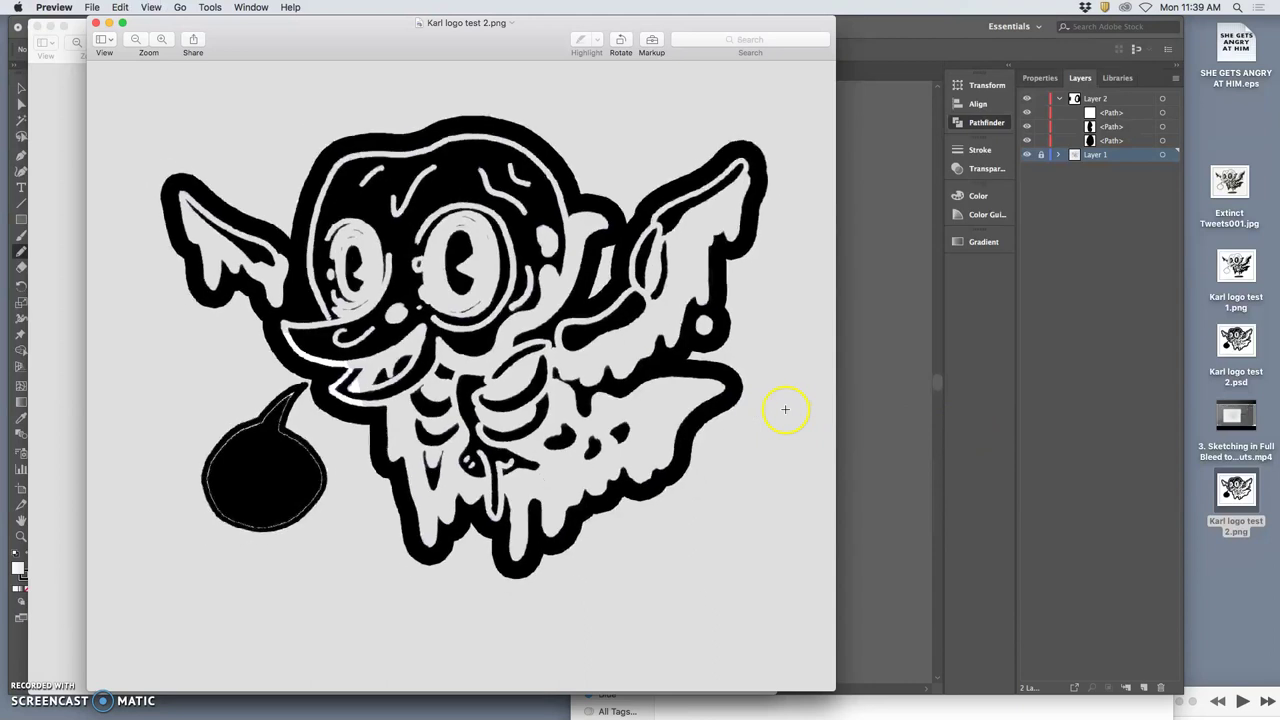
pyautogui.press('super+minus')
pyautogui.press('super+minus')
pyautogui.press('super+minus')
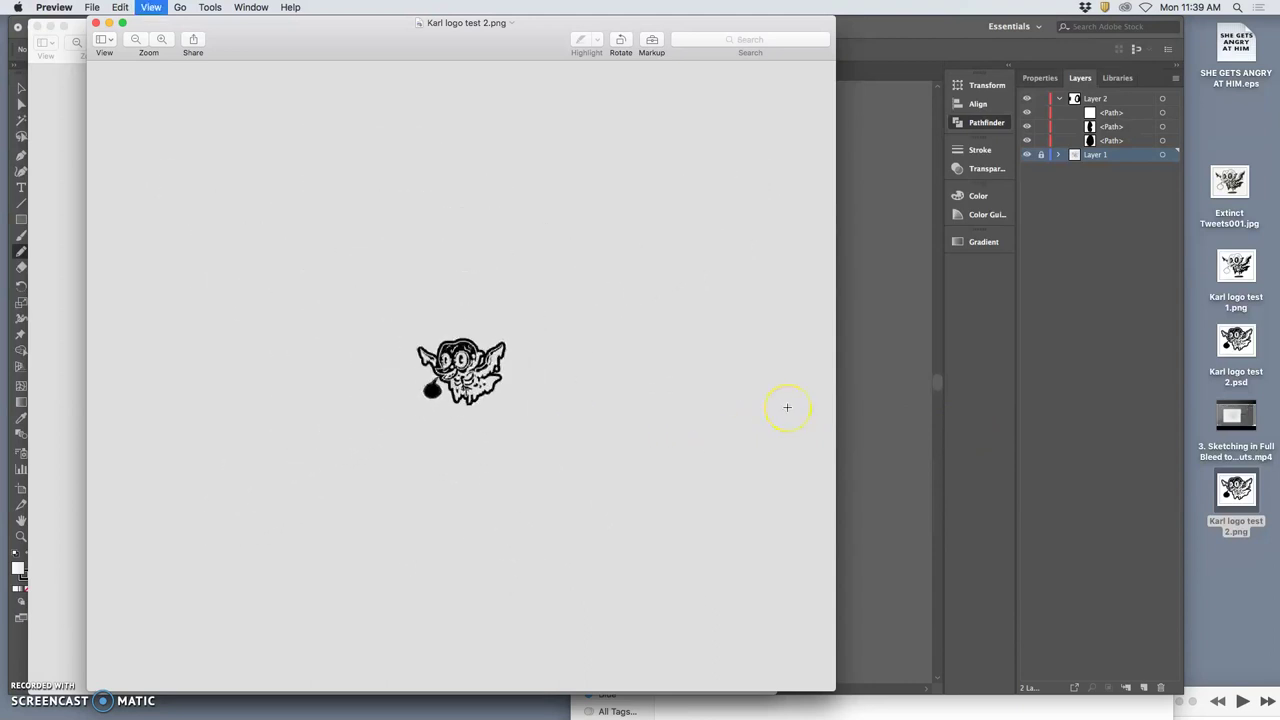
pyautogui.press('super+minus')
pyautogui.press('super+plus')
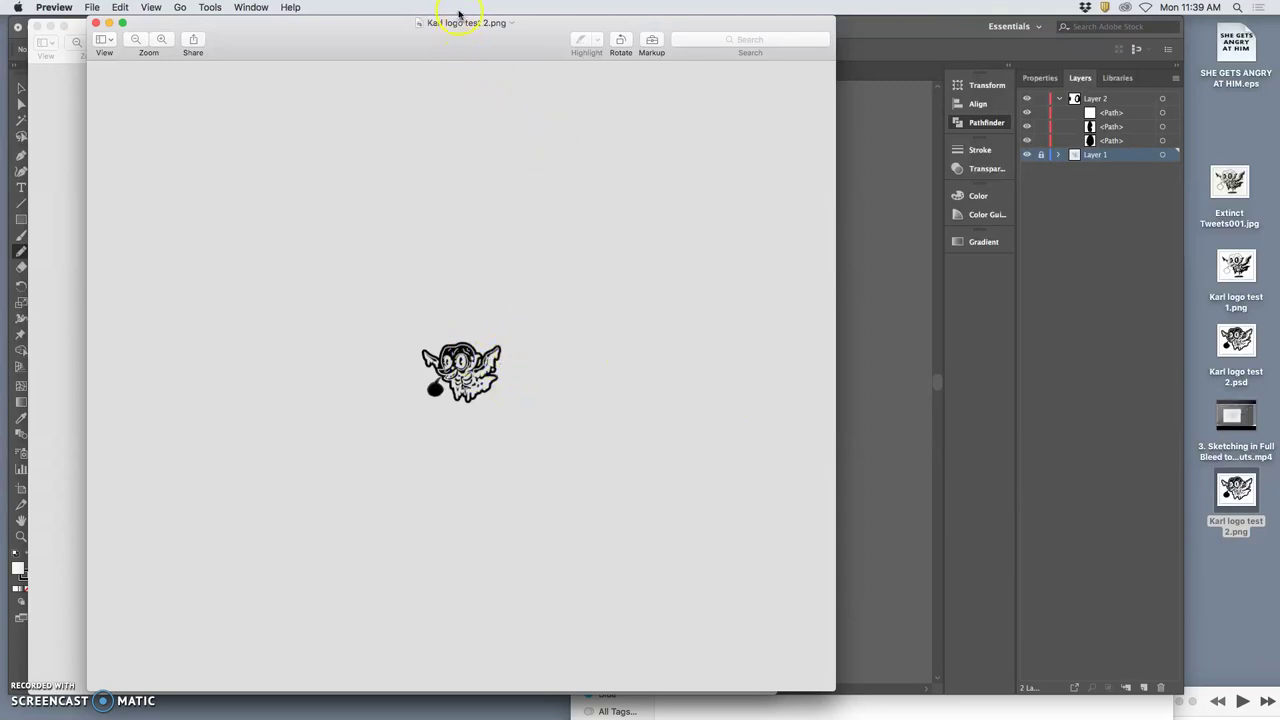
pyautogui.moveTo(455, 18); pyautogui.dragTo(819, 48)
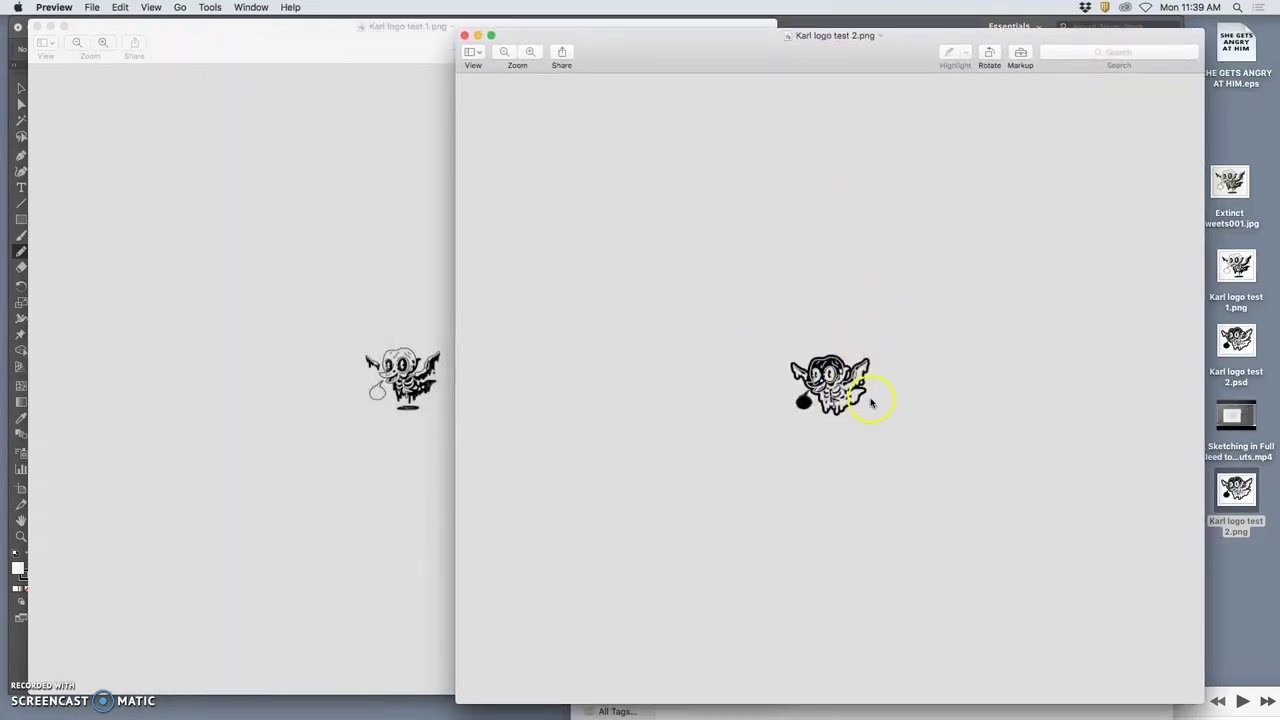
pyautogui.press('super+minus')
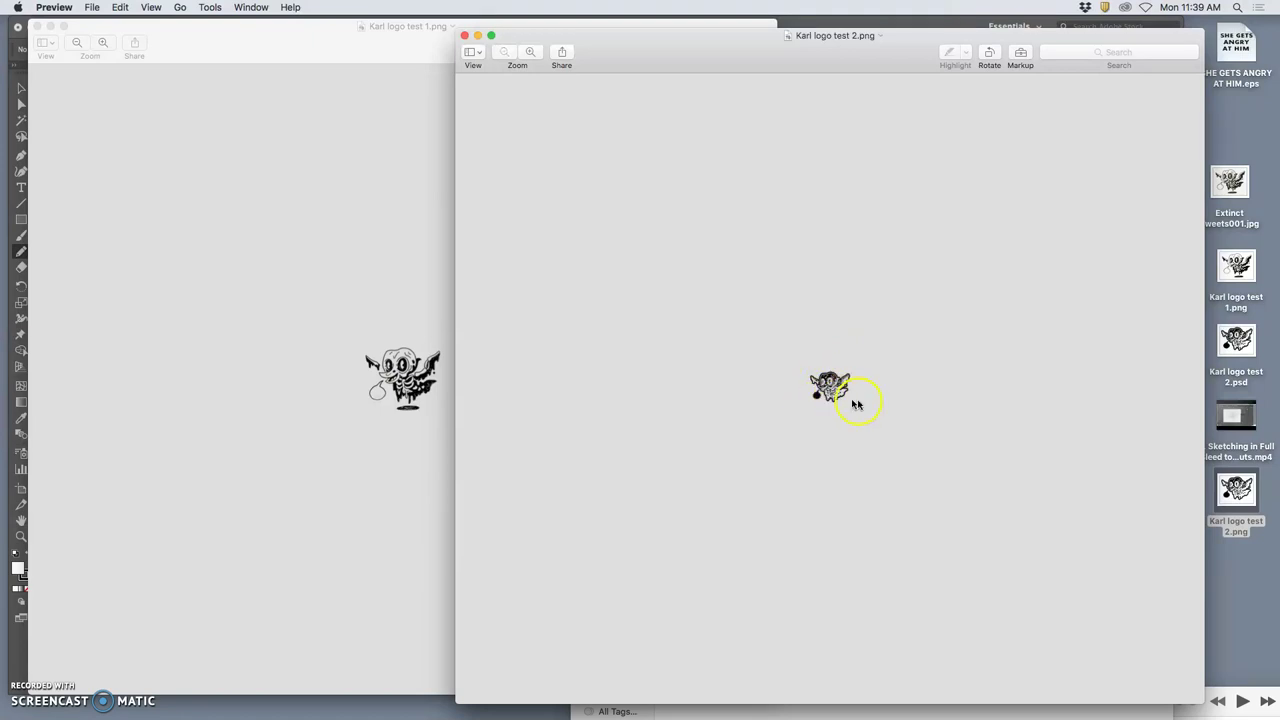
pyautogui.press('super+equal')
pyautogui.press('super+equal')
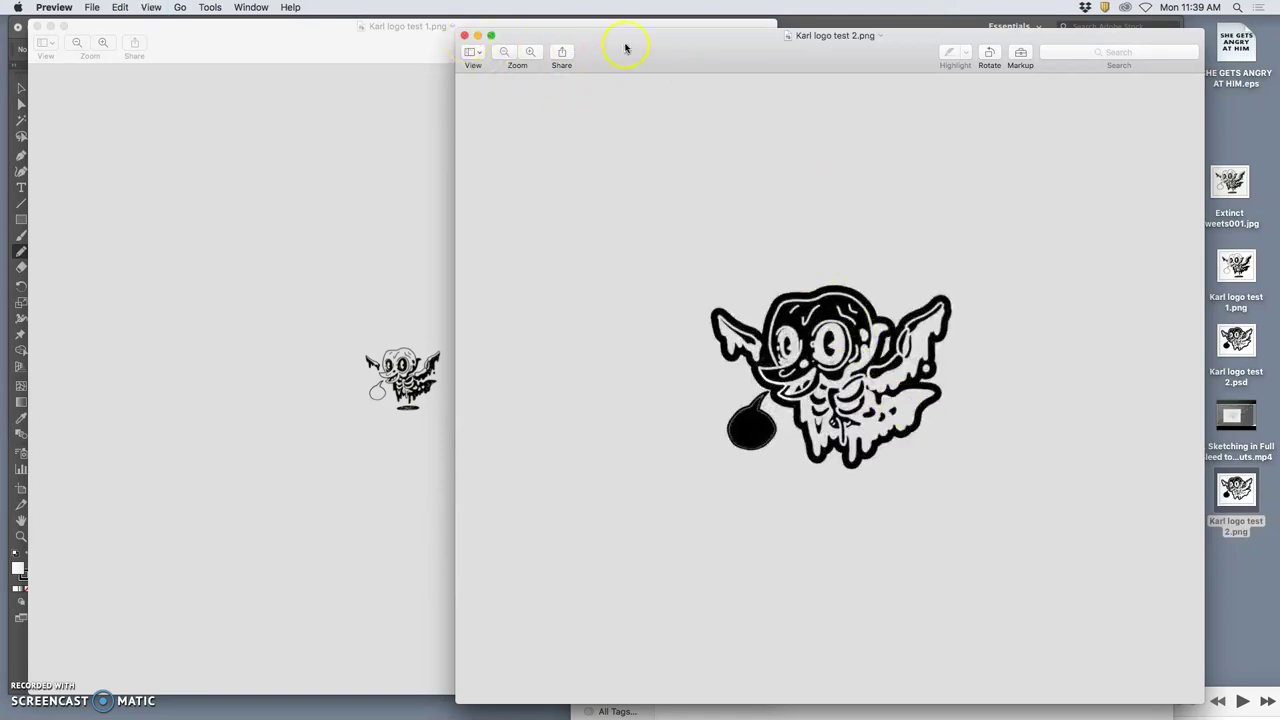
pyautogui.moveTo(625, 47); pyautogui.dragTo(558, 46)
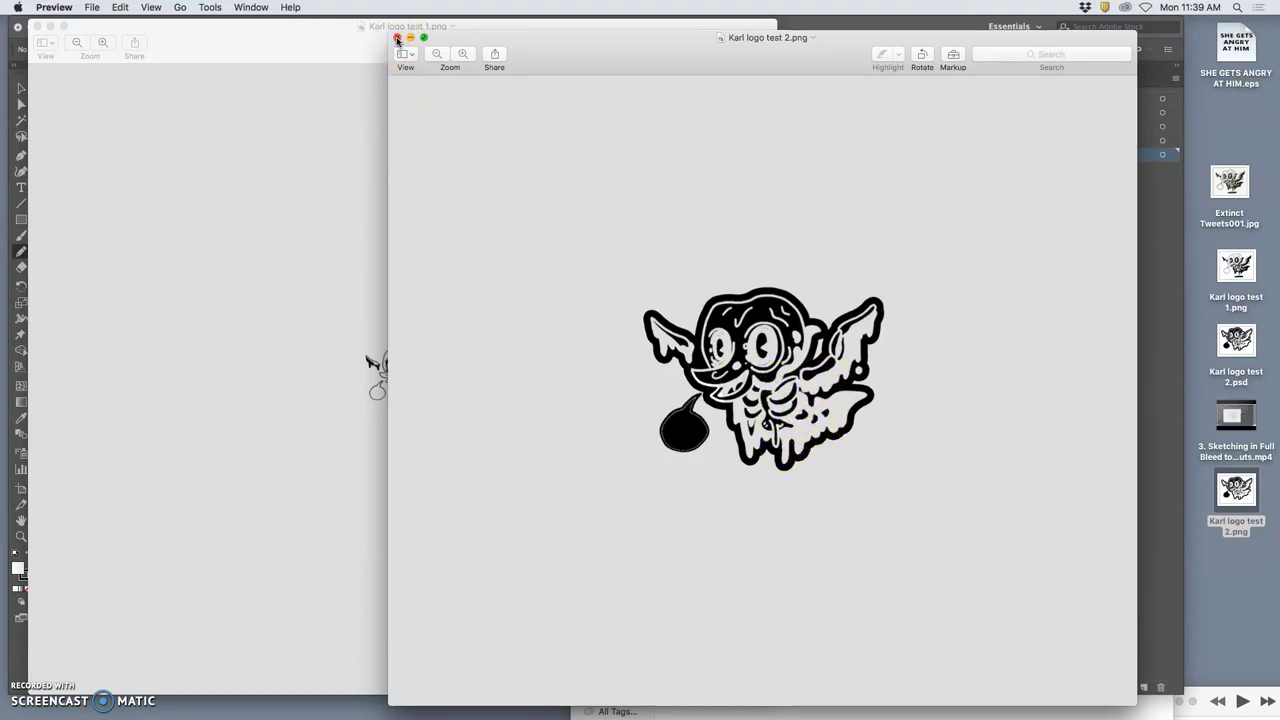
pyautogui.moveTo(571, 60); pyautogui.dragTo(659, 67)
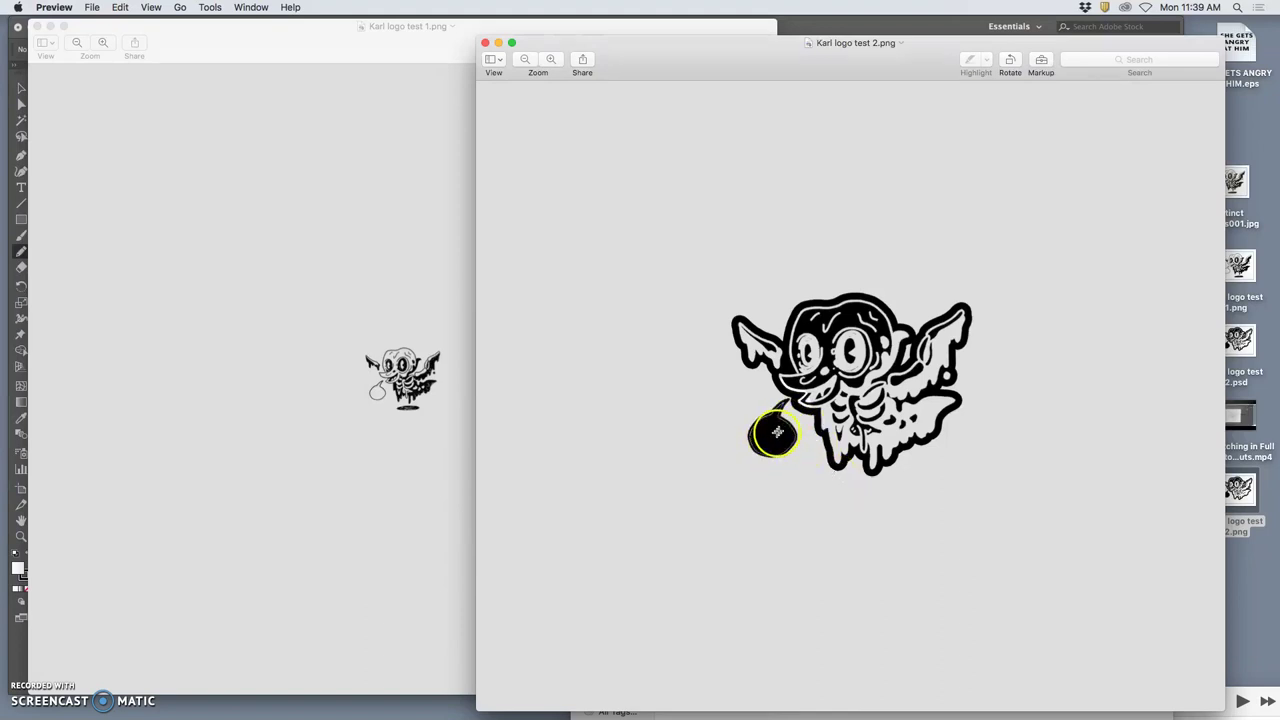
# Check the second logo once more at its smallest size, and close both logo previews.
pyautogui.press('super+minus')
pyautogui.press('super+minus')
pyautogui.press('super+minus')
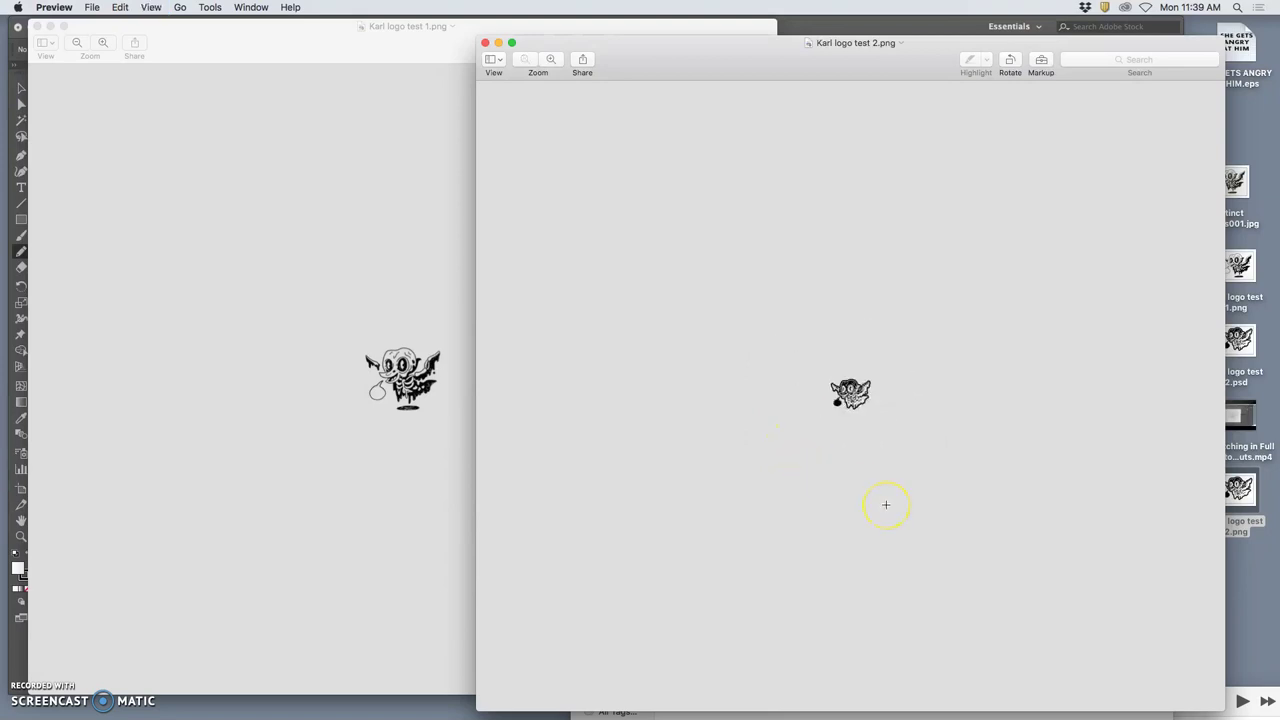
pyautogui.press('super+plus')
pyautogui.press('super+plus')
pyautogui.press('super+plus')
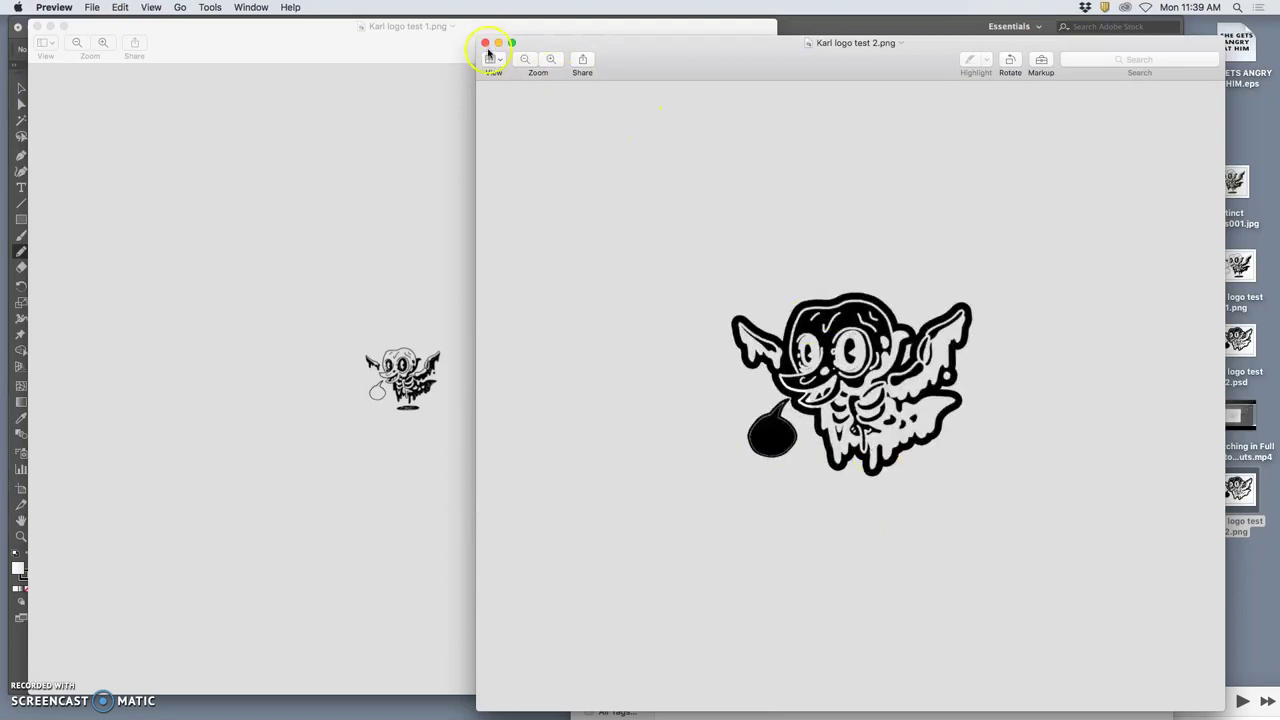
pyautogui.click(486, 44)
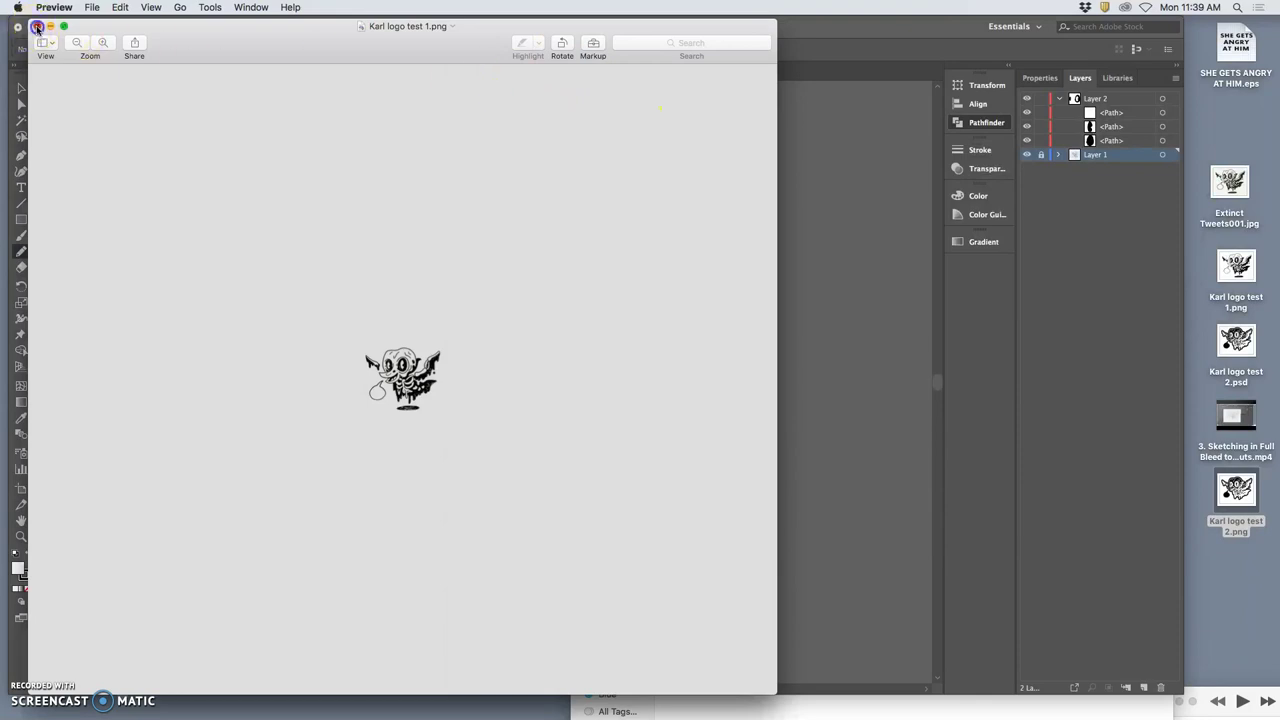
pyautogui.click(37, 26)
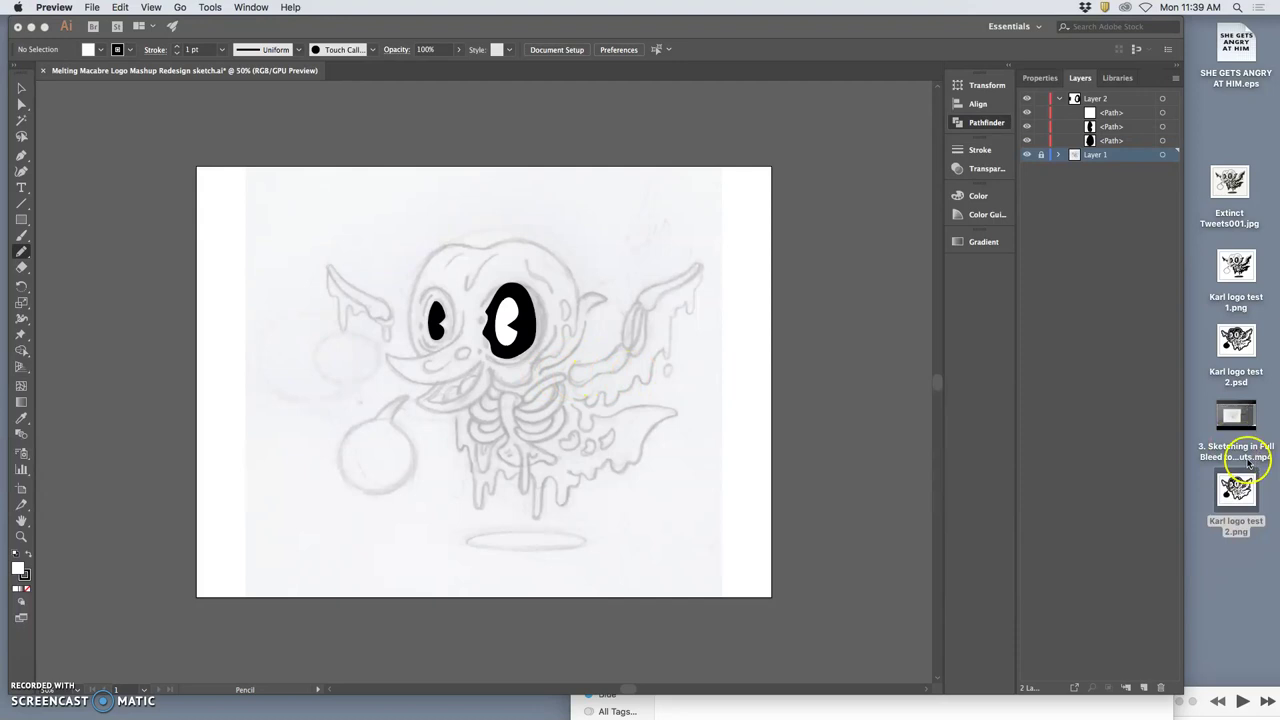
pyautogui.click(1270, 493)
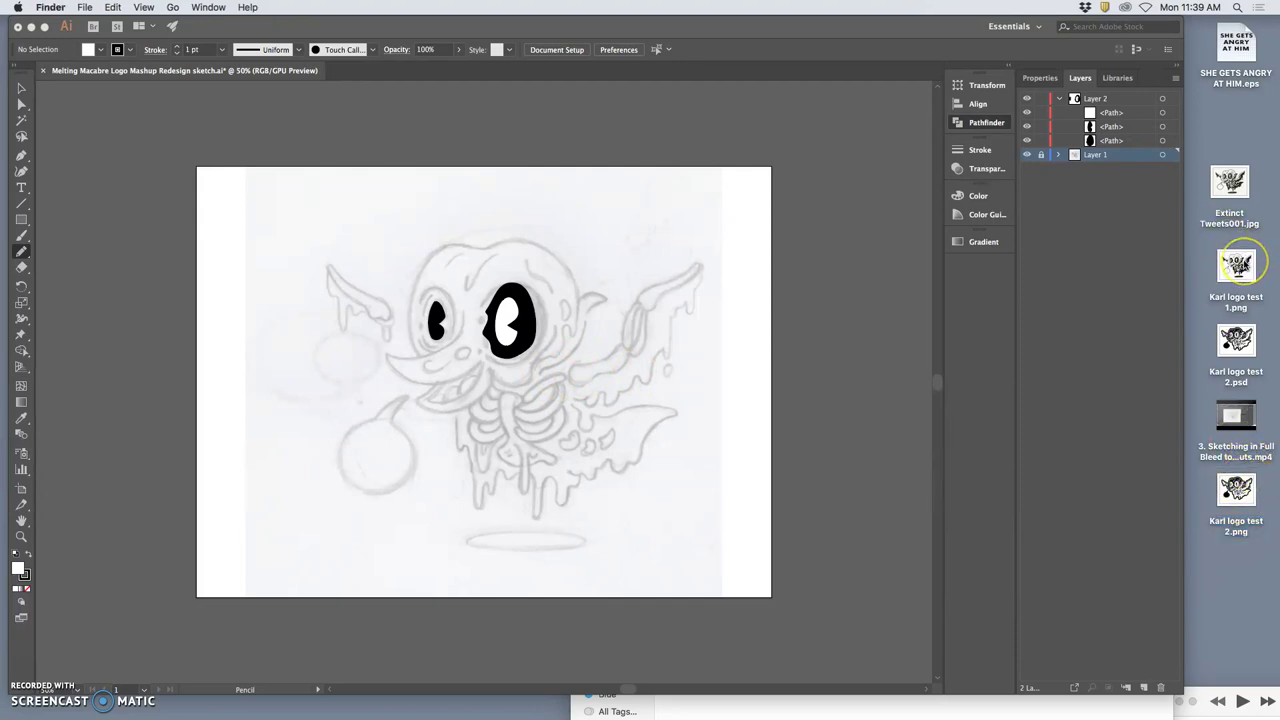
pyautogui.moveTo(1236, 266); pyautogui.dragTo(549, 405)
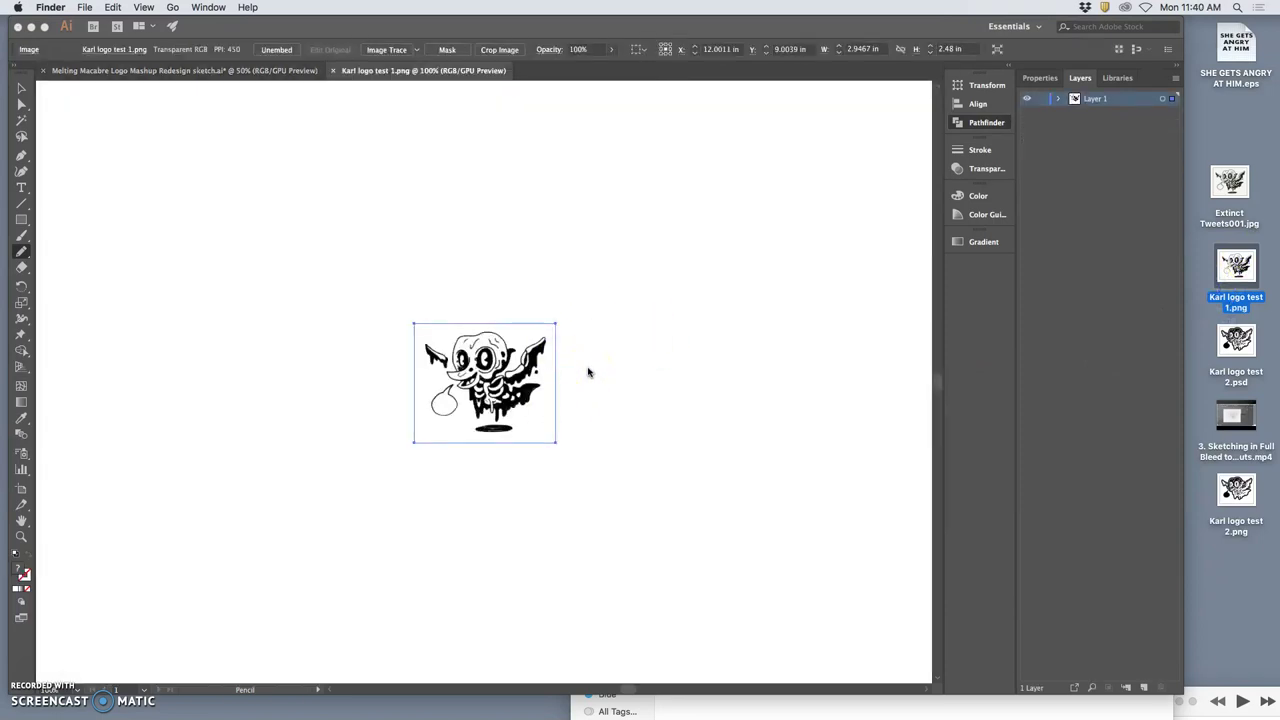
pyautogui.click(335, 72)
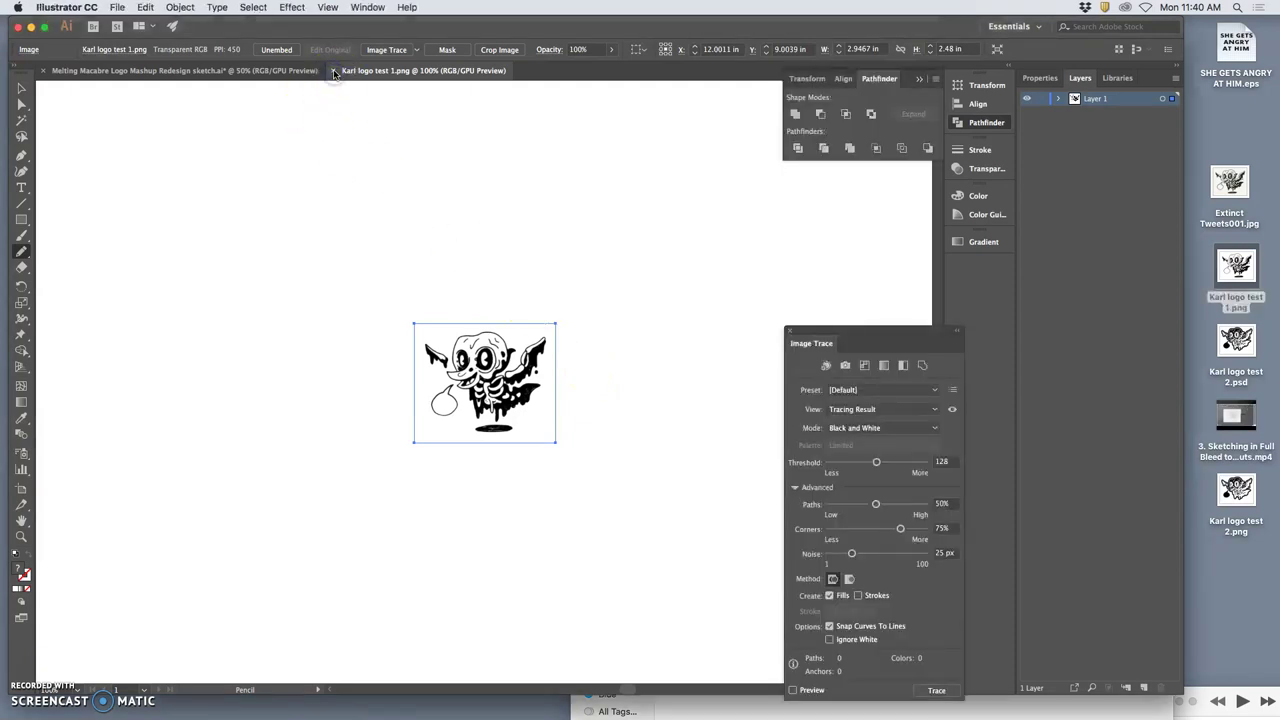
pyautogui.click(335, 72)
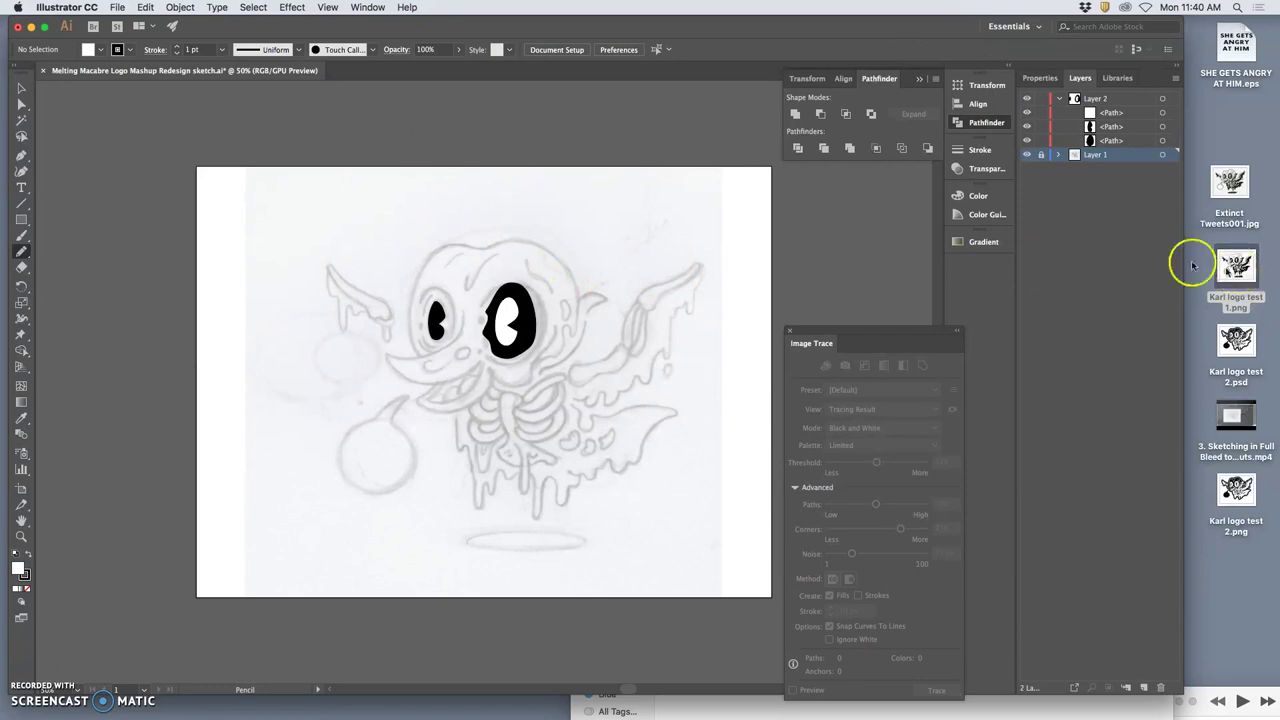
# Open the desktop file Karl logo test 1.png with Adobe Illustrator CC 2018.
pyautogui.click(1258, 260)
pyautogui.rightClick(1236, 264)
pyautogui.moveTo(1190, 281)
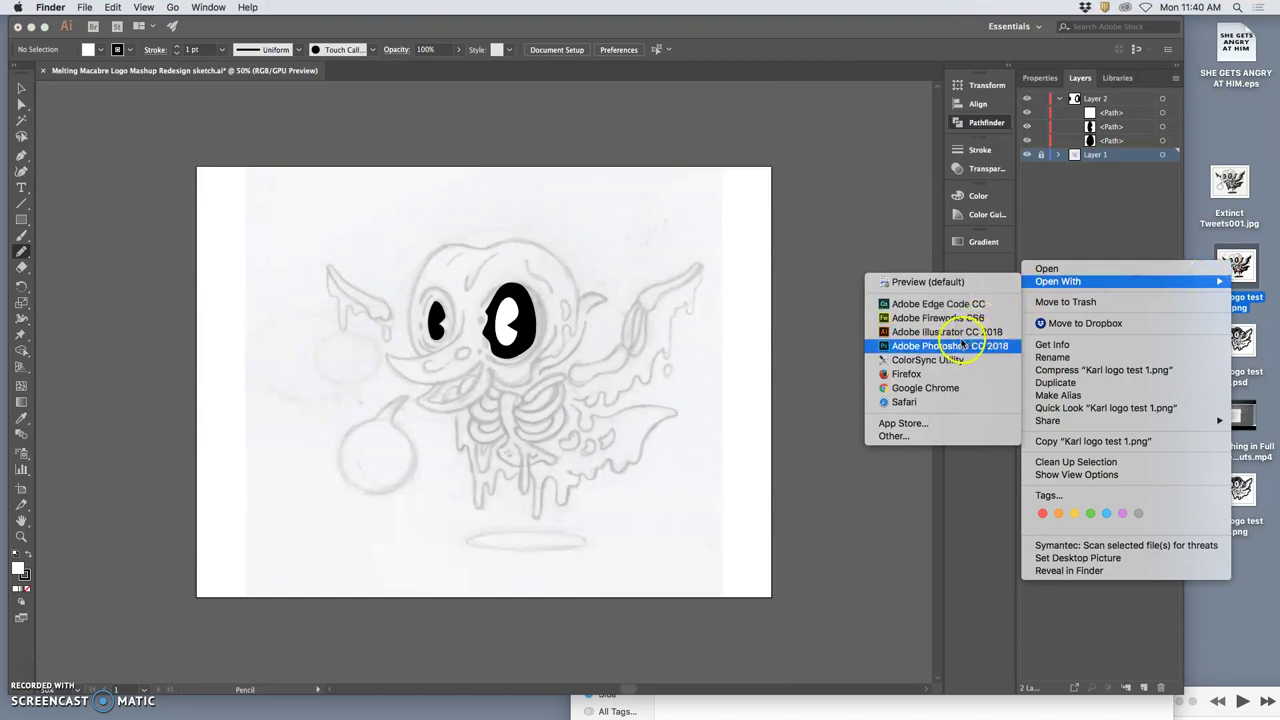
pyautogui.click(945, 331)
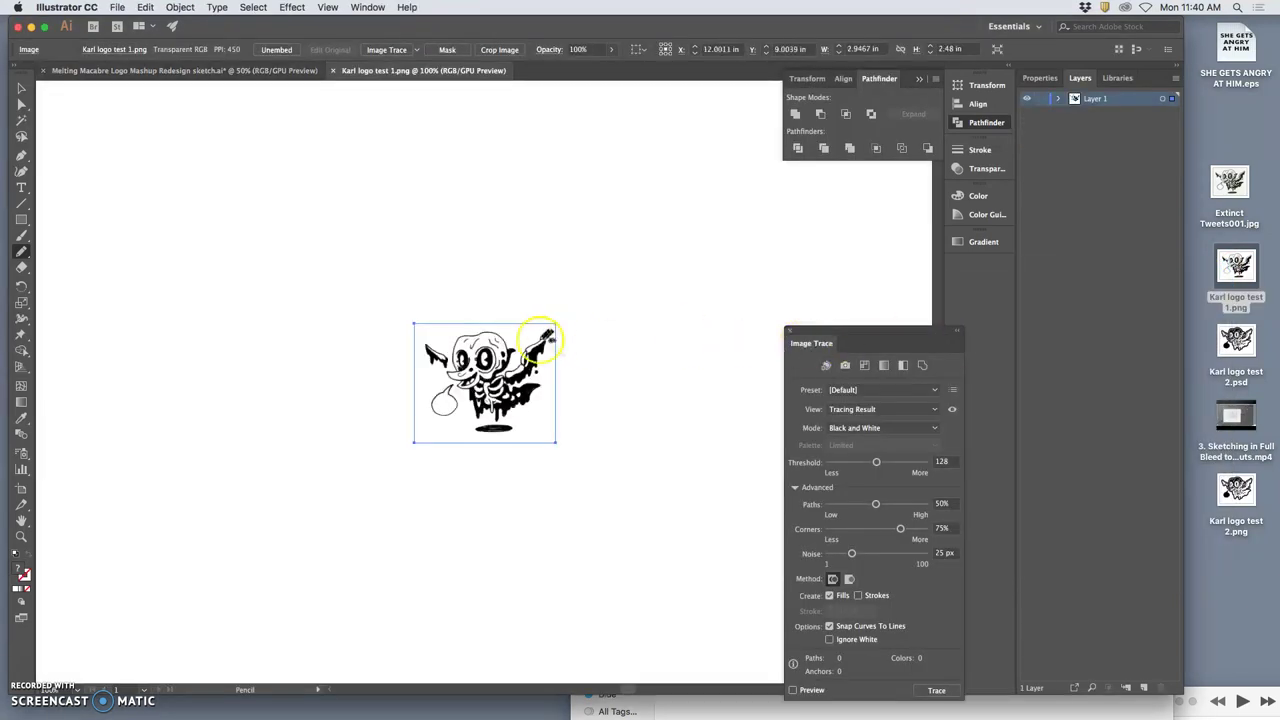
# Scale the first logo image up proportionally about its centre to about 19.3 in wide by 16.2 in high, and deselect it.
pyautogui.press('super+minus')
pyautogui.press('super+minus')
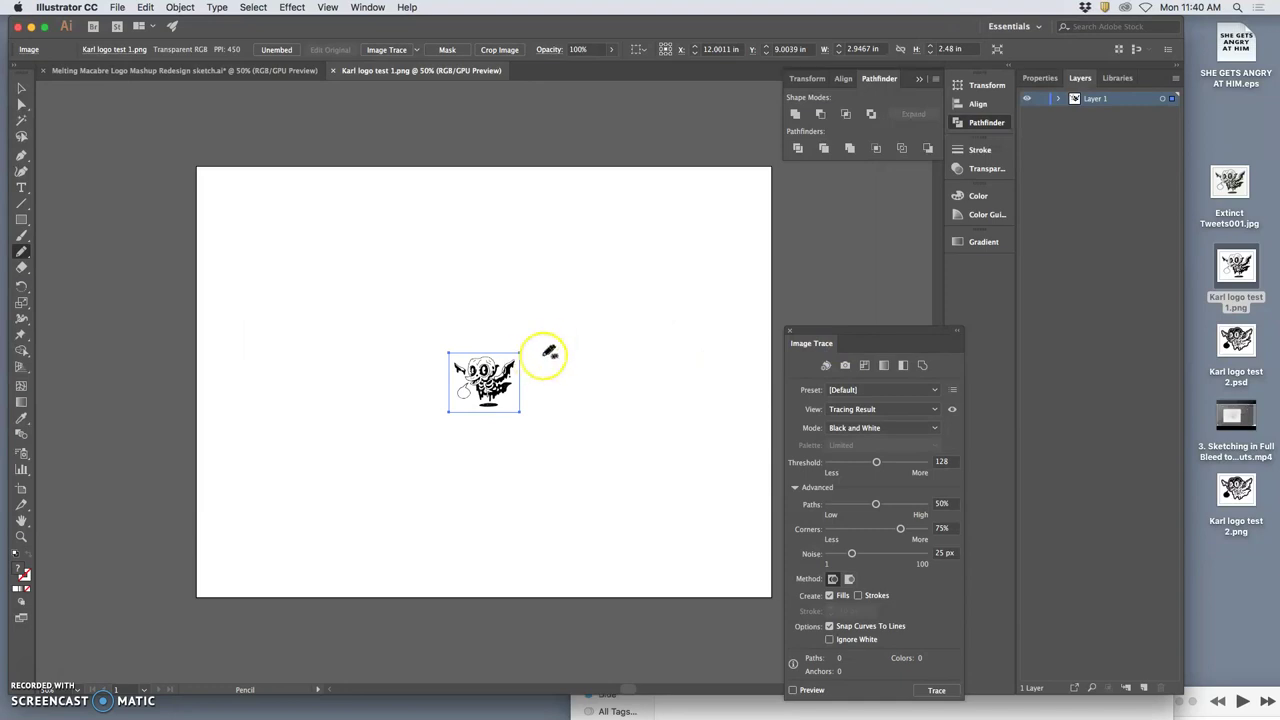
pyautogui.click(21, 88)
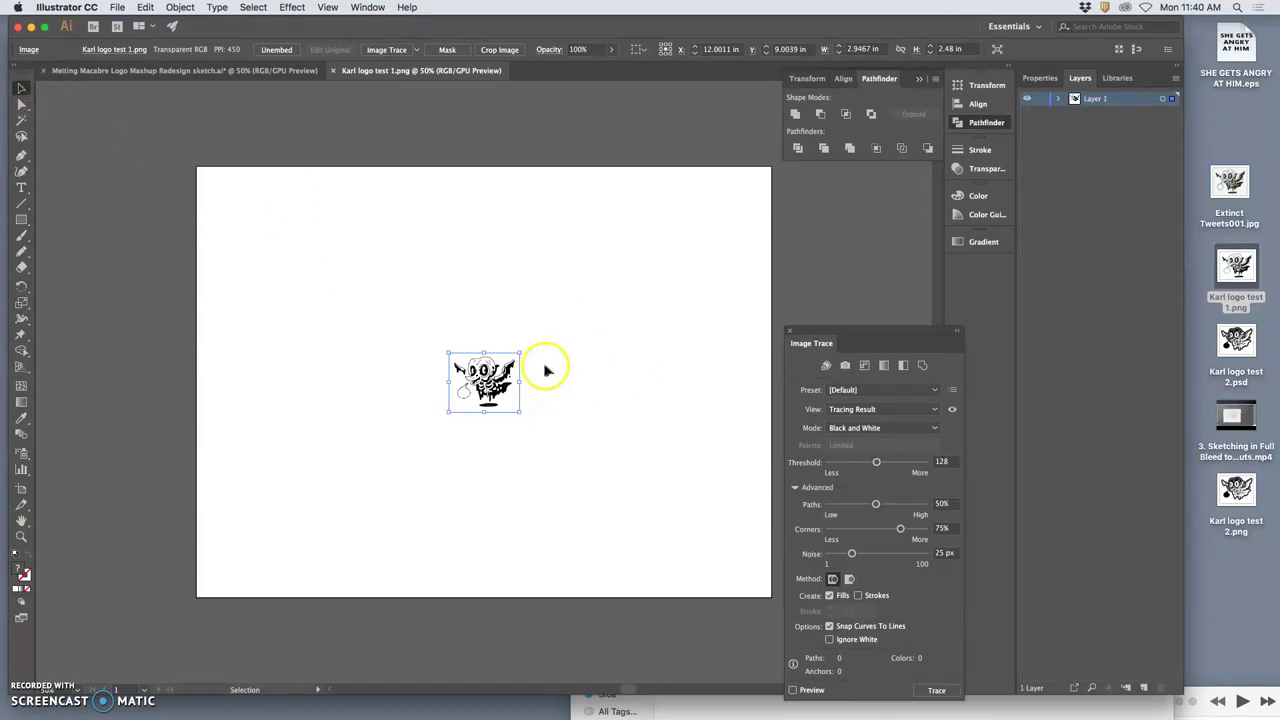
pyautogui.moveTo(519, 353); pyautogui.dragTo(809, 188)
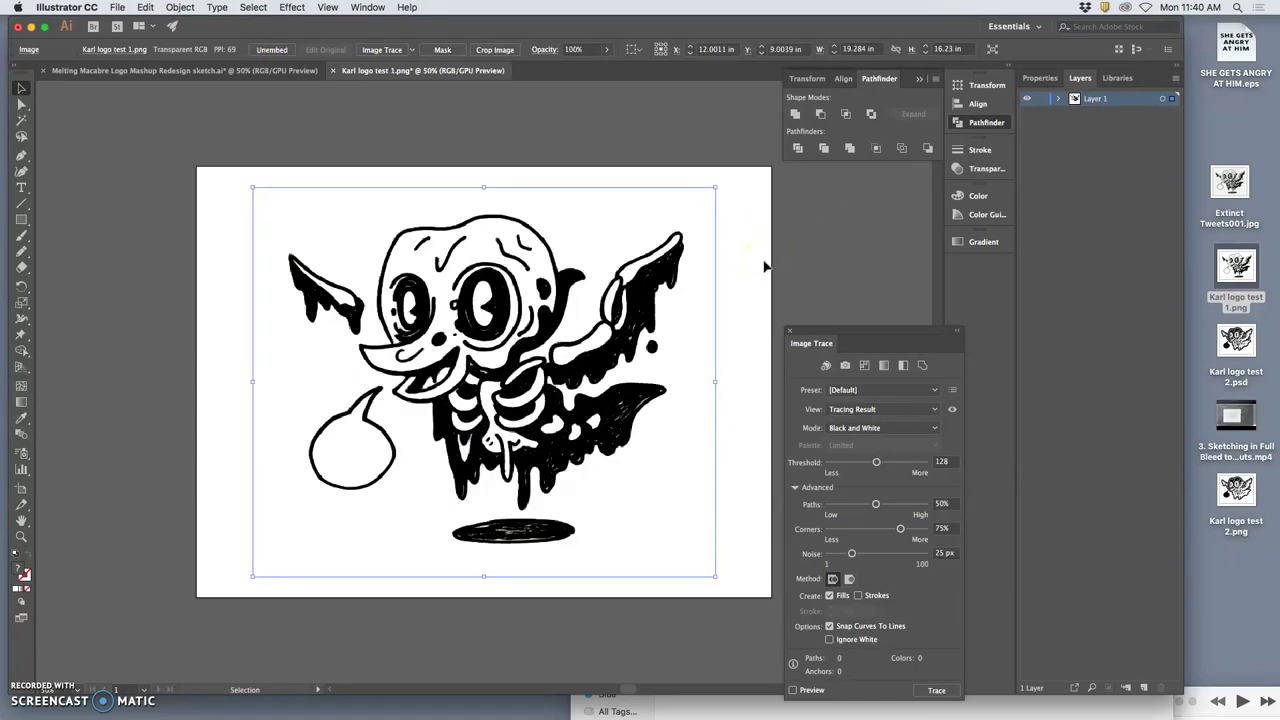
pyautogui.click(784, 262)
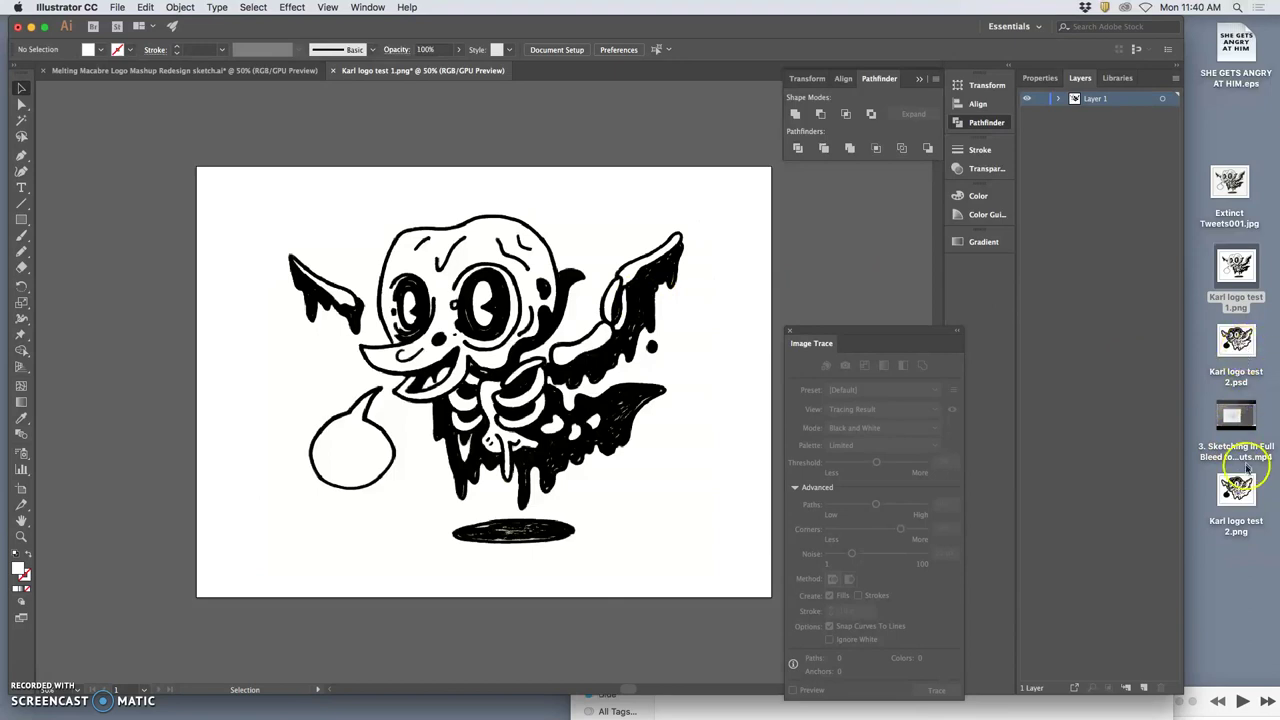
# Open the desktop file Karl logo test 2.png with Adobe Illustrator CC 2018.
pyautogui.rightClick(1250, 502)
pyautogui.moveTo(1151, 421)
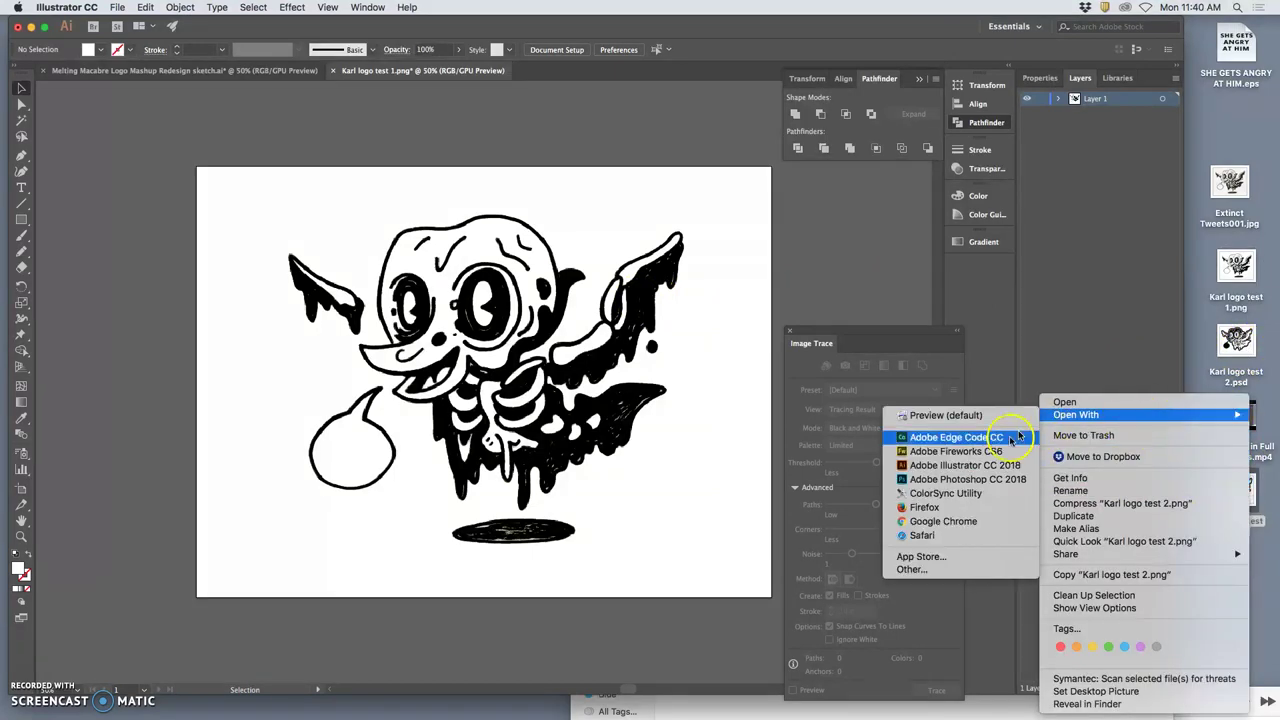
pyautogui.click(965, 465)
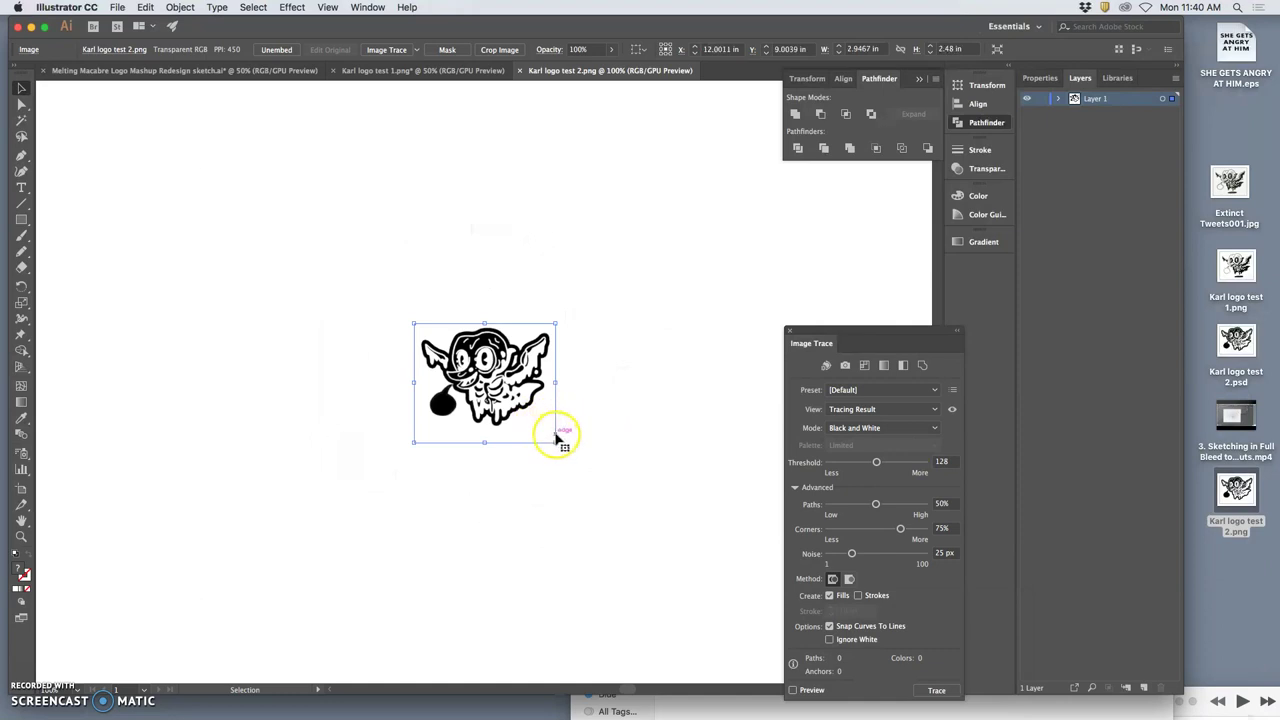
# Scale the second logo image up proportionally about its centre to about 20.2 in wide by 17 in high, and deselect it.
pyautogui.press('super+minus')
pyautogui.press('super+minus')
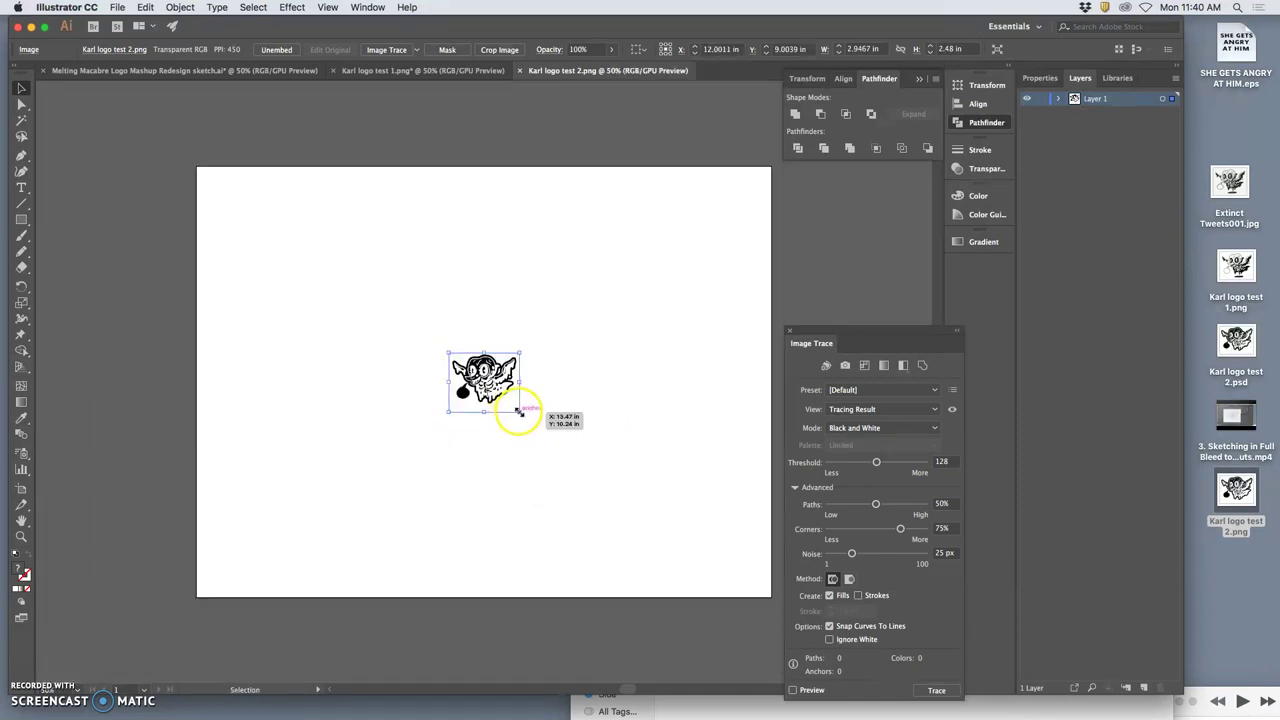
pyautogui.moveTo(518, 410)
pyautogui.mouseDown()
pyautogui.moveTo(700, 556)
pyautogui.moveTo(766, 584)
pyautogui.mouseUp()
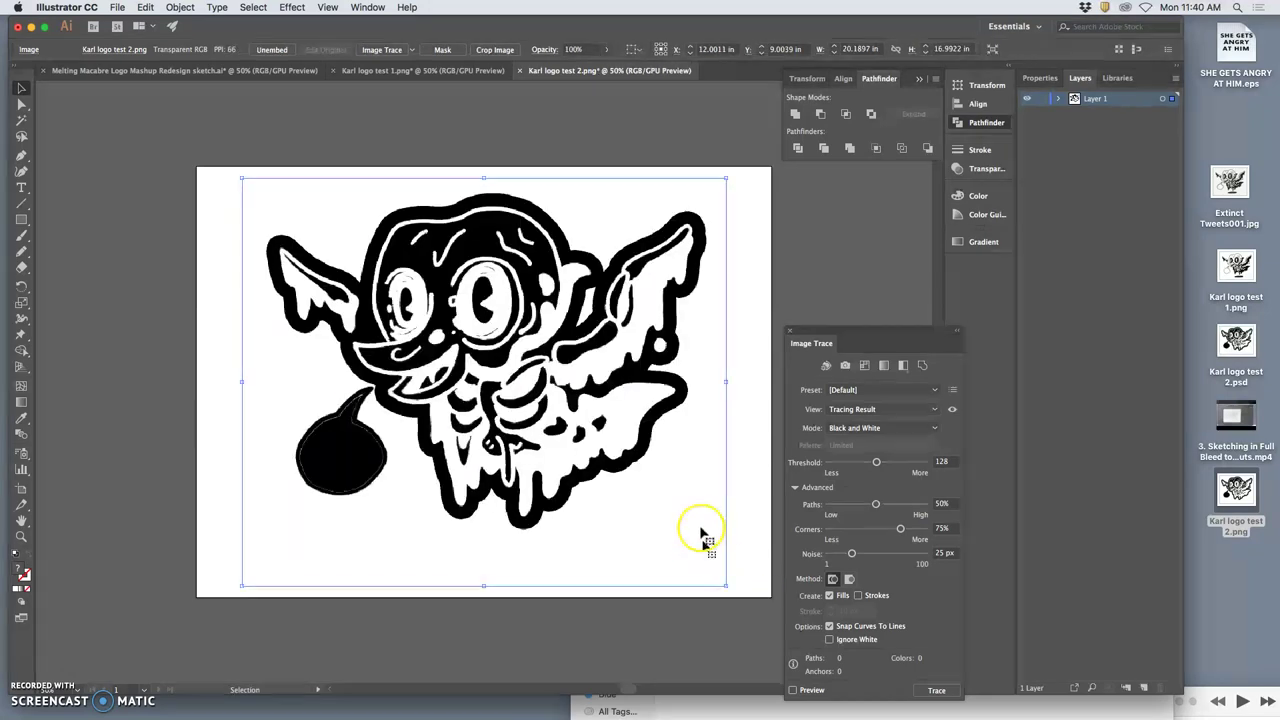
pyautogui.click(803, 275)
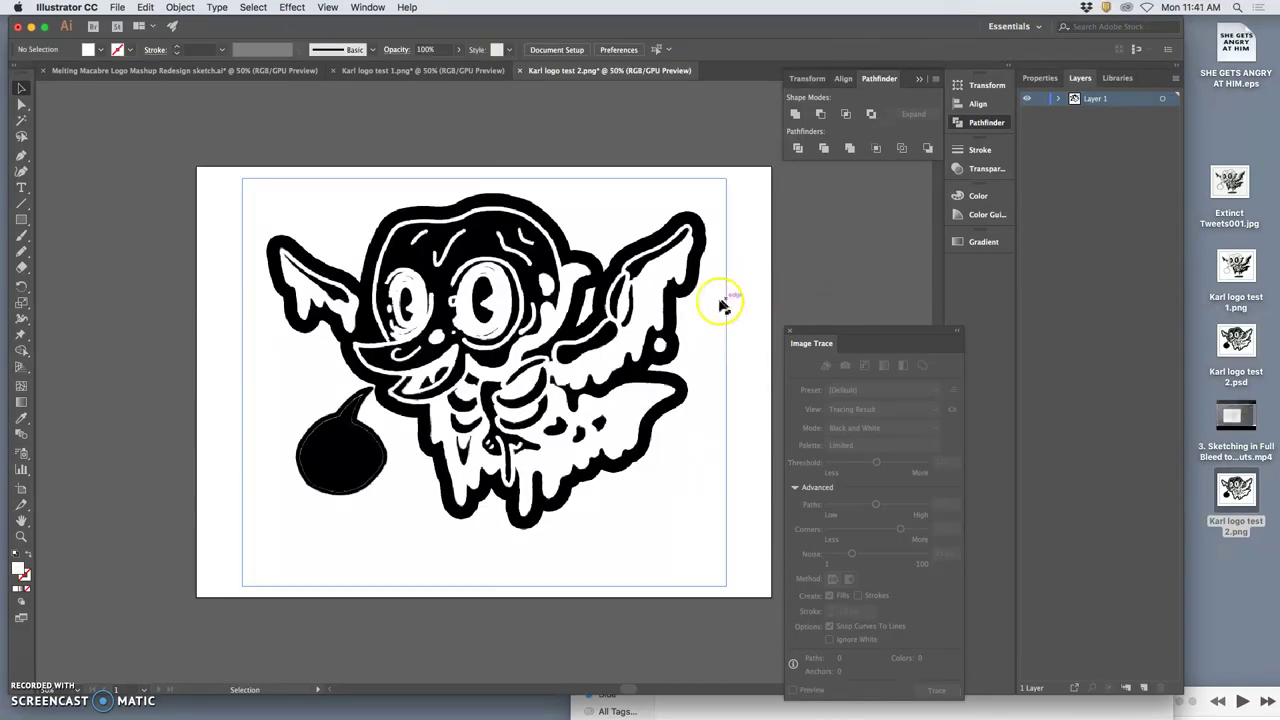
# Examine the edge quality of the enlarged second logo up close.
pyautogui.scroll(7, 683, 330)
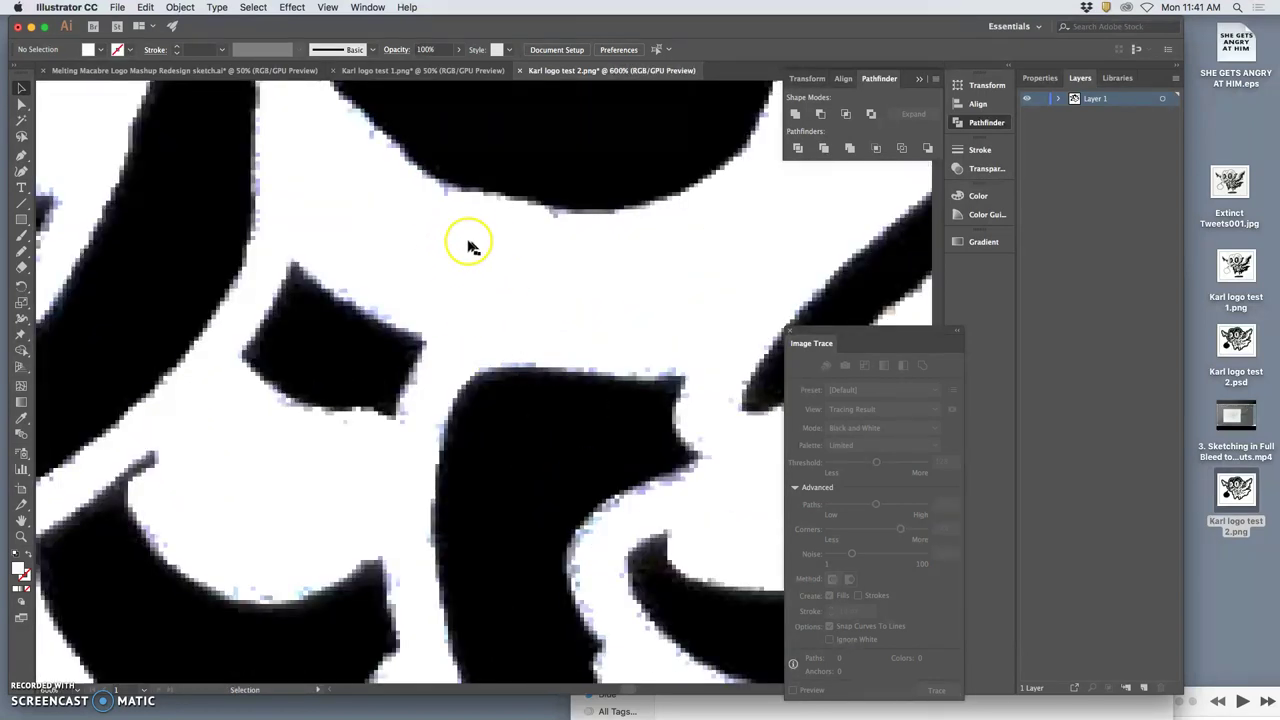
pyautogui.scroll(-6, 470, 245)
pyautogui.scroll(-1, 497, 250)
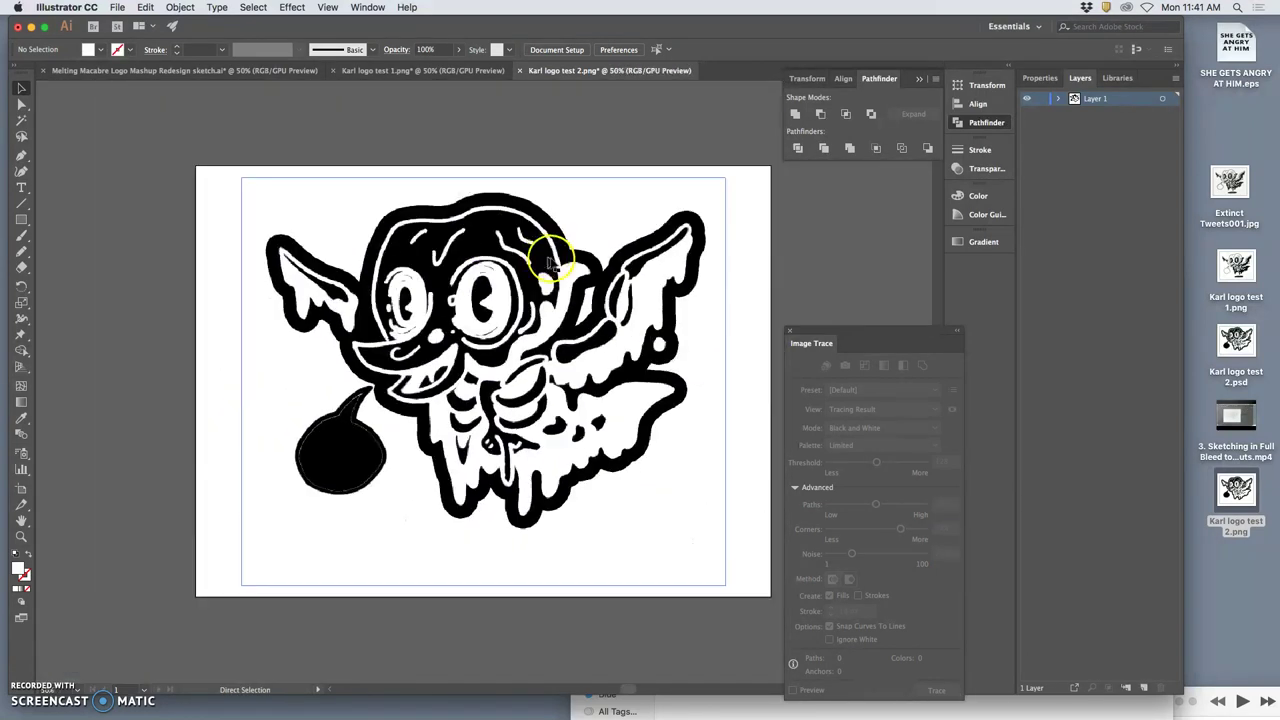
# Examine the edges of the black vector eye shapes up close in the Melting Macabre Logo Mashup Redesign sketch document.
pyautogui.click(415, 71)
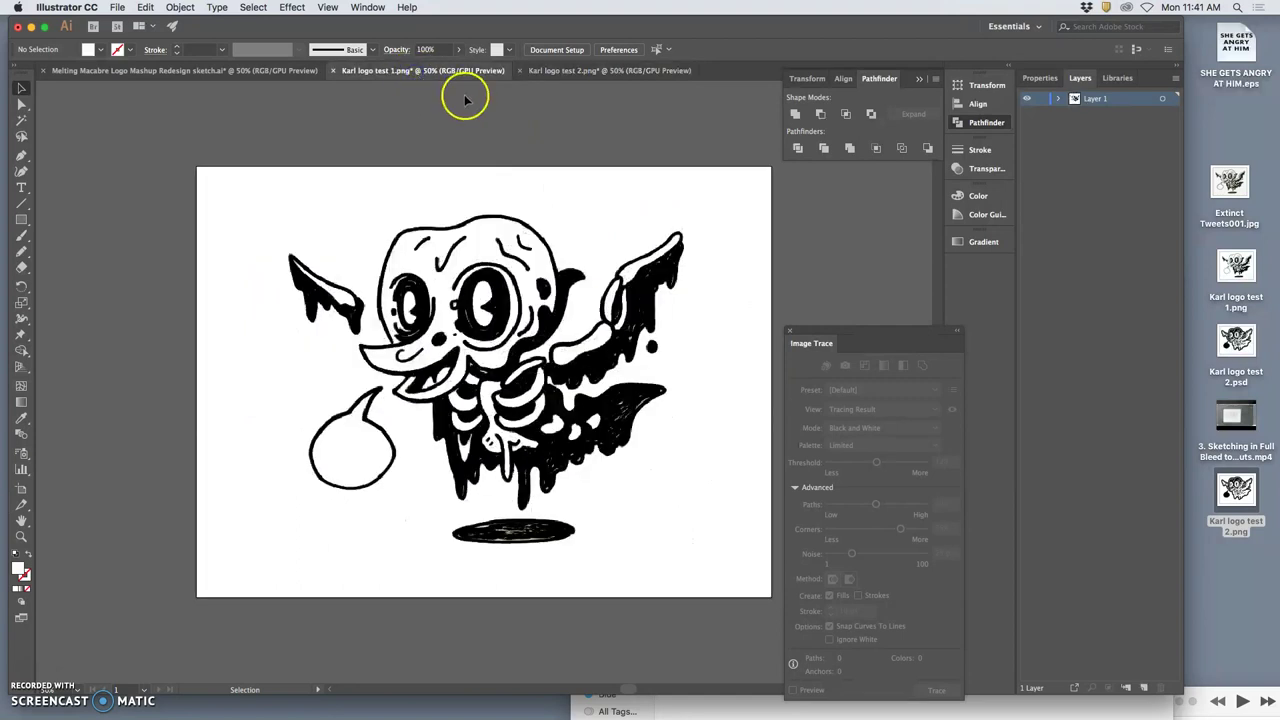
pyautogui.click(237, 71)
pyautogui.press('a')
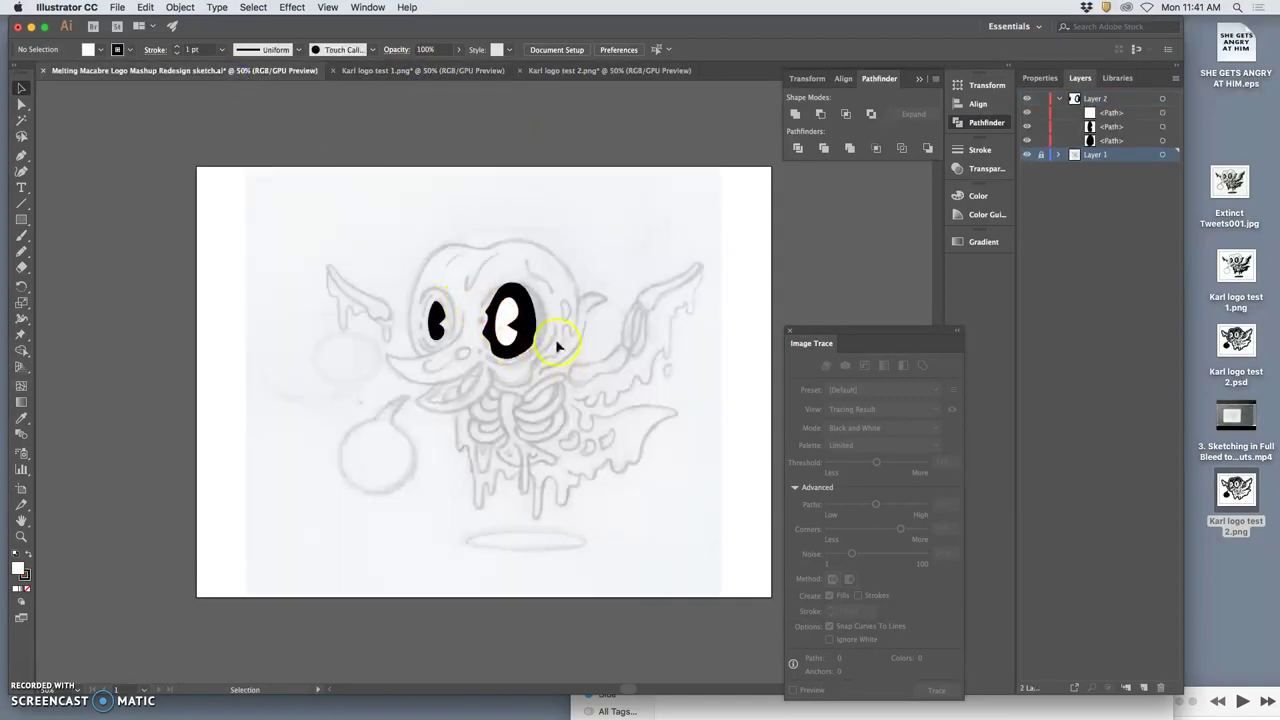
pyautogui.scroll(-2, 531, 355)
pyautogui.scroll(3, 531, 350)
pyautogui.scroll(8, 529, 335)
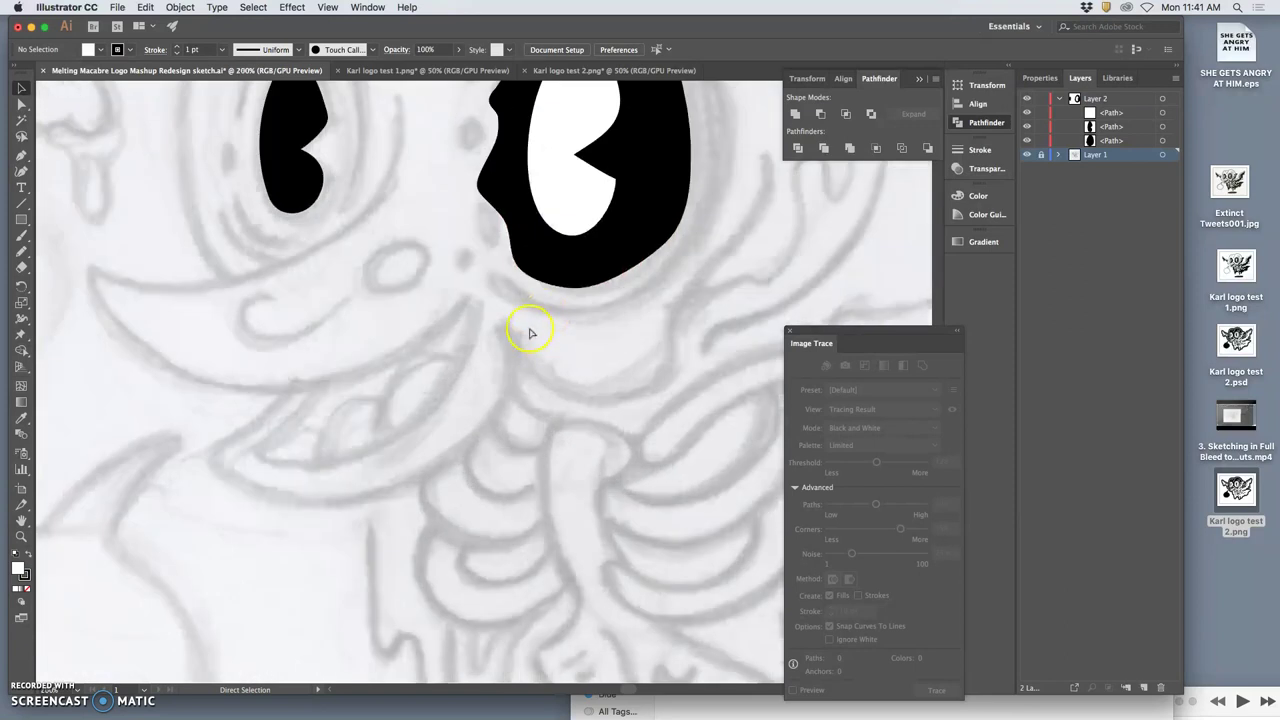
pyautogui.scroll(4, 557, 325)
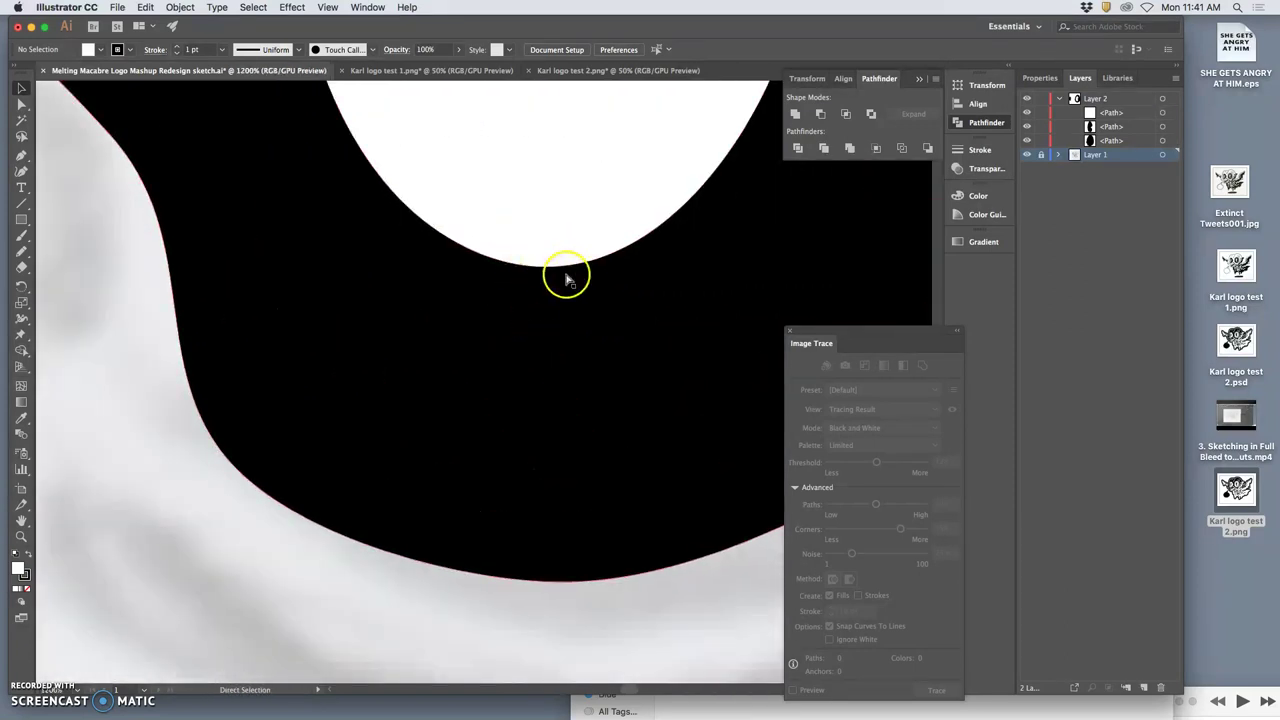
pyautogui.scroll(-10, 566, 280)
pyautogui.scroll(-3, 566, 280)
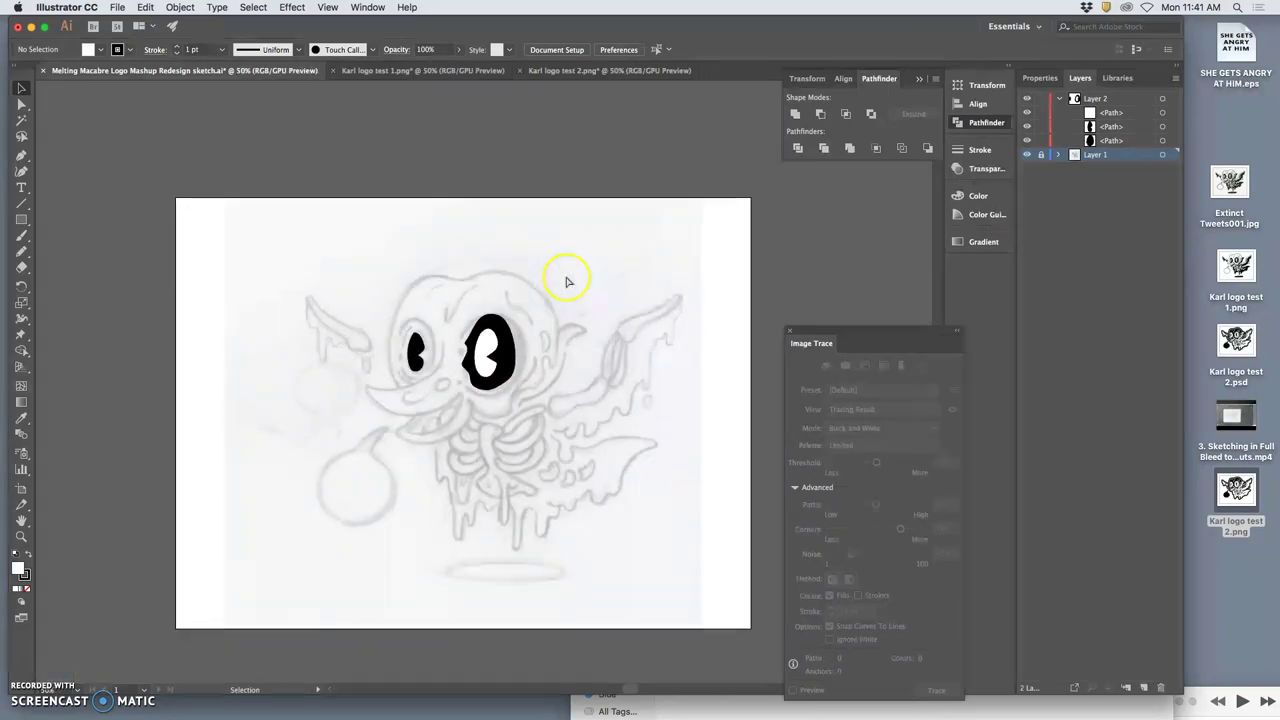
# Trace the logo image in the Karl logo test 1.png document with the Silhouettes preset of Image Trace.
pyautogui.click(457, 71)
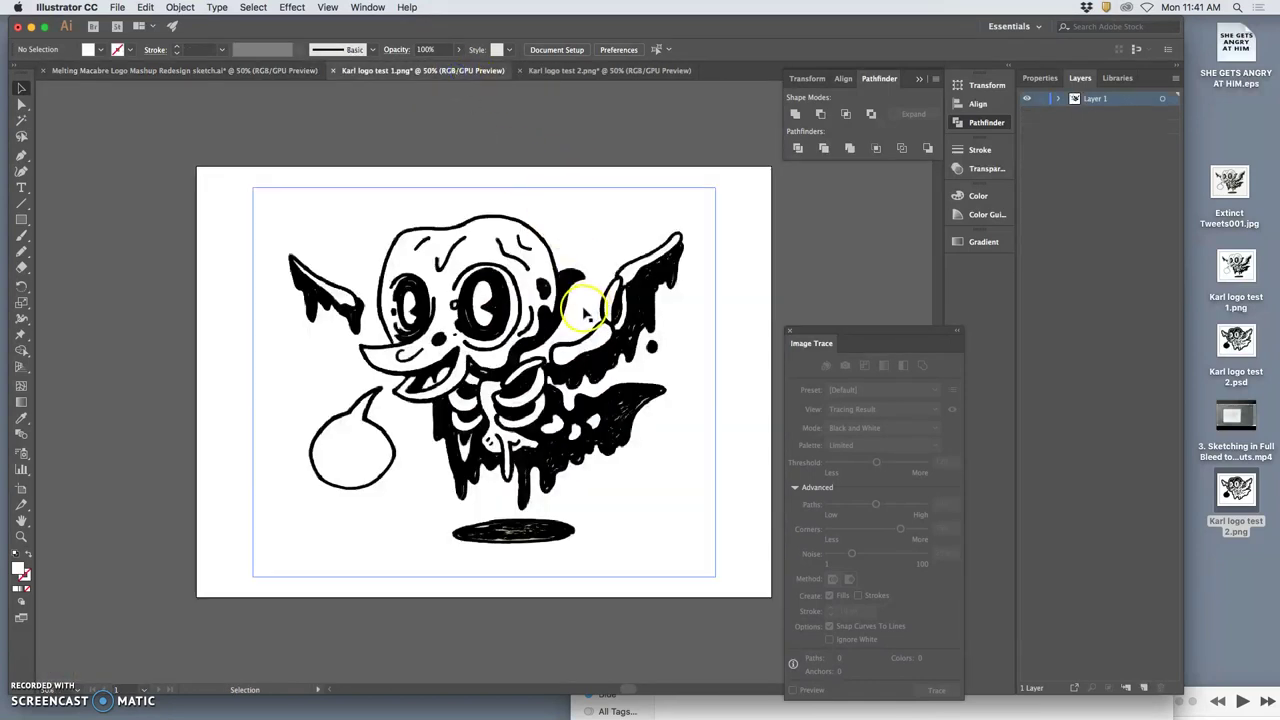
pyautogui.click(600, 340)
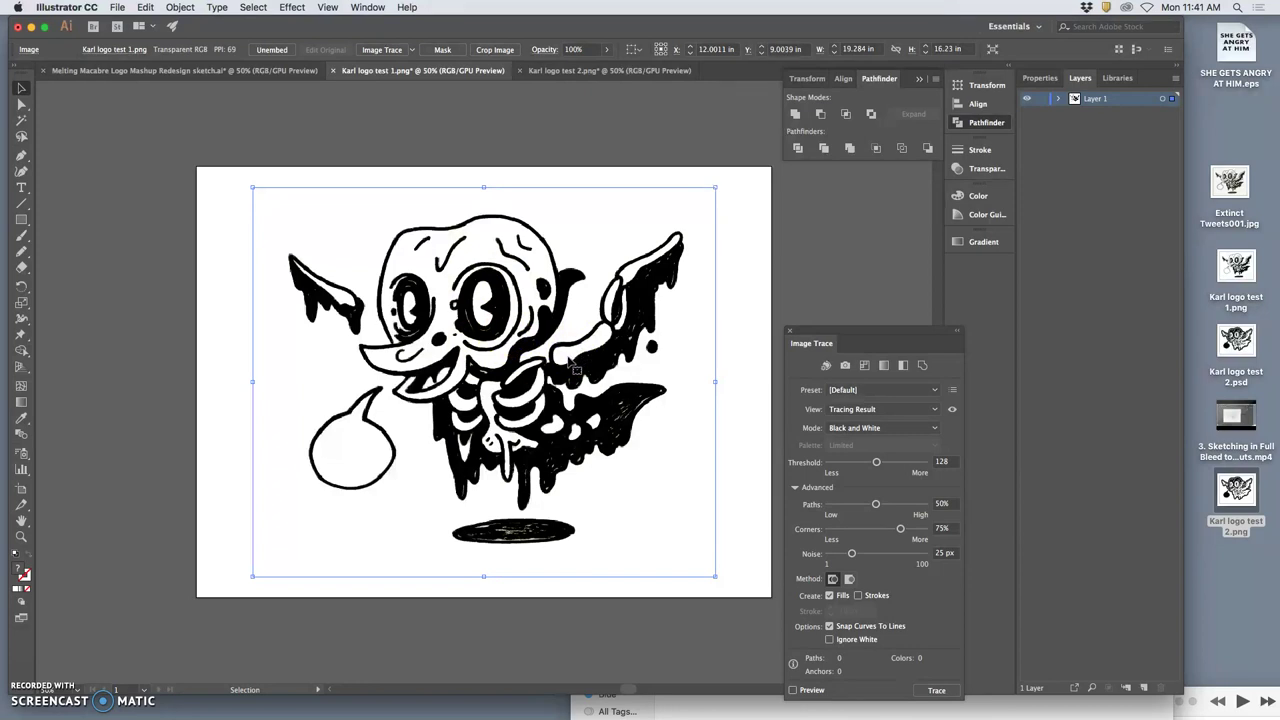
pyautogui.moveTo(772, 23); pyautogui.dragTo(822, 21)
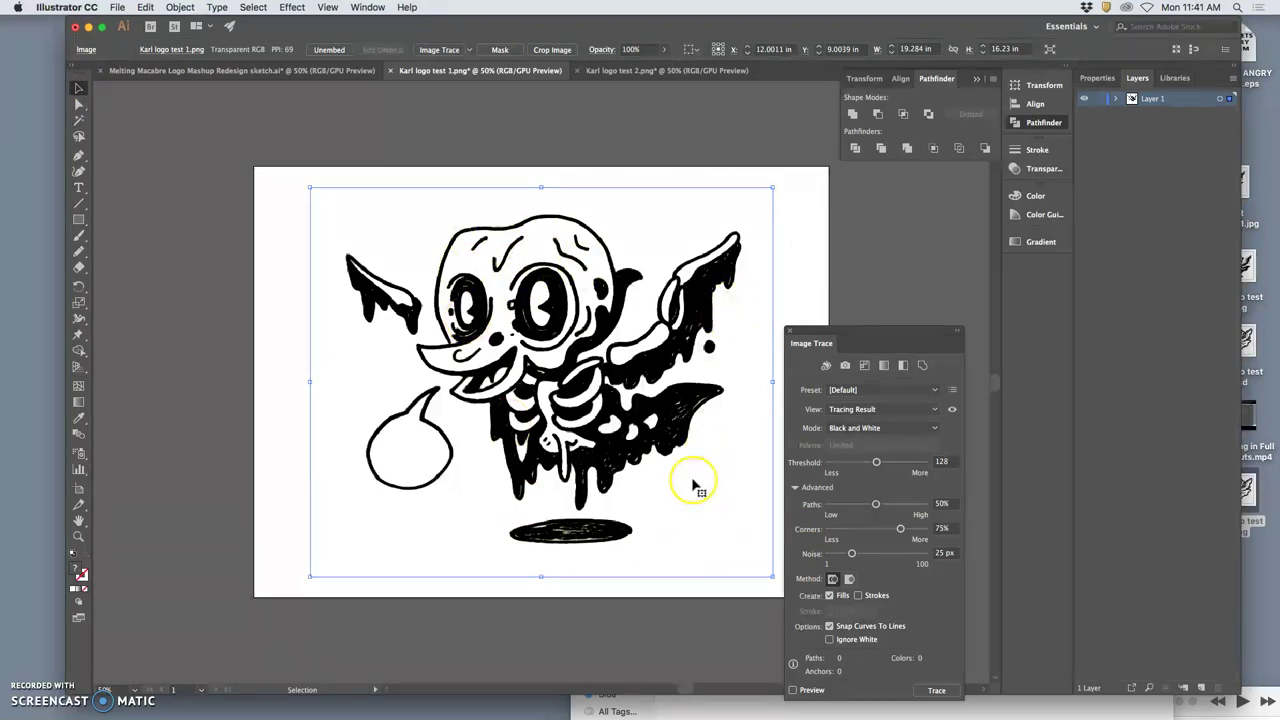
pyautogui.click(790, 332)
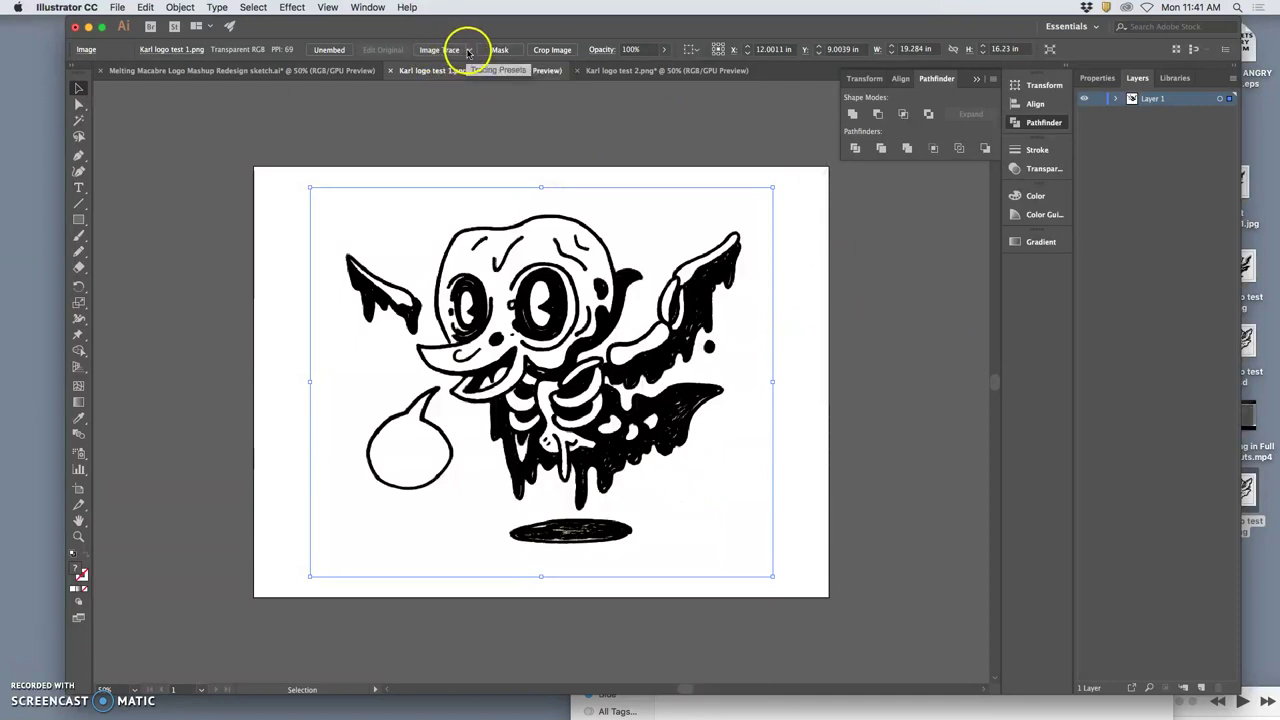
pyautogui.click(470, 50)
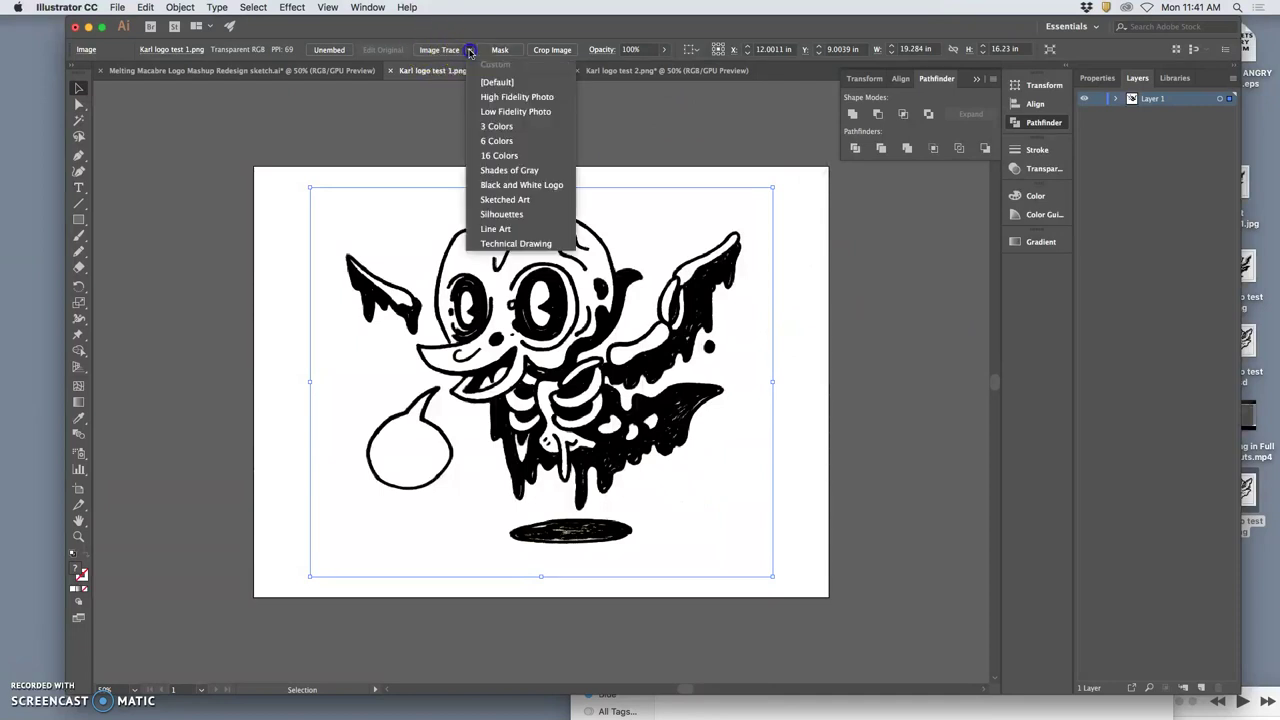
pyautogui.click(502, 214)
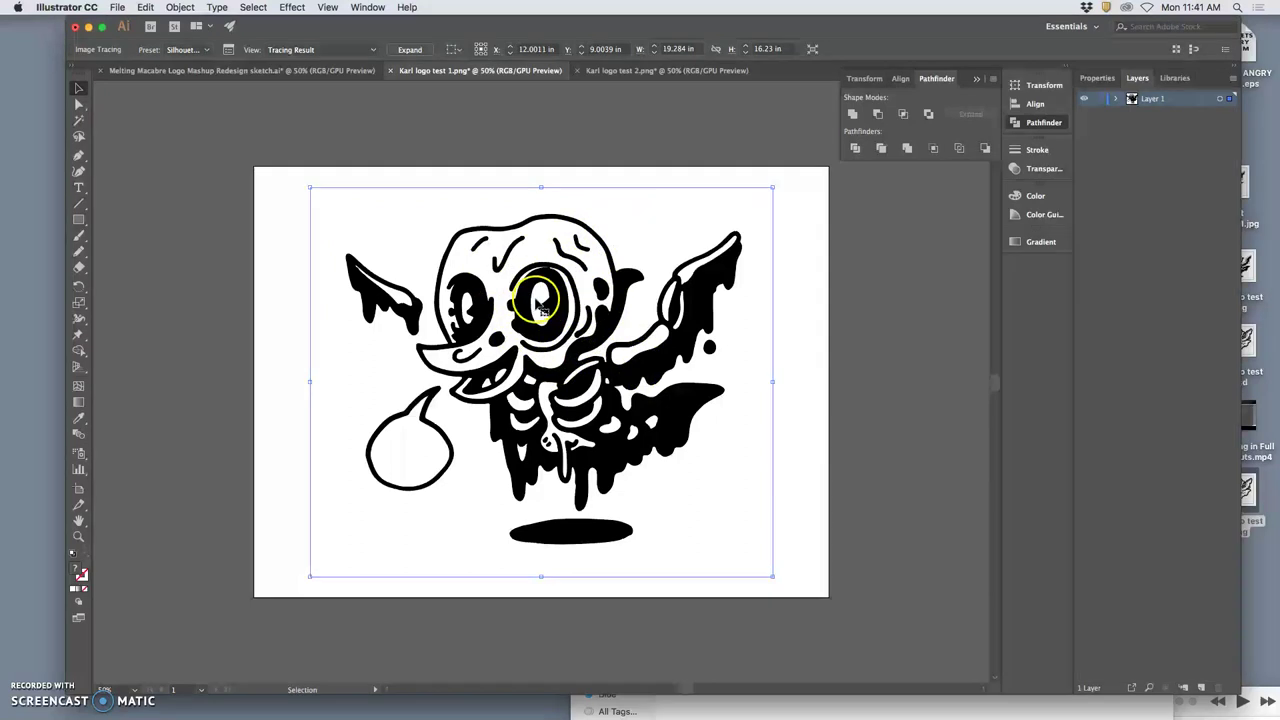
# Examine the edges of the traced logo up close around the ribs and mouth.
pyautogui.scroll(10, 562, 340)
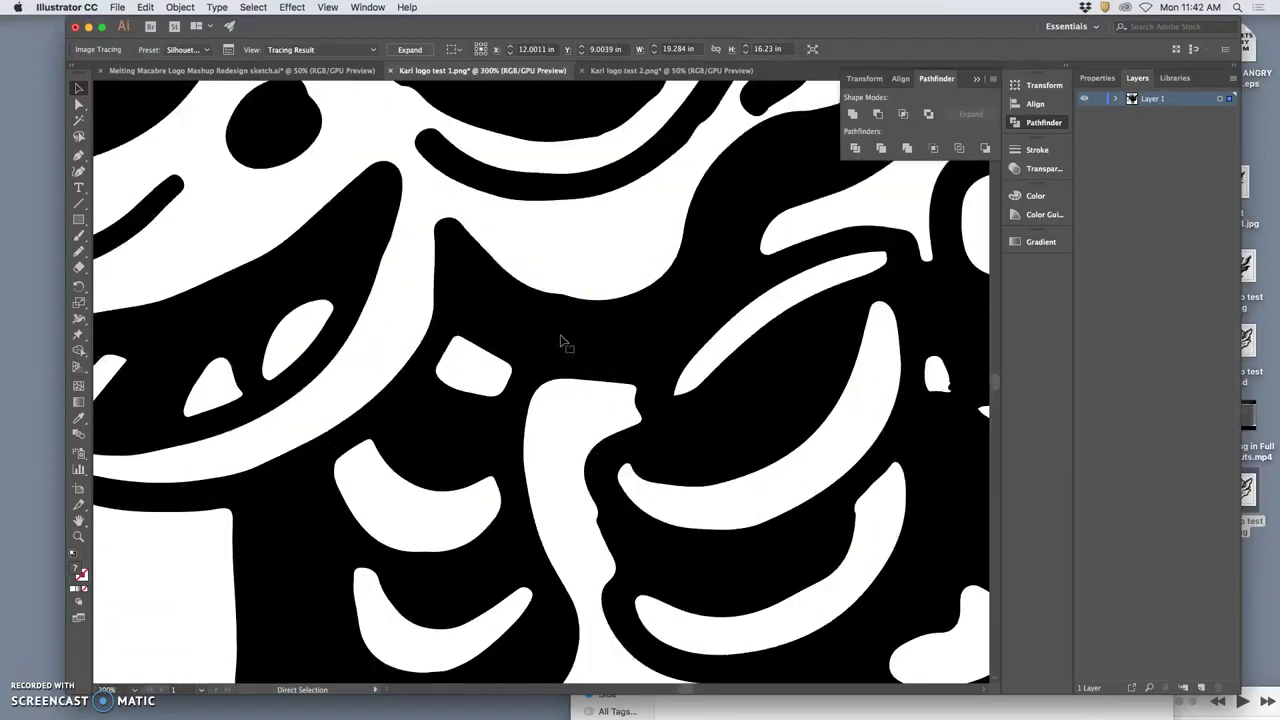
pyautogui.scroll(8, 562, 340)
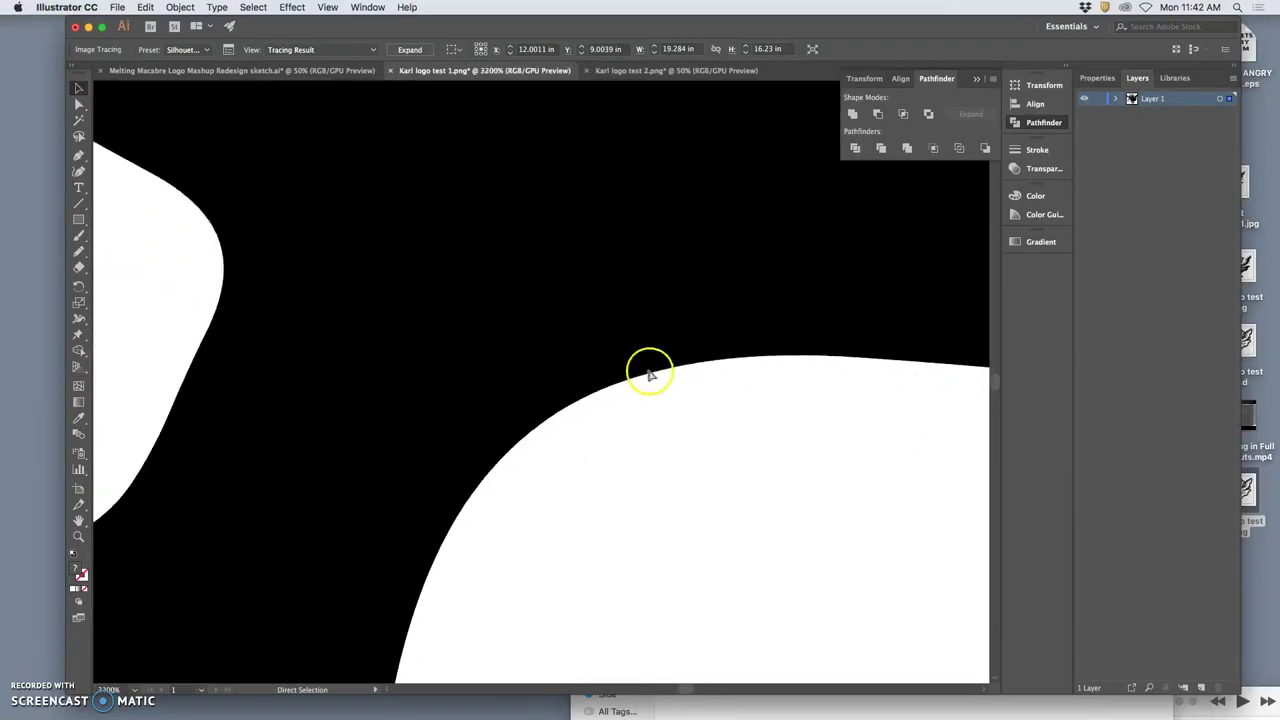
pyautogui.scroll(-15, 650, 373)
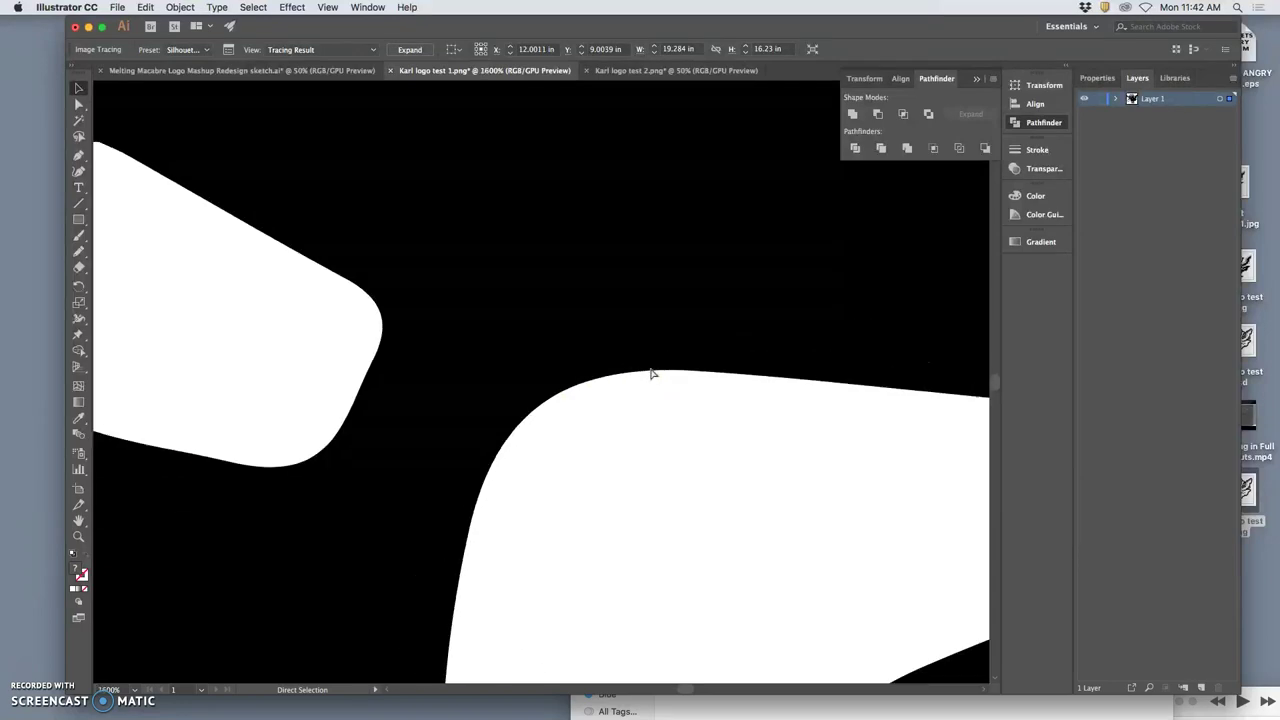
pyautogui.scroll(-3, 650, 373)
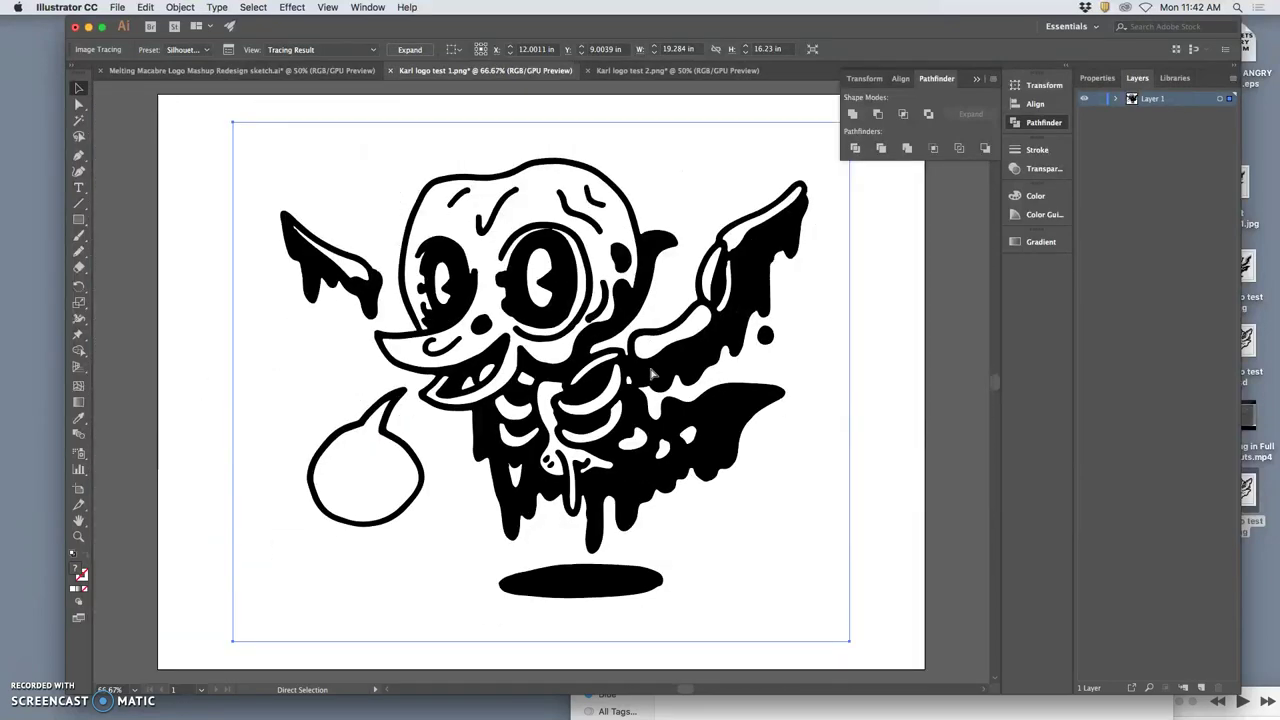
pyautogui.press('v')
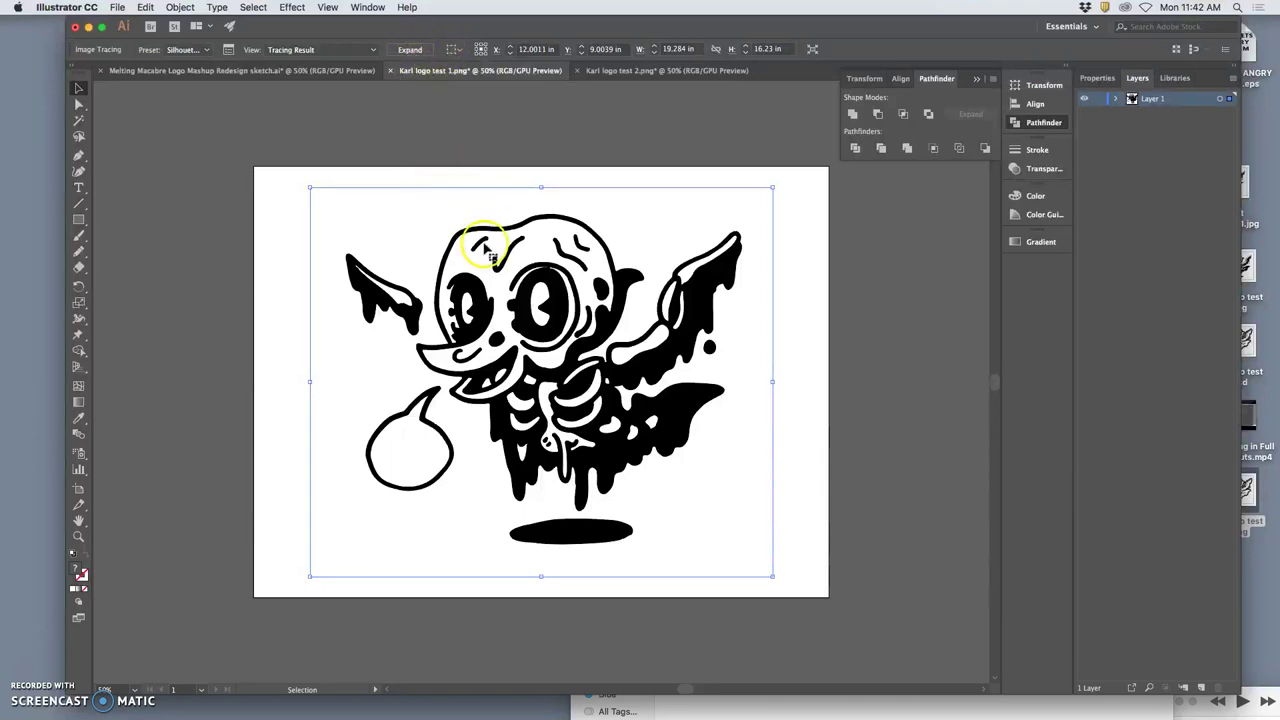
# Show the full Image Trace settings for the traced logo and place them clear of the character artwork.
pyautogui.click(228, 49)
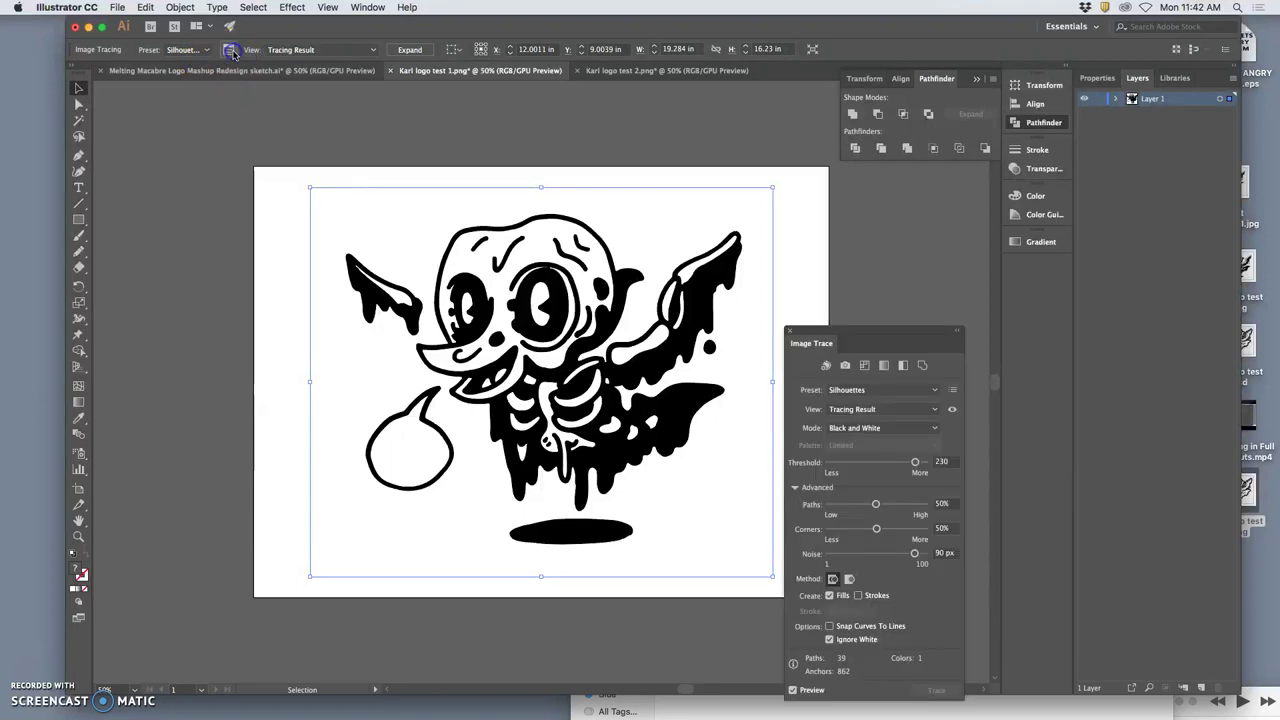
pyautogui.moveTo(894, 332); pyautogui.dragTo(950, 256)
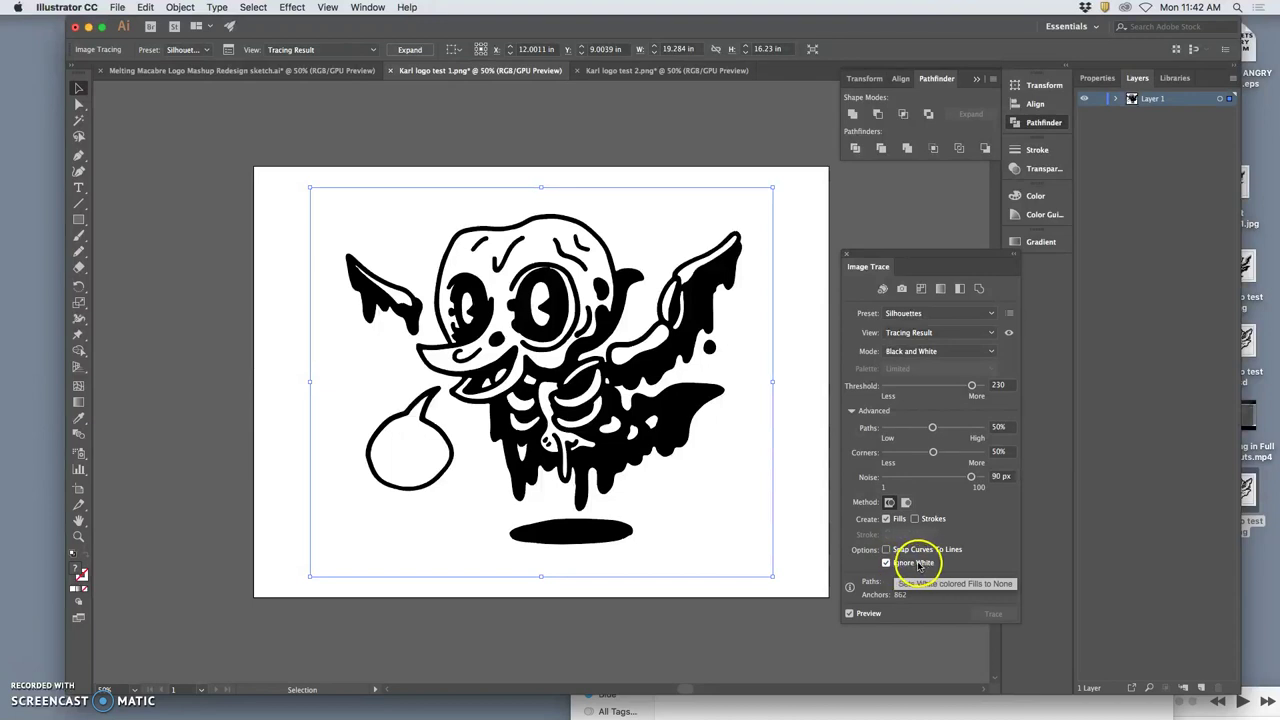
pyautogui.click(960, 352)
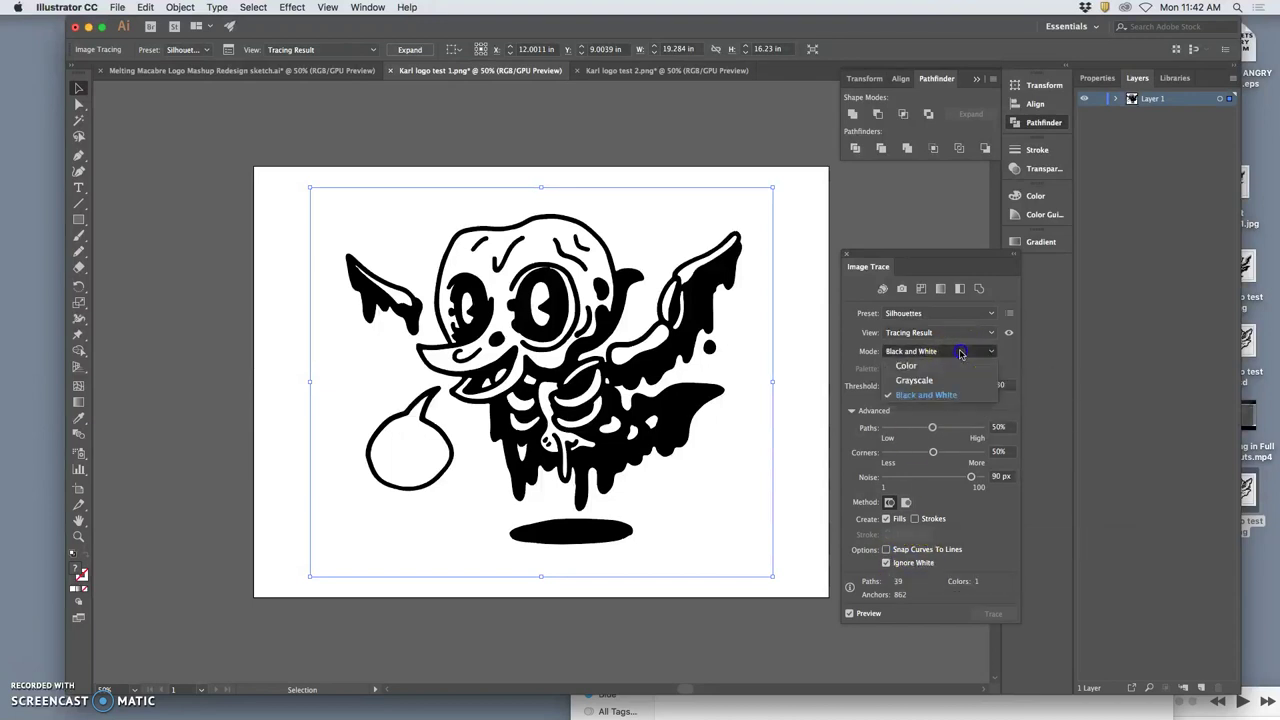
pyautogui.click(960, 352)
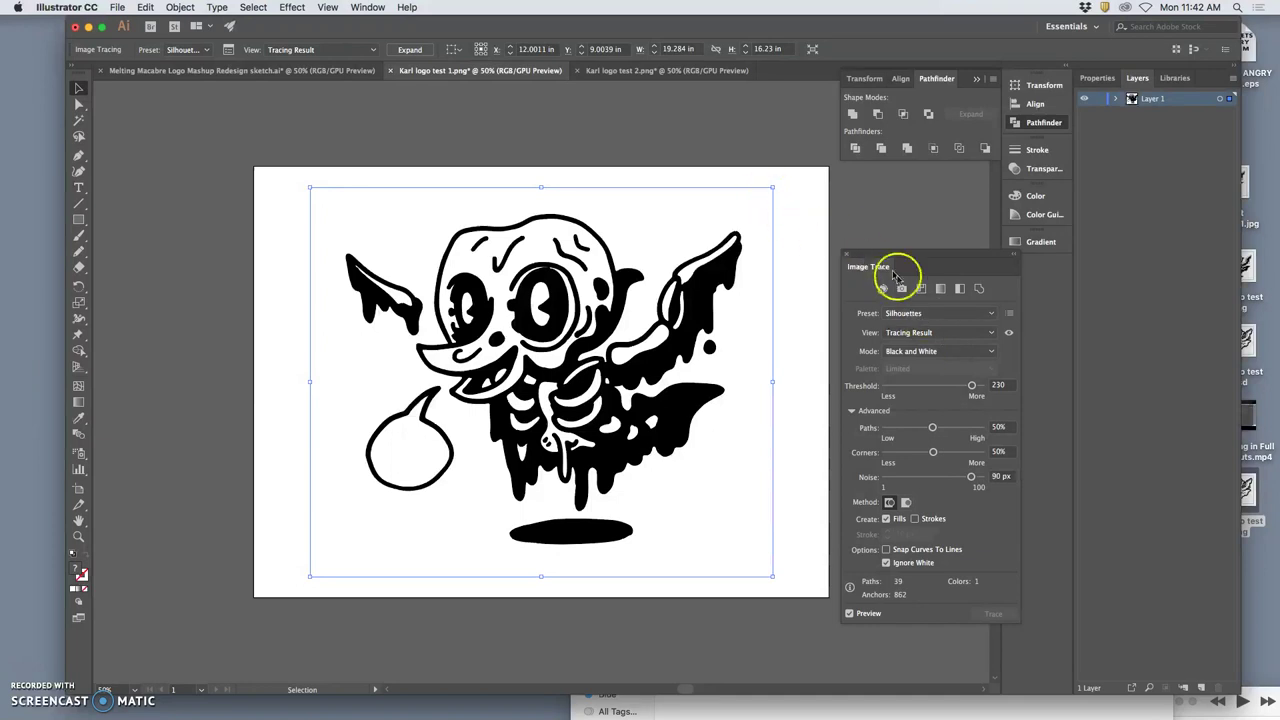
# Try the Black and White Logo preset with Ignore White on the trace and check the detail around the ribs.
pyautogui.click(983, 315)
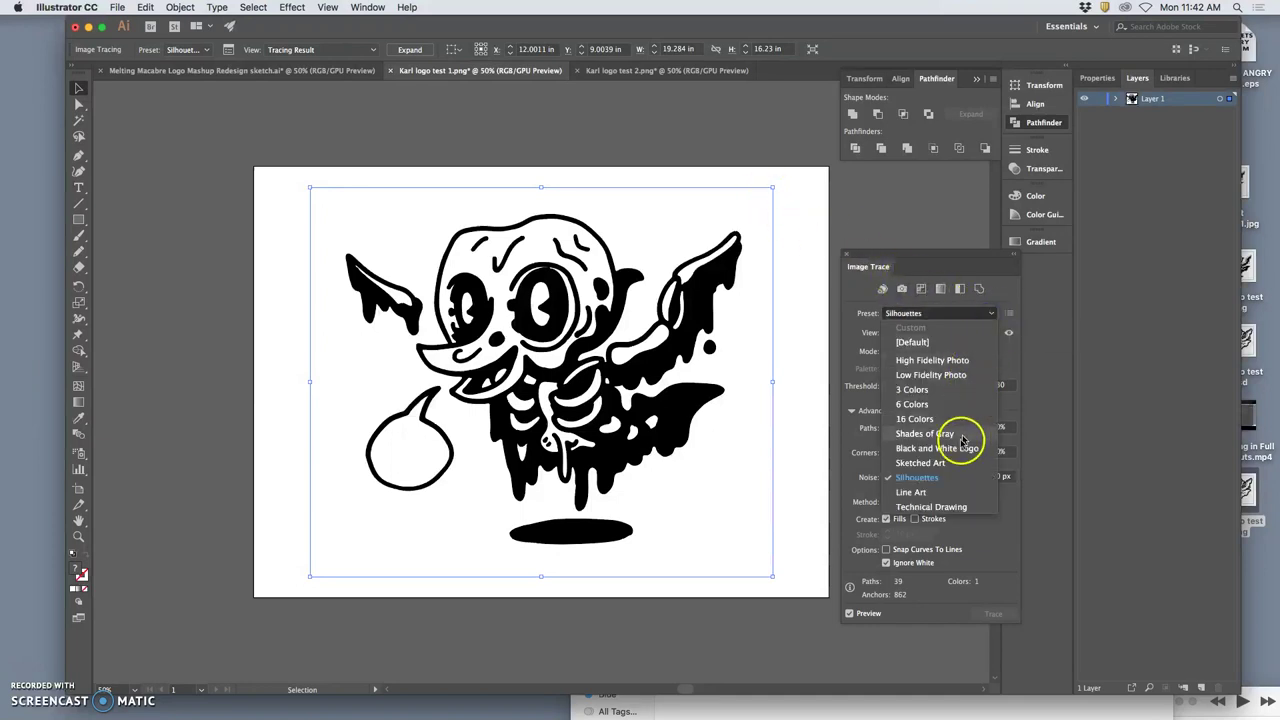
pyautogui.click(958, 452)
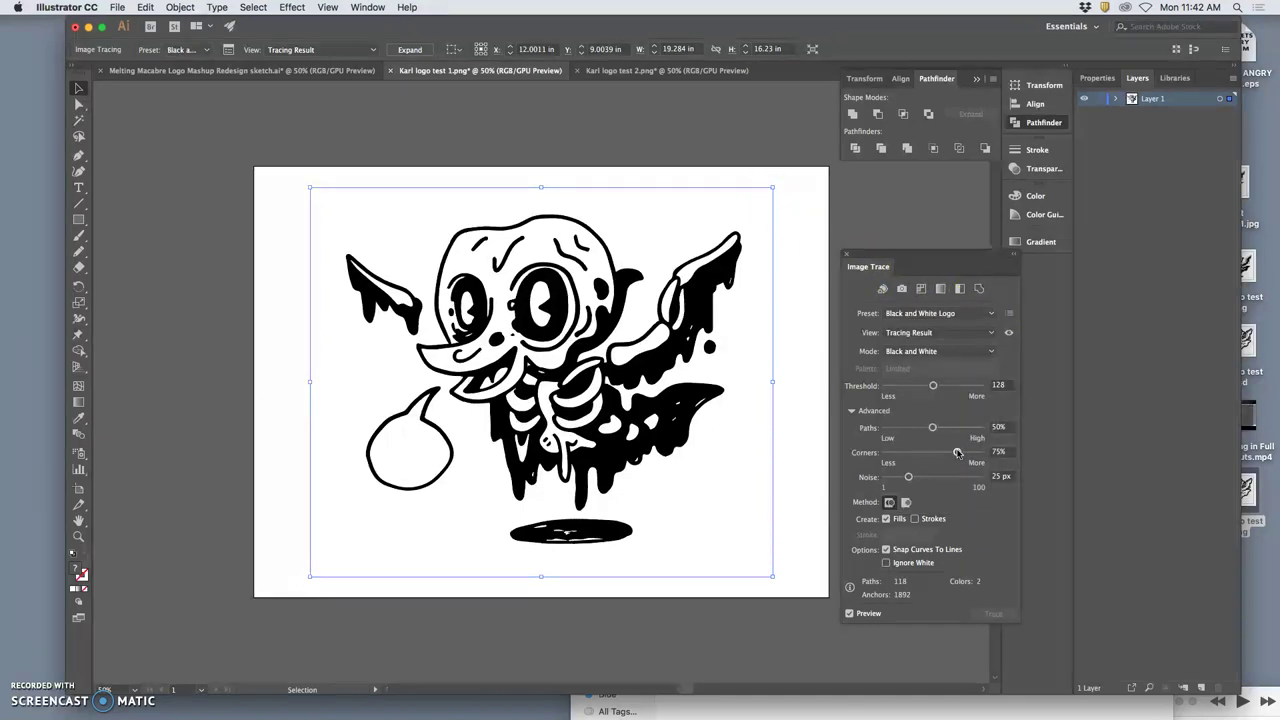
pyautogui.click(886, 564)
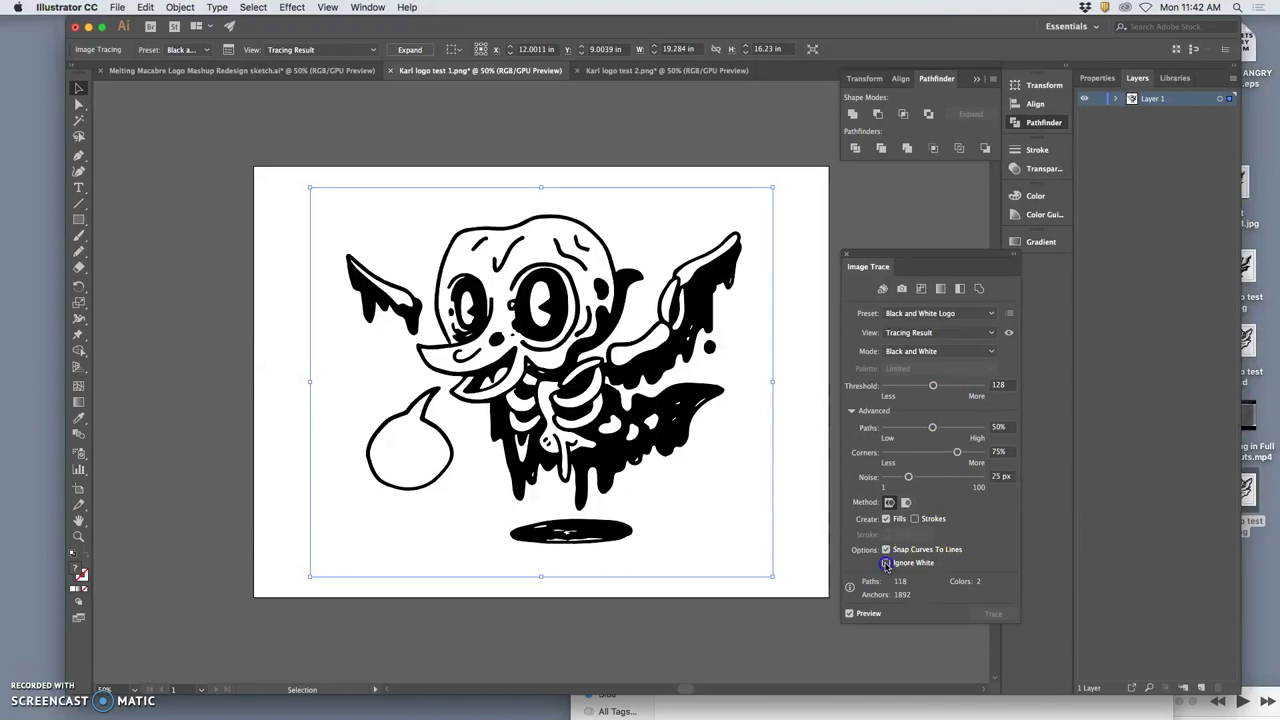
pyautogui.click(886, 562)
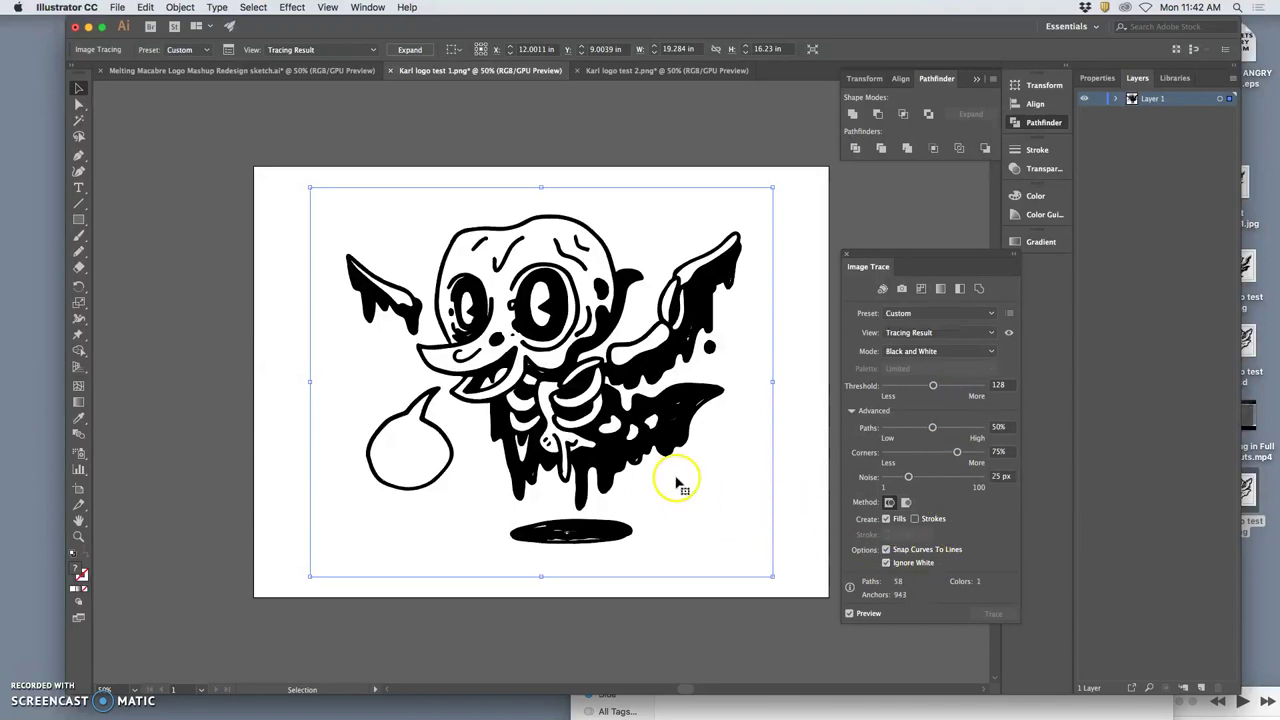
pyautogui.scroll(3, 590, 463)
pyautogui.scroll(4, 620, 402)
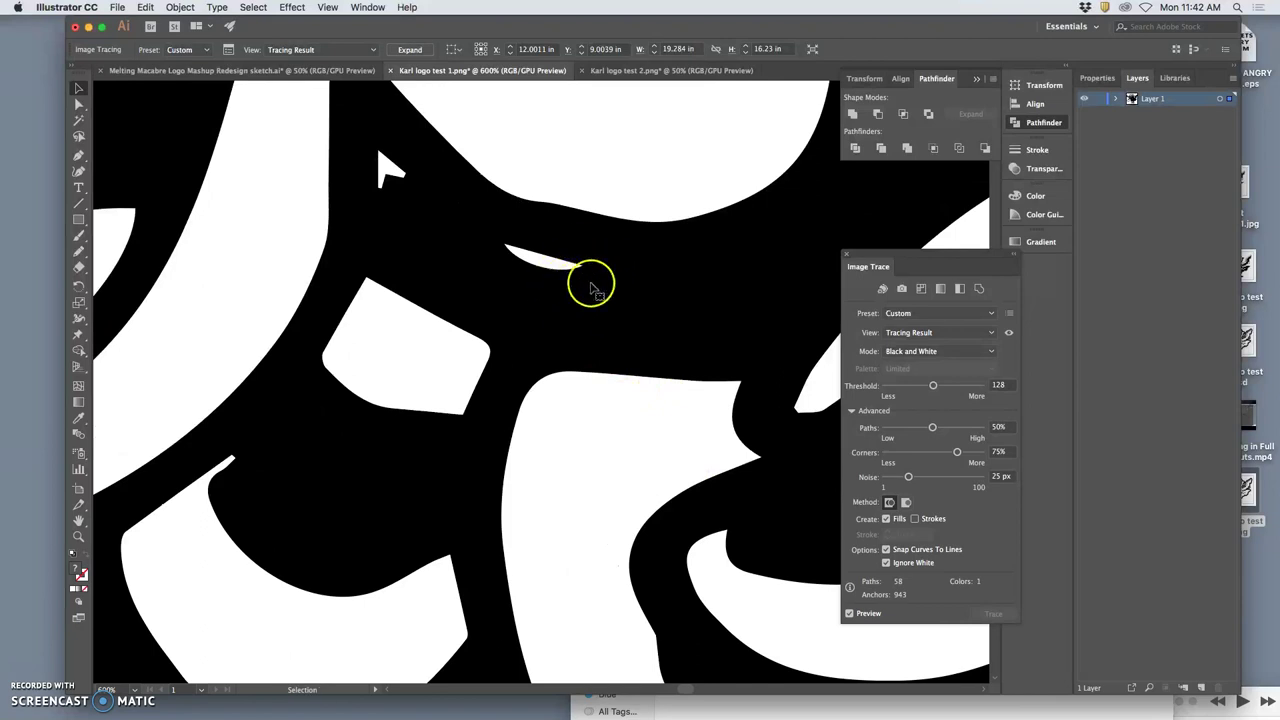
pyautogui.scroll(-4, 668, 398)
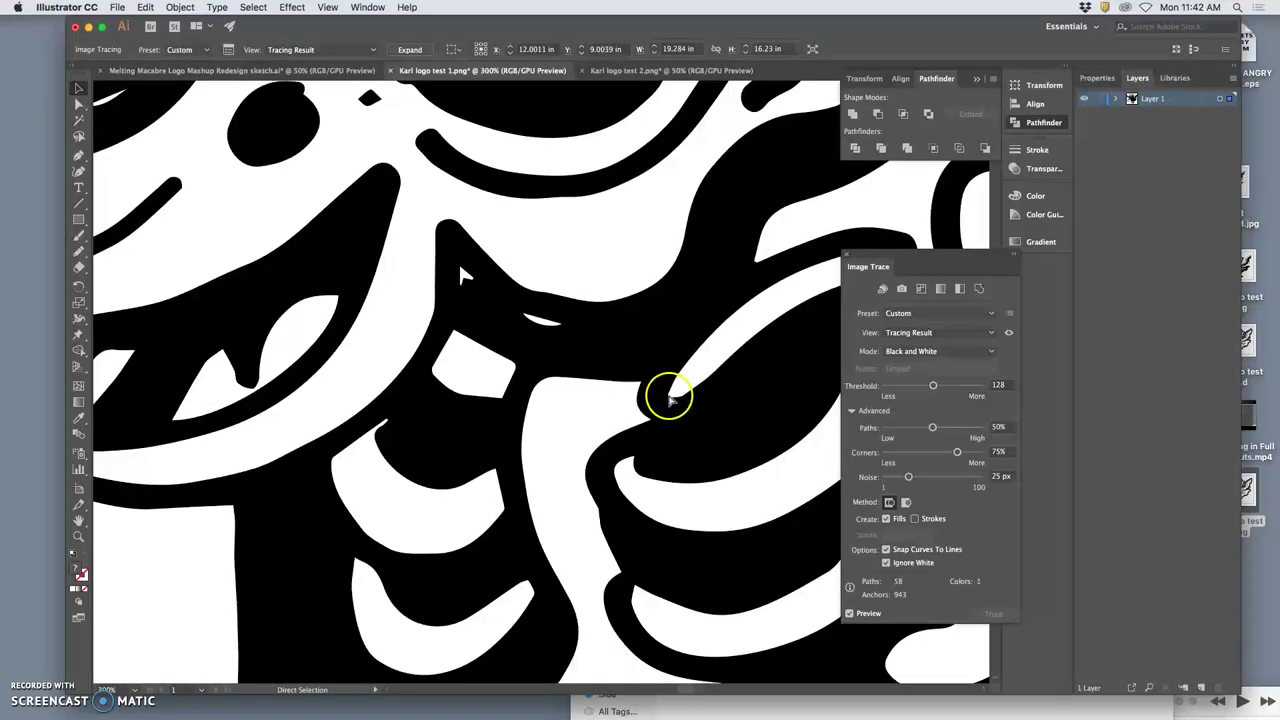
pyautogui.press('super+minus')
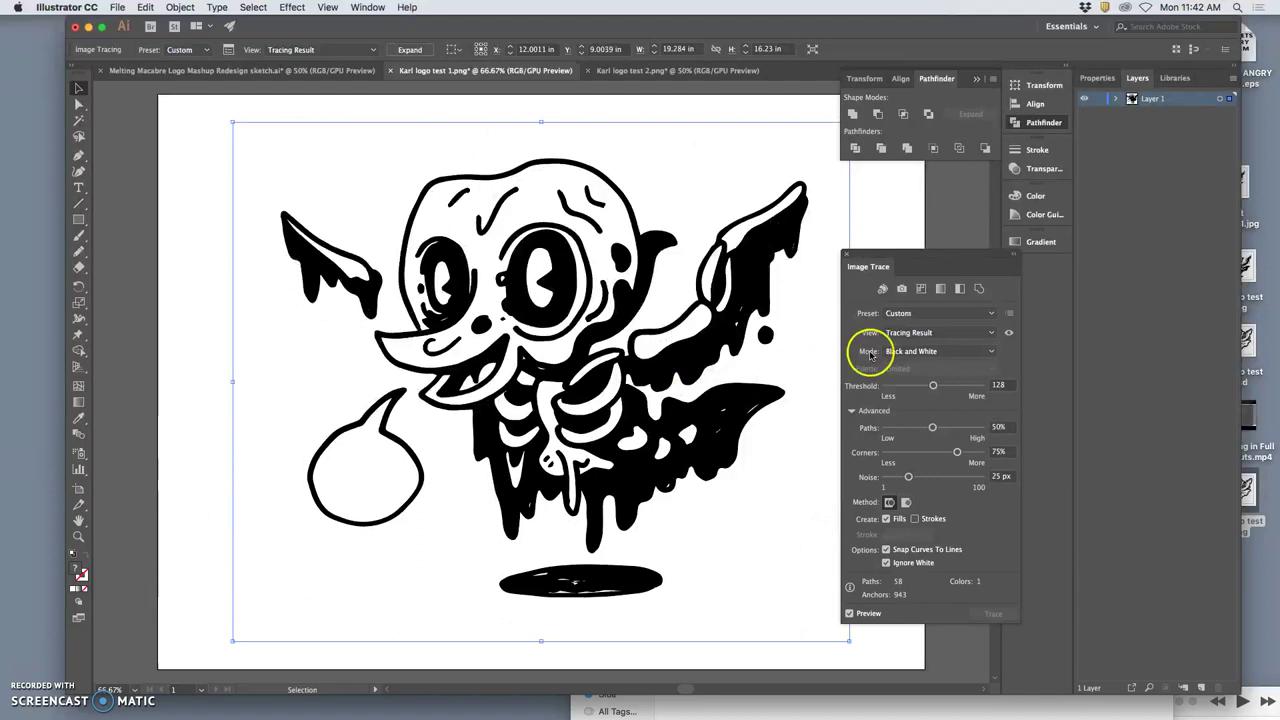
# Switch the logo's tracing preset back to Silhouettes.
pyautogui.click(921, 336)
pyautogui.click(921, 330)
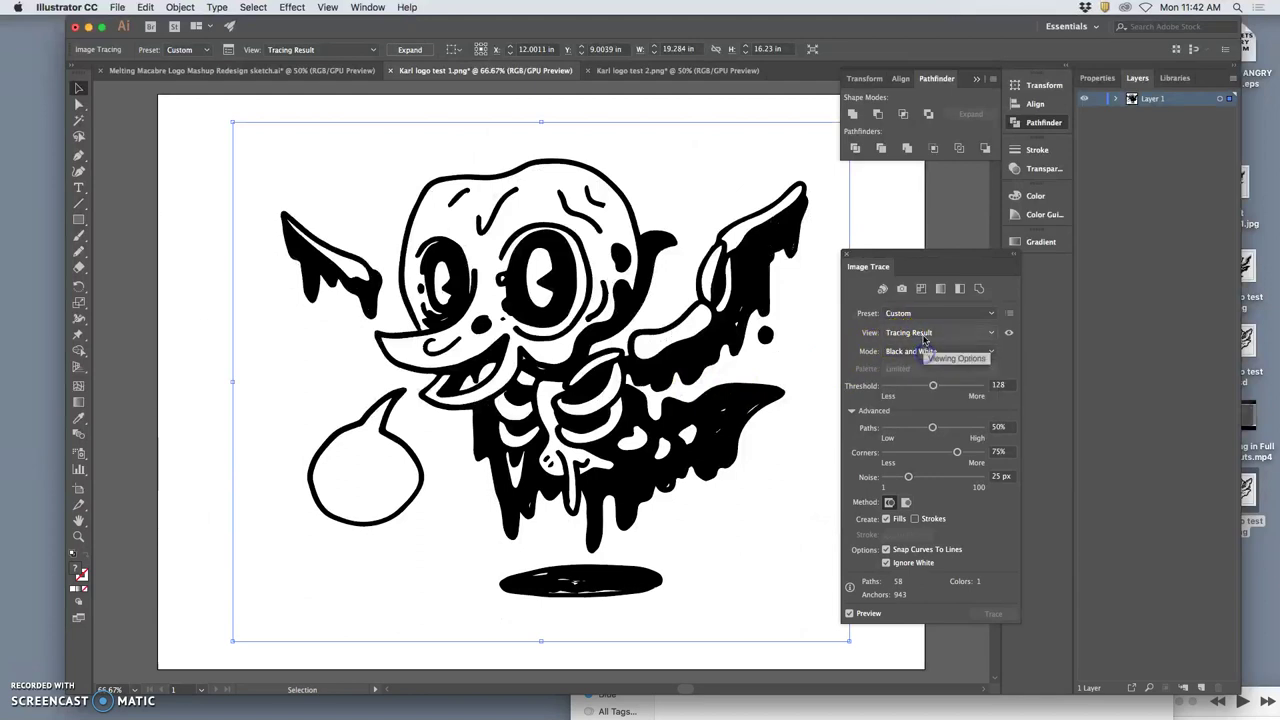
pyautogui.click(917, 316)
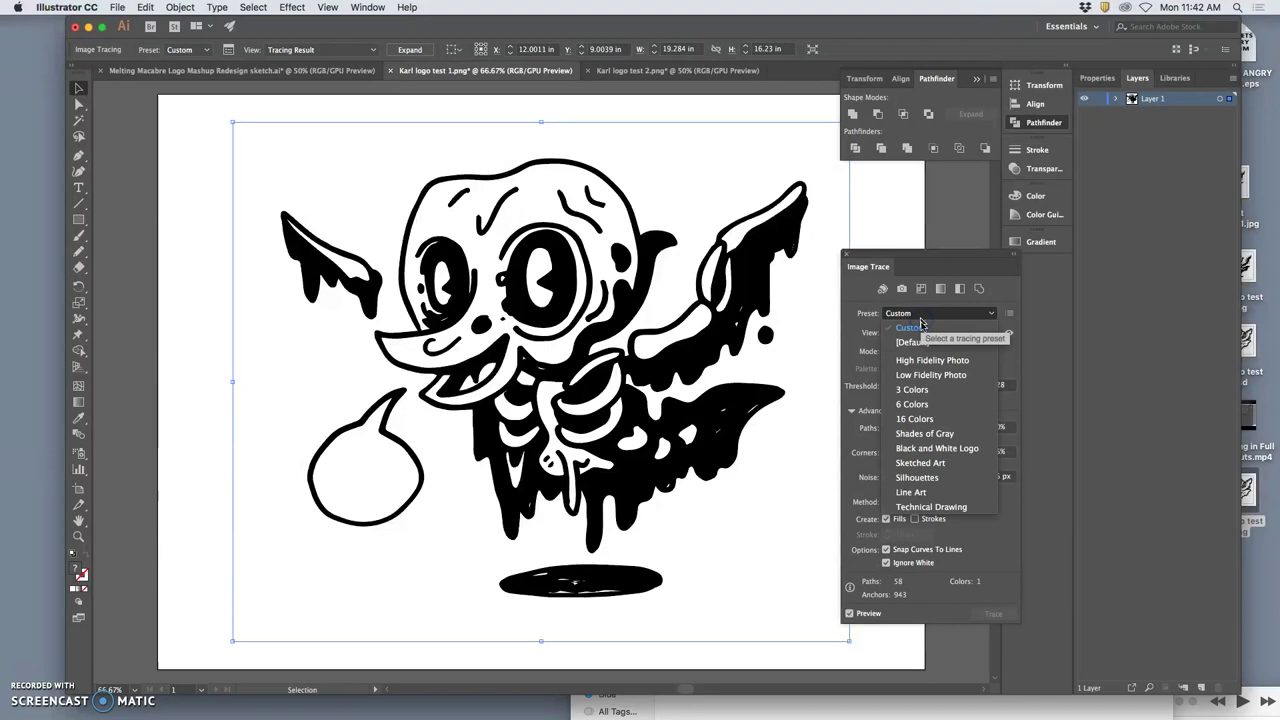
pyautogui.click(917, 478)
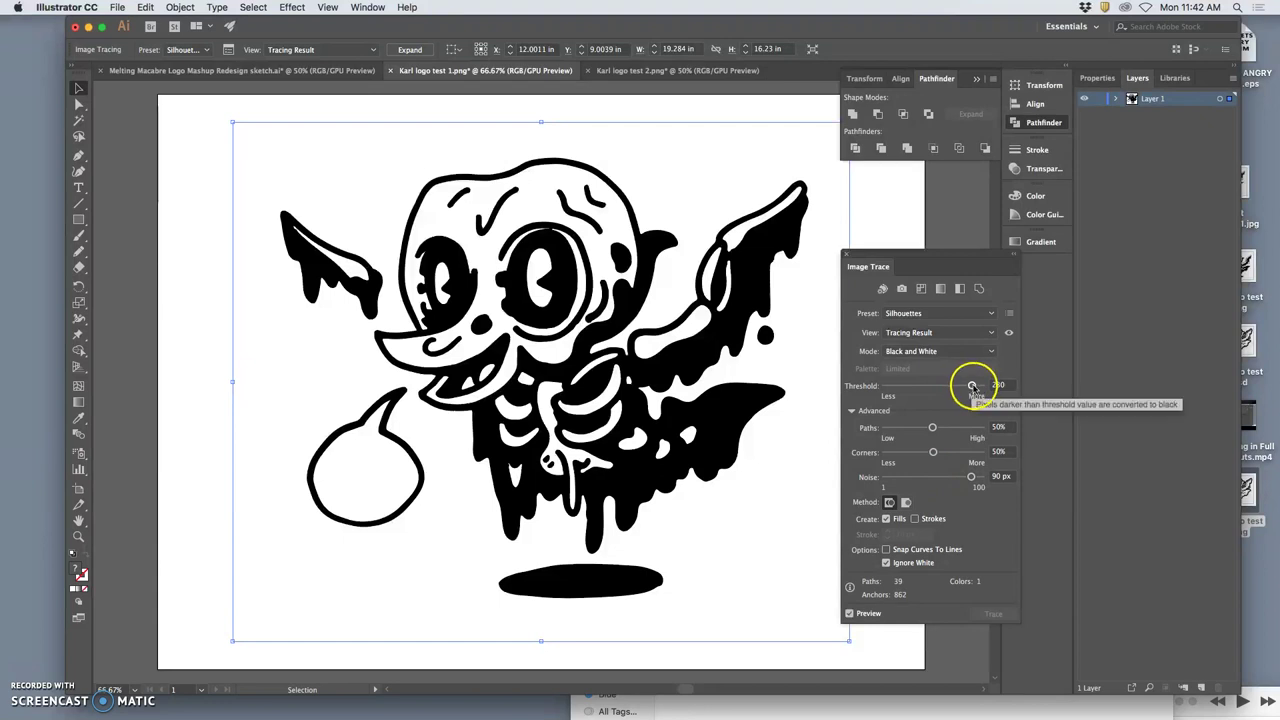
# Lower the logo trace's threshold to 25 to thin the outlines and bring back detail in the black areas.
pyautogui.moveTo(973, 387); pyautogui.dragTo(952, 390)
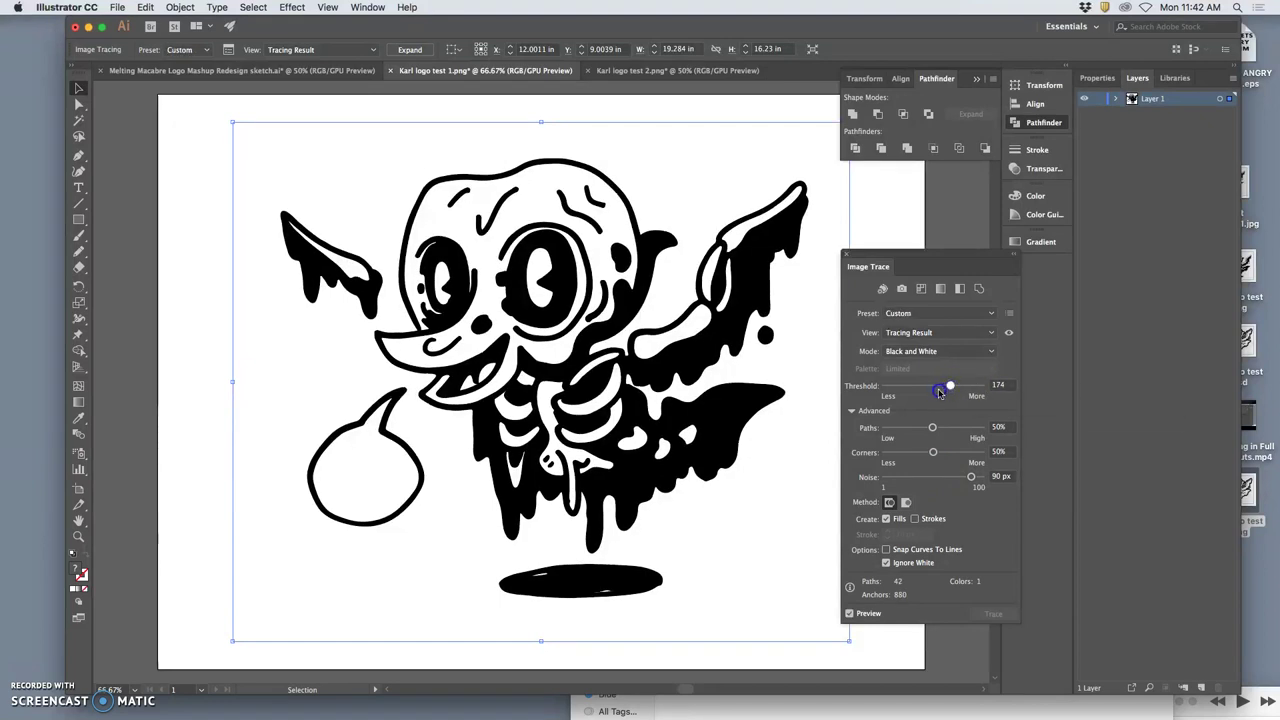
pyautogui.click(929, 391)
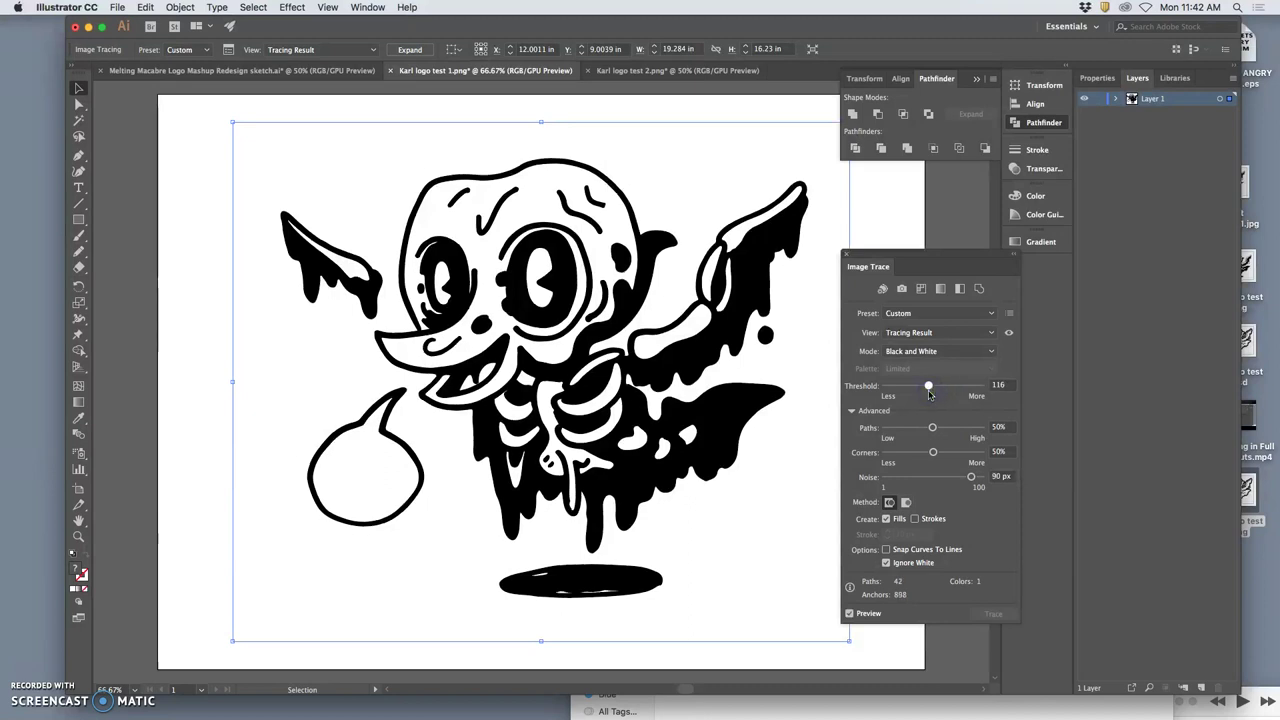
pyautogui.moveTo(926, 394); pyautogui.dragTo(895, 395)
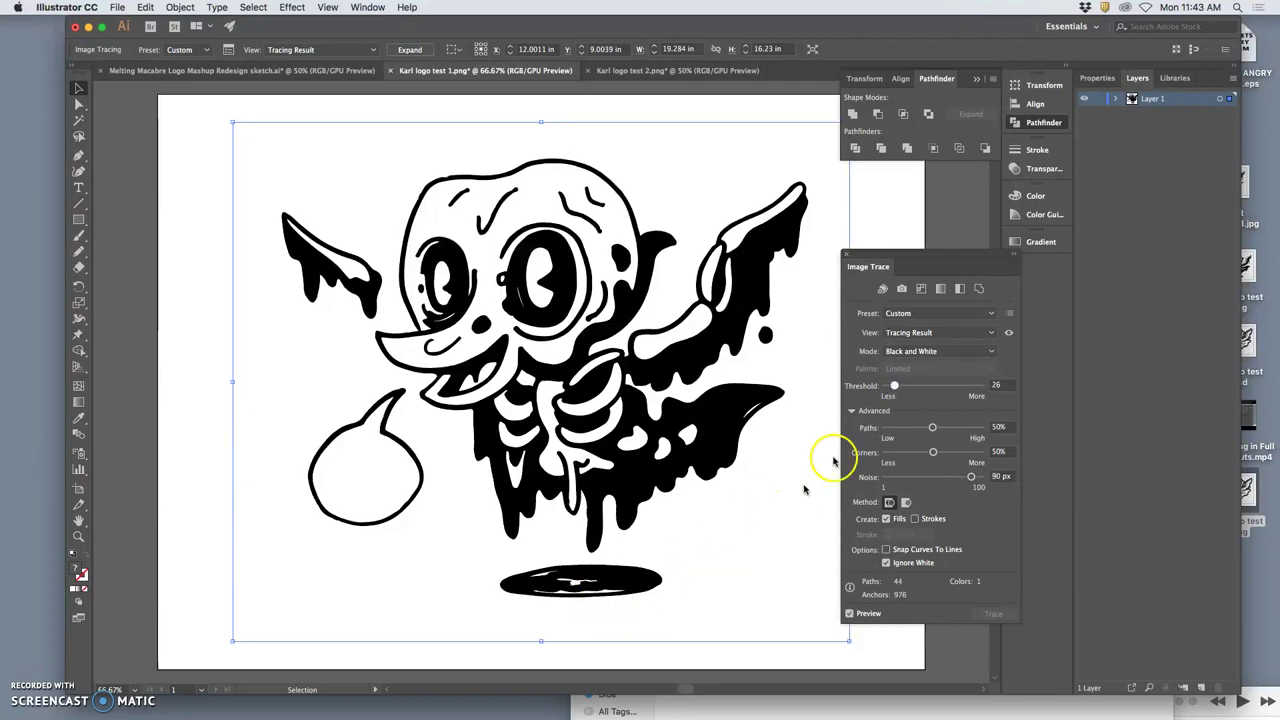
pyautogui.click(895, 387)
pyautogui.moveTo(894, 386); pyautogui.dragTo(909, 390)
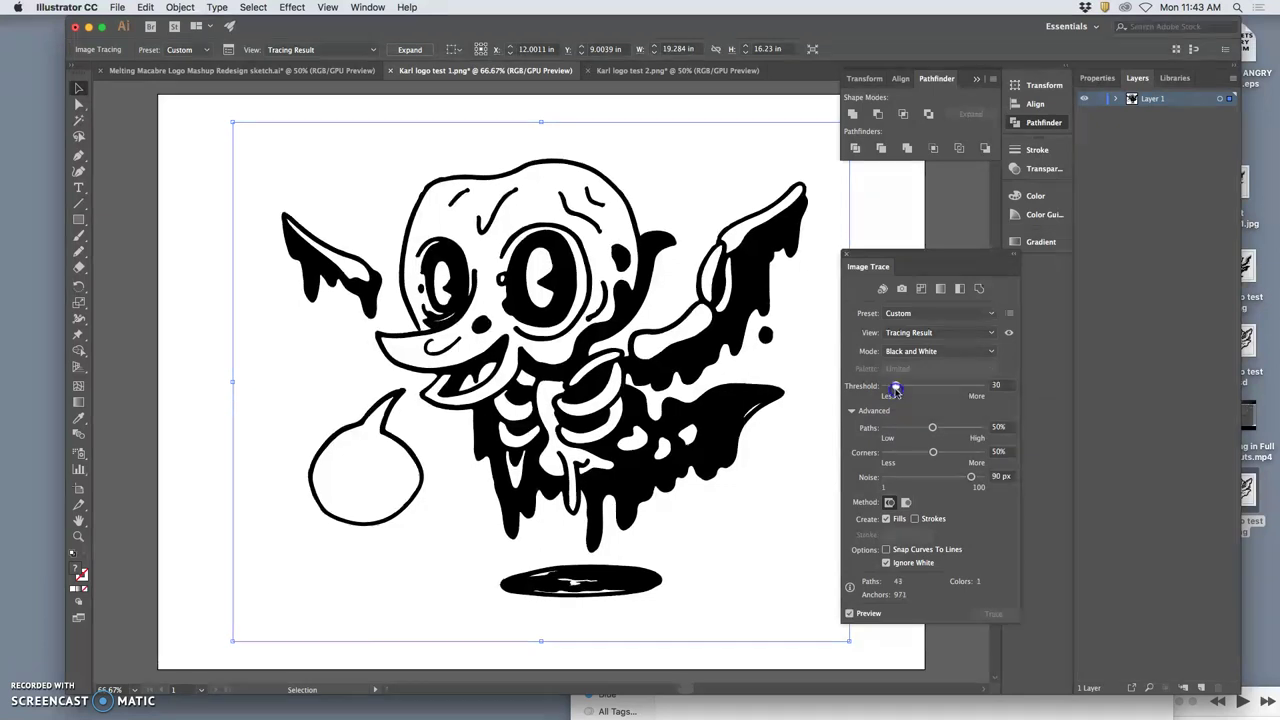
pyautogui.moveTo(895, 390); pyautogui.dragTo(888, 392)
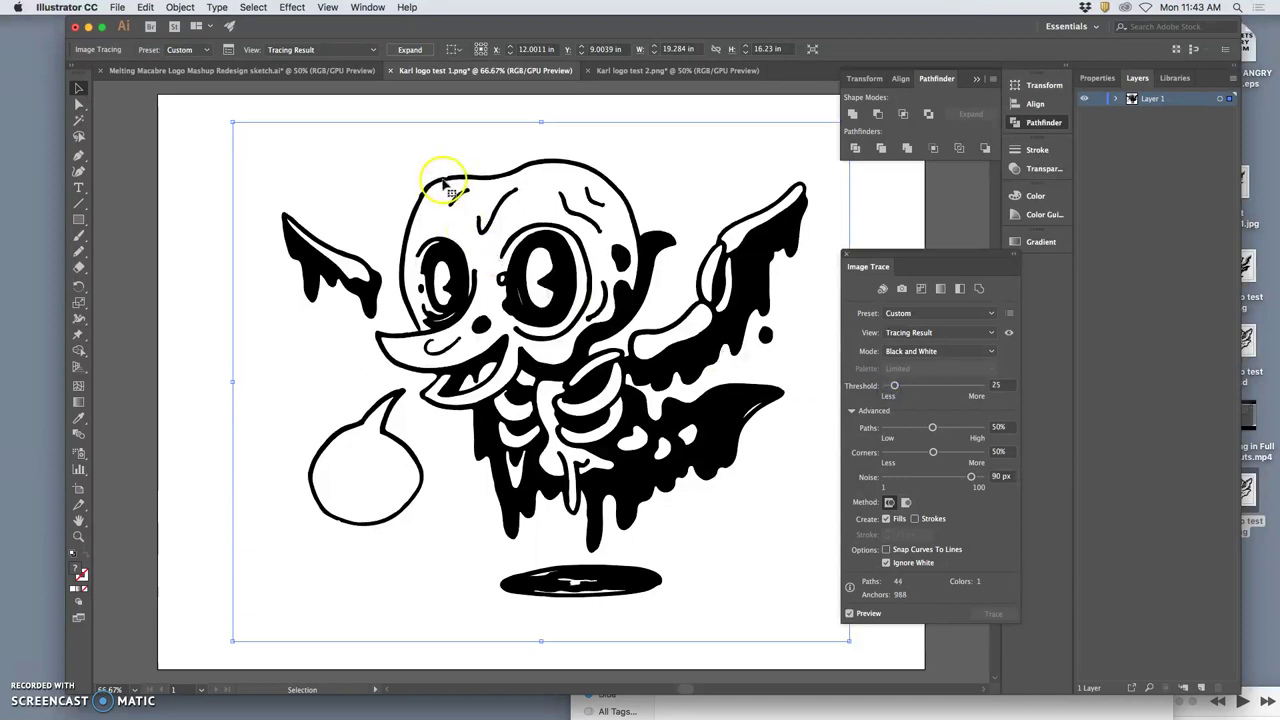
# Set the logo trace's threshold to 39 and loosen its path fitting to 19%.
pyautogui.moveTo(895, 387); pyautogui.dragTo(898, 388)
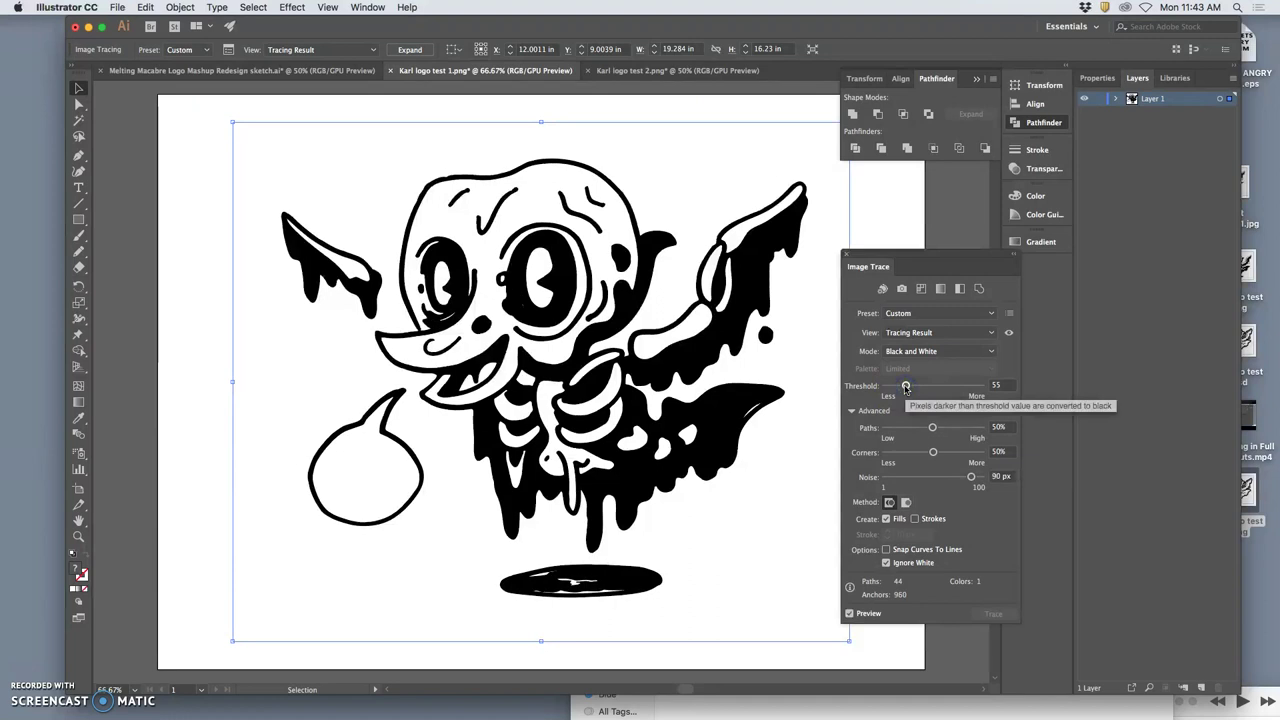
pyautogui.moveTo(905, 387); pyautogui.dragTo(904, 388)
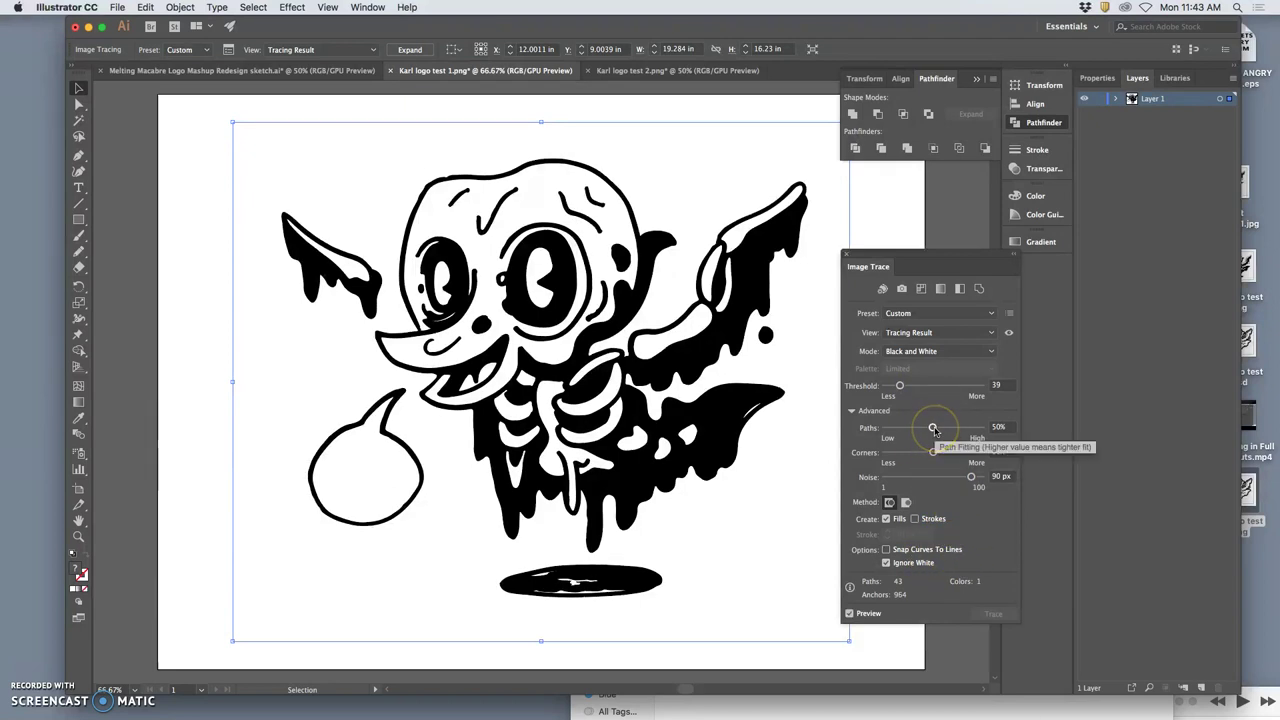
pyautogui.moveTo(933, 429); pyautogui.dragTo(913, 430)
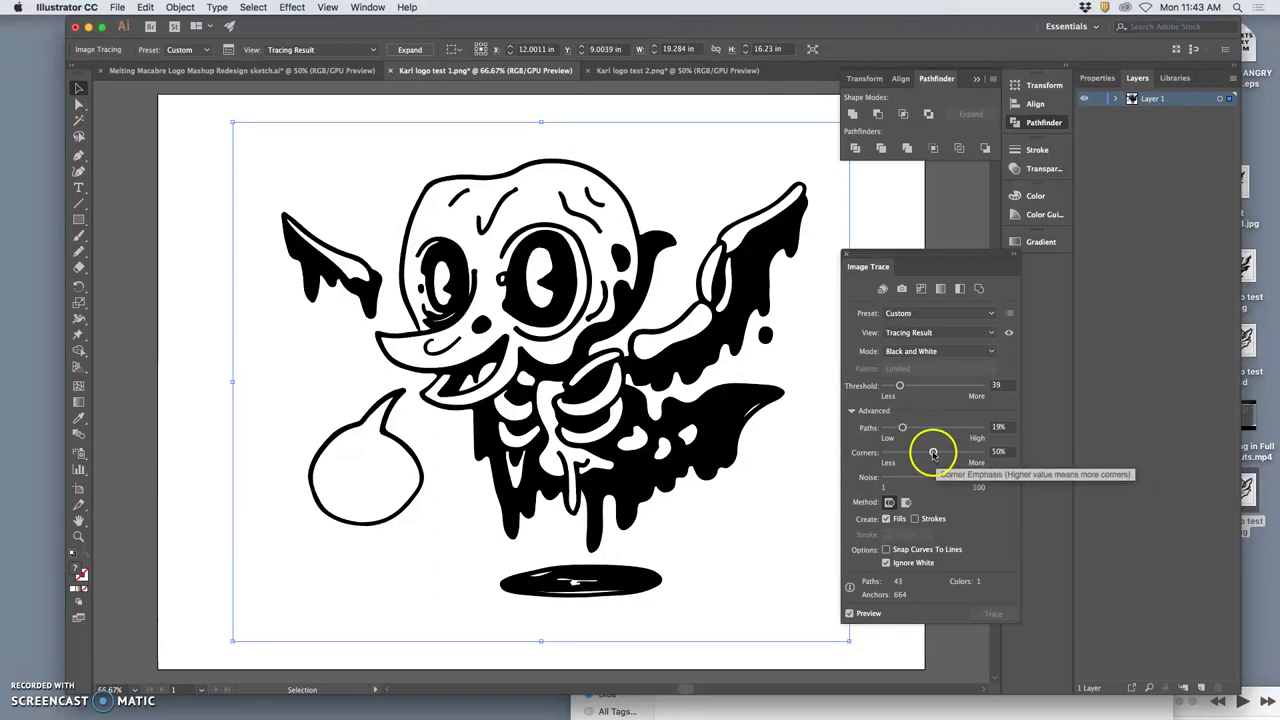
# Try path fitting at 100% on the trace and inspect the outlines around the mouth and ribs up close.
pyautogui.moveTo(902, 428); pyautogui.dragTo(970, 432)
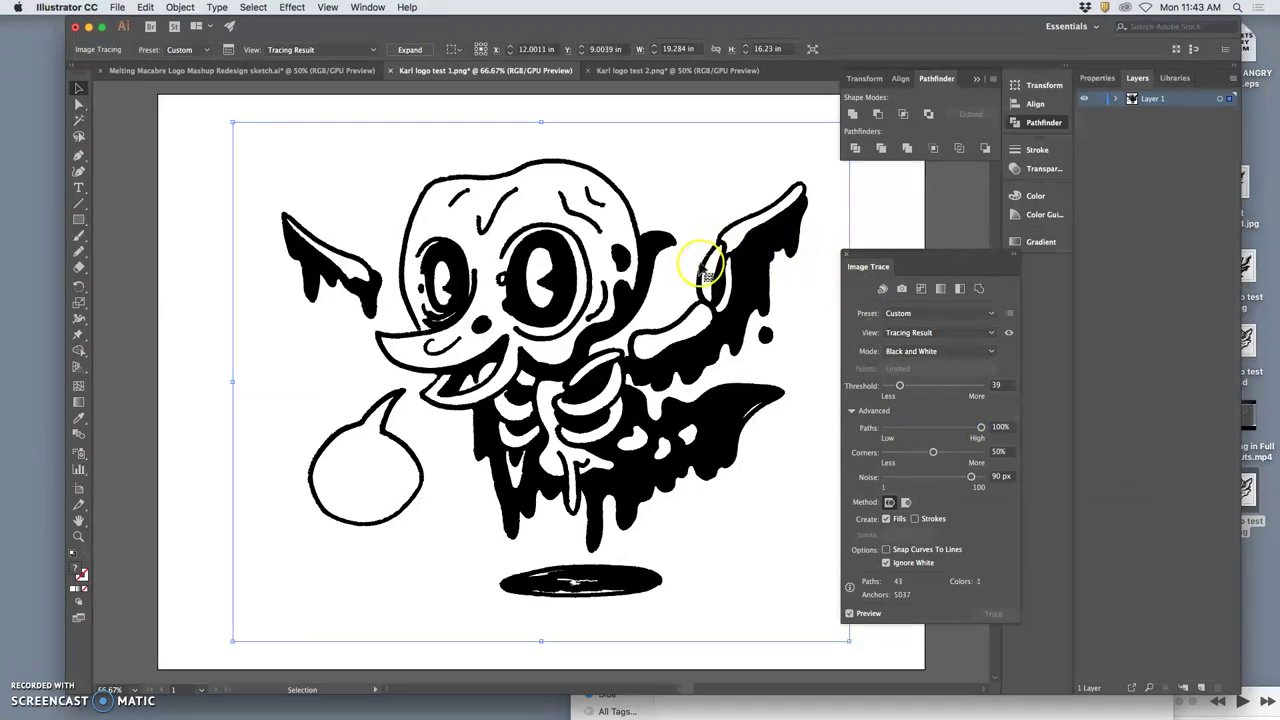
pyautogui.press('super+equal')
pyautogui.press('super+equal')
pyautogui.press('super+equal')
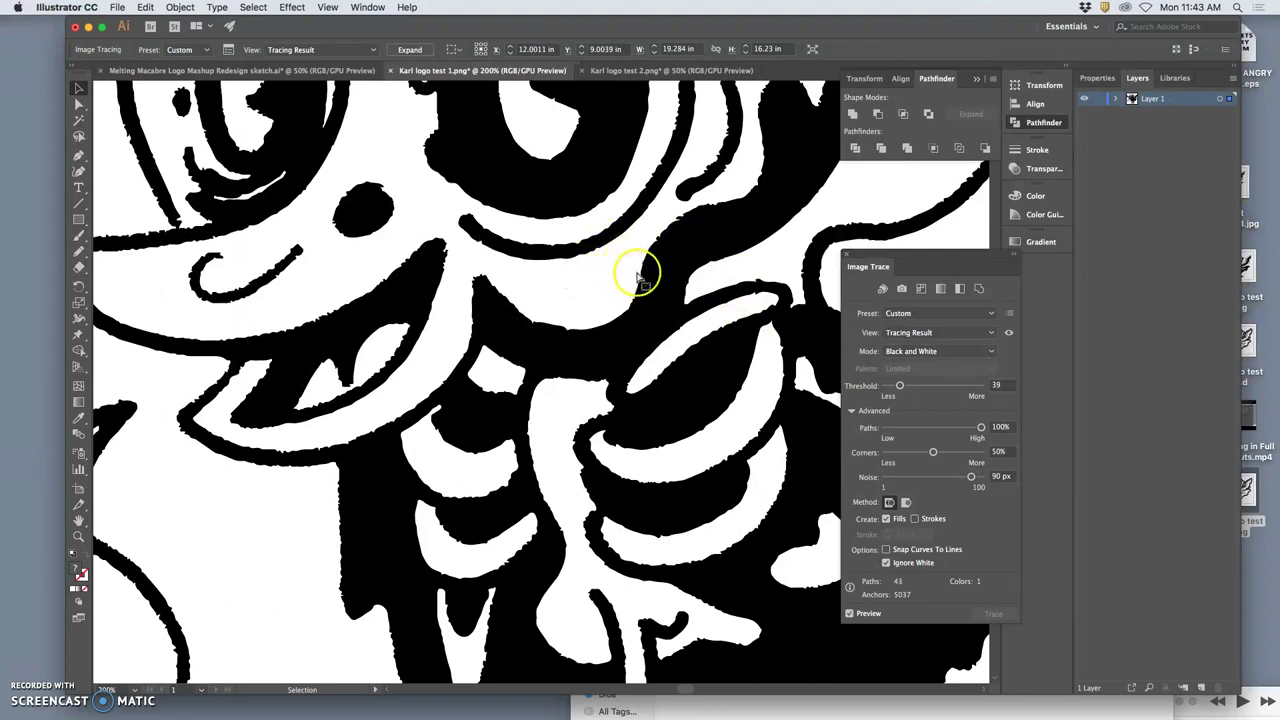
# Lower the trace's path fitting to 6% to smooth the outlines.
pyautogui.press('super+minus')
pyautogui.press('super+minus')
pyautogui.moveTo(981, 427); pyautogui.dragTo(892, 428)
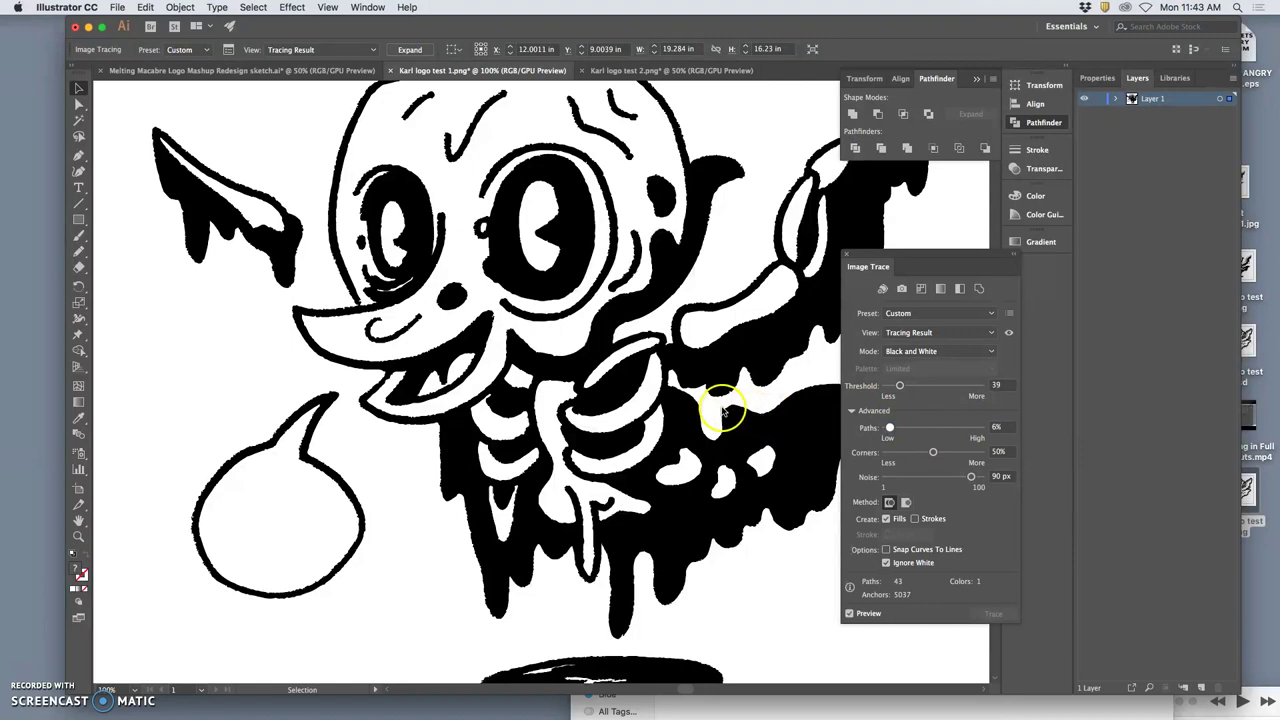
pyautogui.press('super+minus')
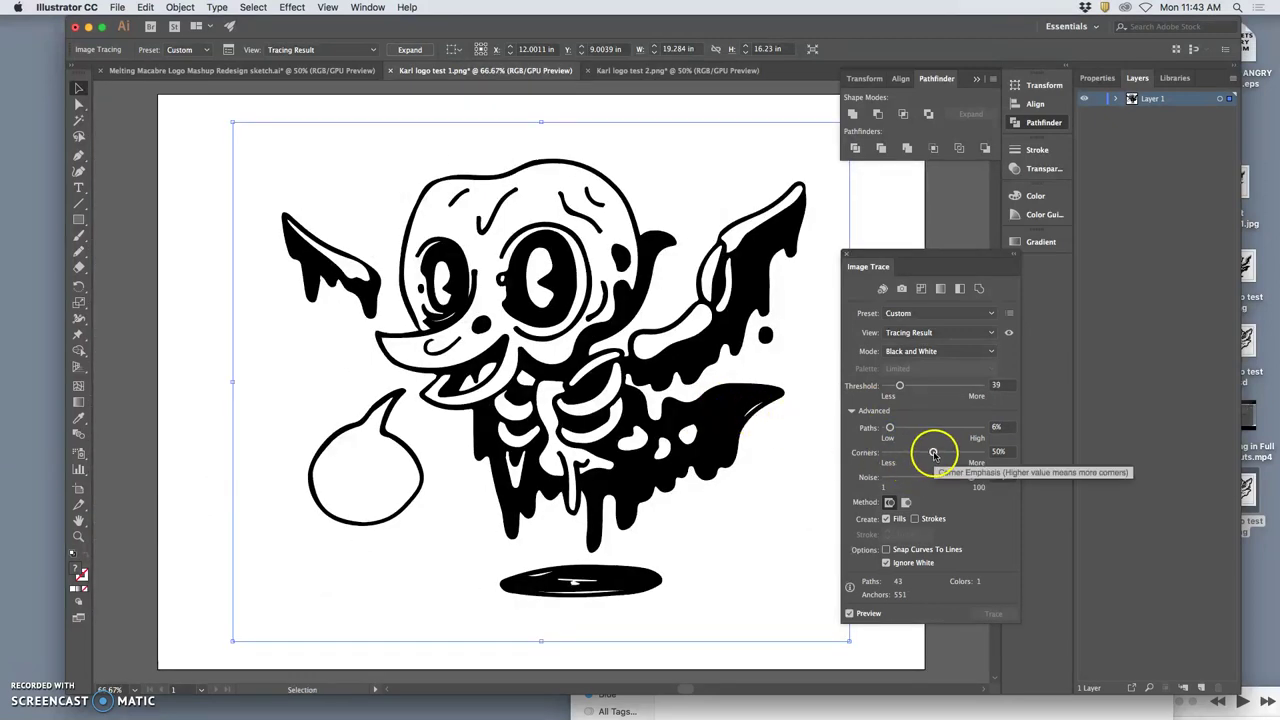
# Try corner emphasis at 100% and examine the drips and wing edges up close.
pyautogui.moveTo(934, 454); pyautogui.dragTo(934, 454)
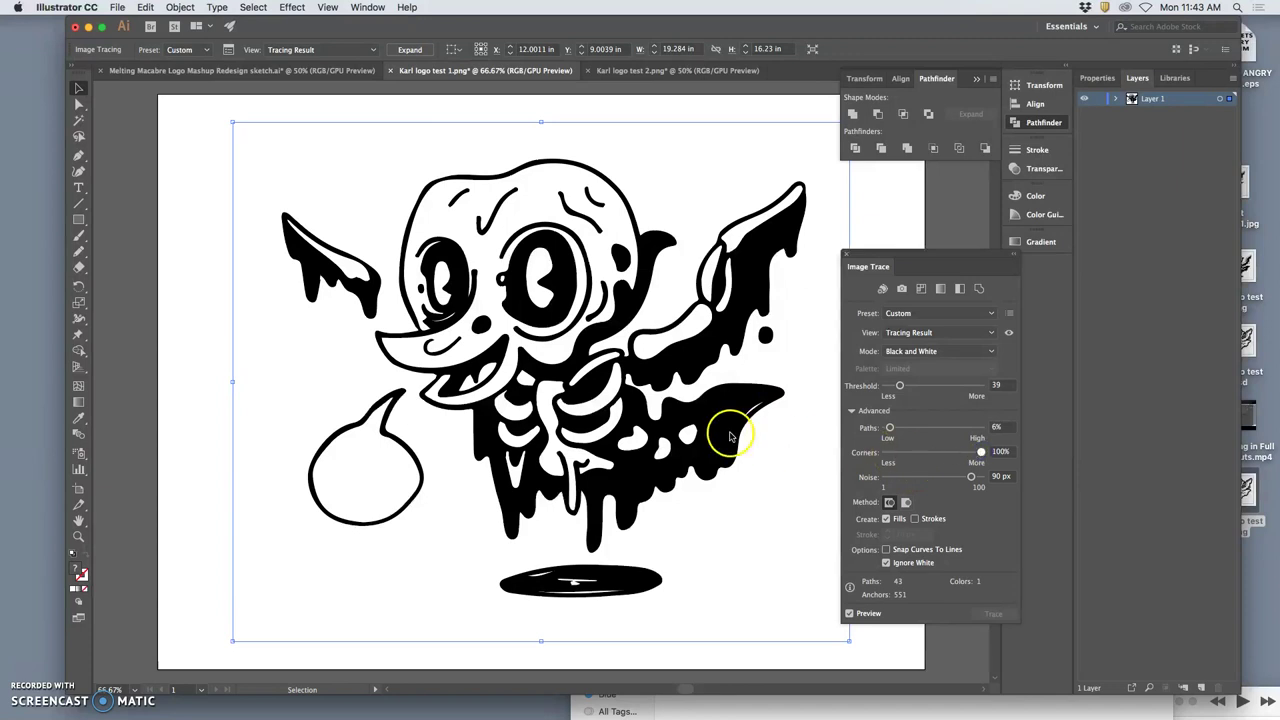
pyautogui.scroll(5, 618, 355)
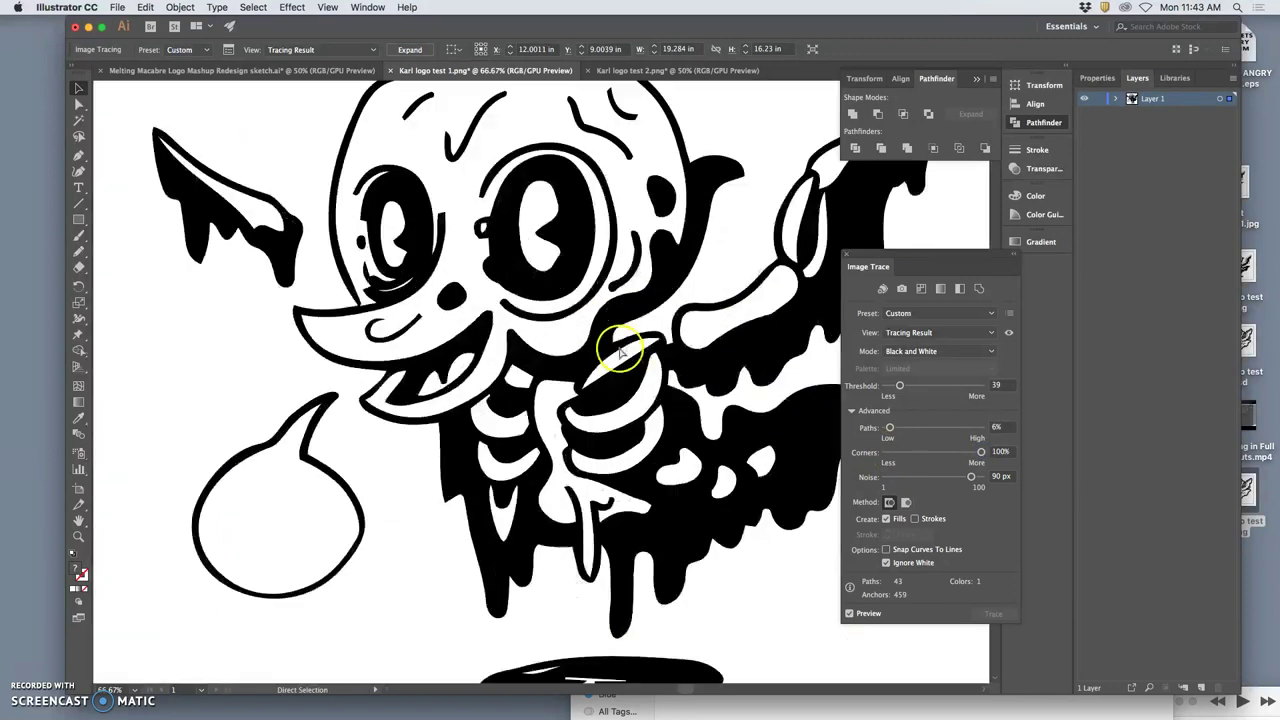
pyautogui.hscroll(5, 521, 361)
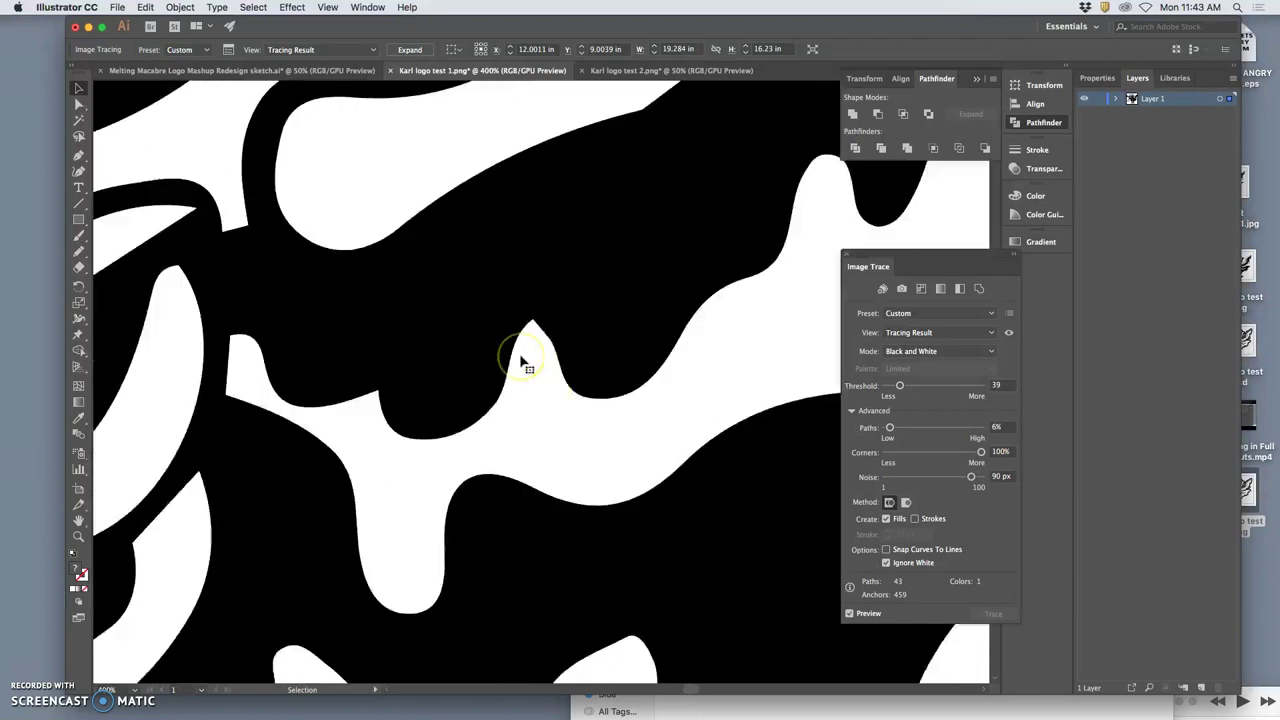
pyautogui.scroll(7, 521, 361)
pyautogui.hscroll(6, 541, 360)
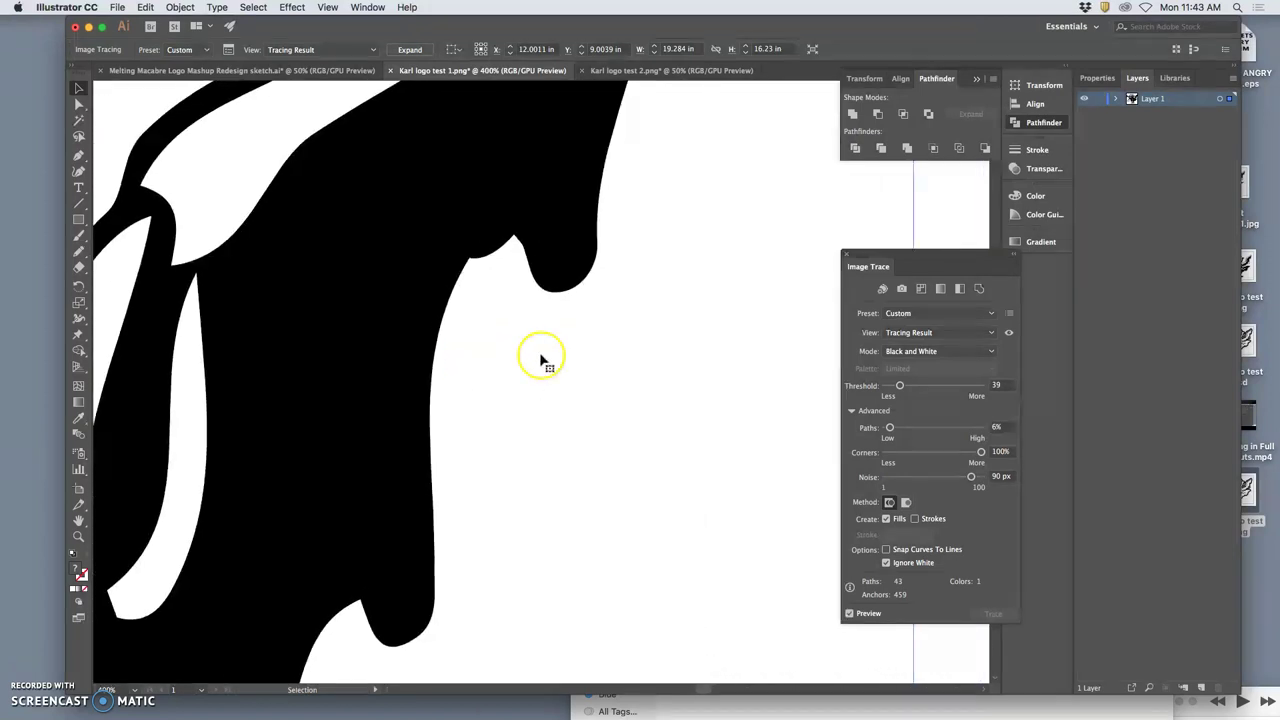
pyautogui.scroll(5, 541, 360)
pyautogui.press('super+0')
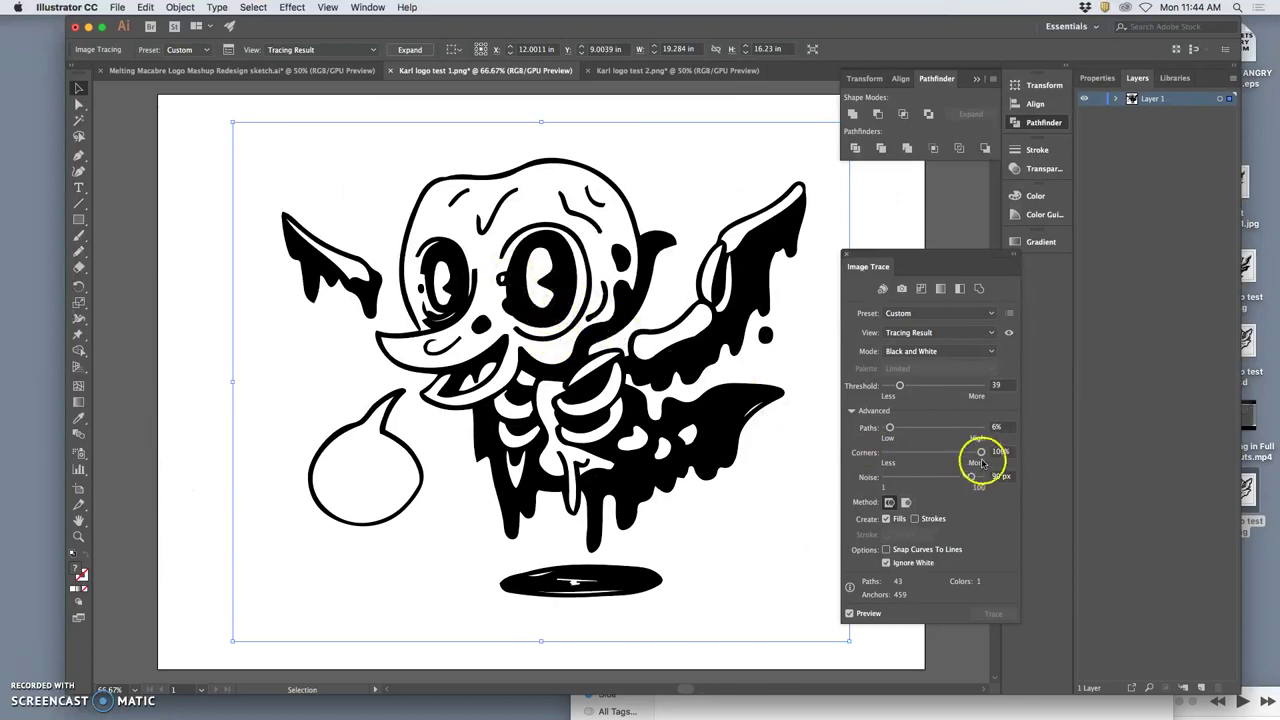
# Try corner emphasis at 0% and examine the ribs, arm and dripping edges up close.
pyautogui.moveTo(970, 453); pyautogui.dragTo(884, 456)
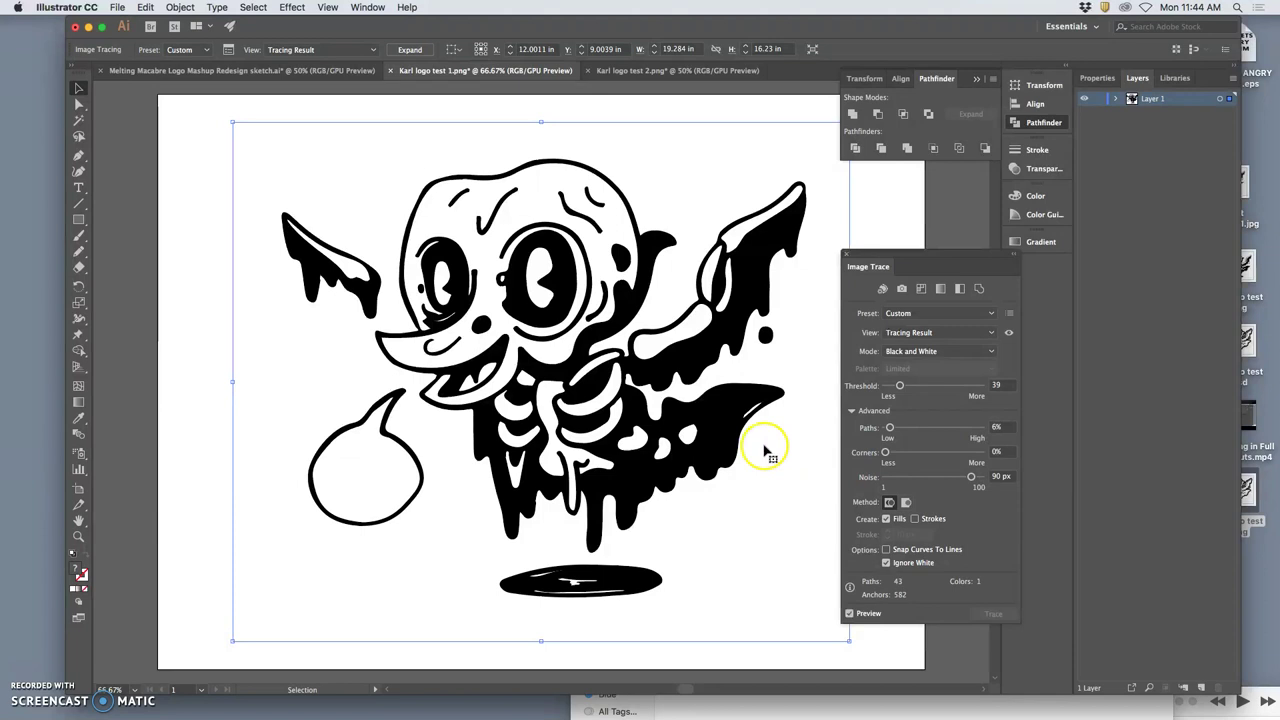
pyautogui.scroll(5, 742, 407)
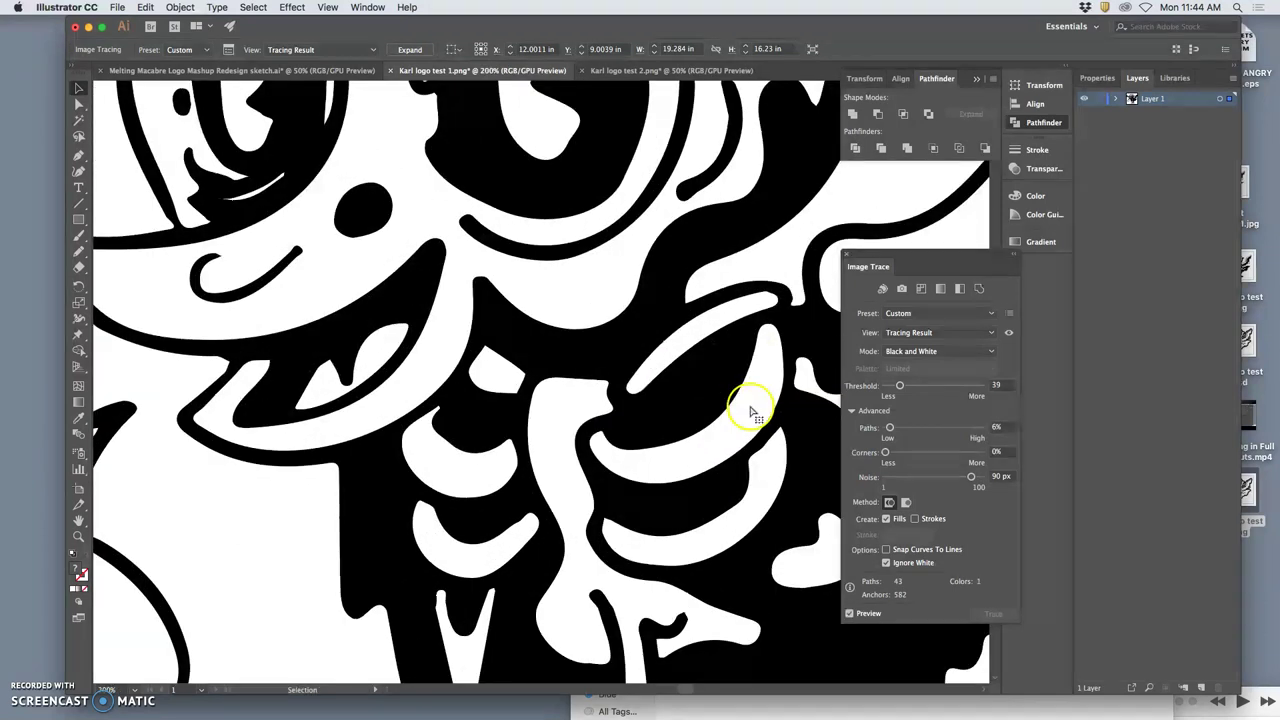
pyautogui.scroll(5, 752, 414)
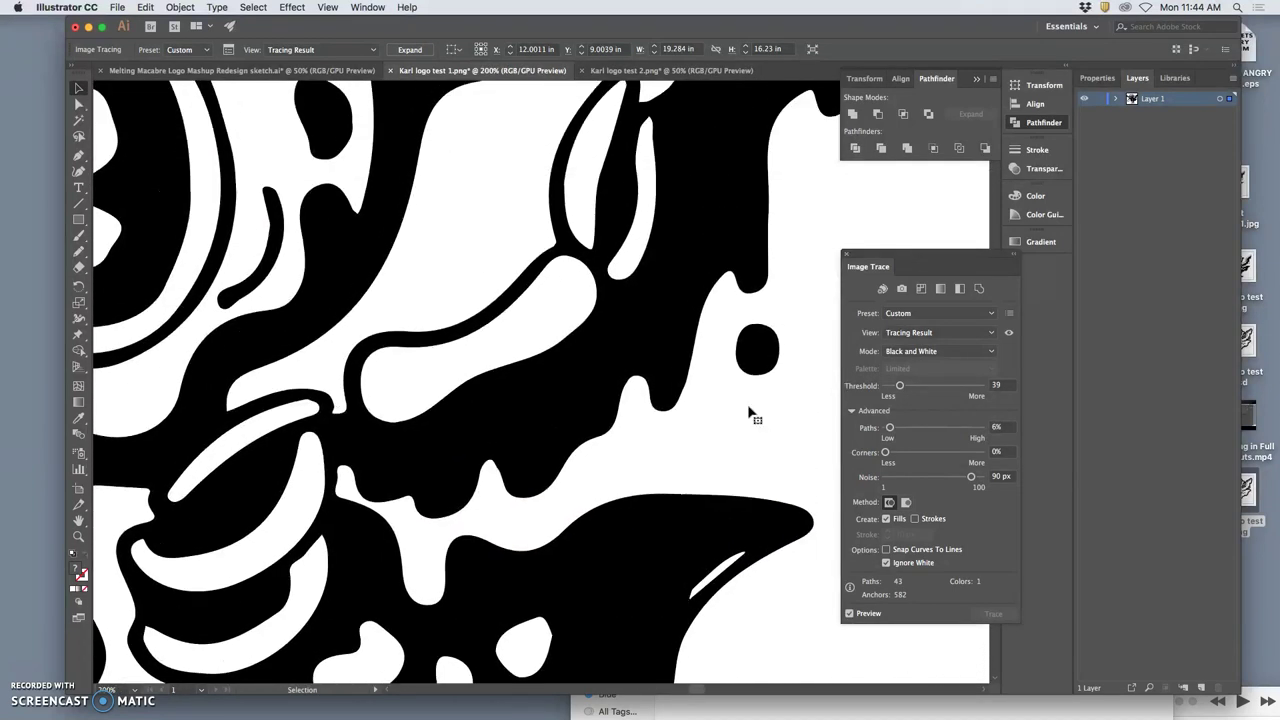
# Set the trace's corner emphasis to 53%.
pyautogui.scroll(-1, 752, 414)
pyautogui.press('super+0')
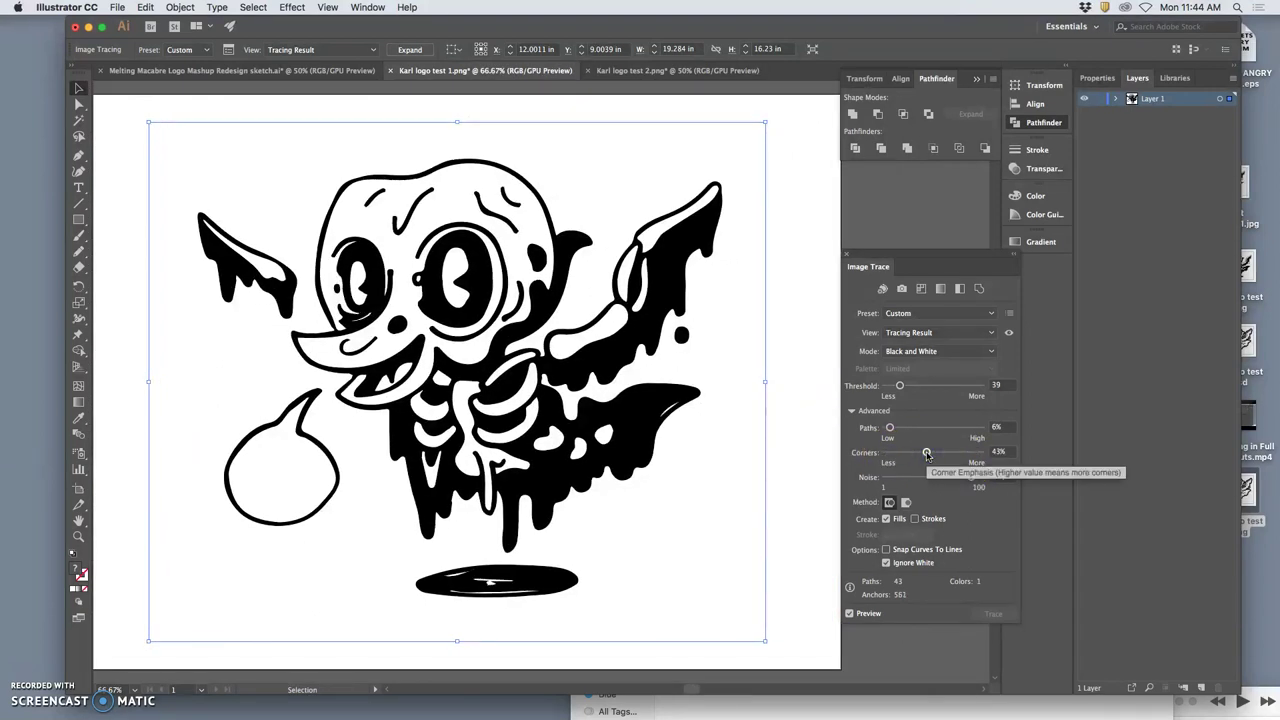
pyautogui.moveTo(927, 455); pyautogui.dragTo(937, 455)
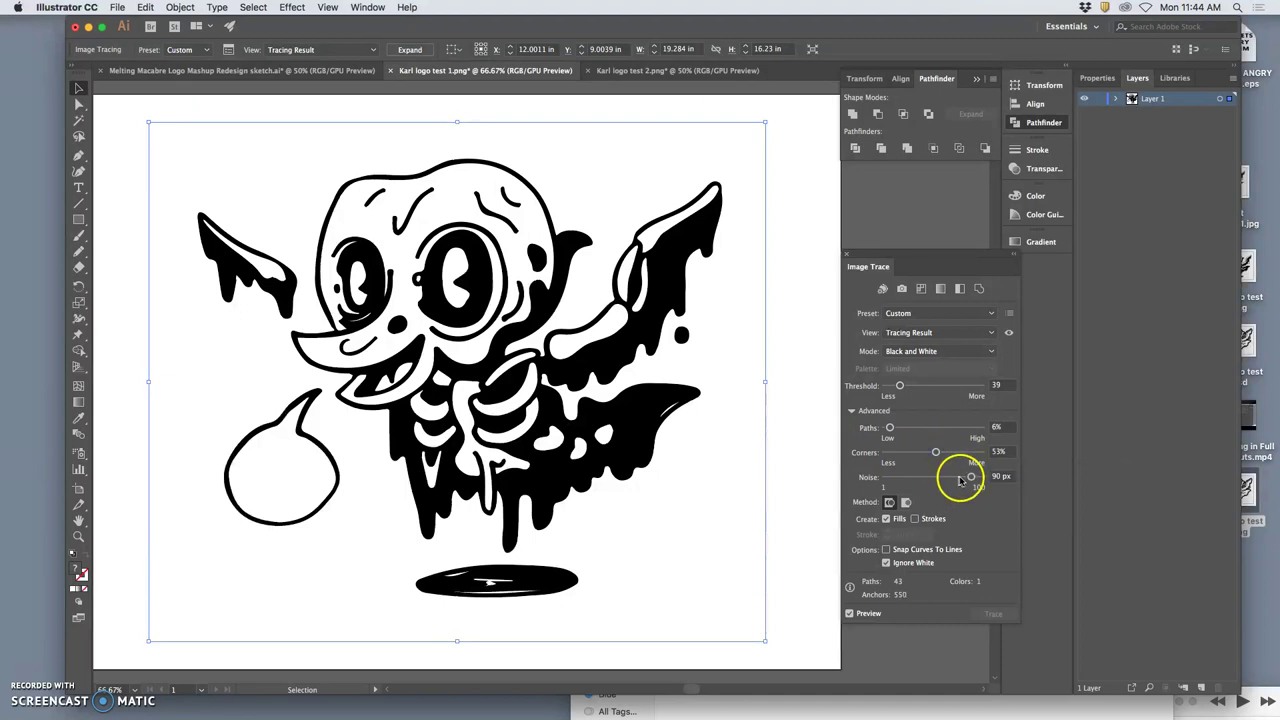
# Try a noise value of 3 px and inspect the small specks in the black areas and around the ribs.
pyautogui.moveTo(970, 477); pyautogui.dragTo(925, 478)
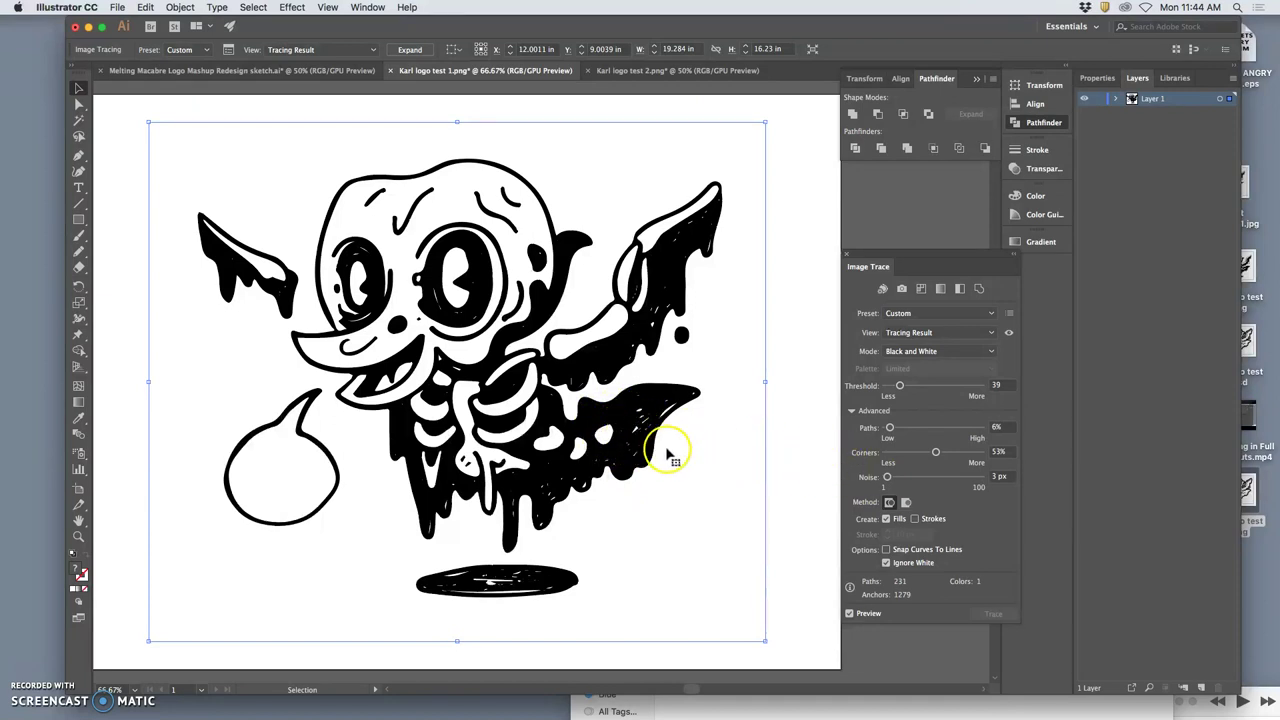
pyautogui.scroll(3, 669, 451)
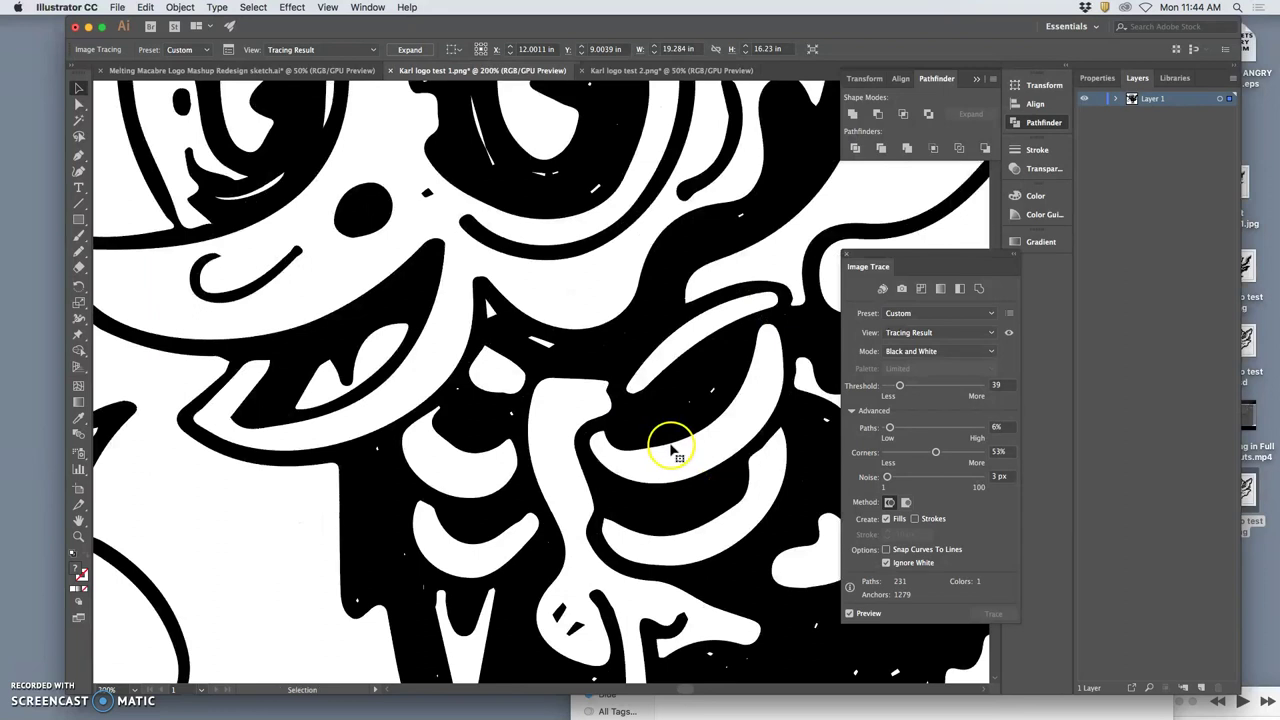
pyautogui.hscroll(3, 671, 449)
pyautogui.scroll(-3, 667, 448)
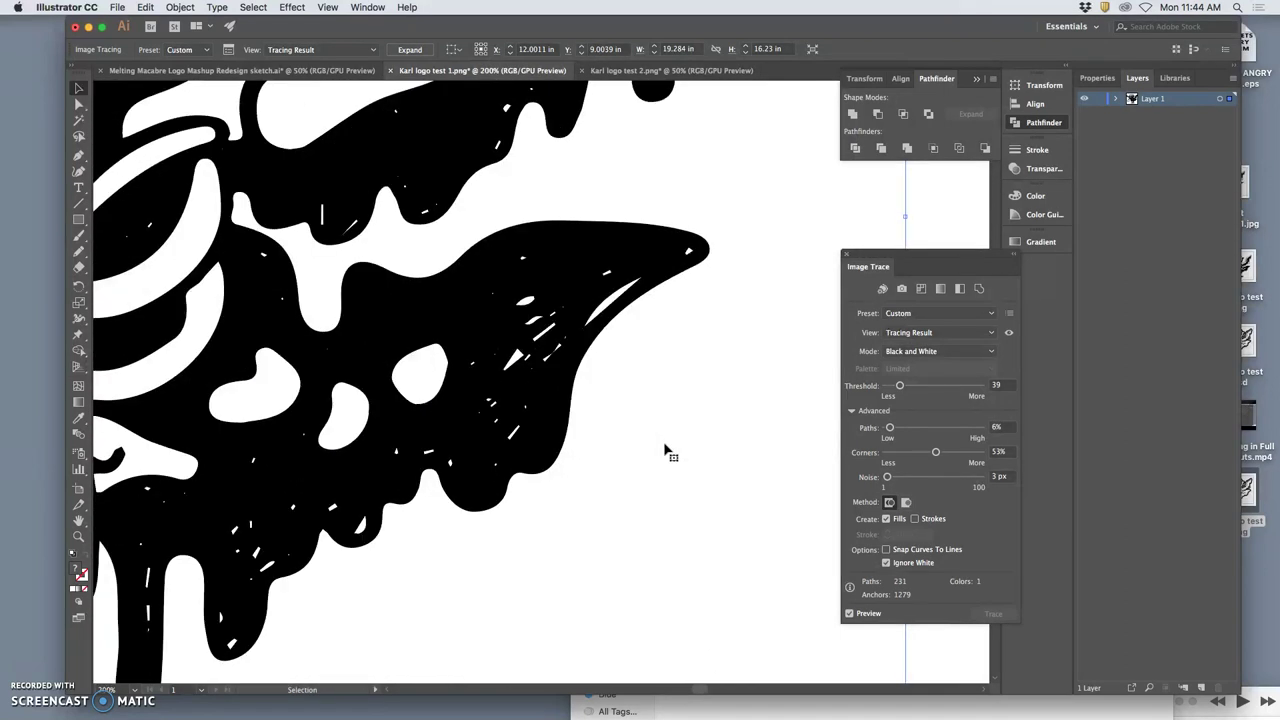
pyautogui.press('super+equal')
pyautogui.scroll(1, 669, 451)
pyautogui.scroll(2, 586, 329)
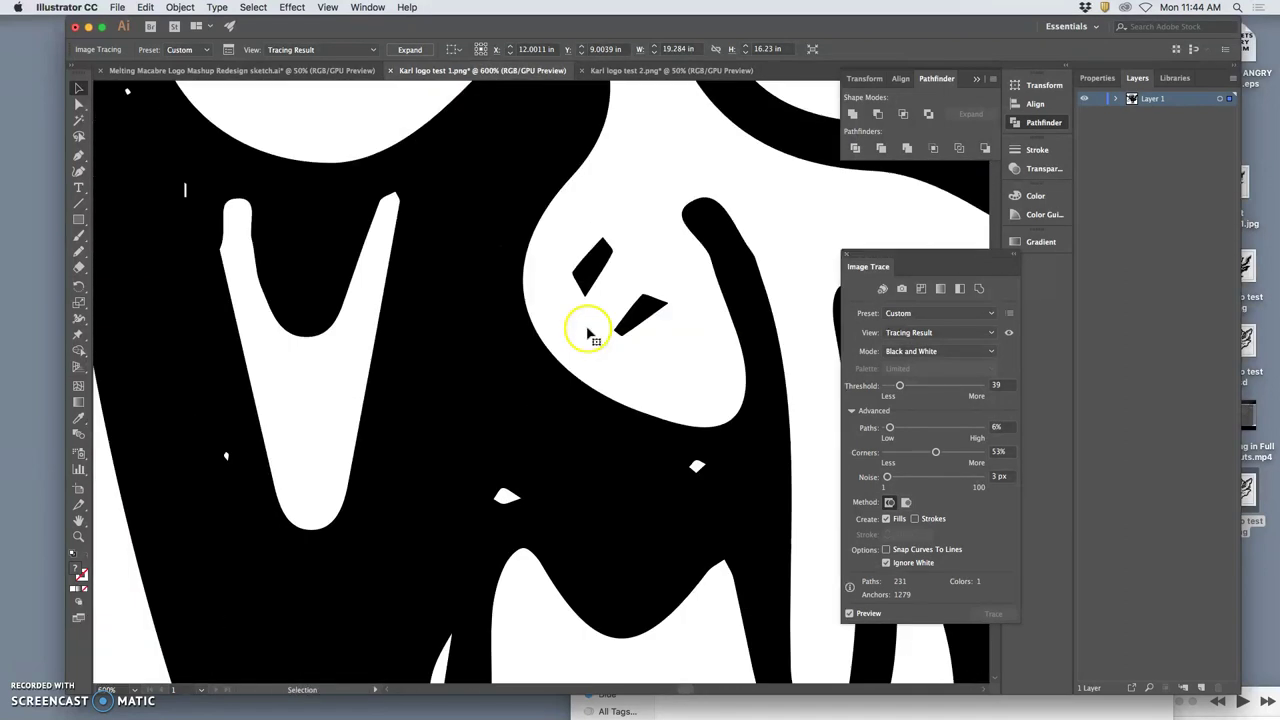
# Set the trace's noise back to 90 px and expand the logo into editable vector paths.
pyautogui.scroll(-7, 588, 333)
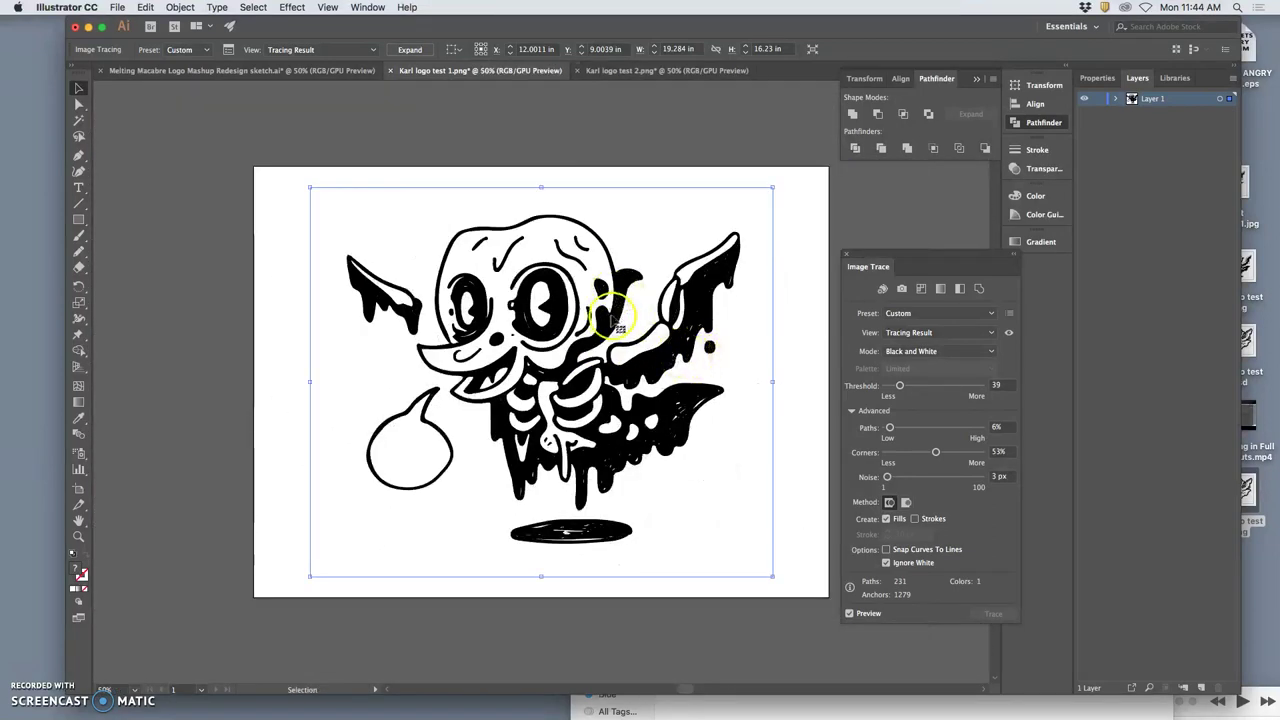
pyautogui.moveTo(888, 477); pyautogui.dragTo(906, 478)
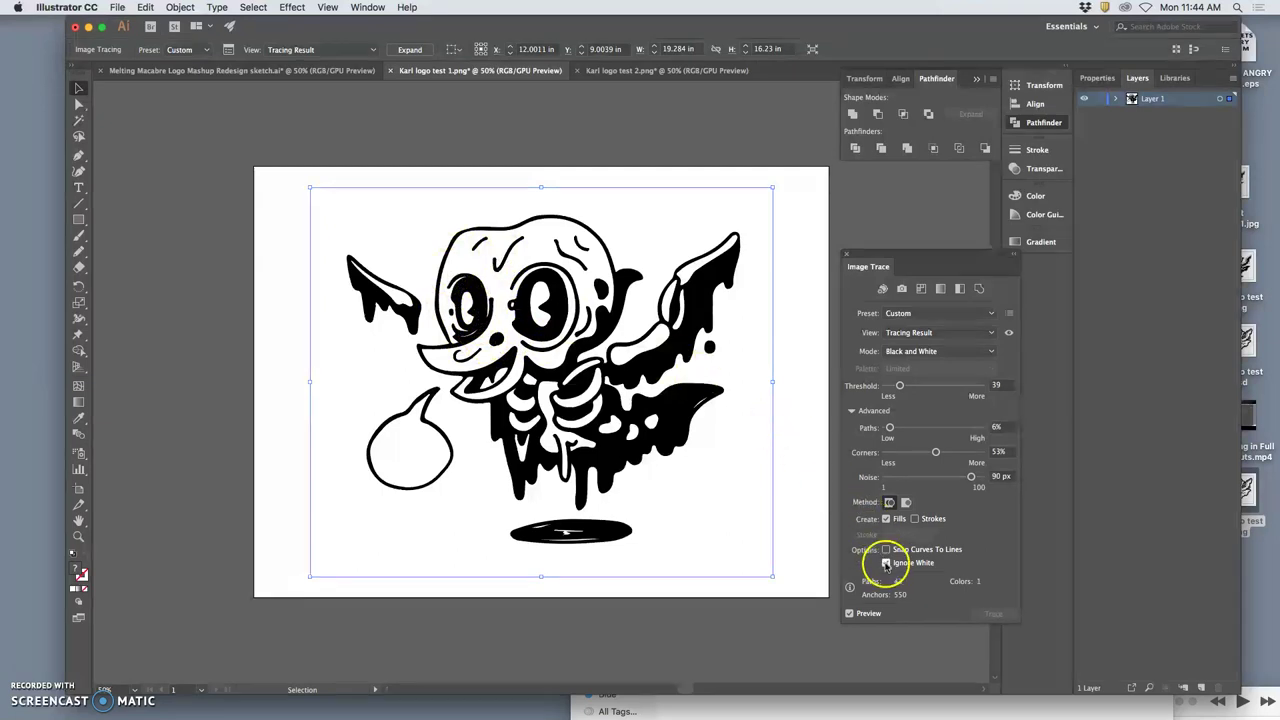
pyautogui.click(410, 50)
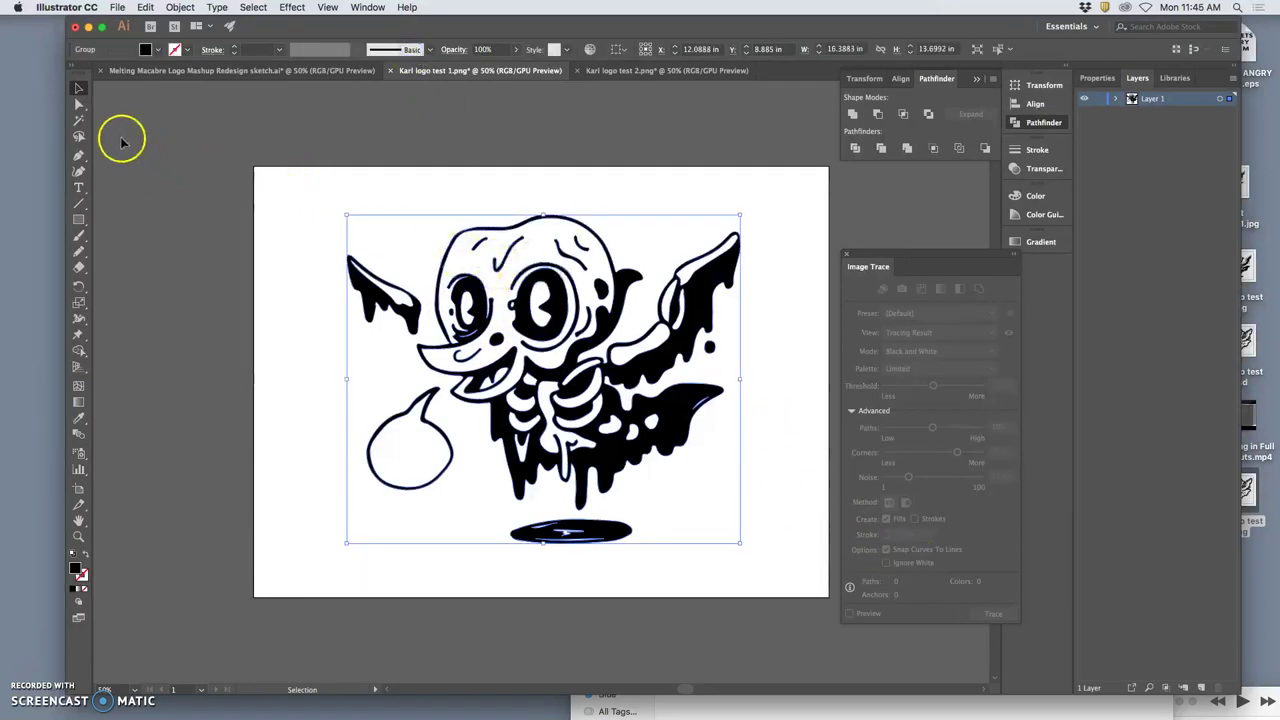
# Show the expanded logo's anchor points and examine their placement around the mouth, skull, eyes and dripping edges.
pyautogui.moveTo(747, 288); pyautogui.dragTo(707, 291)
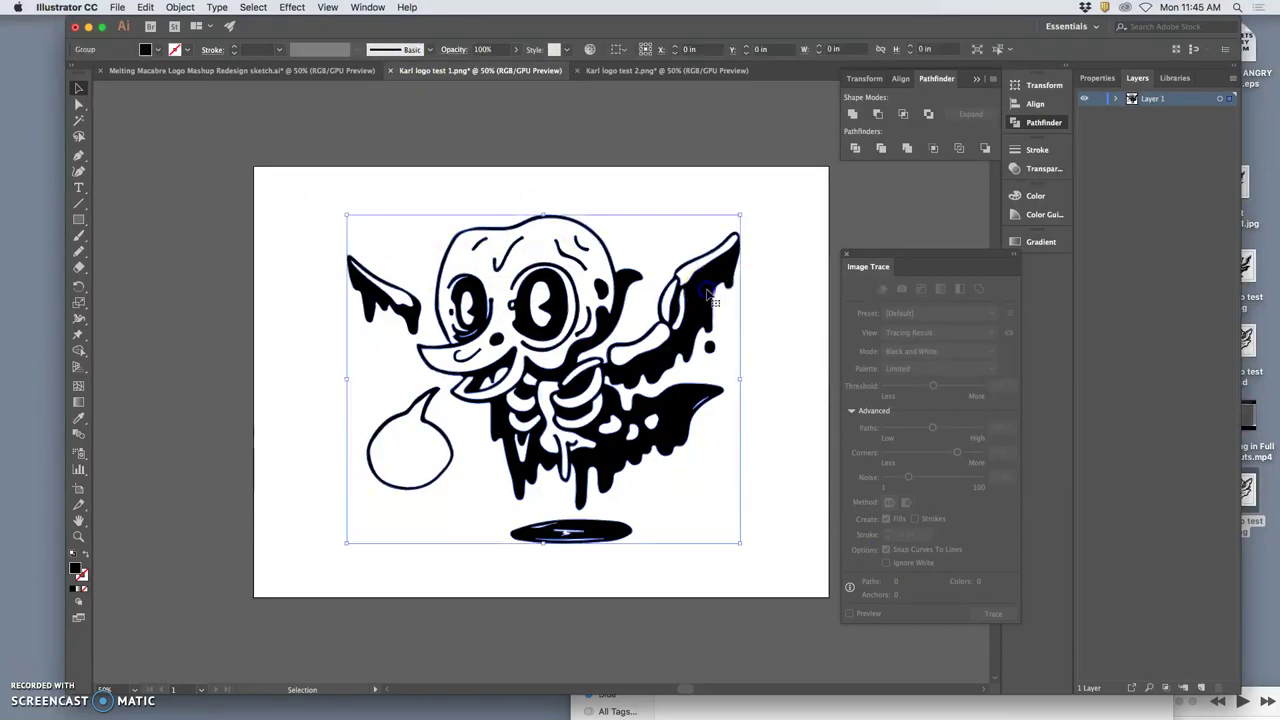
pyautogui.click(79, 103)
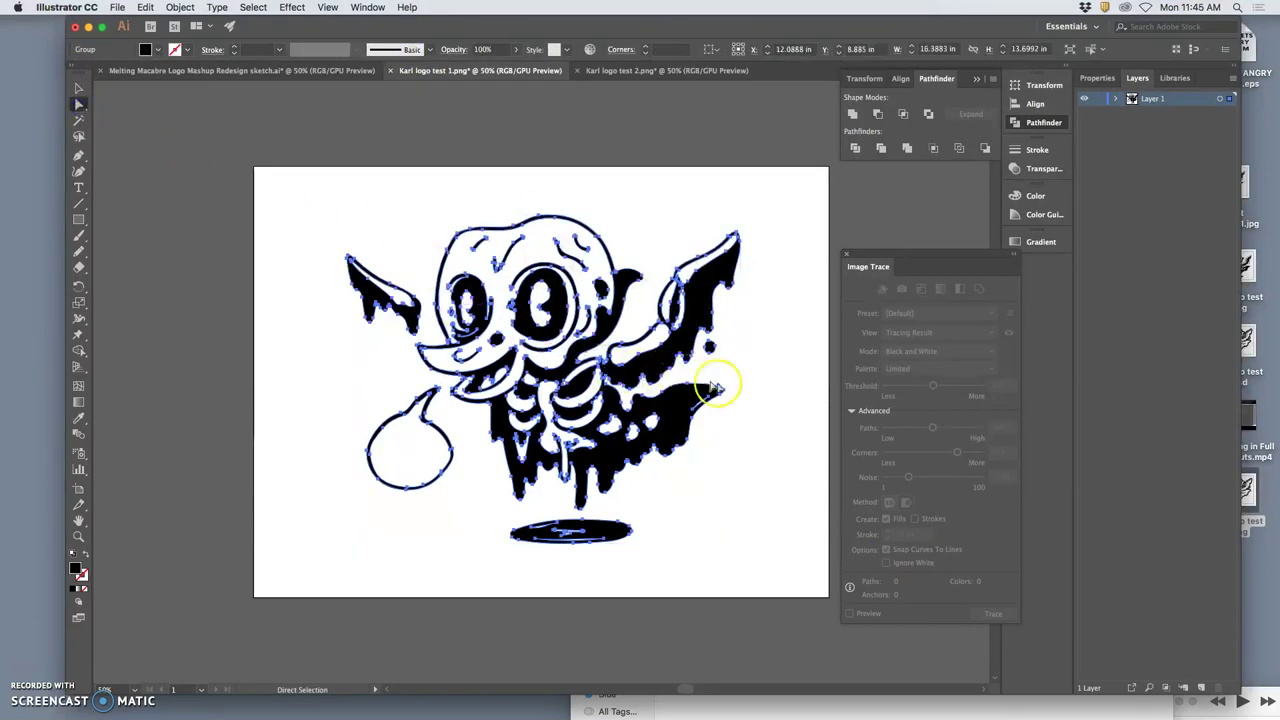
pyautogui.press('super+equal')
pyautogui.press('super+equal')
pyautogui.press('super+equal')
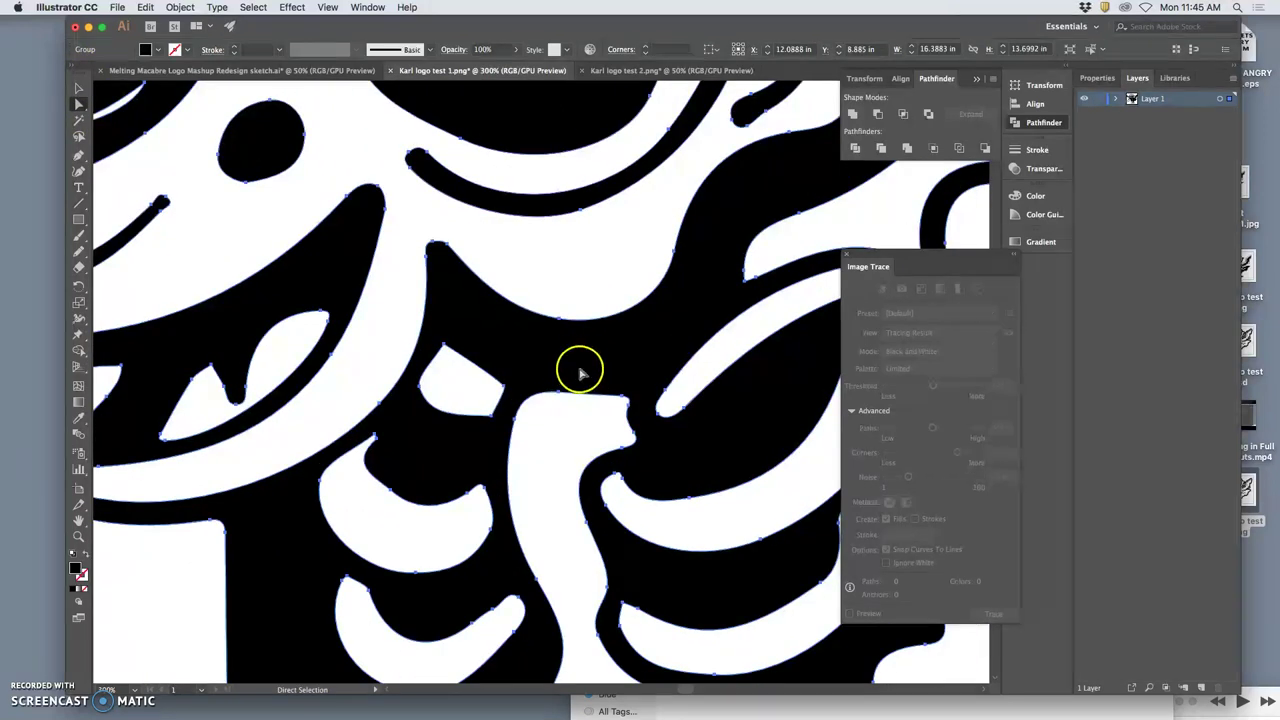
pyautogui.scroll(10, 560, 345)
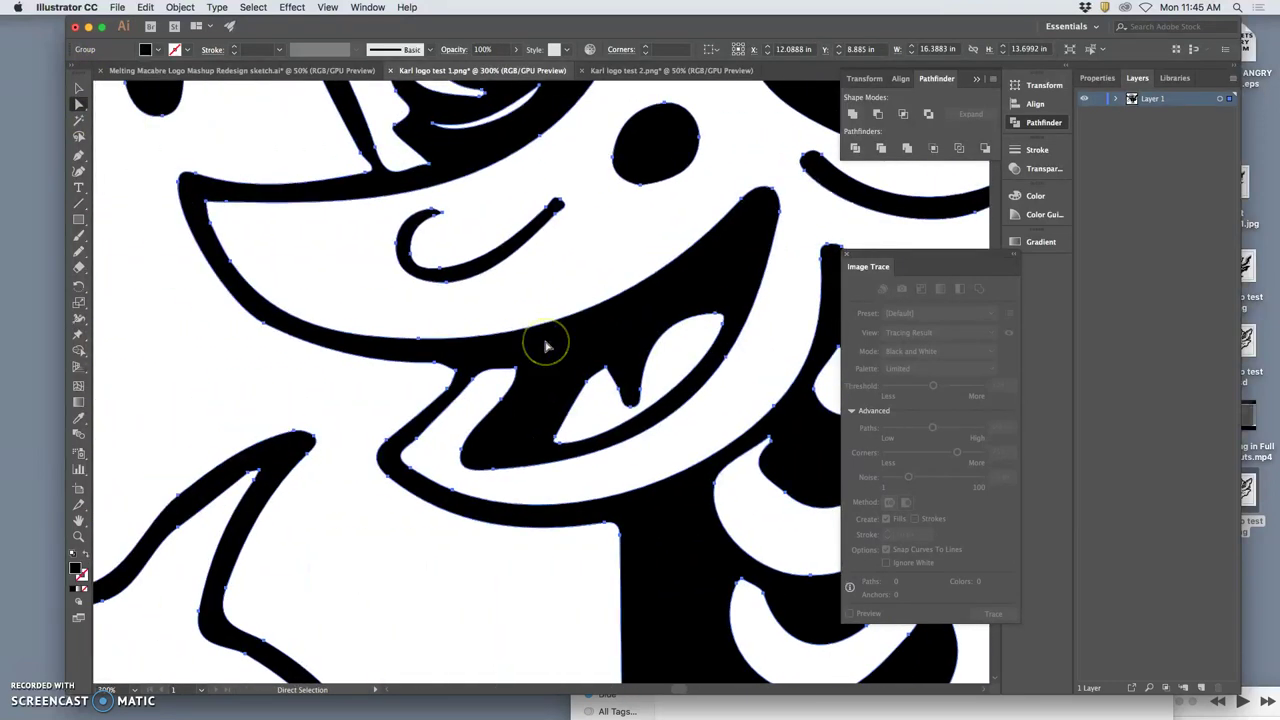
pyautogui.scroll(10, 545, 346)
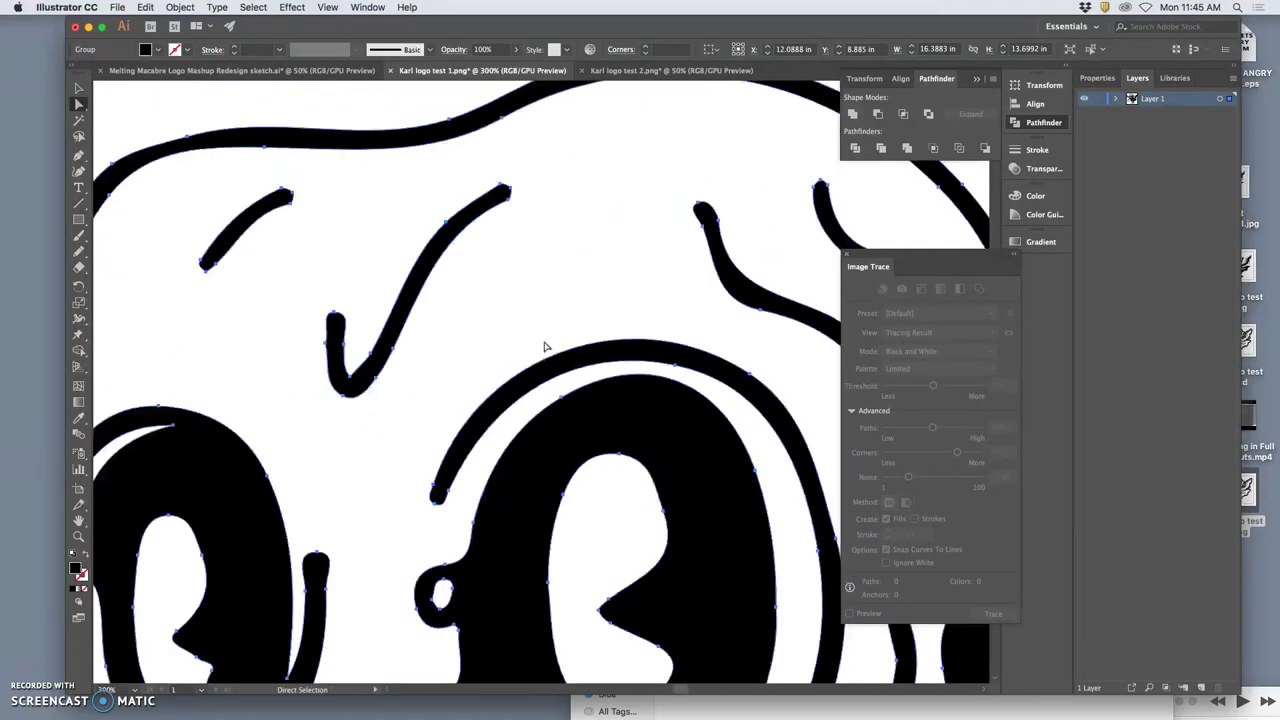
pyautogui.scroll(-10, 545, 346)
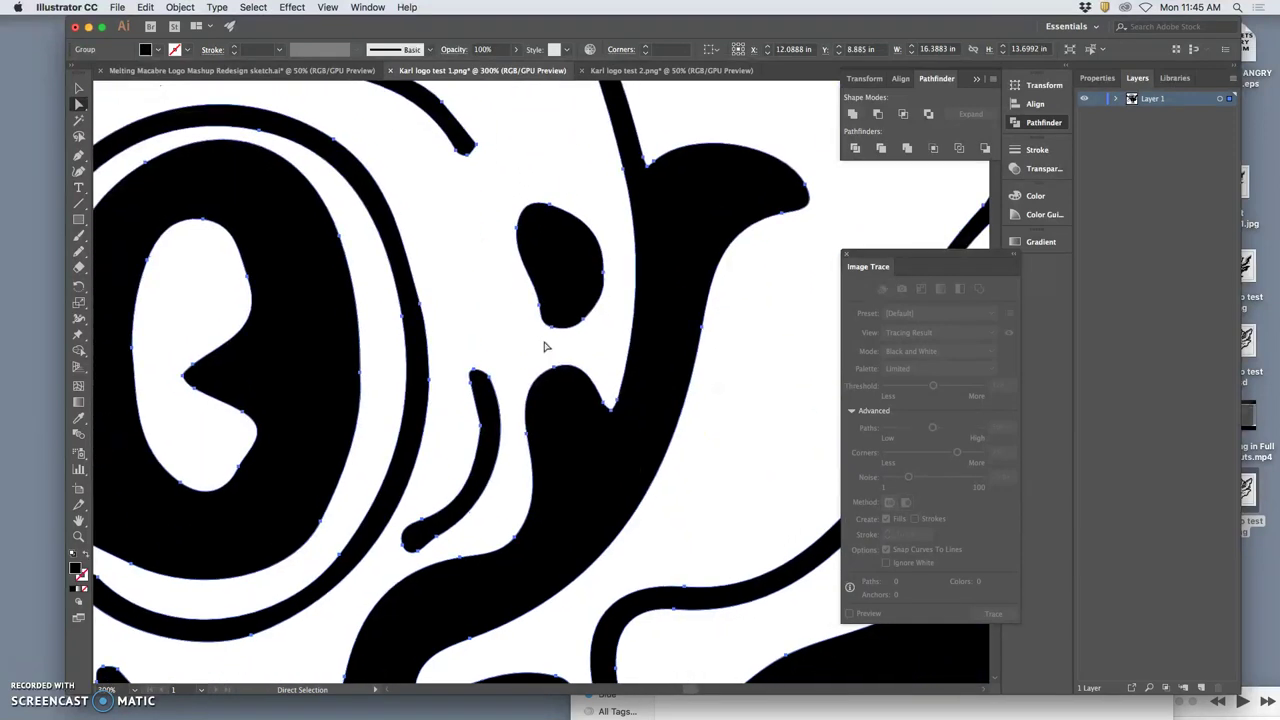
pyautogui.scroll(-10, 545, 346)
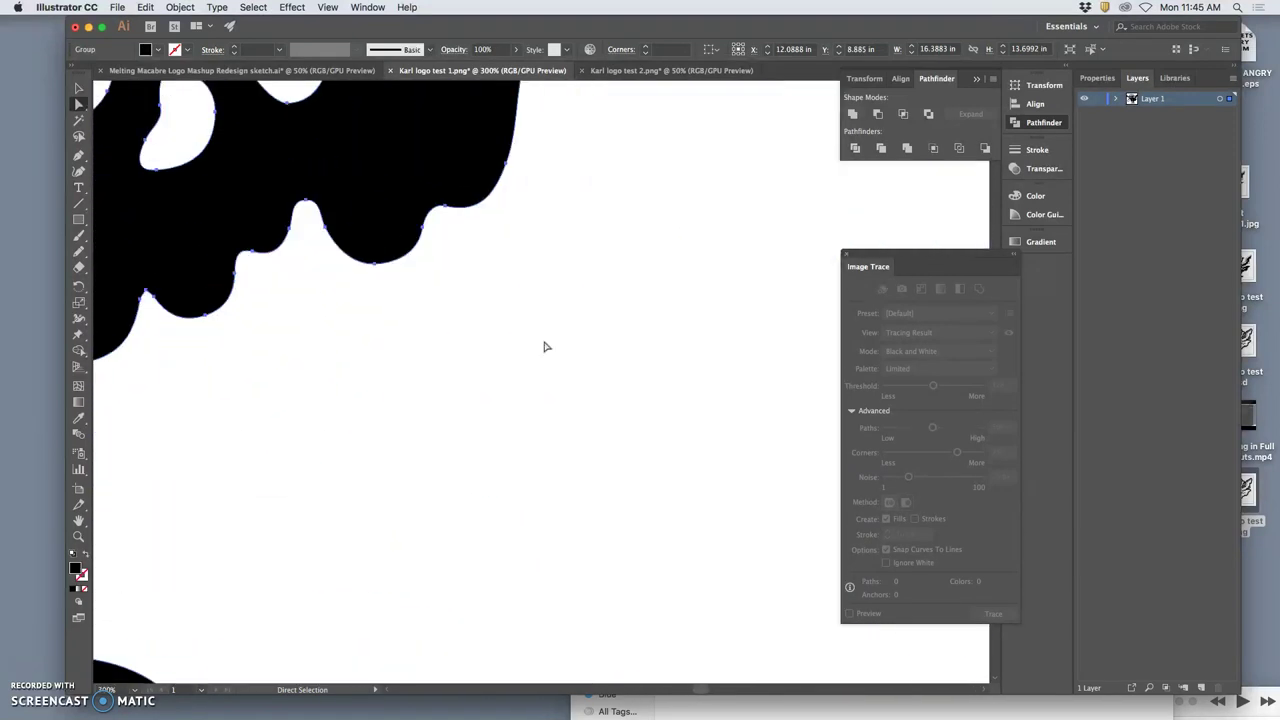
pyautogui.scroll(2, 545, 346)
pyautogui.press('super+minus')
pyautogui.press('super+minus')
pyautogui.press('super+minus')
pyautogui.press('super+minus')
pyautogui.press('super+minus')
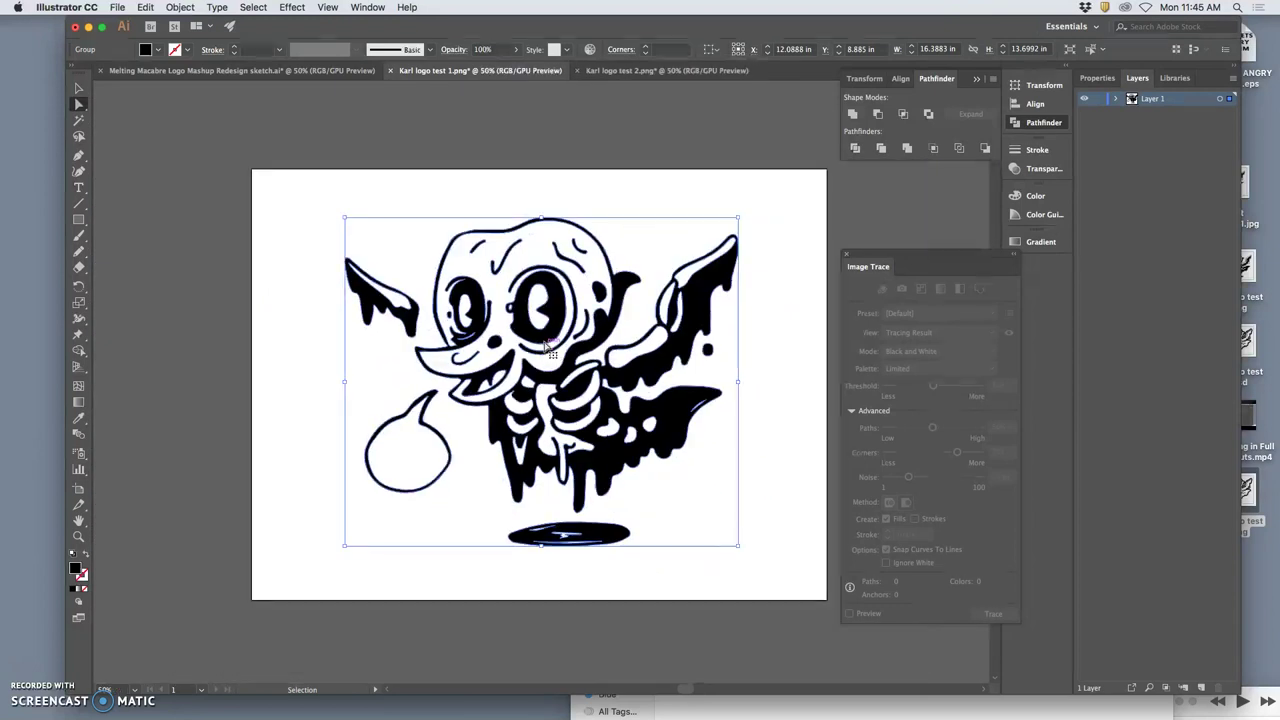
# Select the inner contour of the tailed bubble beside the character and adjust a direction handle on its upper-right curve.
pyautogui.click(689, 513)
pyautogui.click(462, 480)
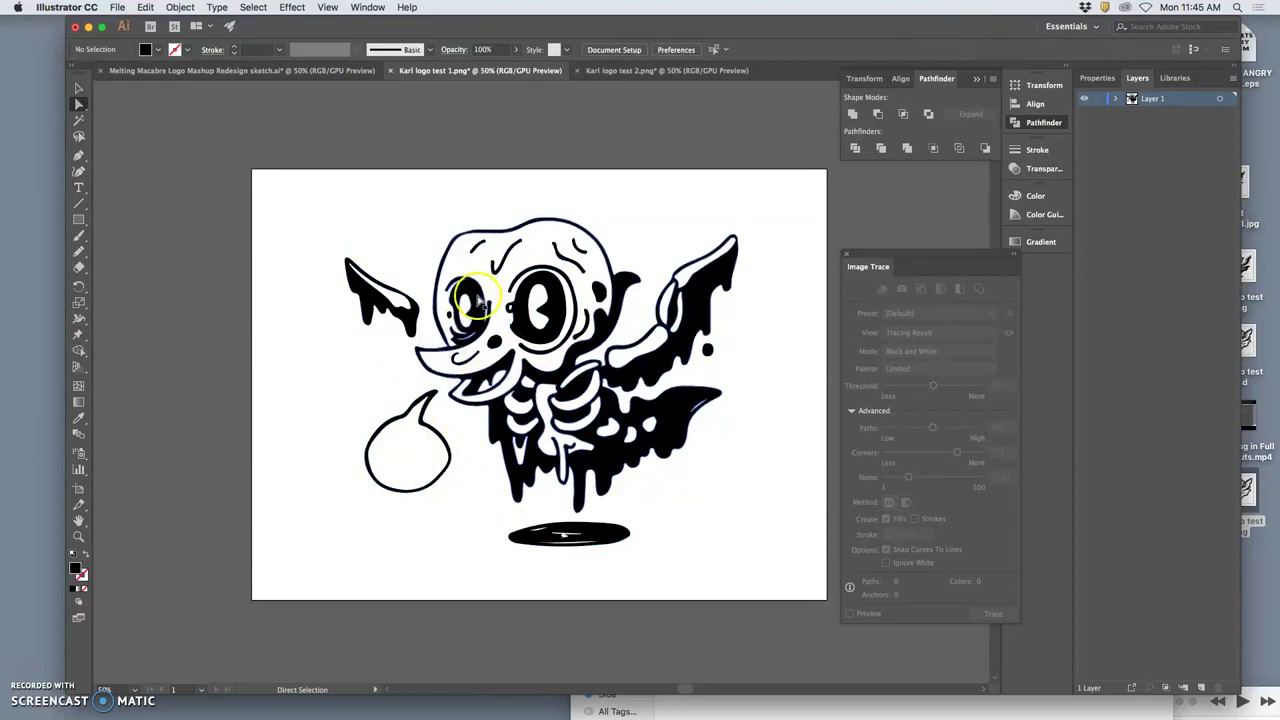
pyautogui.click(452, 470)
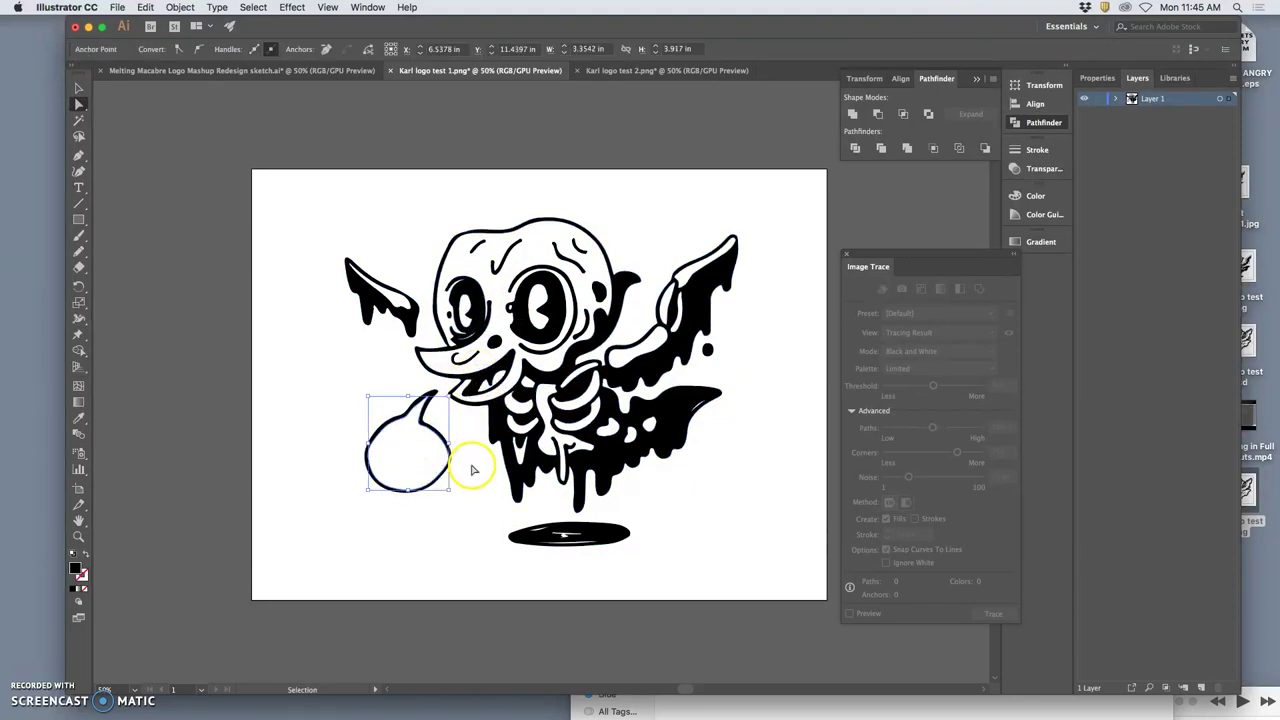
pyautogui.press('super+equal')
pyautogui.press('super+equal')
pyautogui.press('a')
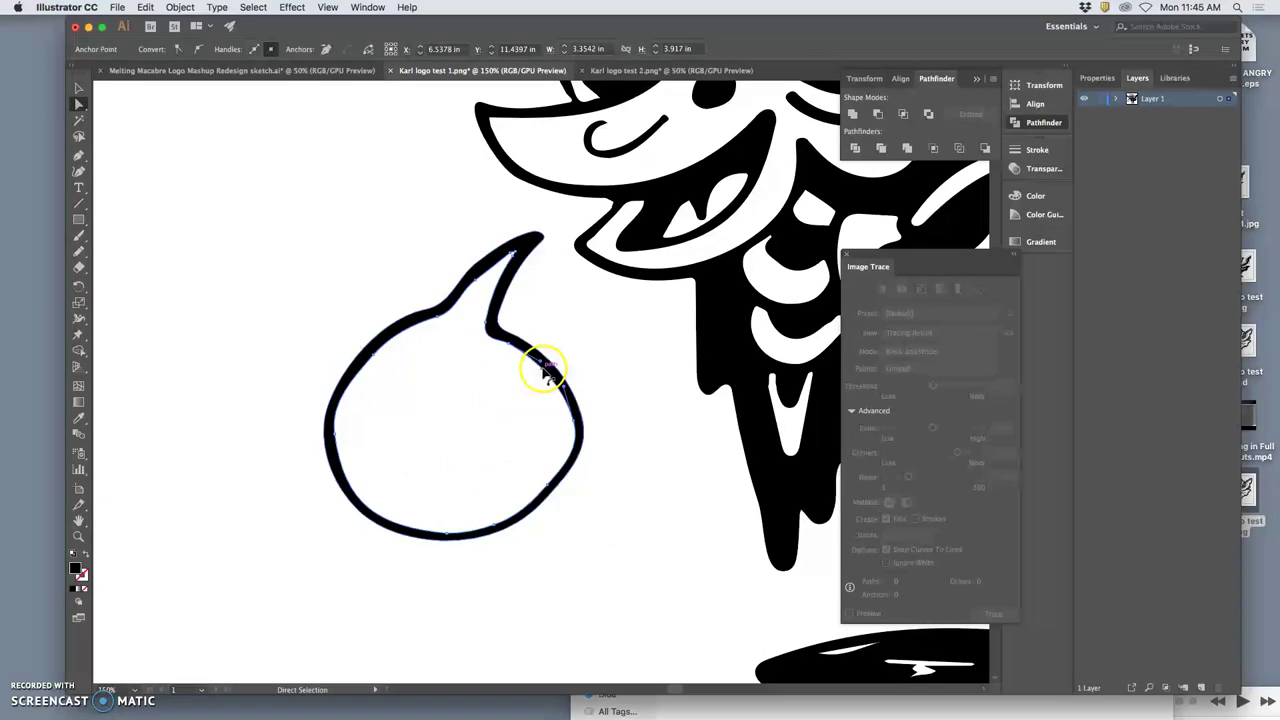
pyautogui.moveTo(541, 362); pyautogui.dragTo(551, 359)
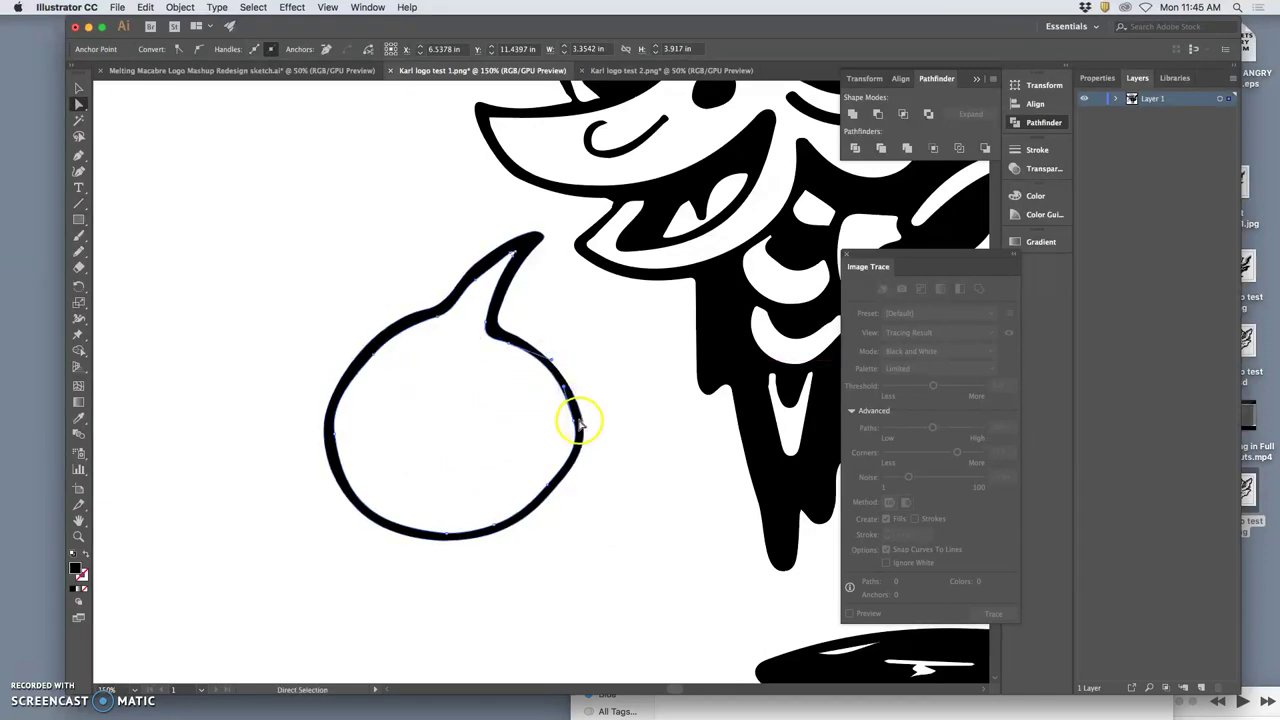
# Reshape the bubble's lower-right curve by adjusting anchor points and direction handles on its inner and outer contours.
pyautogui.click(550, 487)
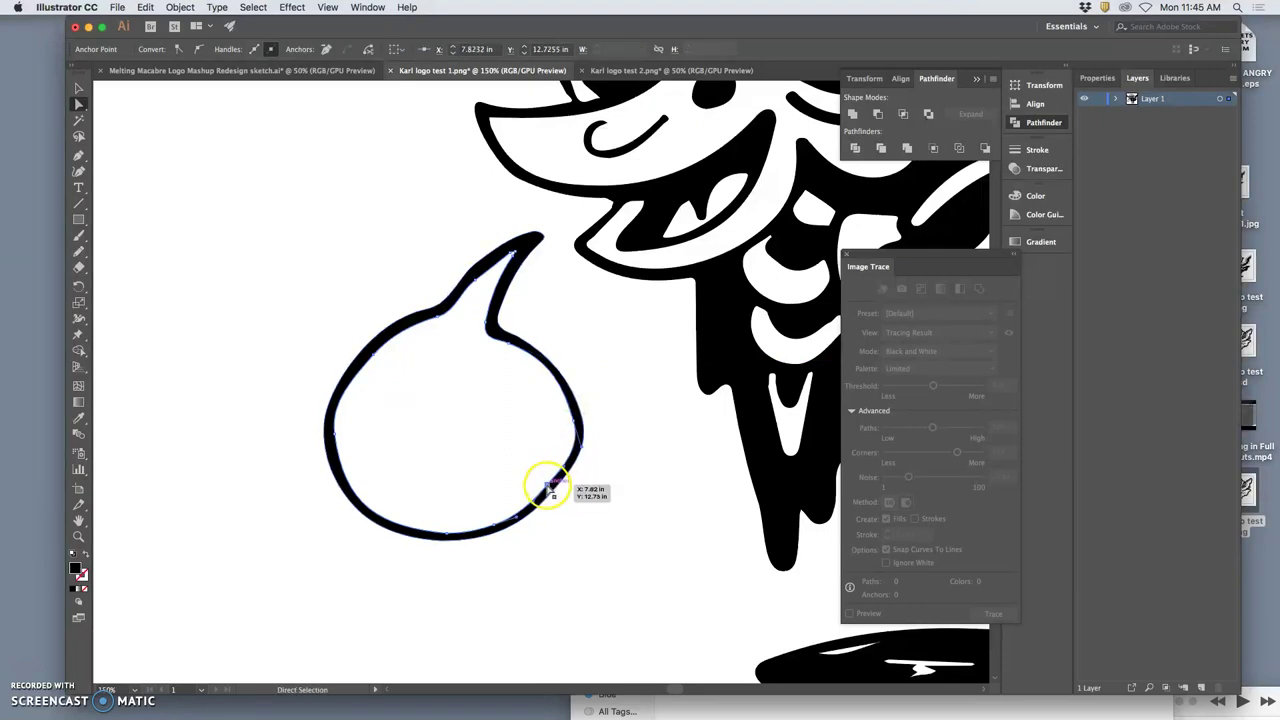
pyautogui.moveTo(553, 490); pyautogui.dragTo(551, 491)
pyautogui.click(574, 494)
pyautogui.click(583, 428)
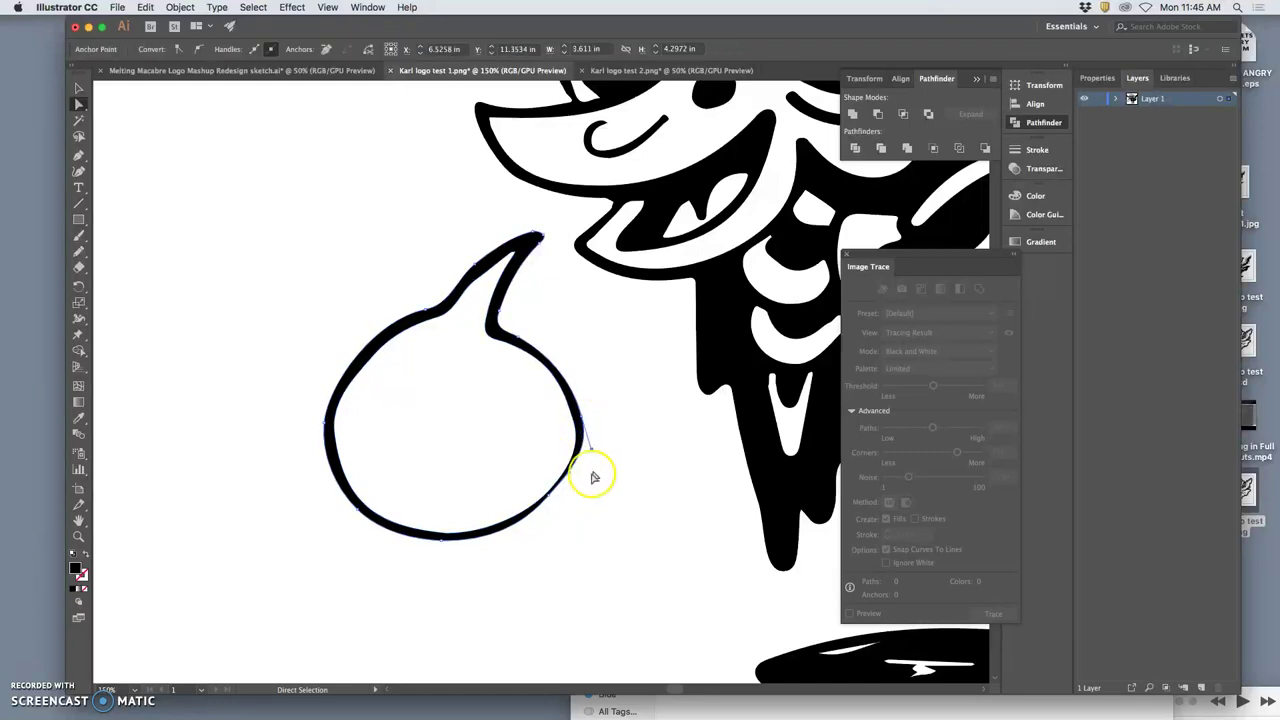
pyautogui.moveTo(551, 495); pyautogui.dragTo(586, 463)
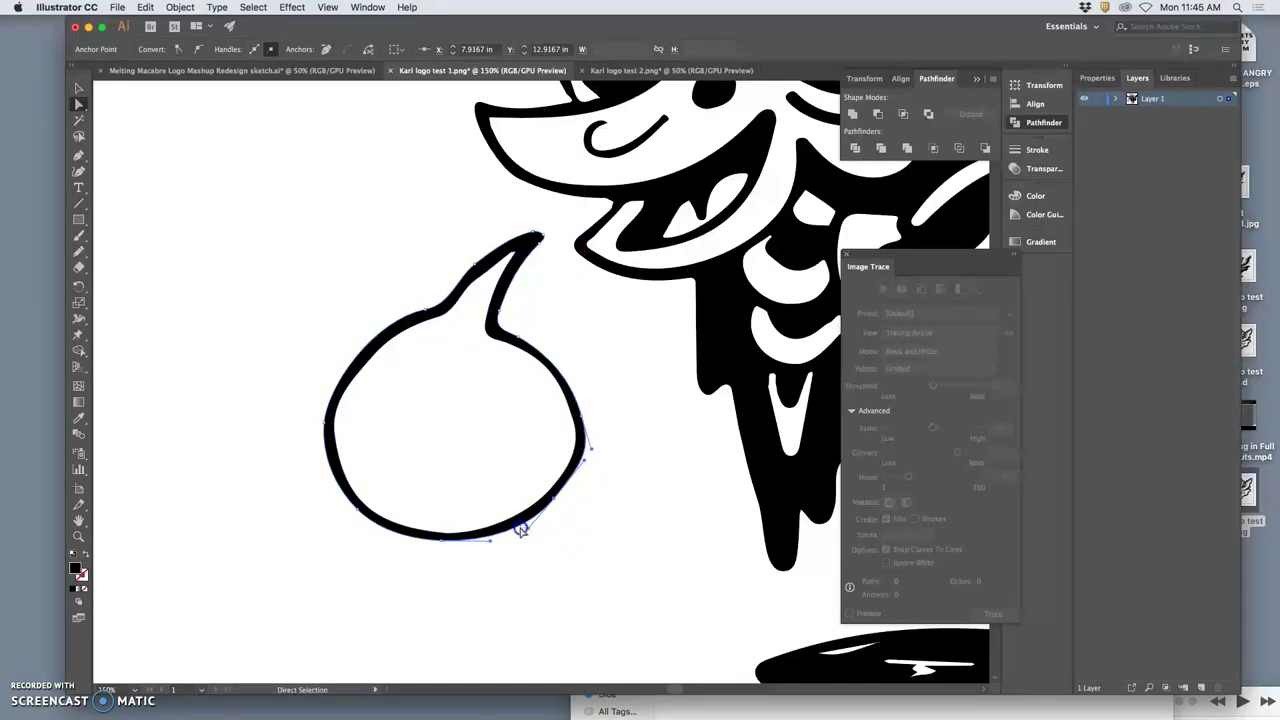
pyautogui.click(519, 531)
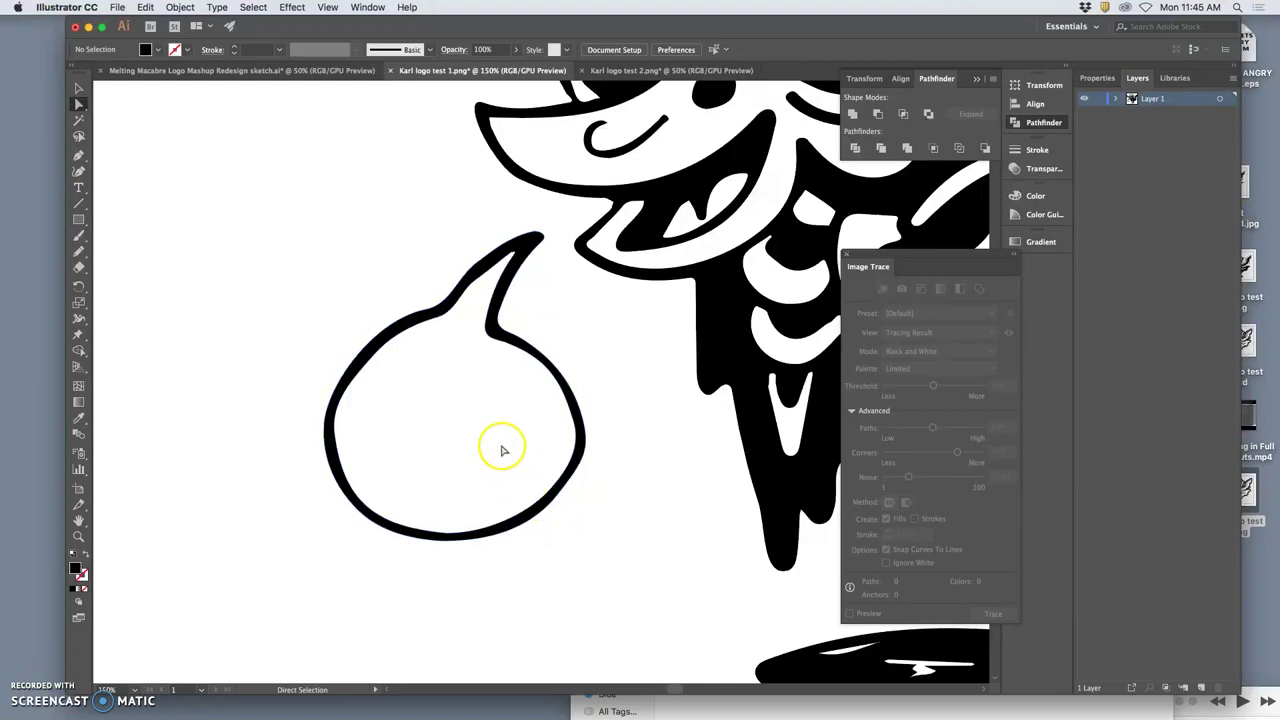
# Select the whole bubble shape and redraw the inner edge of its tail with the Pencil tool.
pyautogui.click(408, 331)
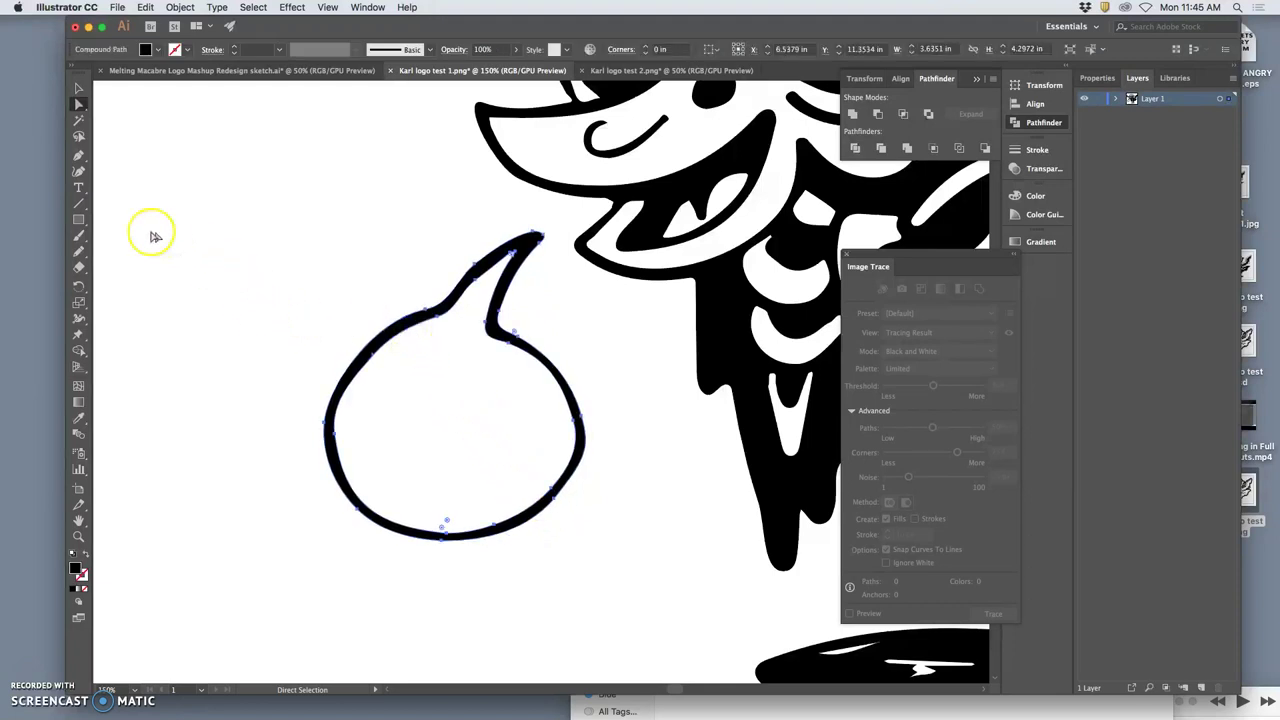
pyautogui.click(80, 250)
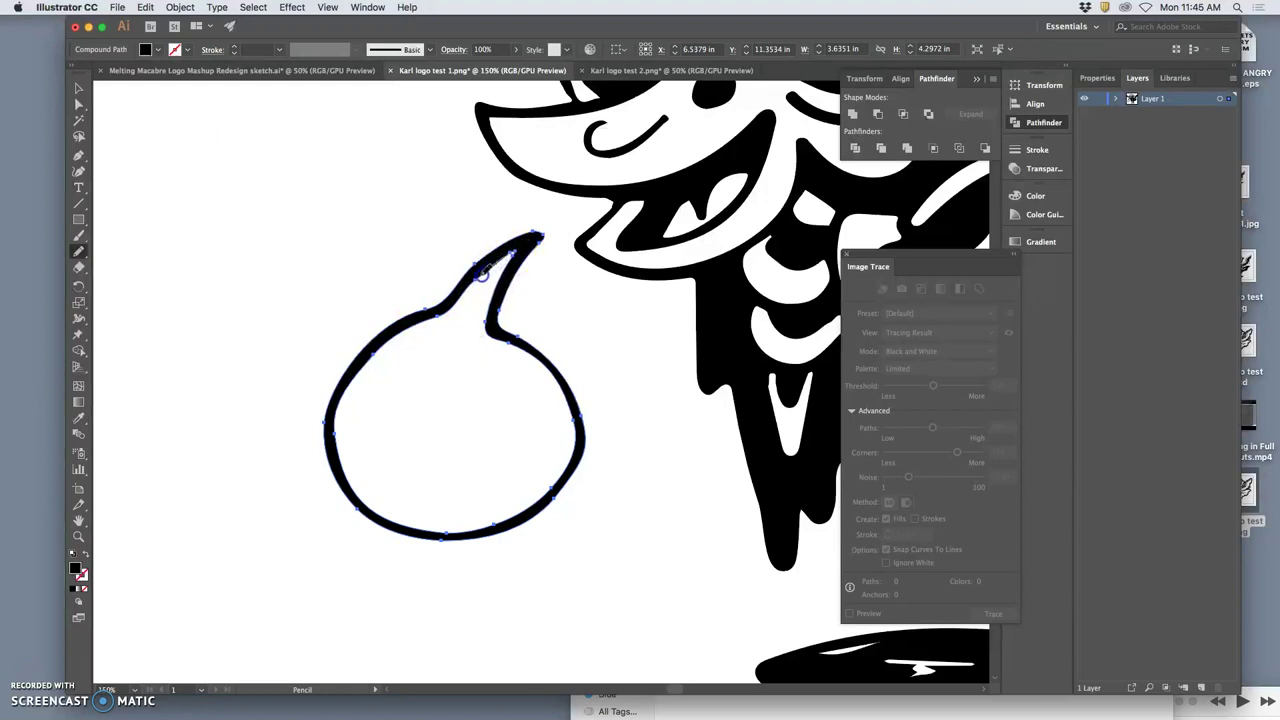
pyautogui.moveTo(472, 285); pyautogui.dragTo(461, 297)
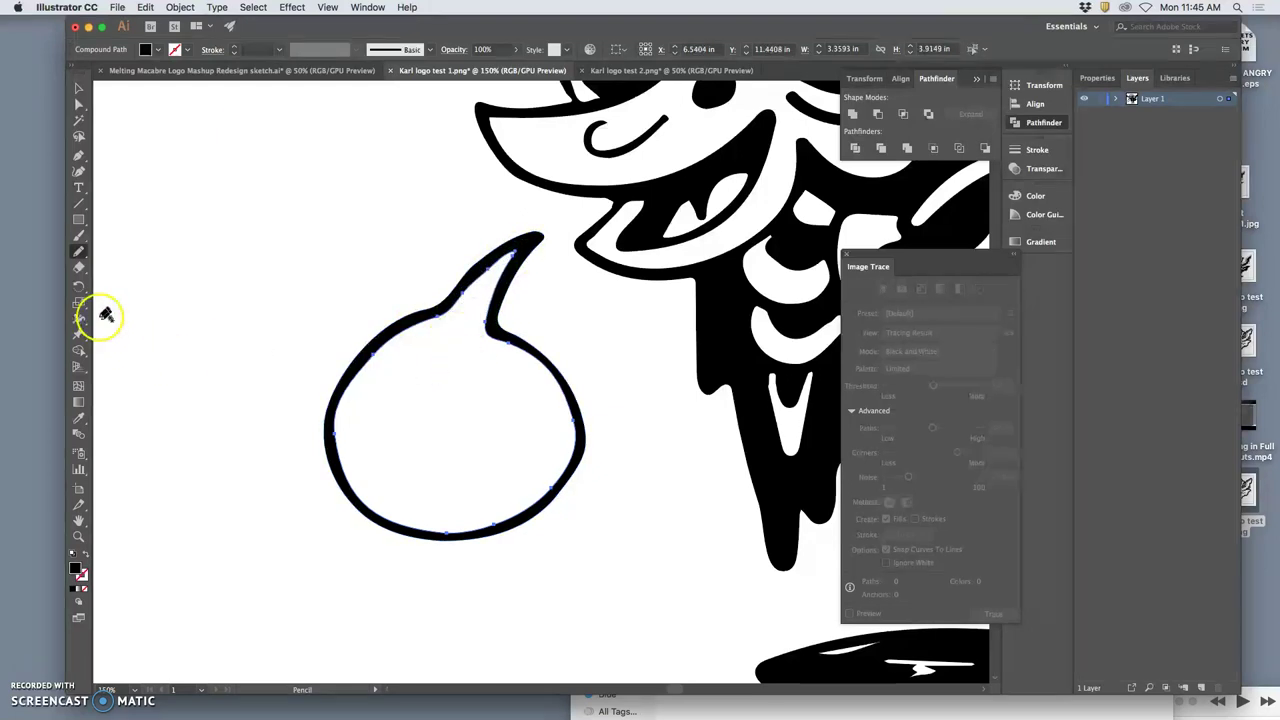
# Set the Pencil tool's fidelity closer to Smooth and redraw the bubble's contour around the tail's base and upper-right curve.
pyautogui.doubleClick(80, 253)
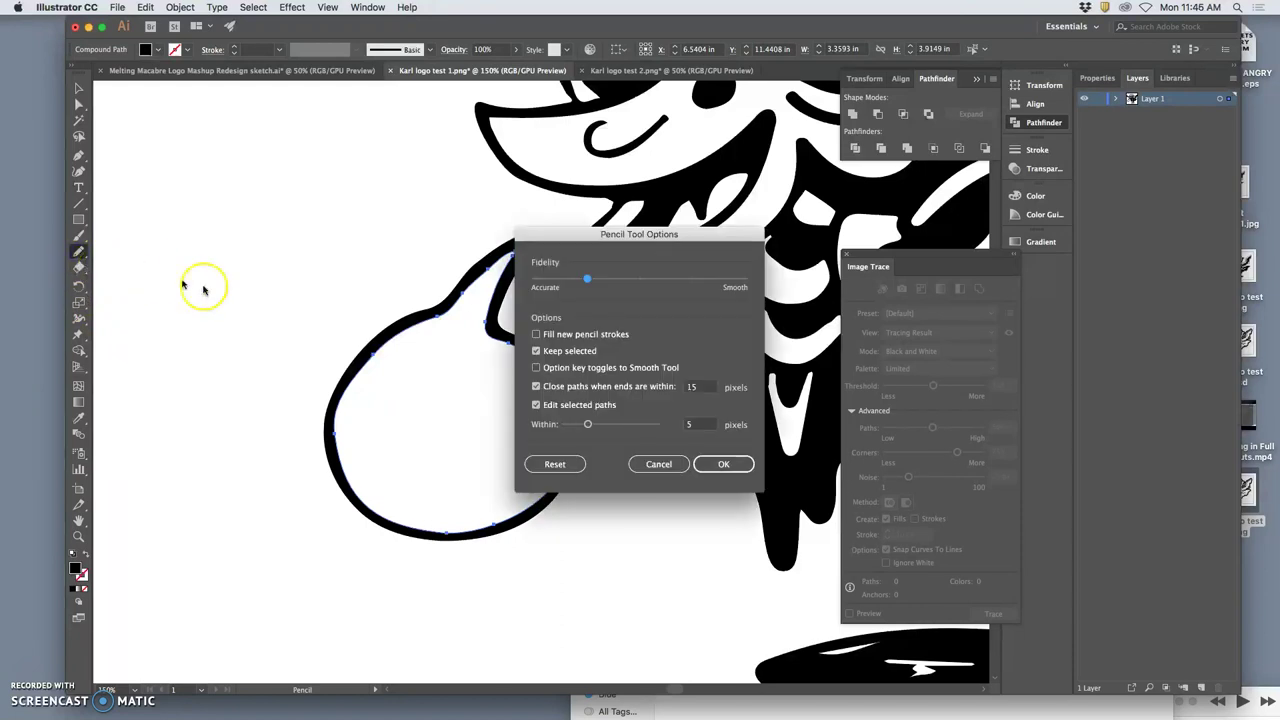
pyautogui.click(694, 280)
pyautogui.click(742, 462)
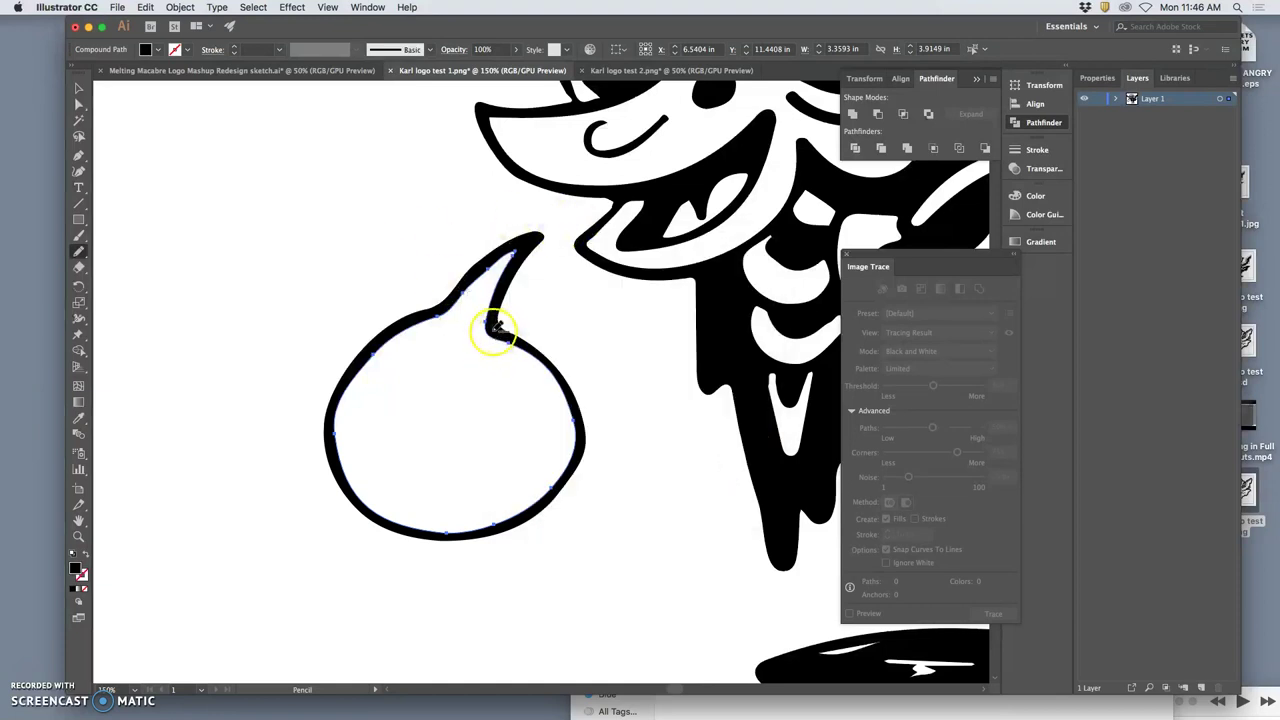
pyautogui.moveTo(497, 330); pyautogui.dragTo(496, 322)
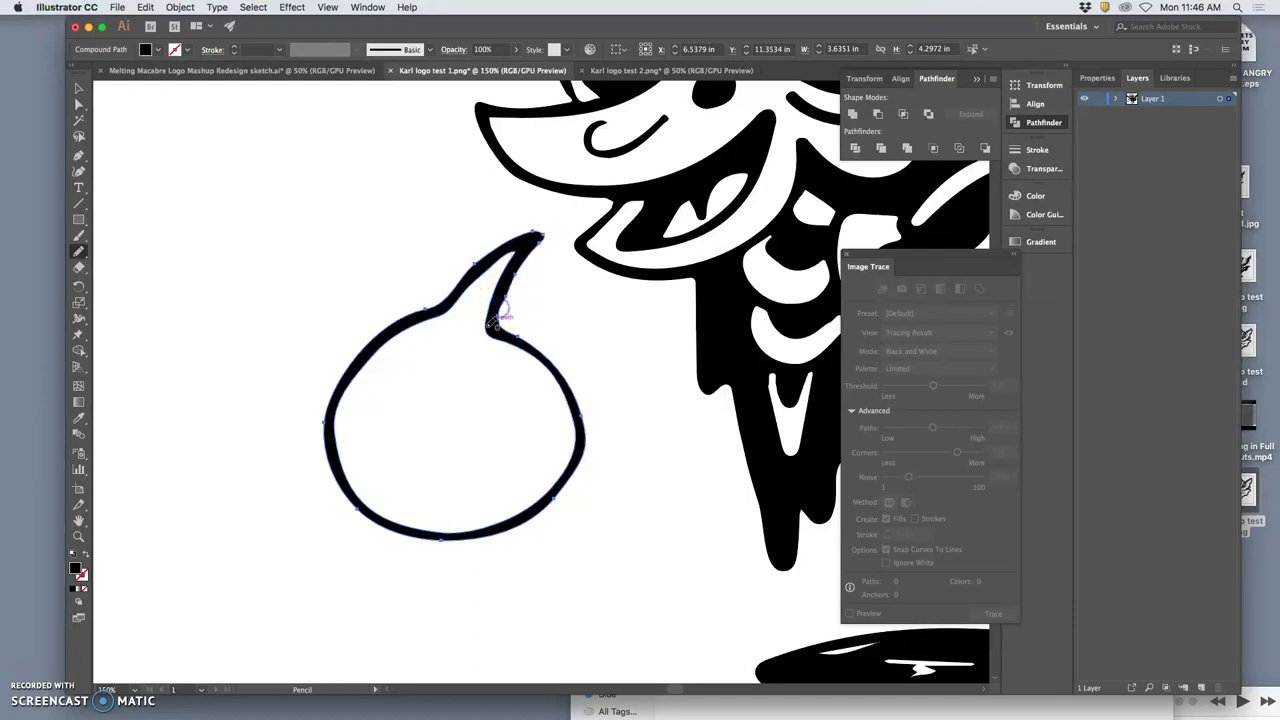
pyautogui.press('a')
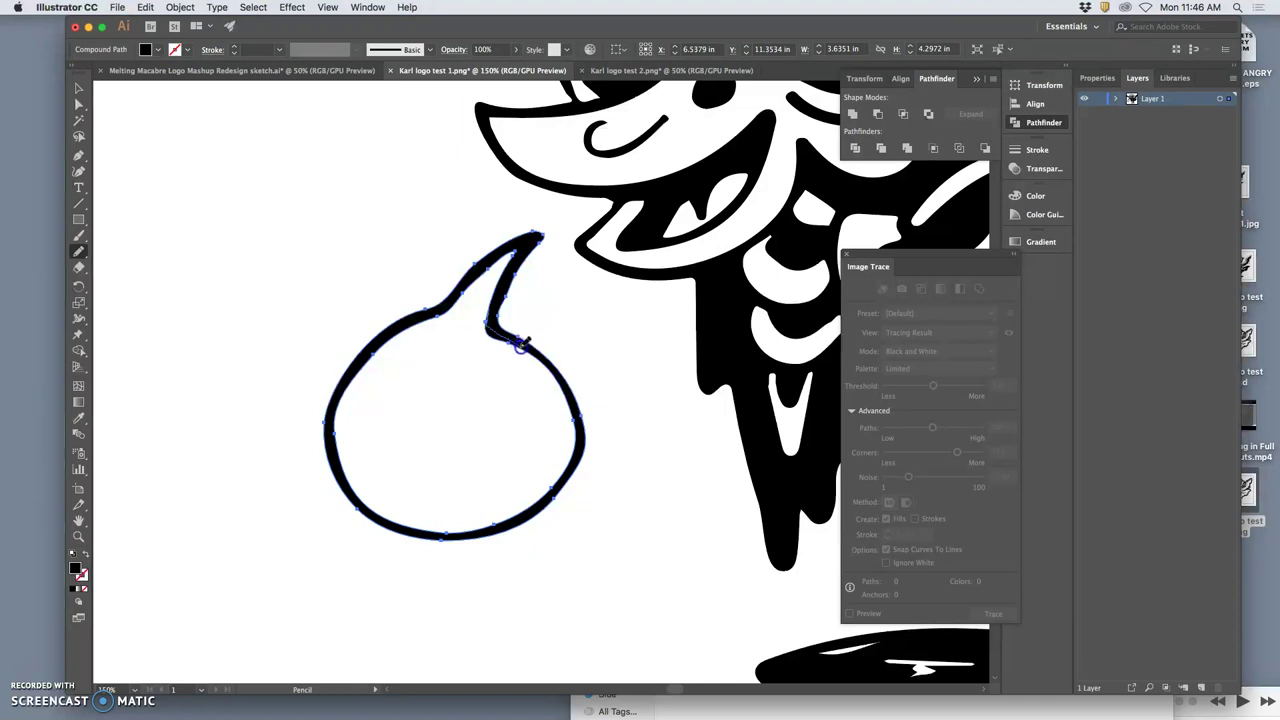
pyautogui.moveTo(546, 368); pyautogui.dragTo(555, 383)
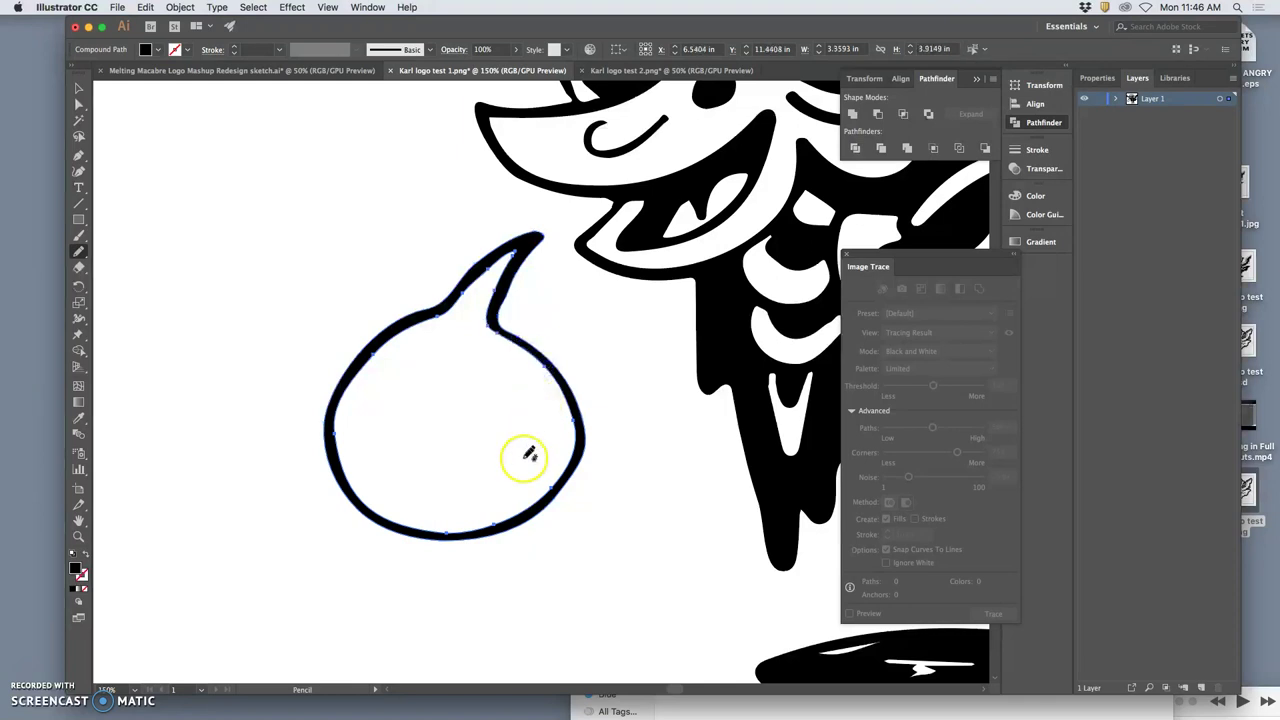
# Redraw the bubble's inner contour along its left side and lower-right curve with the Pencil tool.
pyautogui.moveTo(463, 288)
pyautogui.mouseDown()
pyautogui.moveTo(366, 434)
pyautogui.moveTo(338, 408)
pyautogui.mouseUp()
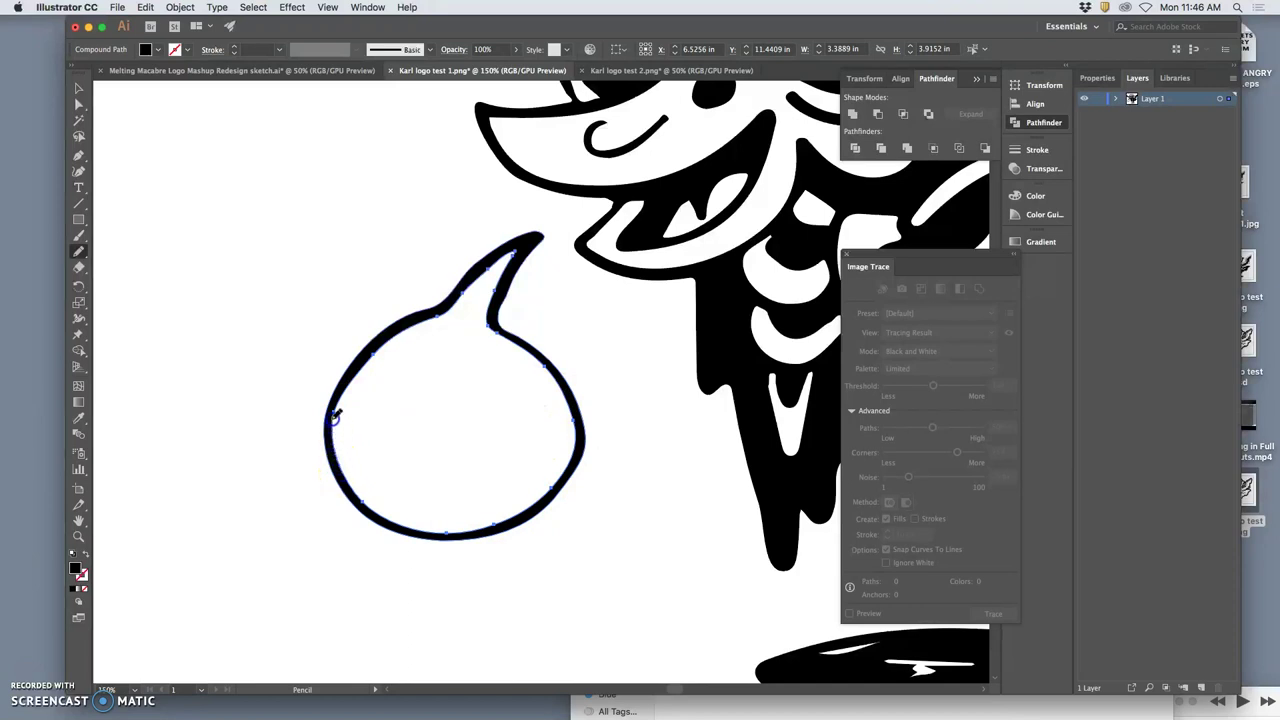
pyautogui.moveTo(394, 337); pyautogui.dragTo(404, 331)
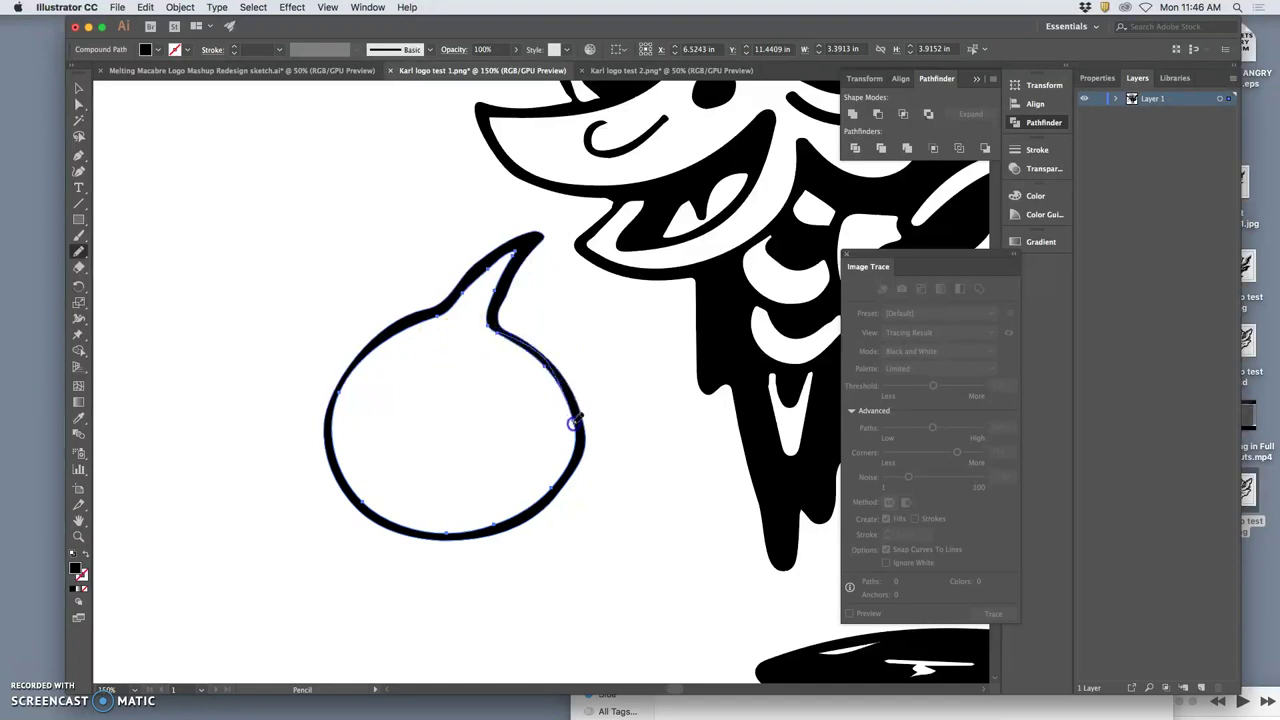
pyautogui.moveTo(570, 463)
pyautogui.mouseDown()
pyautogui.moveTo(528, 526)
pyautogui.moveTo(508, 531)
pyautogui.moveTo(514, 514)
pyautogui.mouseUp()
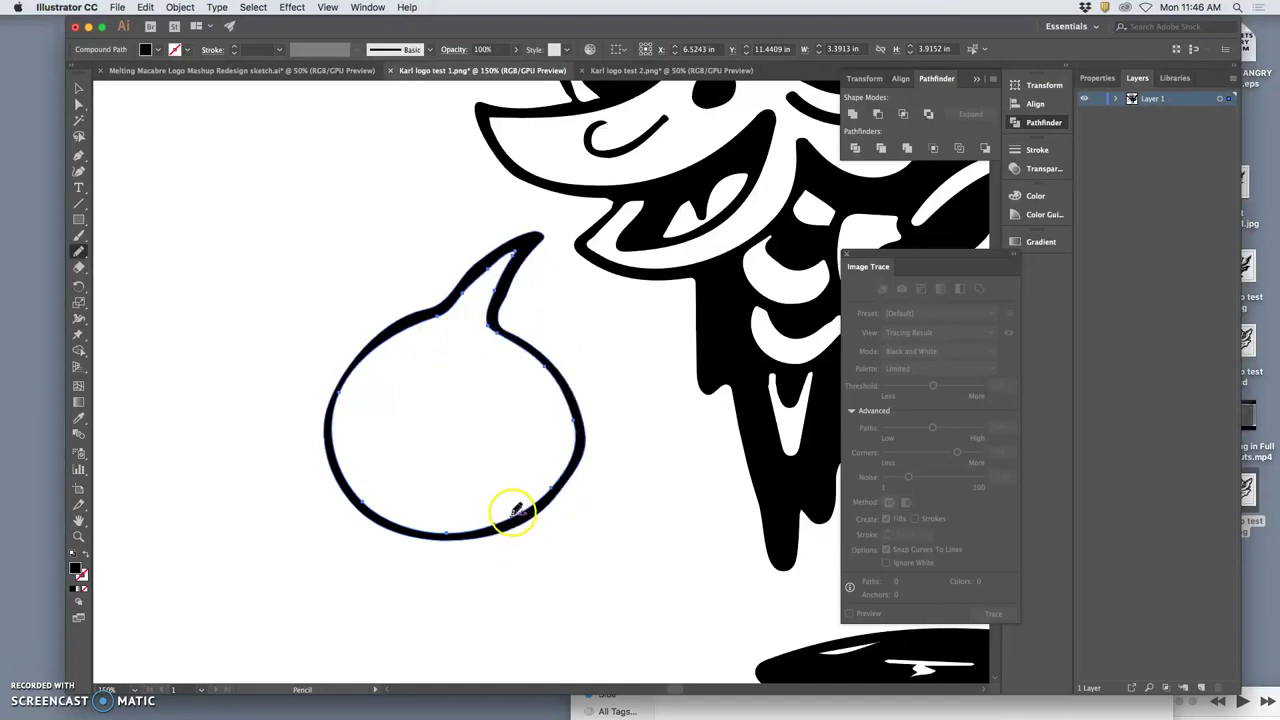
# Even out the bubble's inner contour along its right side and tail with the Smooth tool.
pyautogui.click(80, 253)
pyautogui.click(130, 284)
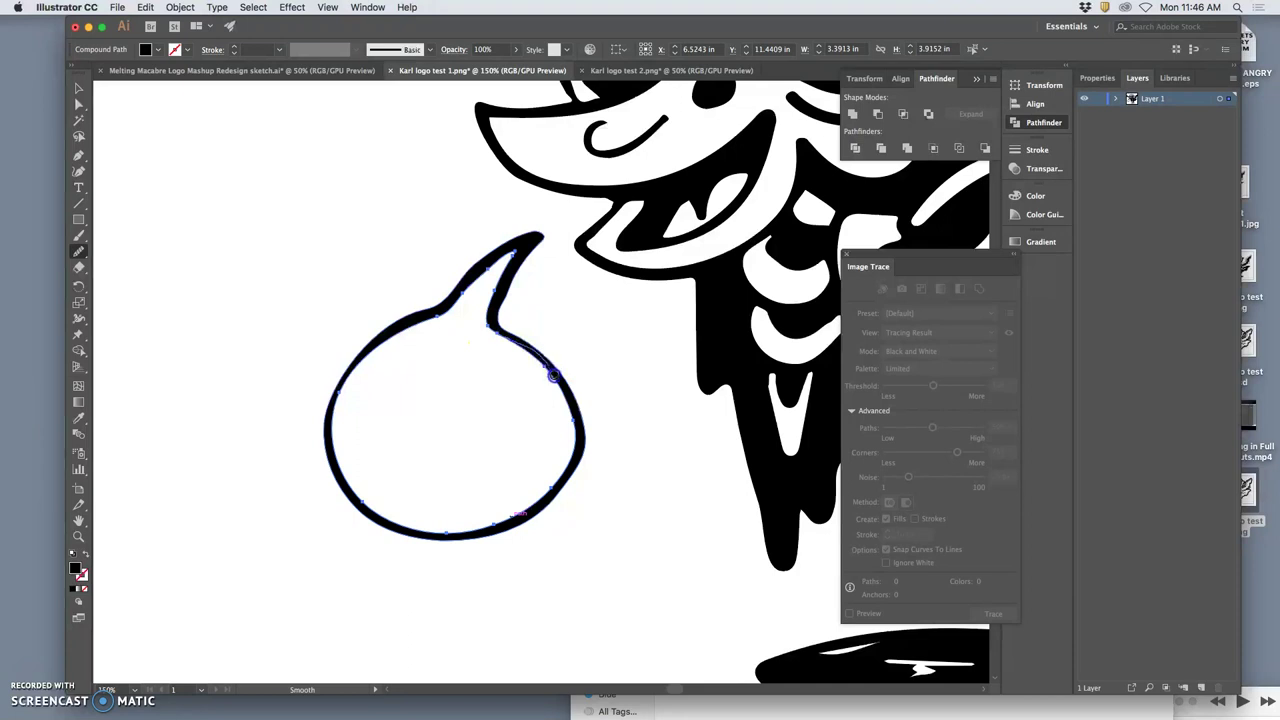
pyautogui.moveTo(534, 506); pyautogui.dragTo(514, 532)
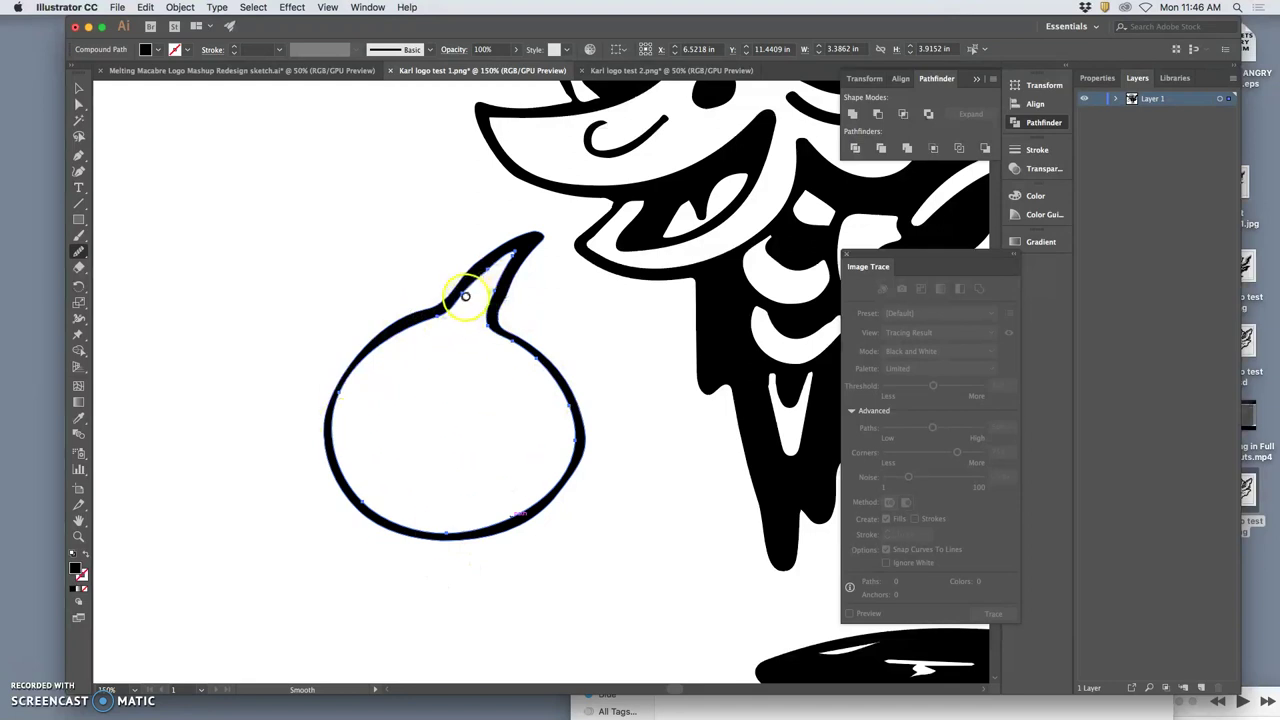
pyautogui.moveTo(517, 242)
pyautogui.mouseDown()
pyautogui.moveTo(516, 281)
pyautogui.moveTo(524, 265)
pyautogui.moveTo(475, 351)
pyautogui.moveTo(544, 599)
pyautogui.moveTo(568, 516)
pyautogui.moveTo(533, 513)
pyautogui.moveTo(562, 414)
pyautogui.moveTo(534, 347)
pyautogui.moveTo(502, 310)
pyautogui.moveTo(505, 338)
pyautogui.moveTo(486, 344)
pyautogui.moveTo(487, 273)
pyautogui.moveTo(430, 322)
pyautogui.mouseUp()
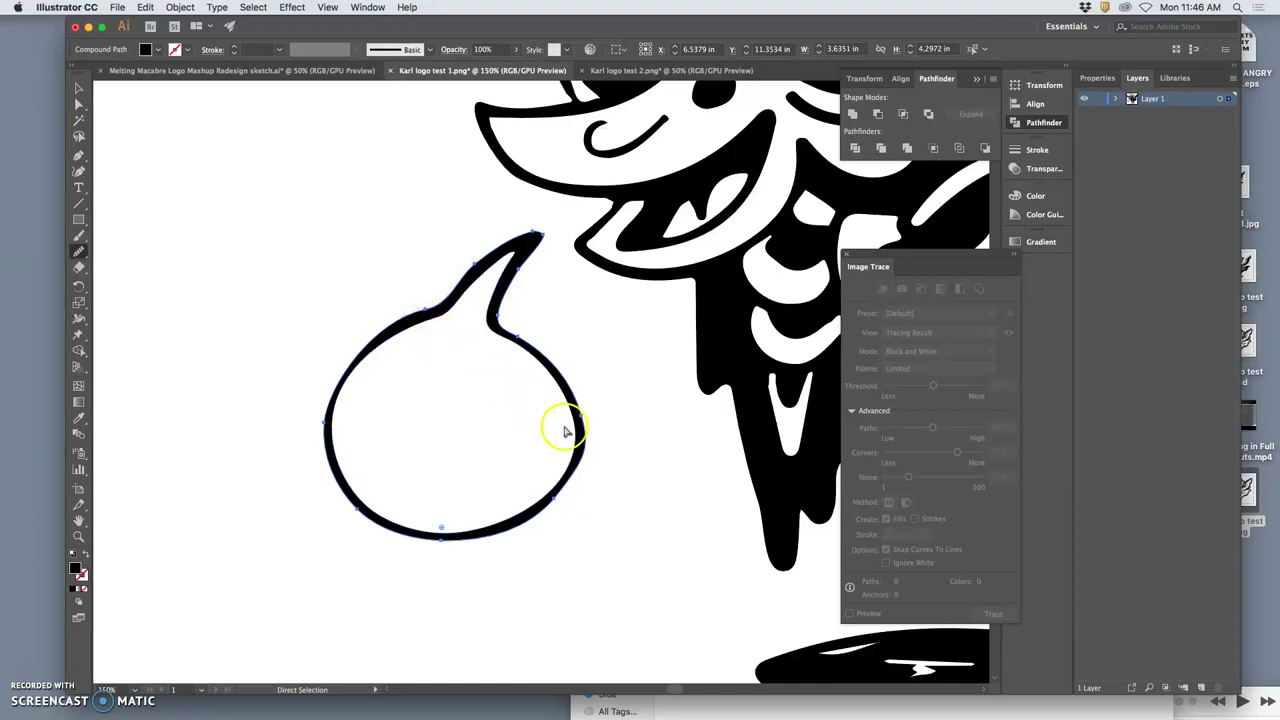
# Select the bubble's outer contour and smooth its lower-right curve with the Smooth tool.
pyautogui.keyDown('super'); pyautogui.click(587, 450); pyautogui.keyUp('super')
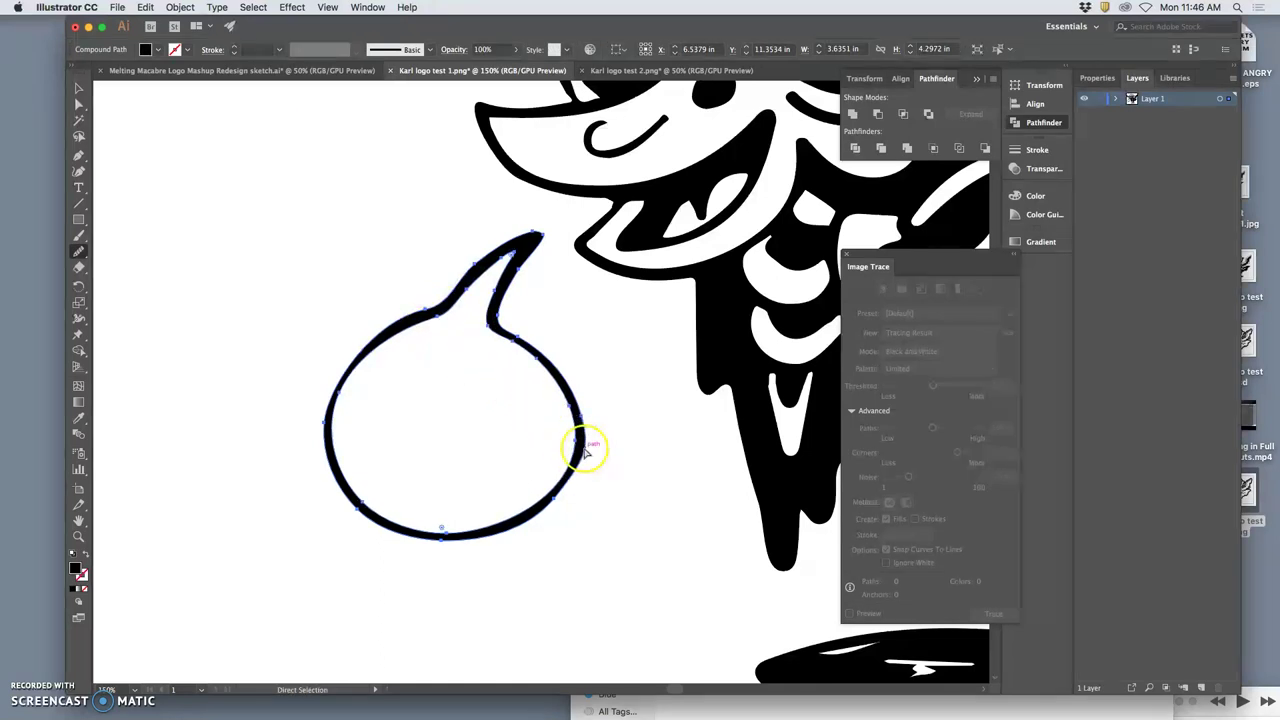
pyautogui.keyDown('super'); pyautogui.click(608, 459); pyautogui.keyUp('super')
pyautogui.keyDown('super'); pyautogui.click(586, 456); pyautogui.keyUp('super')
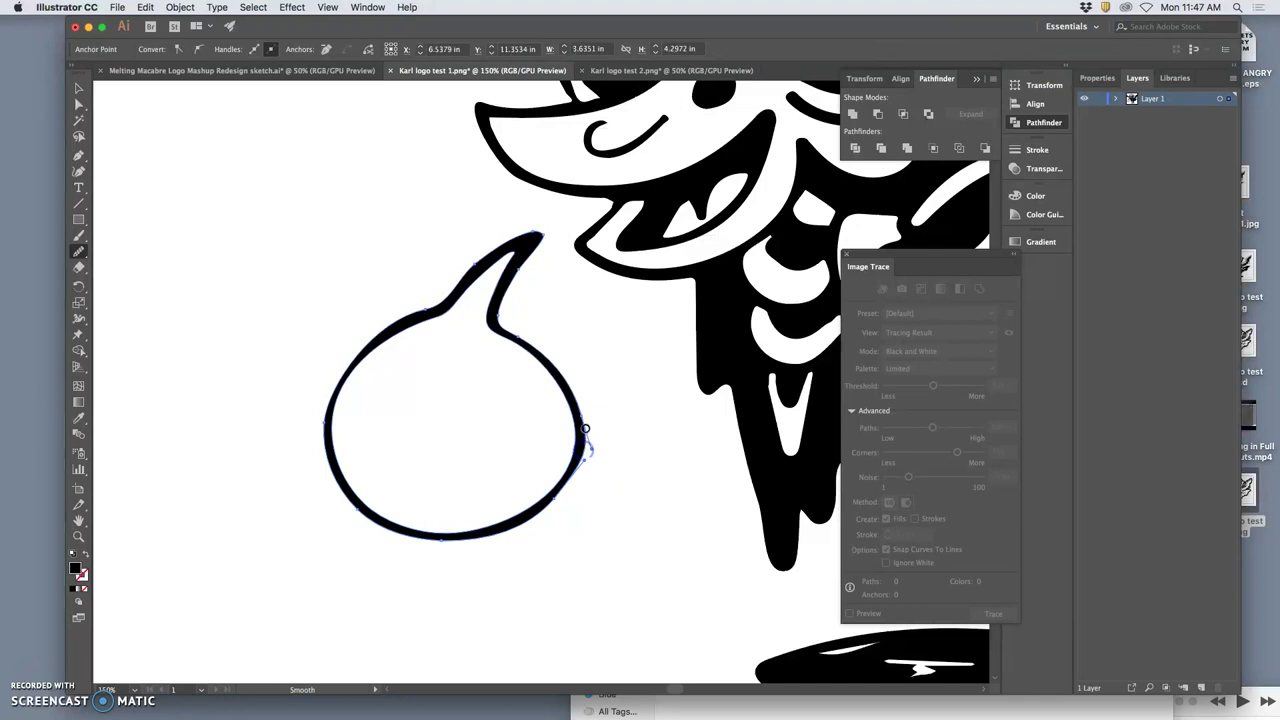
pyautogui.moveTo(540, 517); pyautogui.dragTo(522, 530)
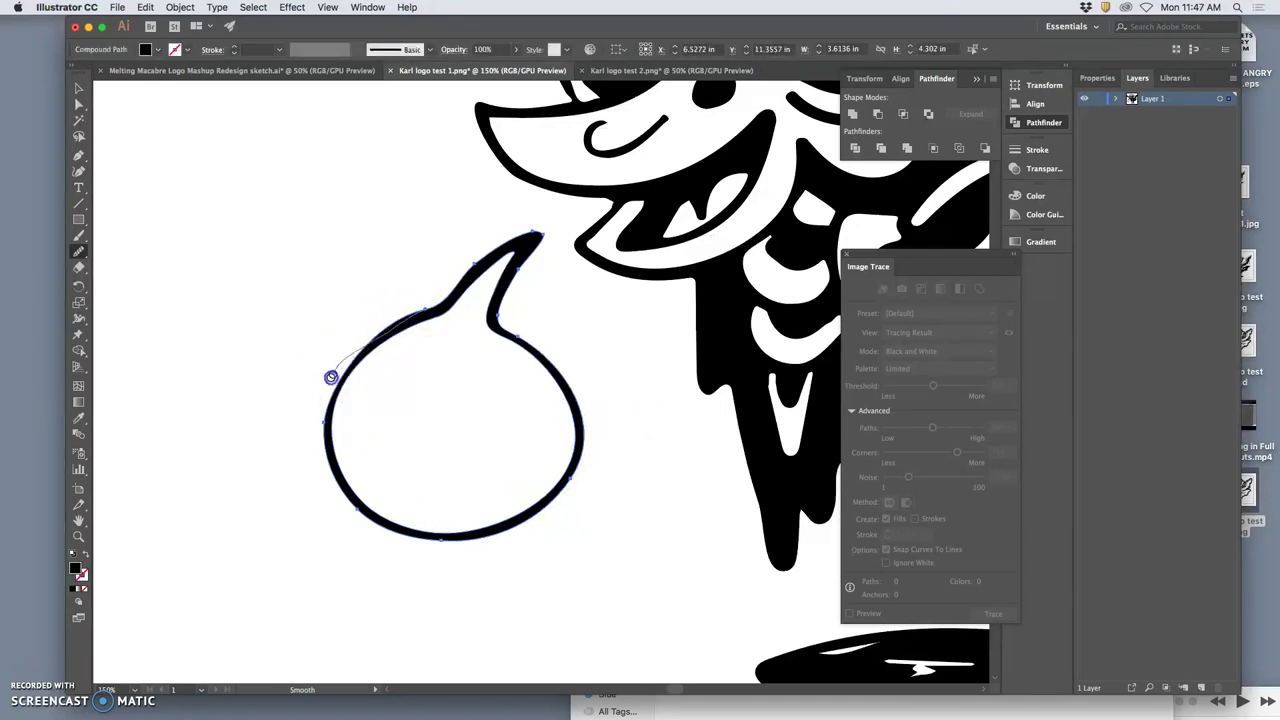
# Smooth the left side of the bubble's outer contour, undoing a stroke and redoing it.
pyautogui.moveTo(331, 377)
pyautogui.mouseDown()
pyautogui.moveTo(314, 433)
pyautogui.moveTo(333, 482)
pyautogui.moveTo(427, 324)
pyautogui.moveTo(344, 380)
pyautogui.moveTo(311, 475)
pyautogui.moveTo(322, 475)
pyautogui.moveTo(412, 311)
pyautogui.moveTo(309, 433)
pyautogui.moveTo(318, 486)
pyautogui.moveTo(365, 377)
pyautogui.moveTo(359, 395)
pyautogui.moveTo(388, 379)
pyautogui.moveTo(327, 423)
pyautogui.moveTo(339, 469)
pyautogui.mouseUp()
pyautogui.press('a')
pyautogui.press('super+z')
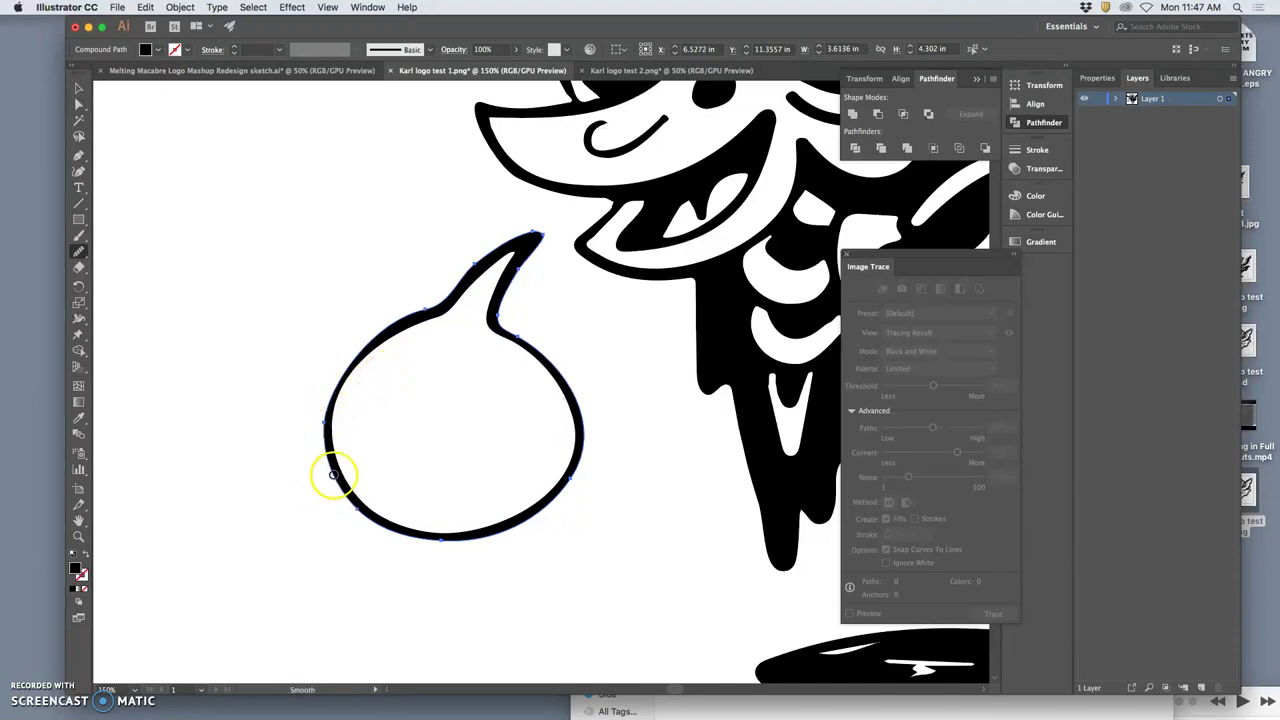
pyautogui.moveTo(413, 556)
pyautogui.mouseDown()
pyautogui.moveTo(379, 410)
pyautogui.moveTo(382, 343)
pyautogui.moveTo(355, 349)
pyautogui.moveTo(343, 312)
pyautogui.mouseUp()
# Extend the direction handle of the outer contour's anchor point at the tail's left base to round the bubble's upper-left curve.
pyautogui.click(79, 104)
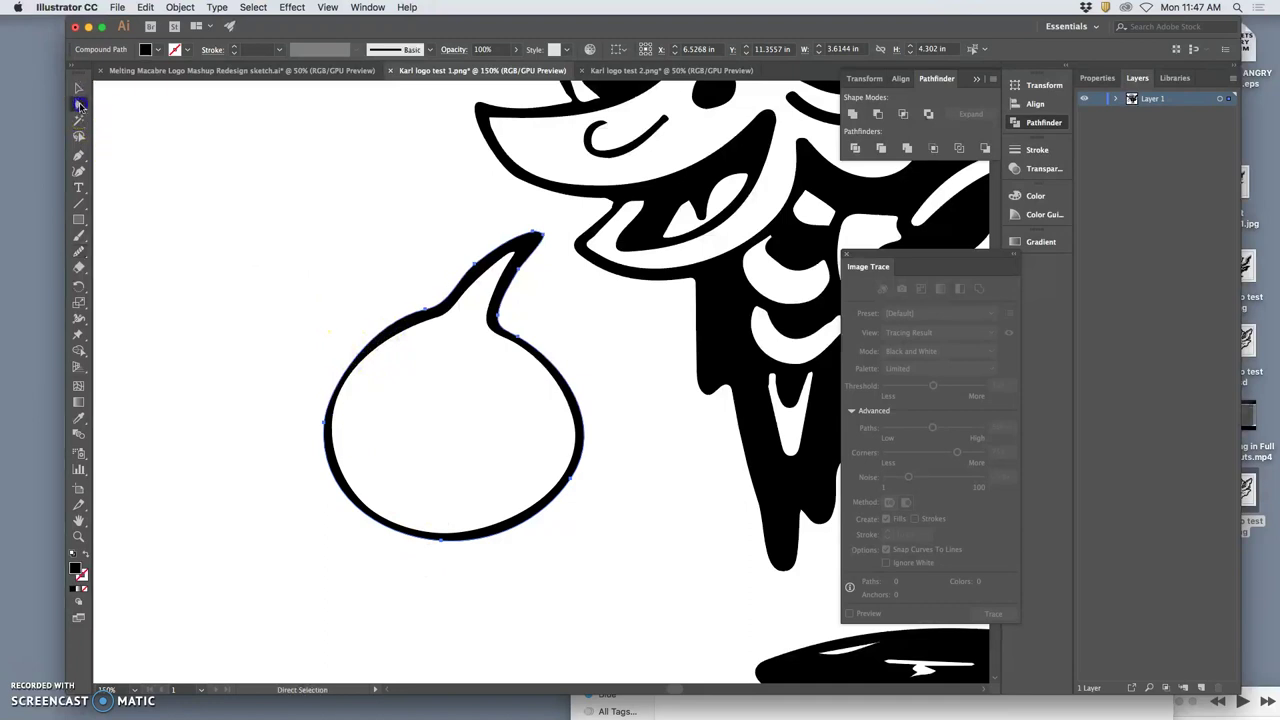
pyautogui.click(422, 297)
pyautogui.moveTo(422, 295)
pyautogui.mouseDown()
pyautogui.moveTo(432, 320)
pyautogui.moveTo(375, 320)
pyautogui.moveTo(344, 345)
pyautogui.mouseUp()
pyautogui.click(357, 313)
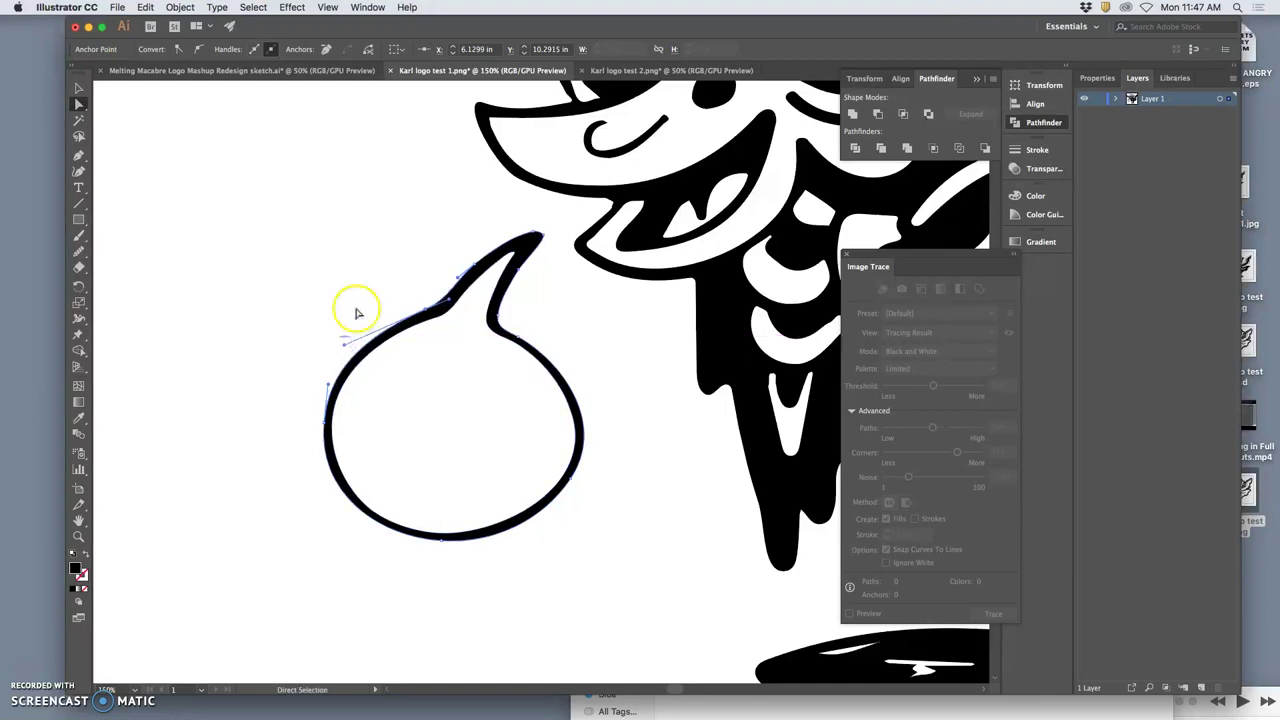
pyautogui.click(377, 291)
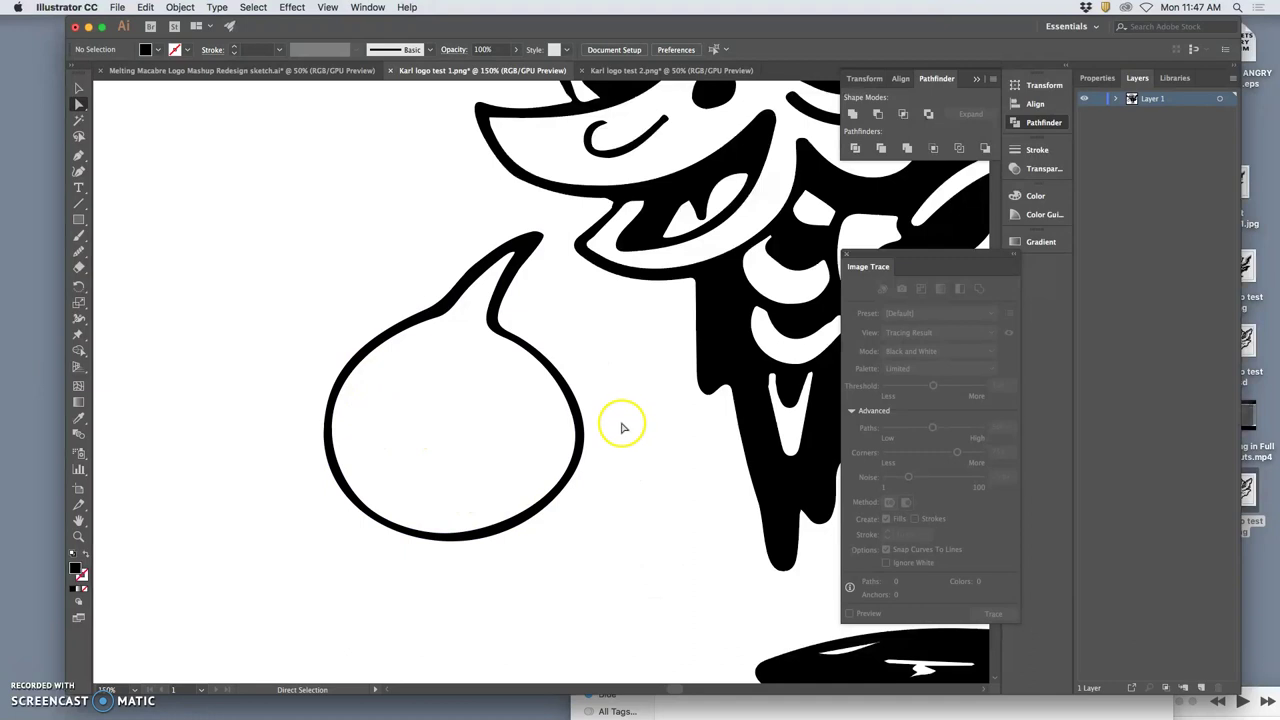
# Examine the whole logo, the dripping edges and the pointed black shape at both close range and reduced size.
pyautogui.press('super+minus')
pyautogui.press('super+minus')
pyautogui.press('super+minus')
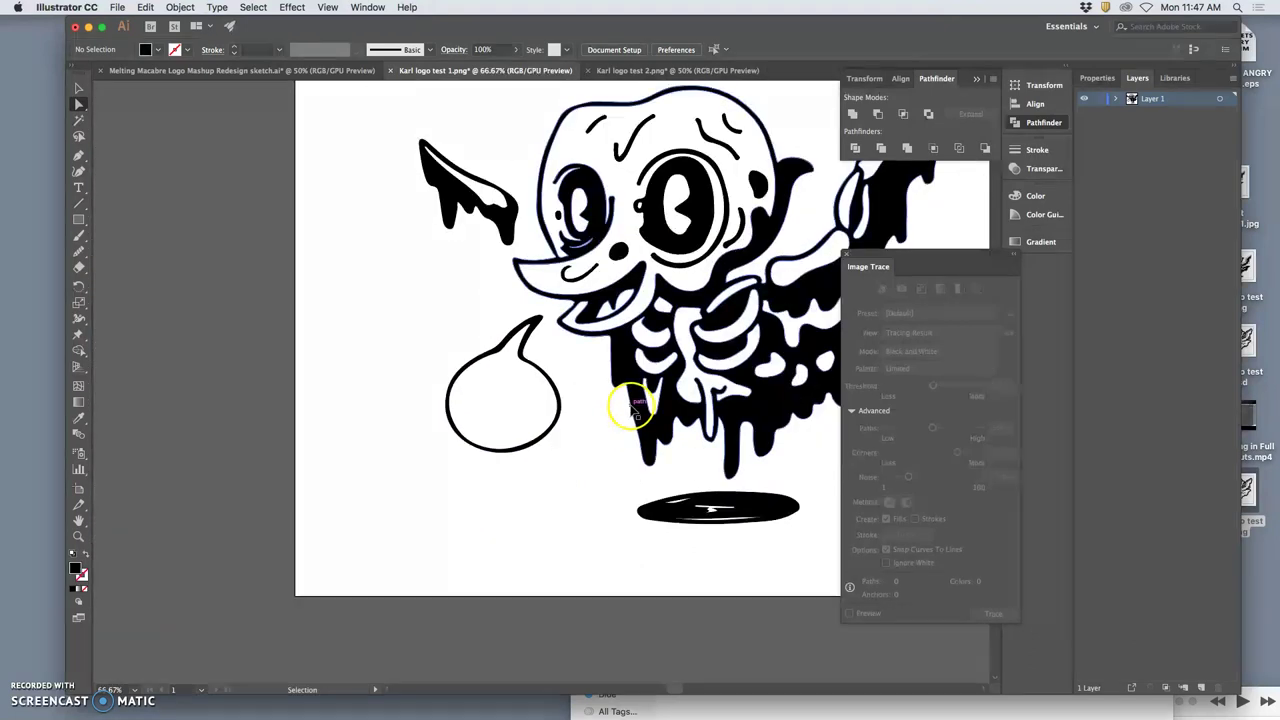
pyautogui.moveTo(766, 454); pyautogui.dragTo(593, 451)
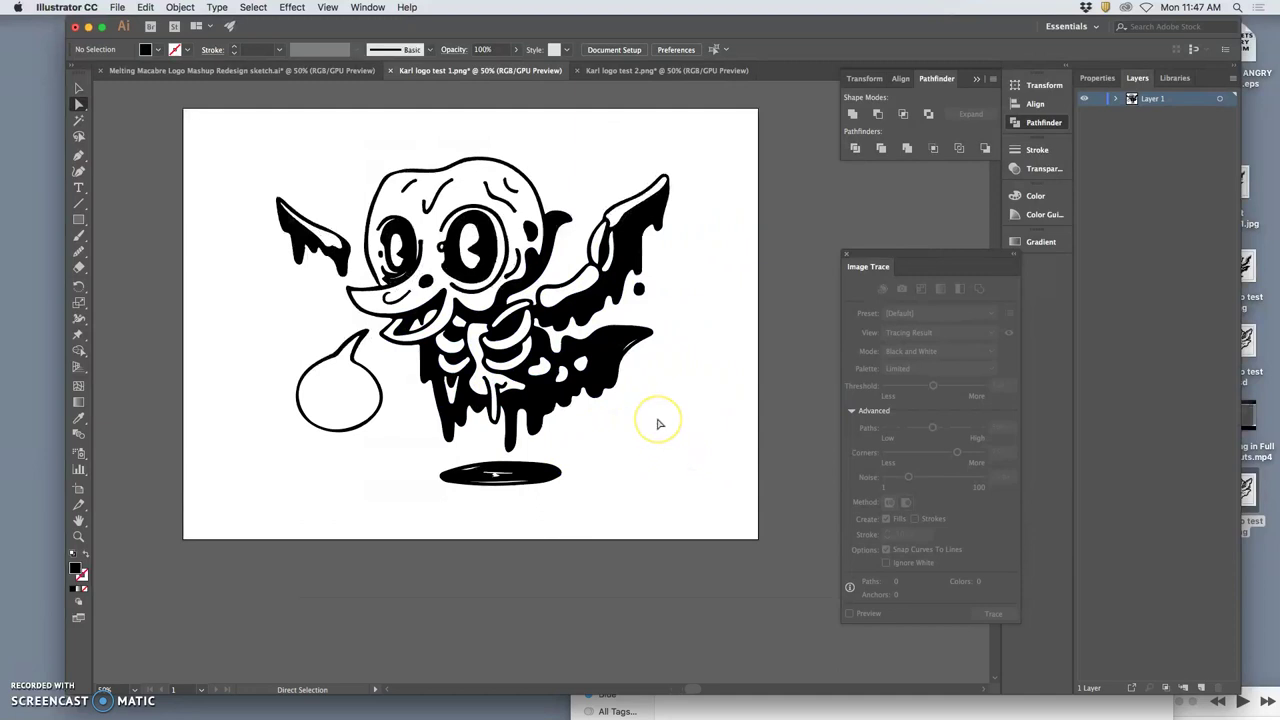
pyautogui.press('super+equal')
pyautogui.press('super+equal')
pyautogui.press('super+equal')
pyautogui.press('super+equal')
pyautogui.press('super+equal')
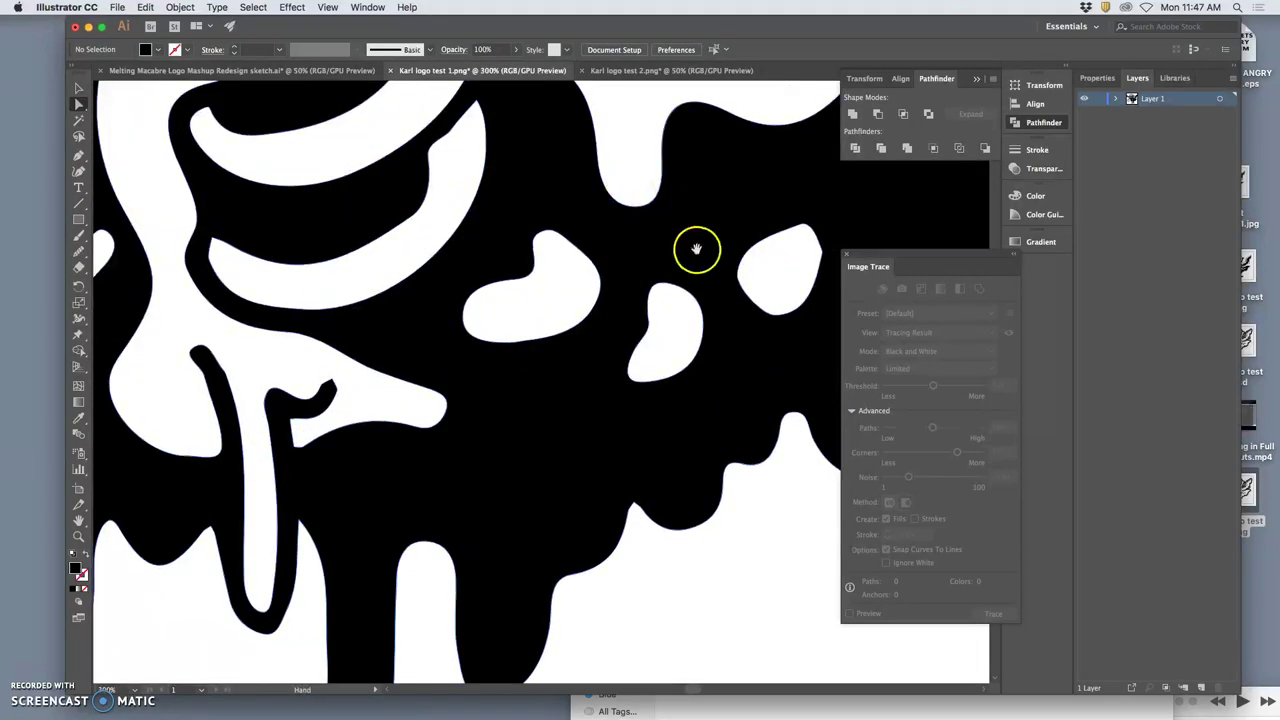
pyautogui.moveTo(697, 249); pyautogui.dragTo(289, 333)
pyautogui.press('super+minus')
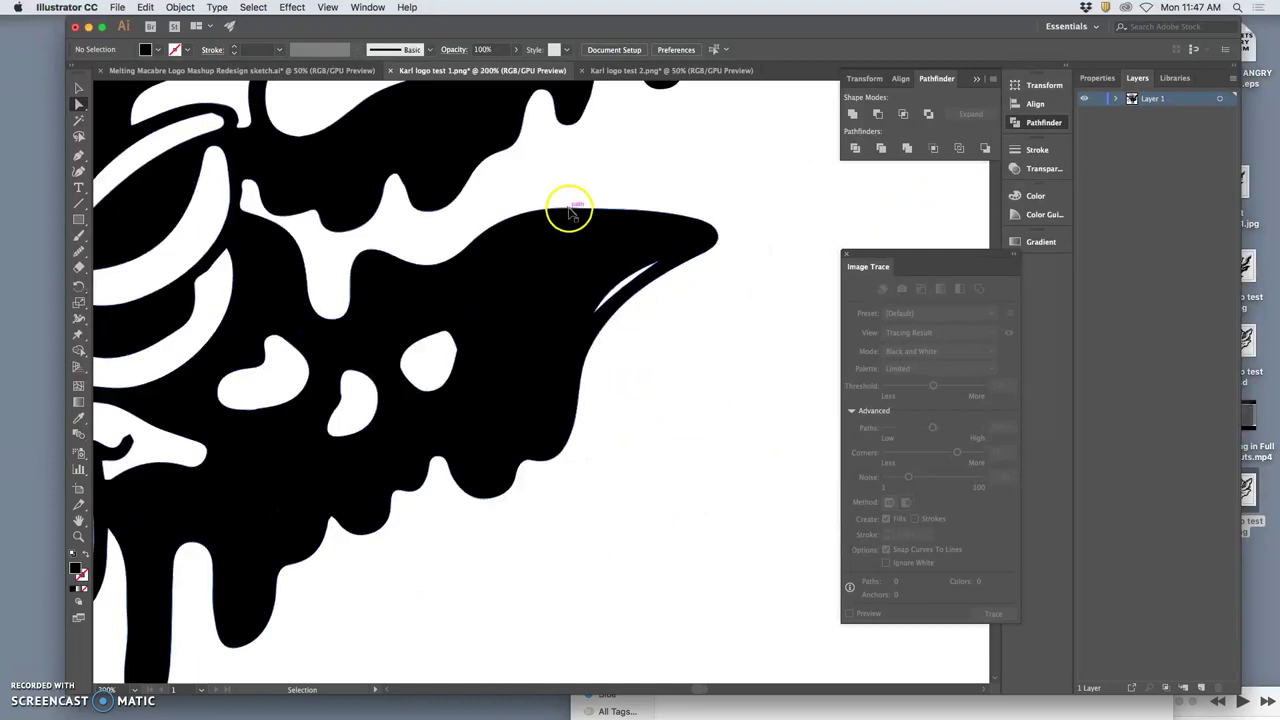
pyautogui.press('super+minus')
pyautogui.press('super+minus')
pyautogui.press('super+minus')
pyautogui.press('super+minus')
pyautogui.press('super+minus')
pyautogui.press('super+minus')
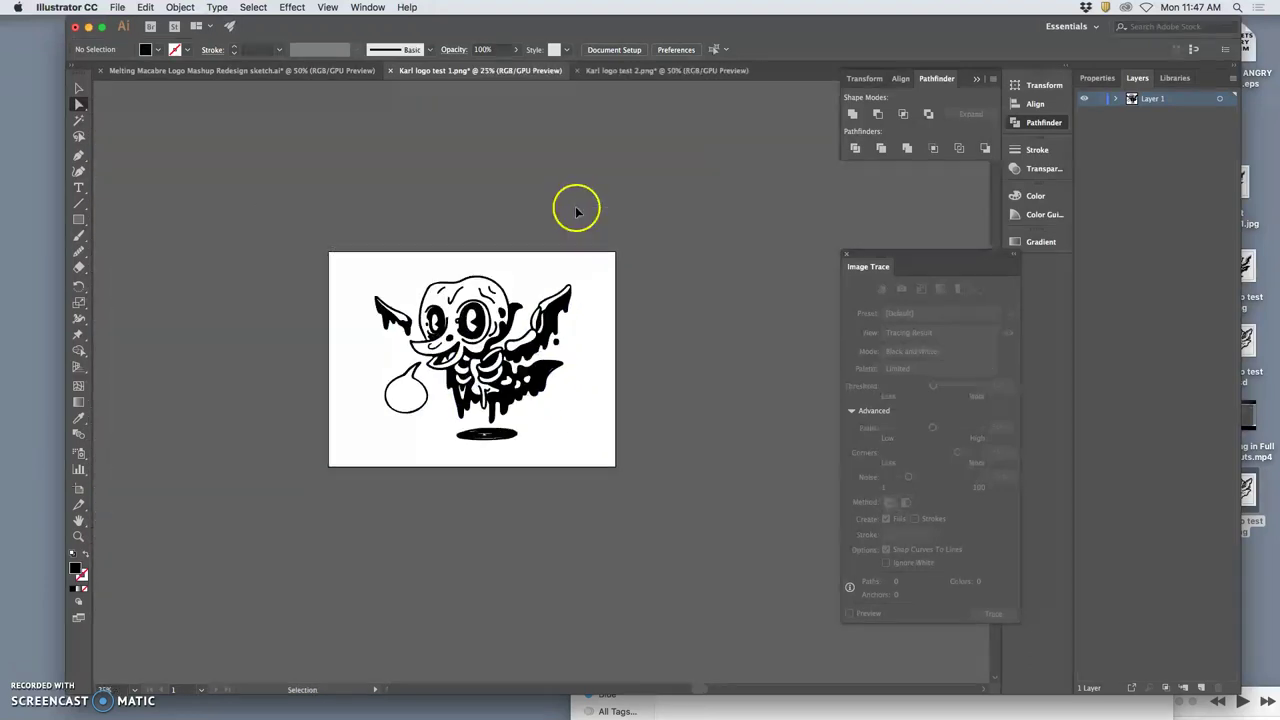
pyautogui.click(79, 88)
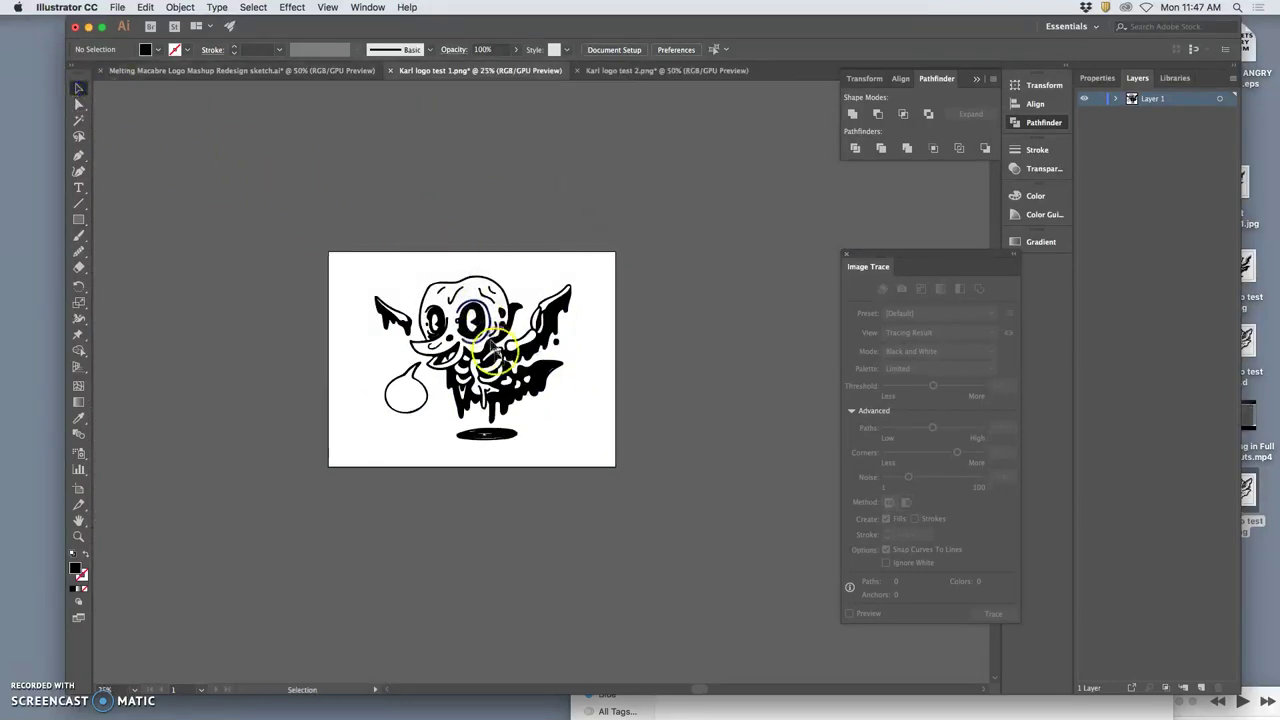
# Select the whole logo and move it off the artboard onto the empty canvas at its upper-right corner.
pyautogui.moveTo(500, 352); pyautogui.dragTo(367, 449)
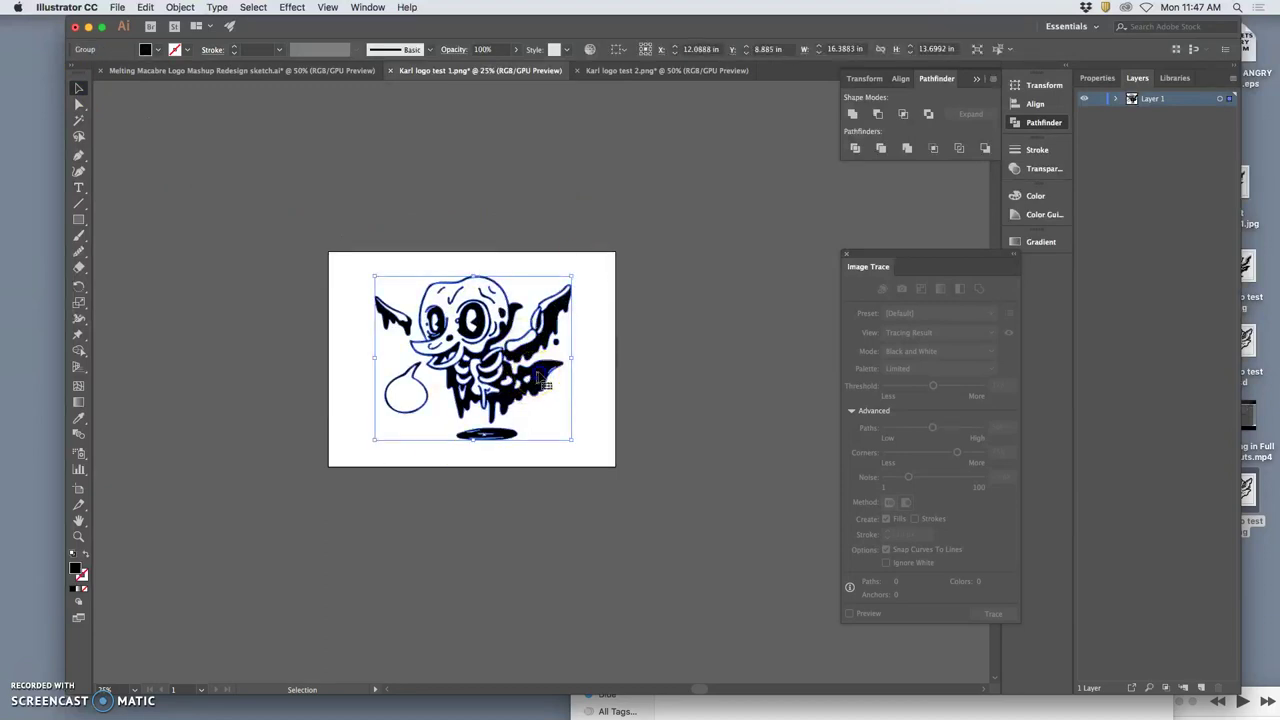
pyautogui.moveTo(533, 383); pyautogui.dragTo(759, 233)
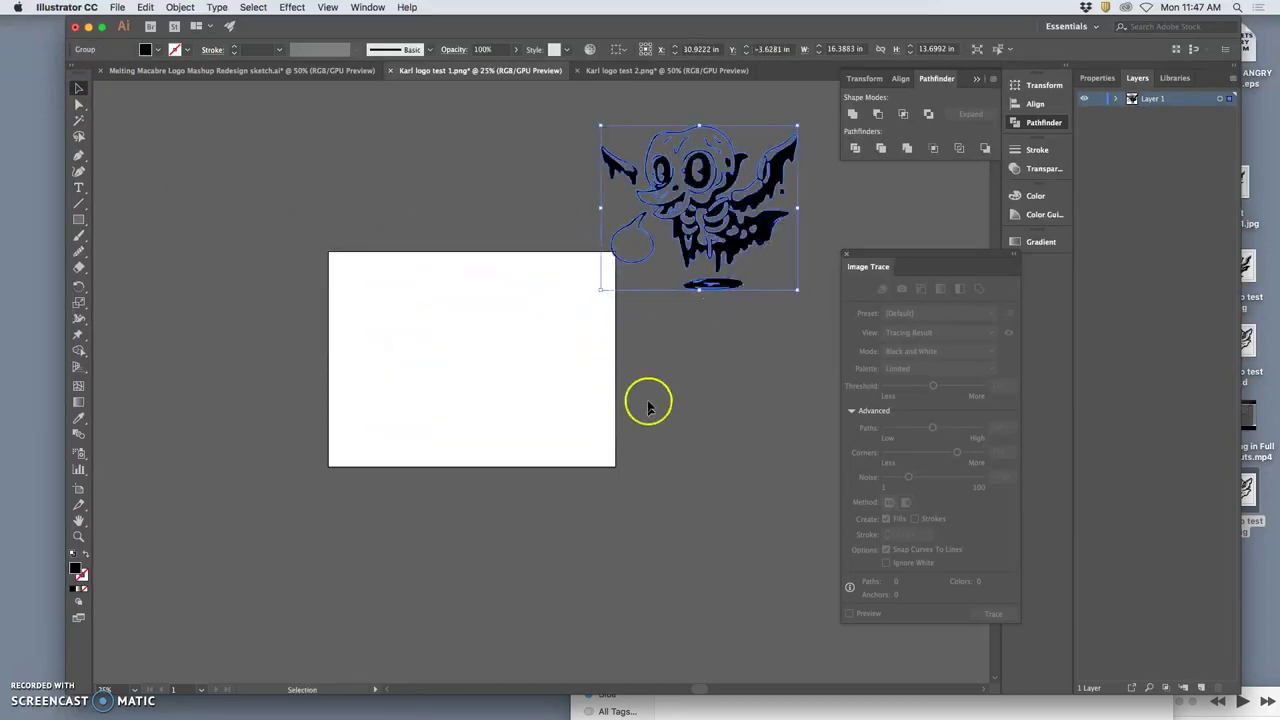
pyautogui.click(736, 340)
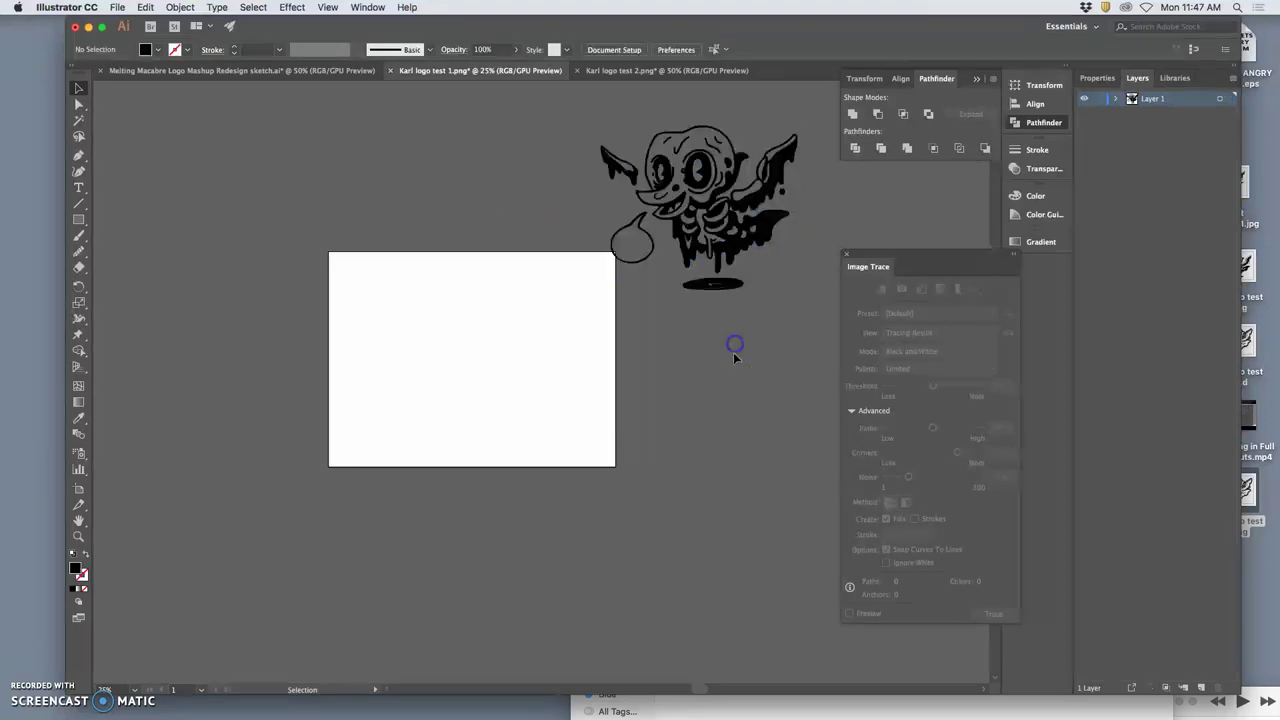
# Redraw the upper edge of the thin highlight in the lower wing's pointed tip with the Pencil tool, making the highlight wider.
pyautogui.press('super+equal')
pyautogui.press('super+equal')
pyautogui.press('super+equal')
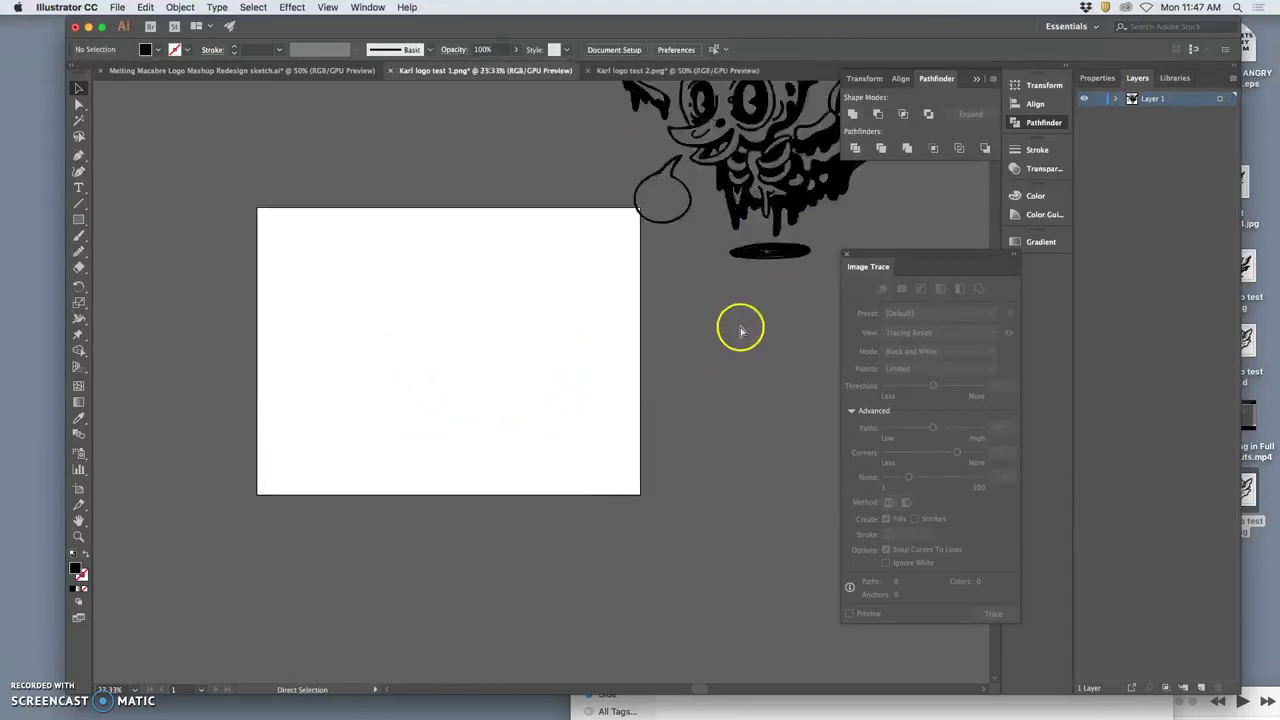
pyautogui.moveTo(766, 191); pyautogui.dragTo(454, 557)
pyautogui.moveTo(598, 381); pyautogui.dragTo(411, 423)
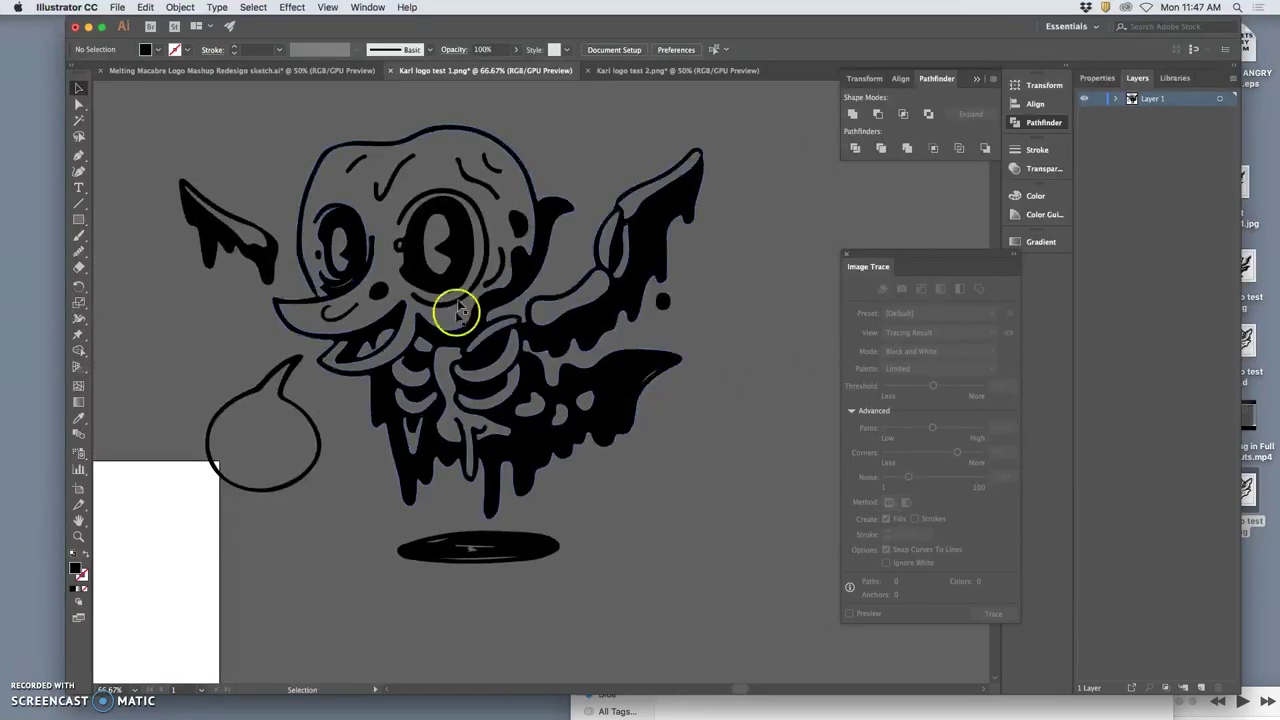
pyautogui.press('a')
pyautogui.press('super+equal')
pyautogui.press('super+equal')
pyautogui.press('super+equal')
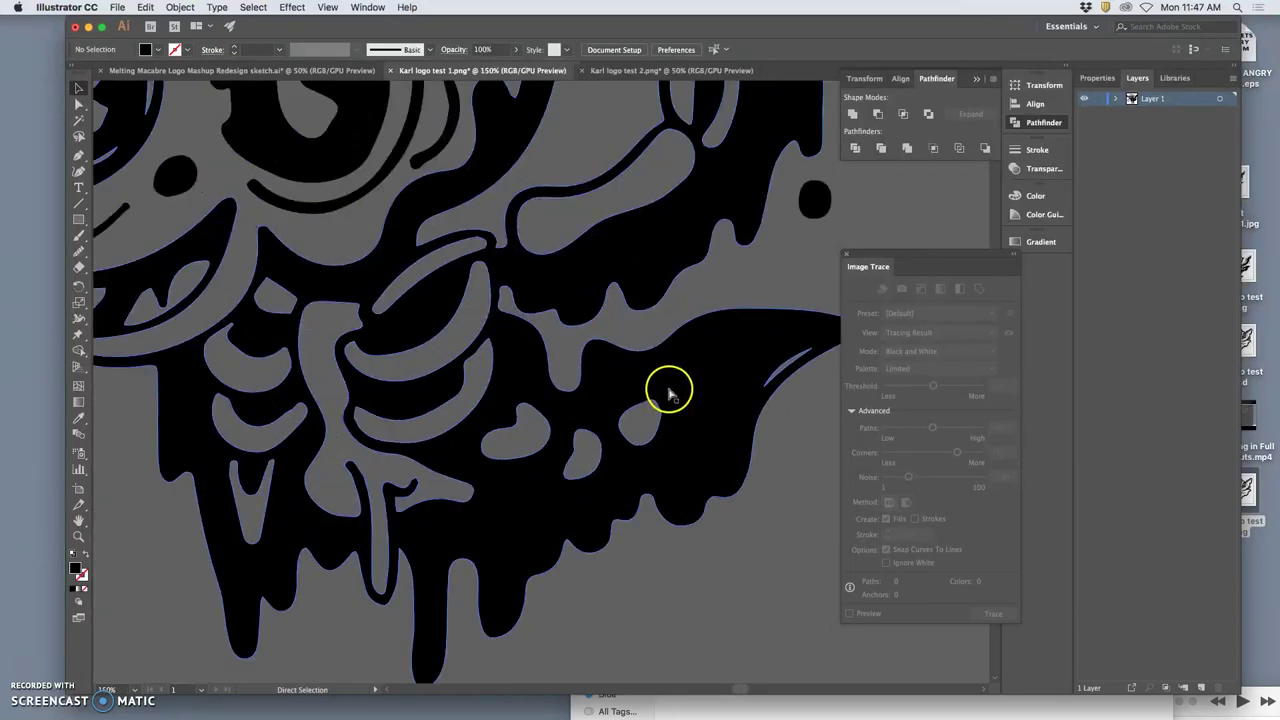
pyautogui.moveTo(760, 380); pyautogui.dragTo(540, 351)
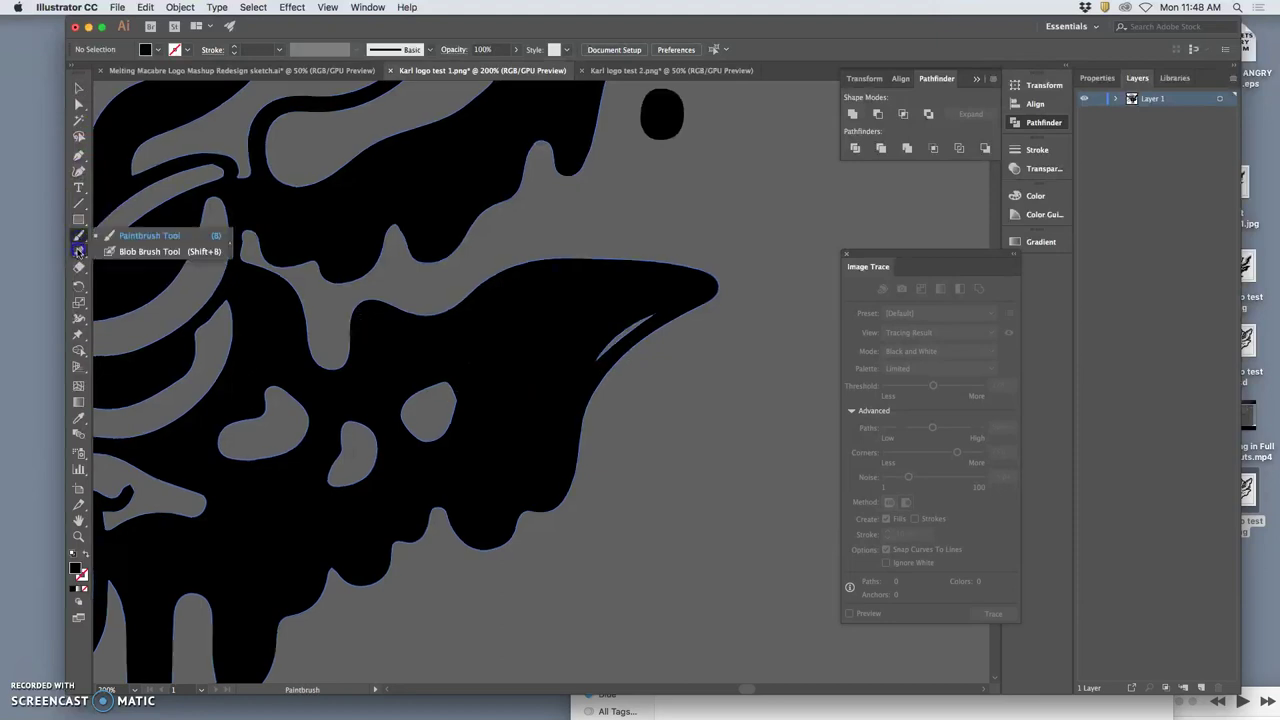
pyautogui.click(80, 252)
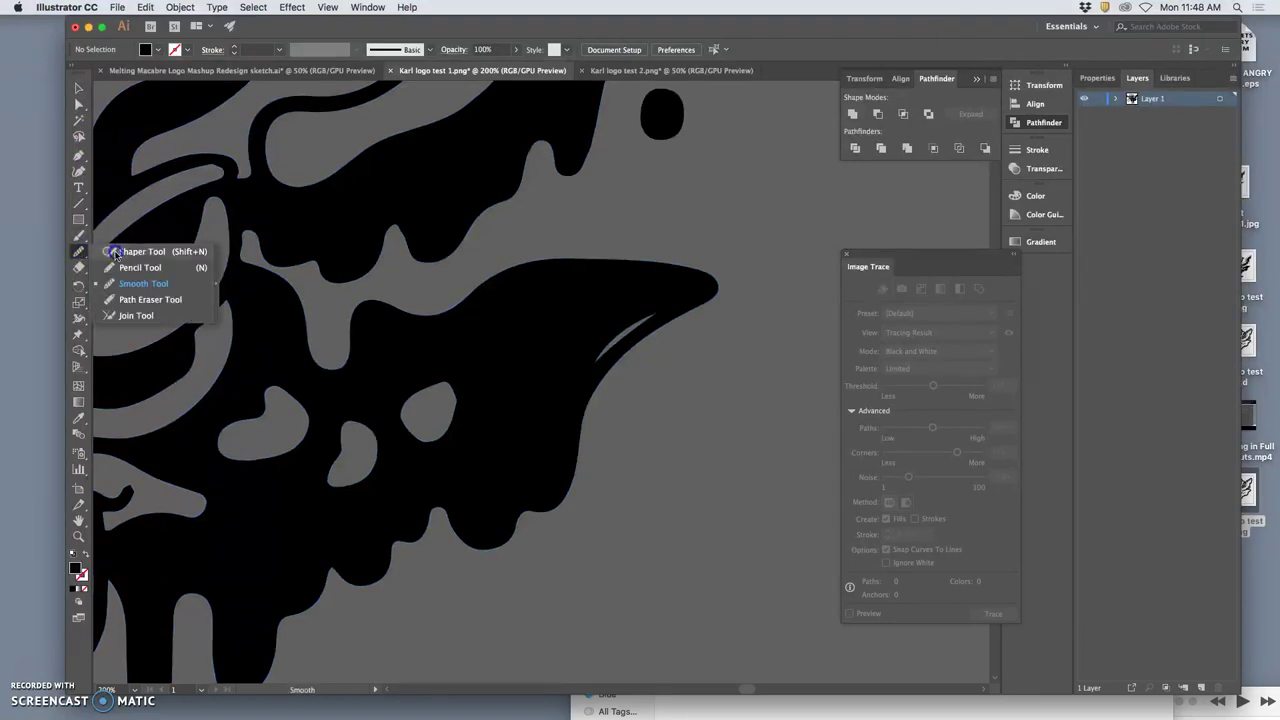
pyautogui.click(140, 267)
pyautogui.moveTo(632, 363)
pyautogui.mouseDown()
pyautogui.moveTo(594, 311)
pyautogui.moveTo(594, 323)
pyautogui.mouseUp()
pyautogui.click(79, 106)
pyautogui.click(606, 324)
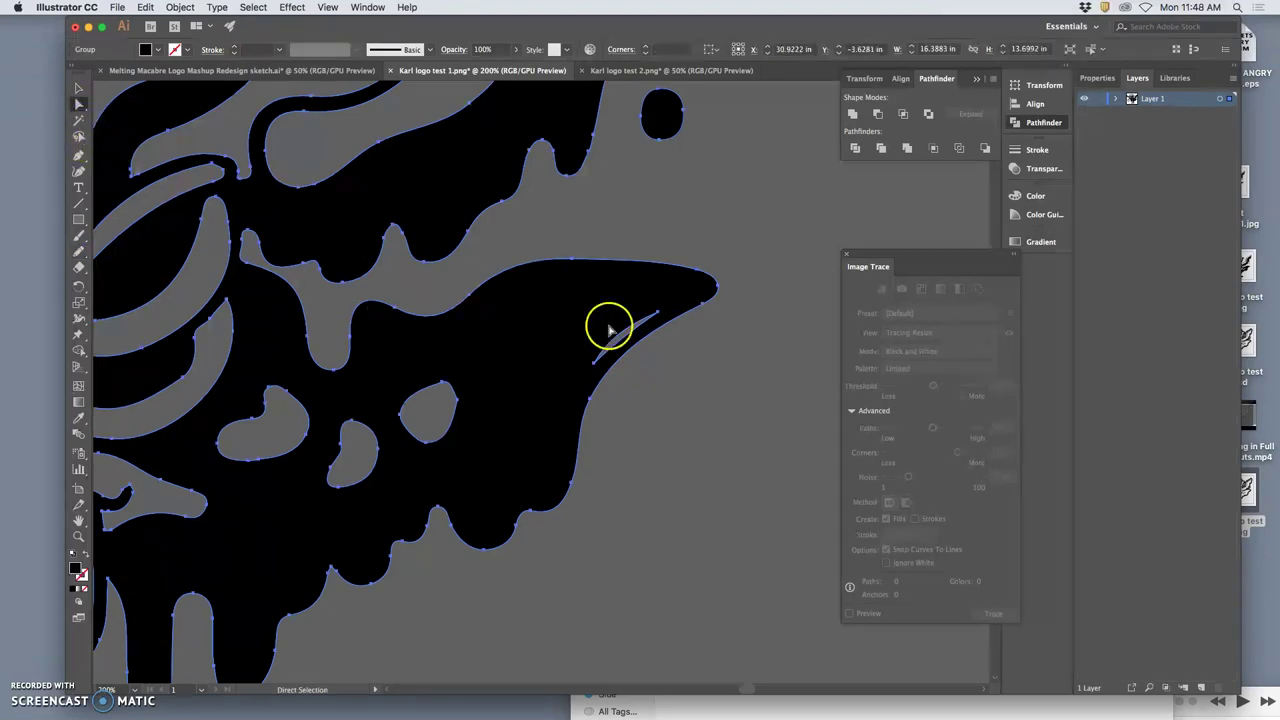
pyautogui.click(80, 250)
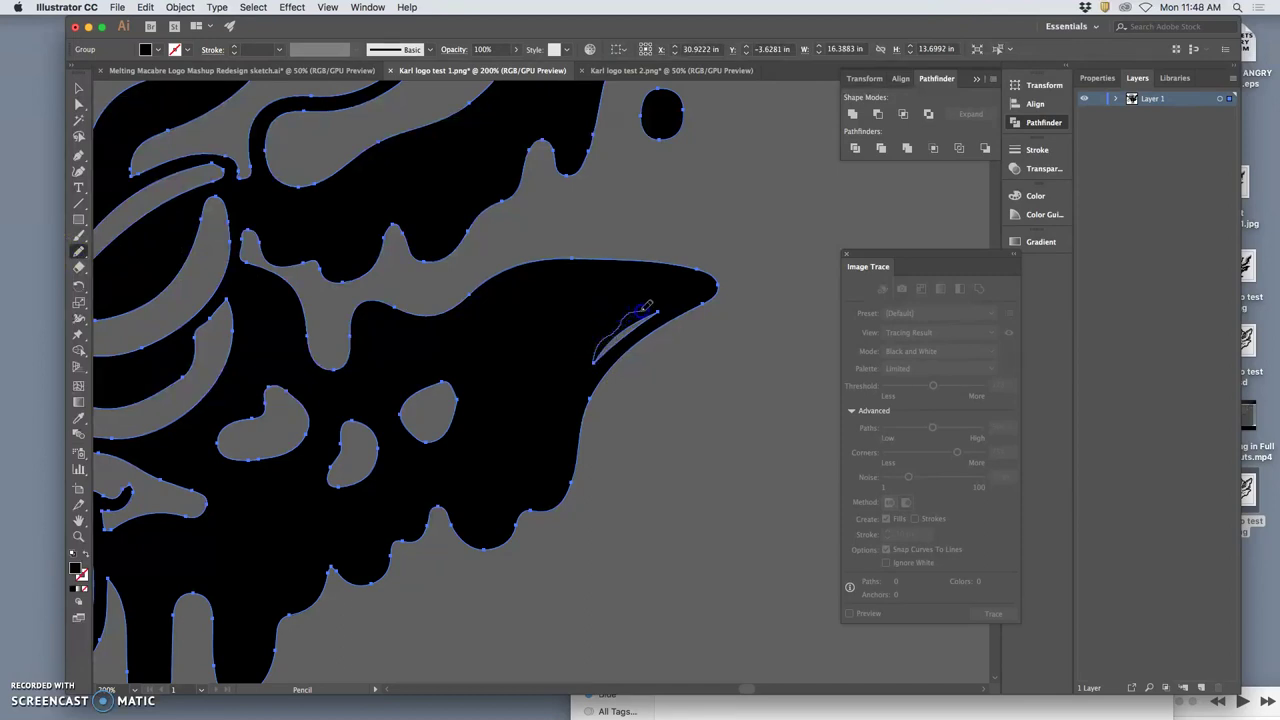
pyautogui.moveTo(652, 316); pyautogui.dragTo(656, 312)
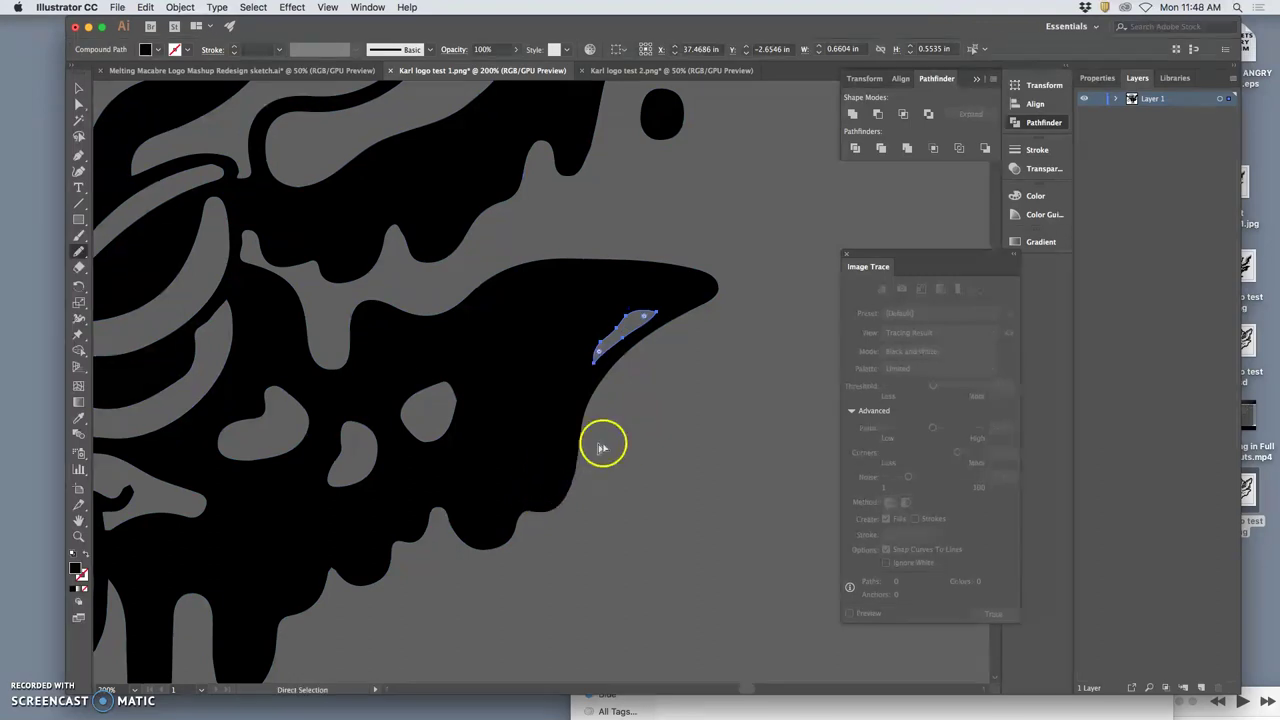
pyautogui.keyDown('super'); pyautogui.click(622, 441); pyautogui.keyUp('super')
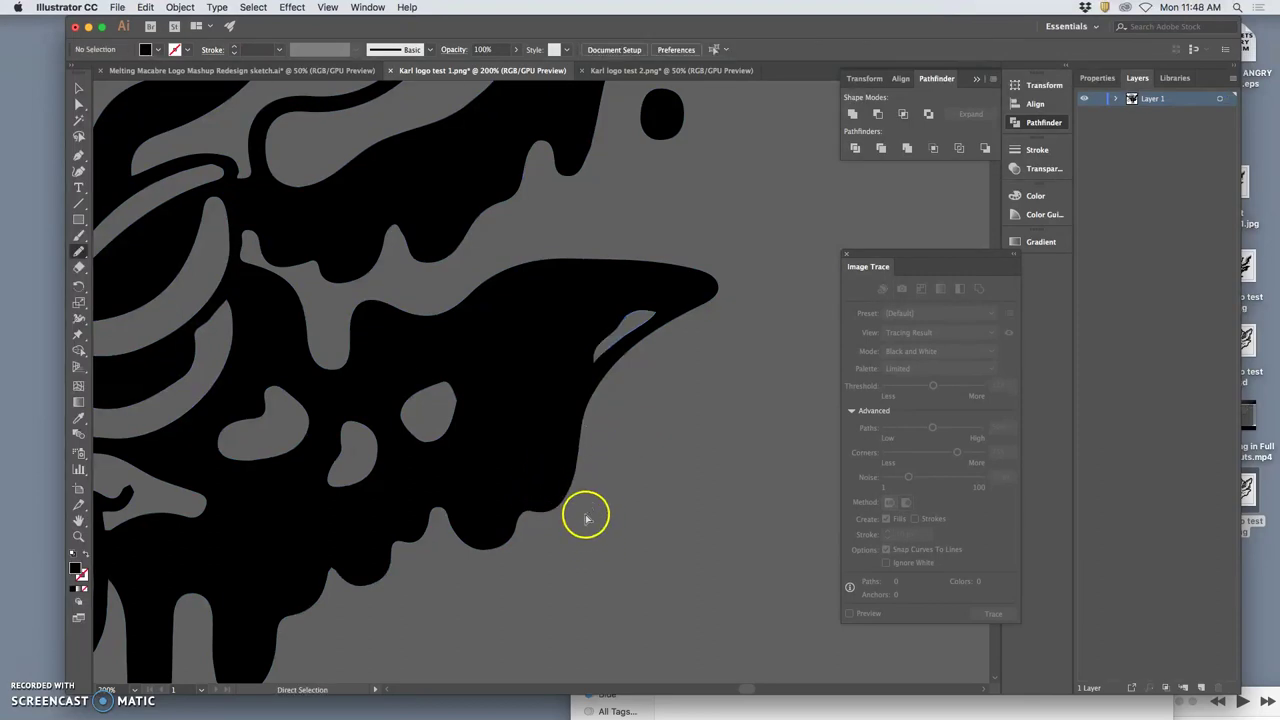
# Undo the Pencil reshaping of the wing-tip highlight and deselect the artwork.
pyautogui.press('super+minus')
pyautogui.press('super+minus')
pyautogui.press('super+minus')
pyautogui.press('super+a')
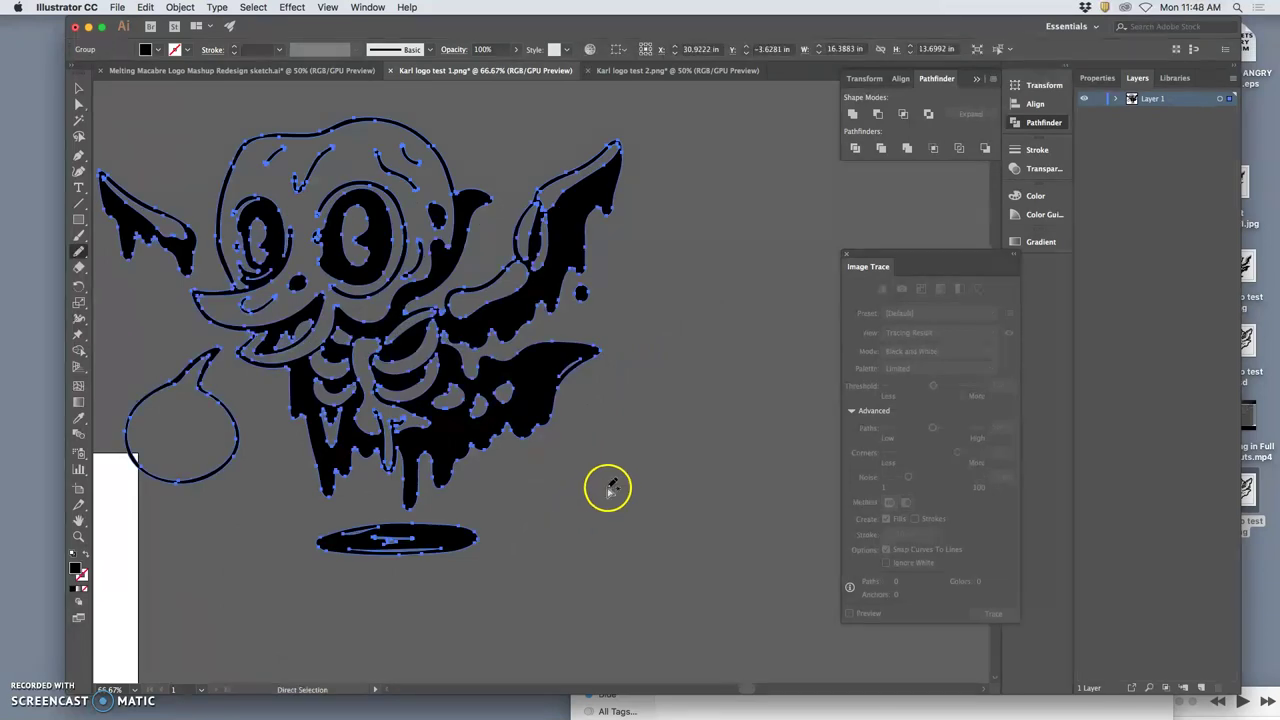
pyautogui.keyDown('super'); pyautogui.click(609, 490); pyautogui.keyUp('super')
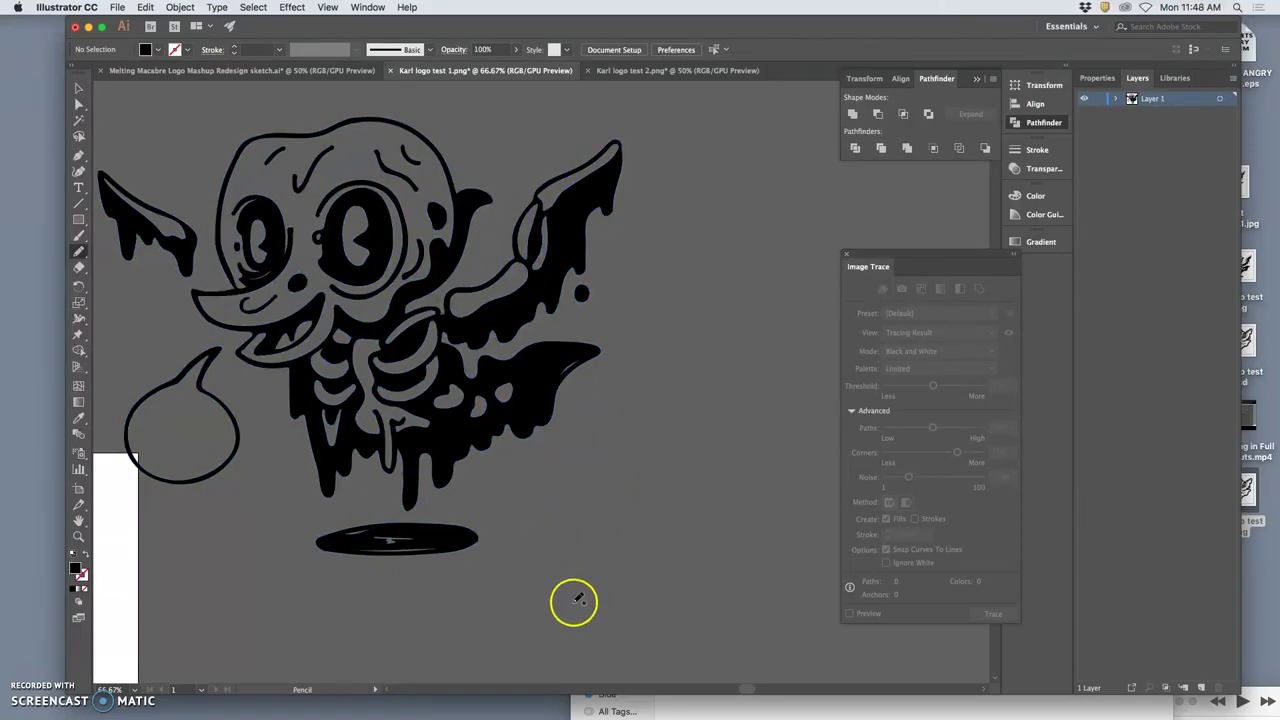
# Configure the Eraser tool with a 9 pt size controlled by pressure and a 7 pt size variation.
pyautogui.press('super+minus')
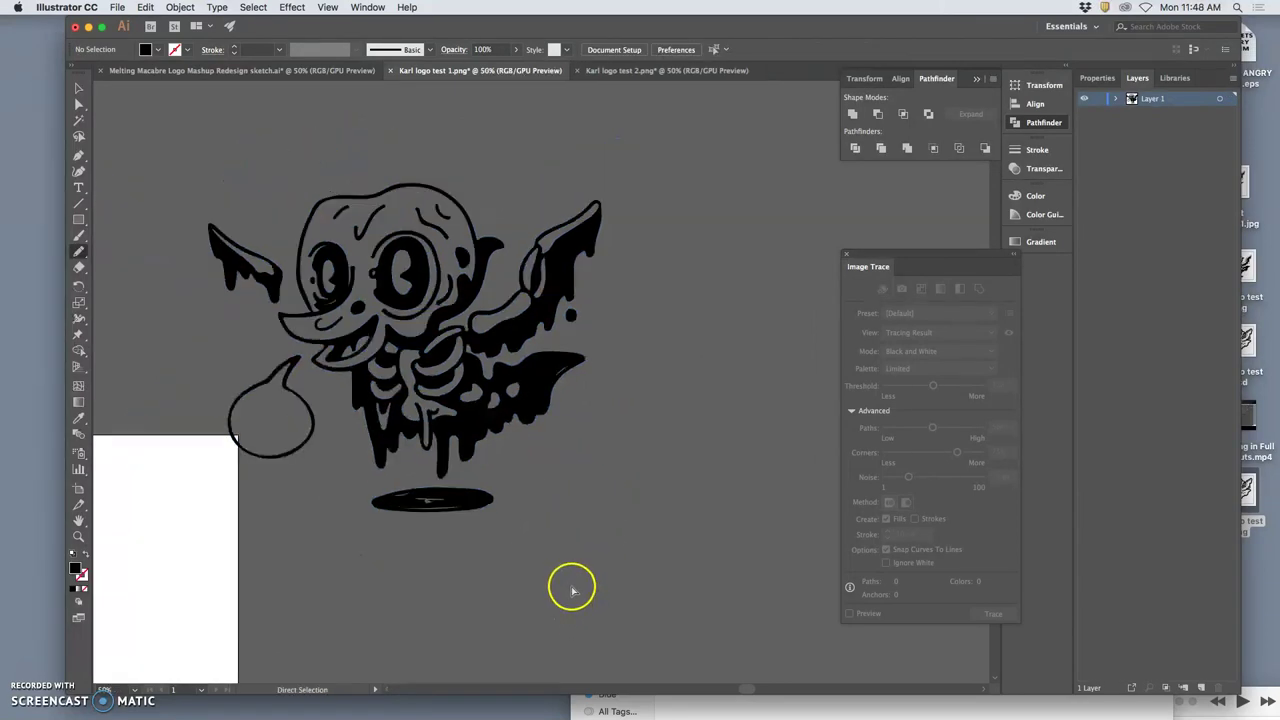
pyautogui.press('super+equal')
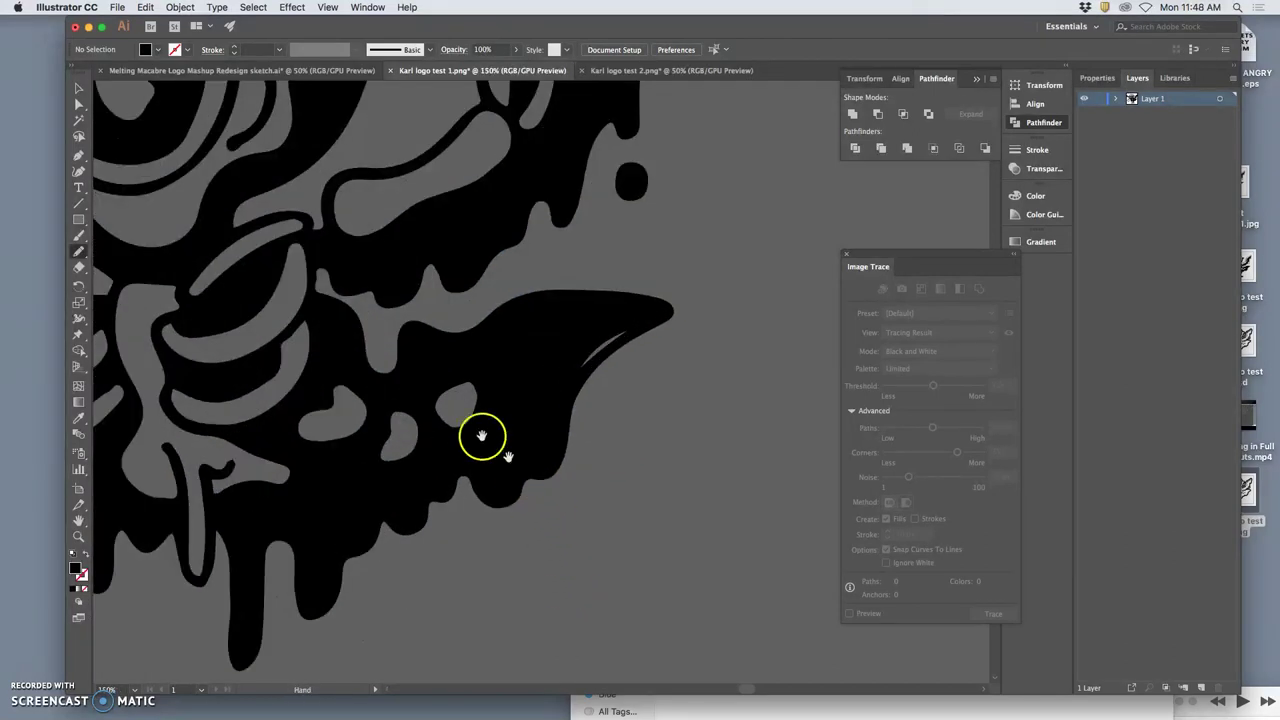
pyautogui.press('super+equal')
pyautogui.moveTo(574, 469); pyautogui.dragTo(721, 530)
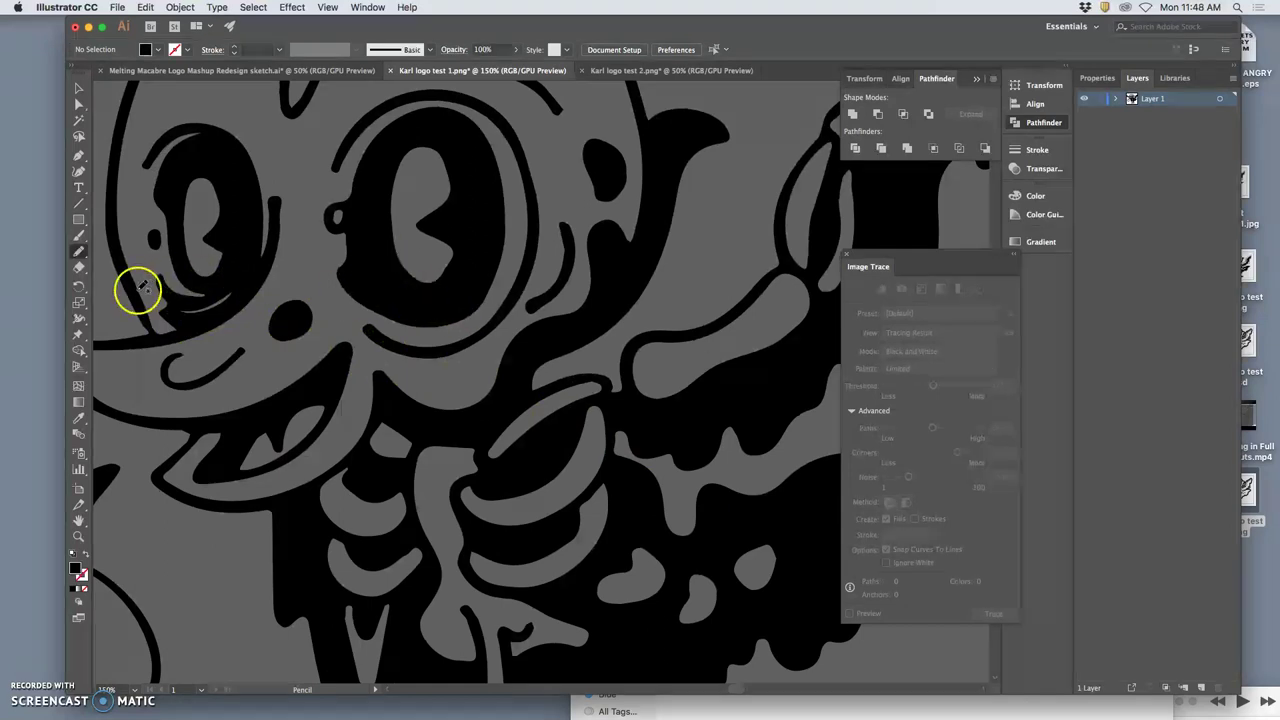
pyautogui.doubleClick(77, 267)
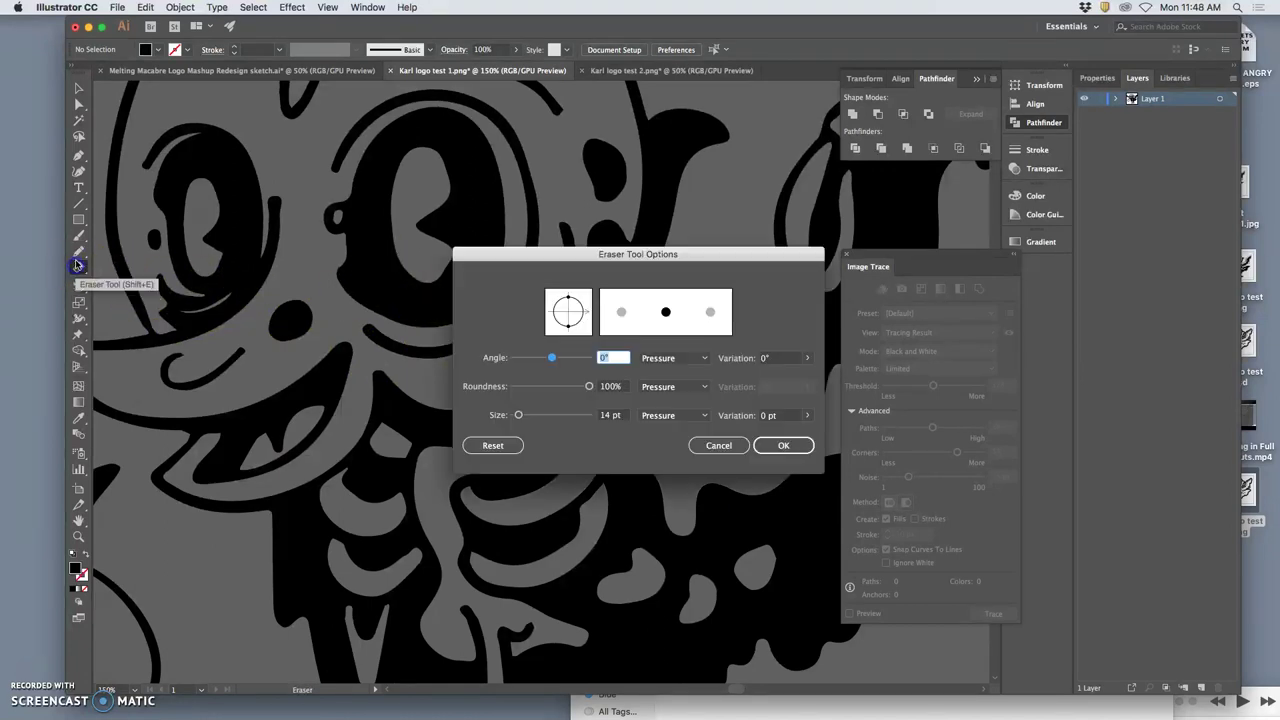
pyautogui.click(516, 415)
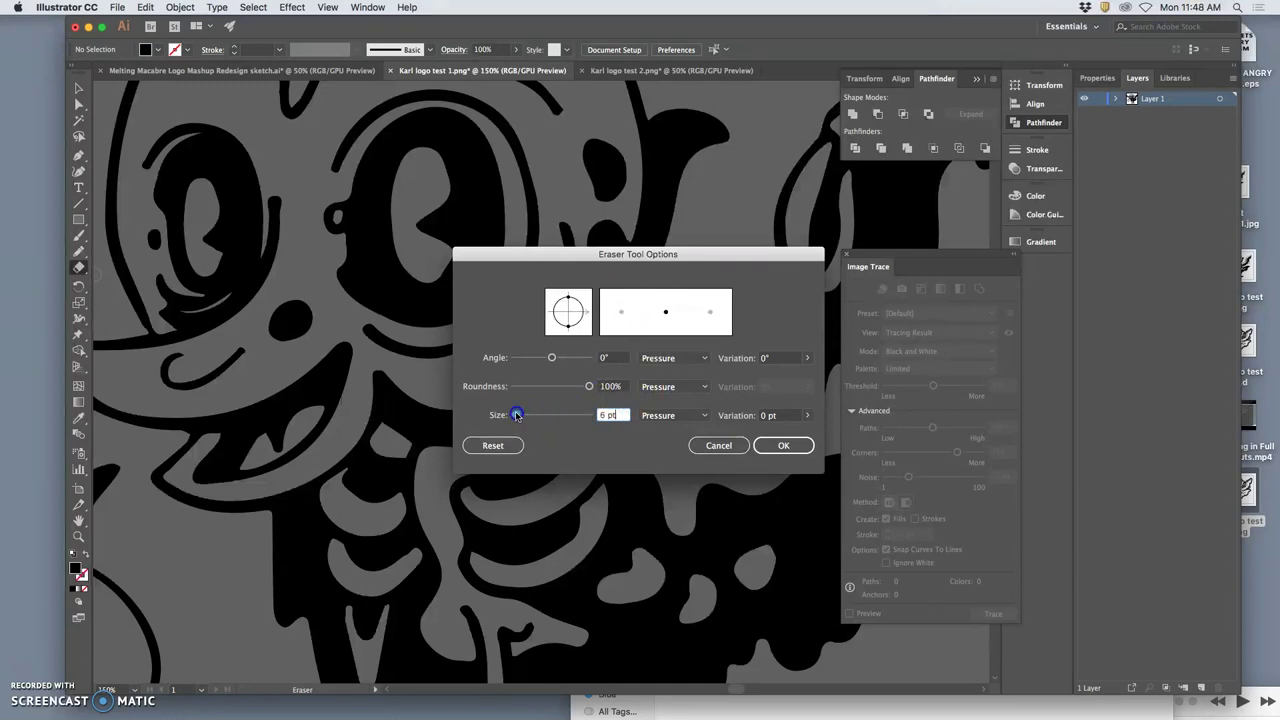
pyautogui.moveTo(515, 413)
pyautogui.mouseDown()
pyautogui.moveTo(651, 206)
pyautogui.moveTo(543, 429)
pyautogui.moveTo(518, 415)
pyautogui.mouseUp()
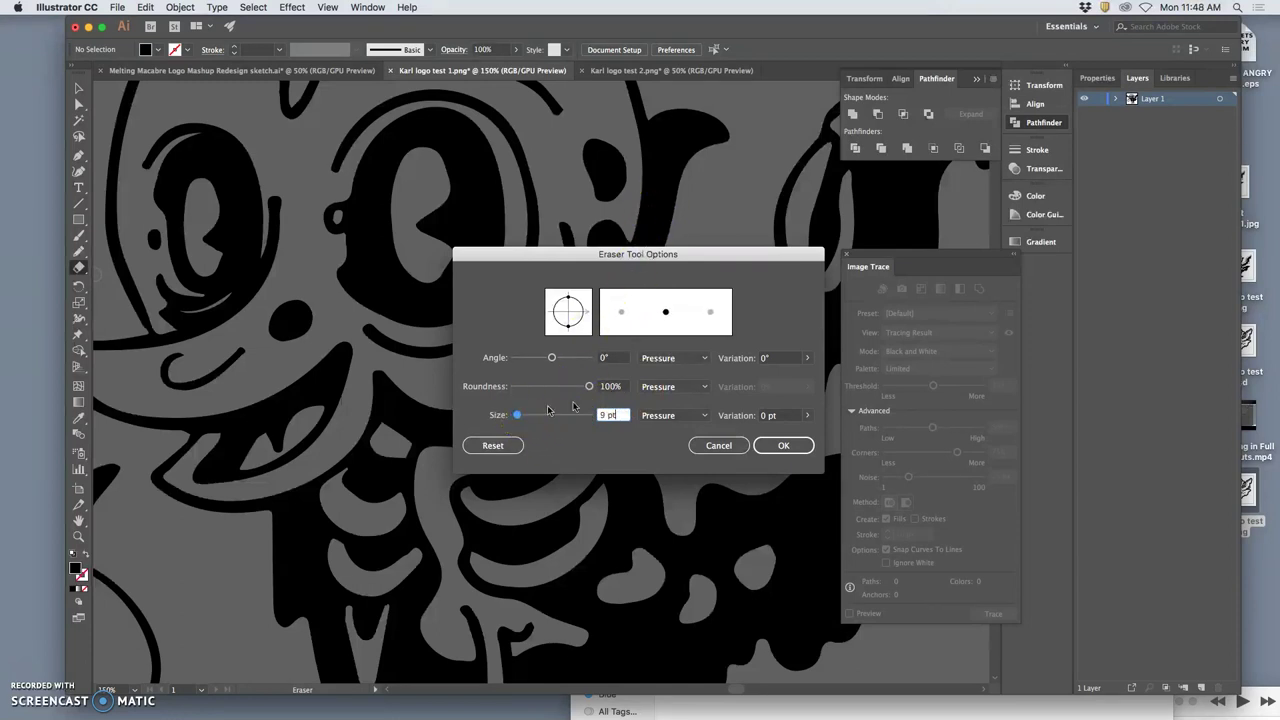
pyautogui.click(806, 415)
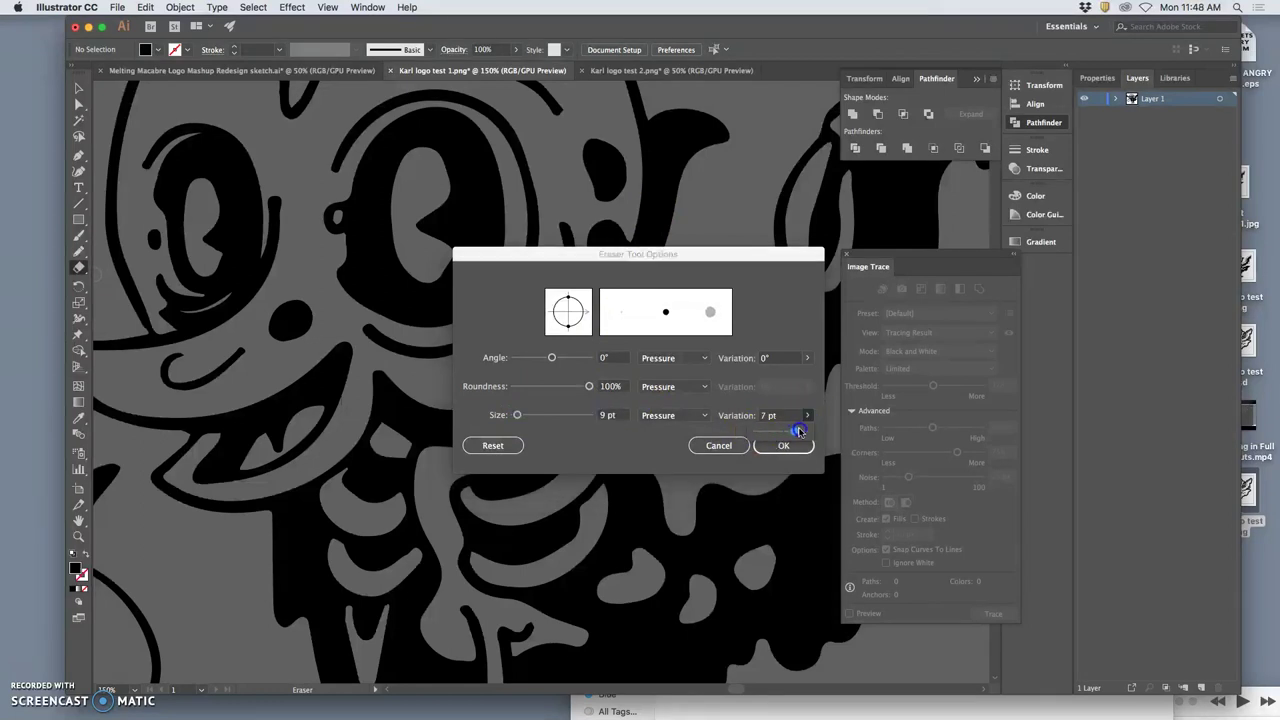
pyautogui.click(783, 445)
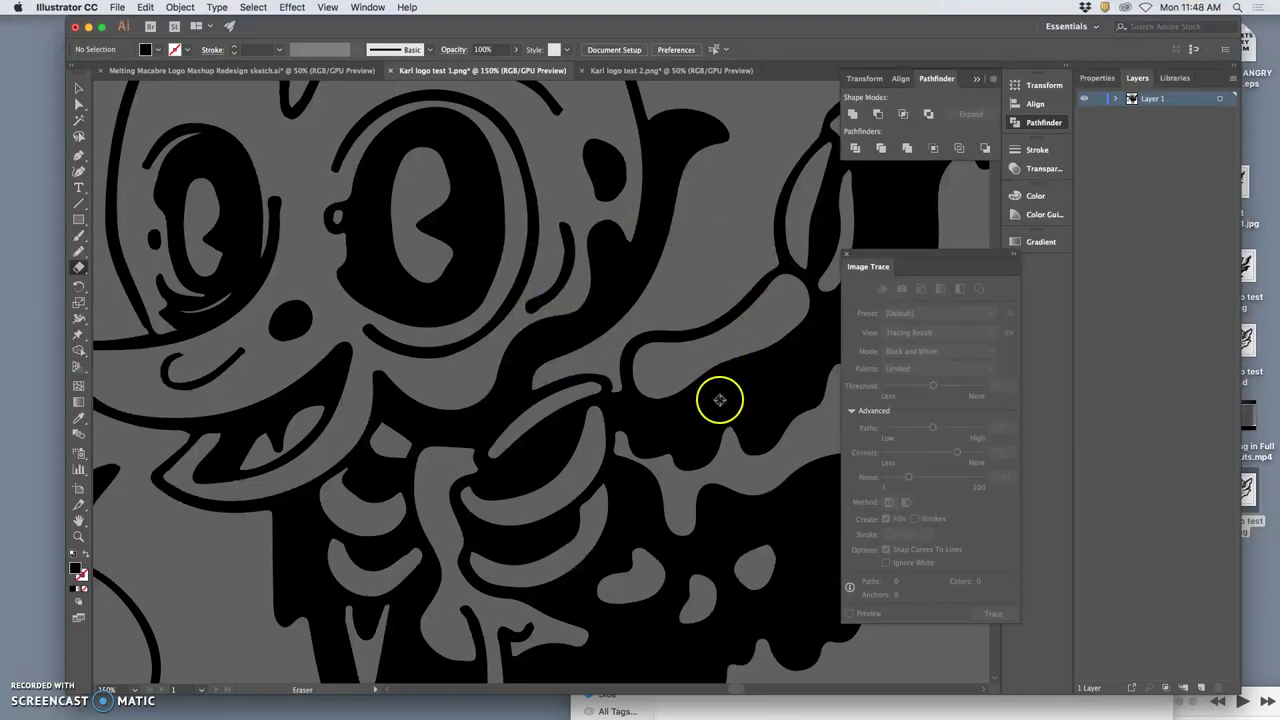
# Erase thin curved highlight lines inside the larger eye's black area, along its lower edge, right side and beside the pupil notch.
pyautogui.moveTo(717, 399); pyautogui.dragTo(800, 375)
pyautogui.press('z')
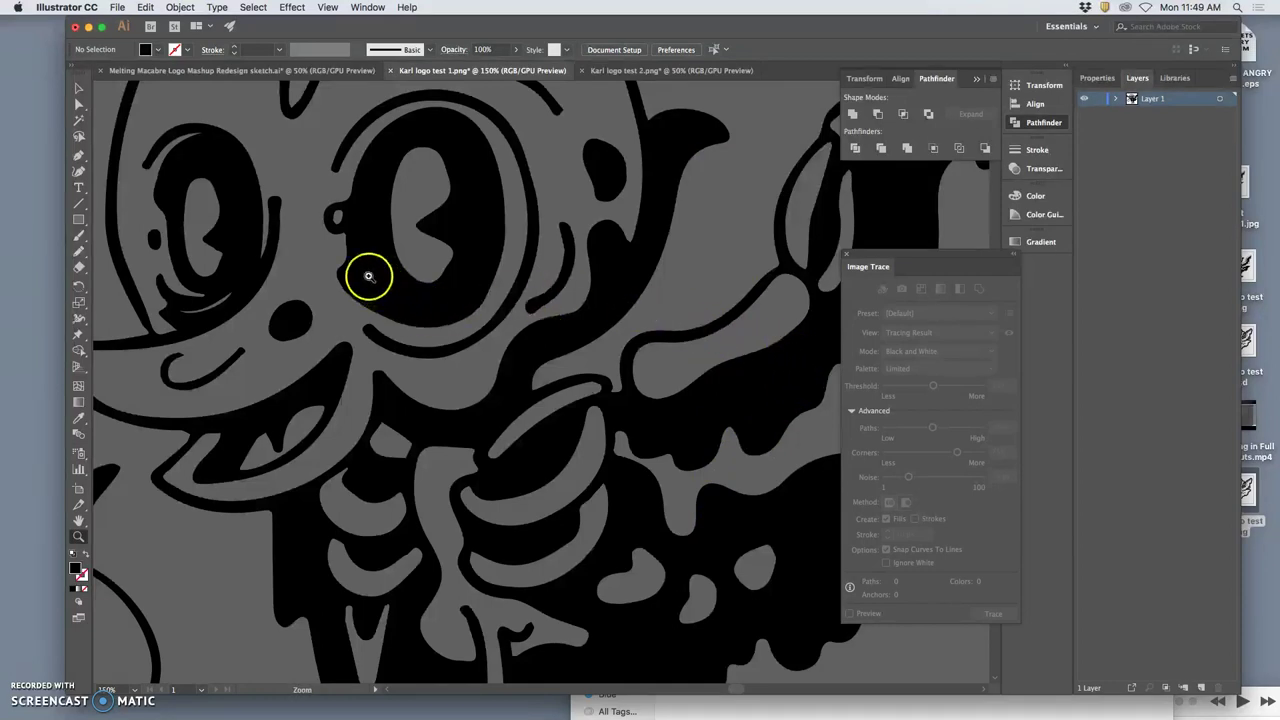
pyautogui.click(79, 267)
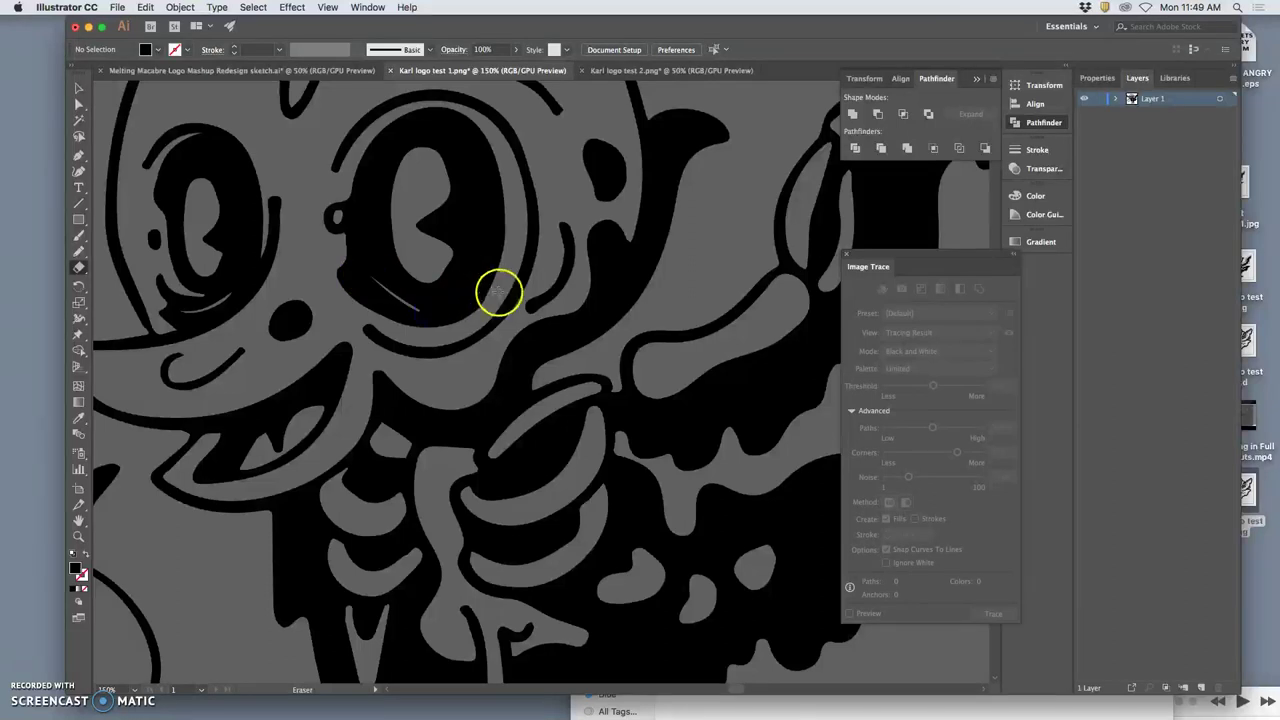
pyautogui.moveTo(499, 292)
pyautogui.mouseDown()
pyautogui.moveTo(422, 320)
pyautogui.moveTo(371, 276)
pyautogui.moveTo(395, 293)
pyautogui.moveTo(456, 296)
pyautogui.mouseUp()
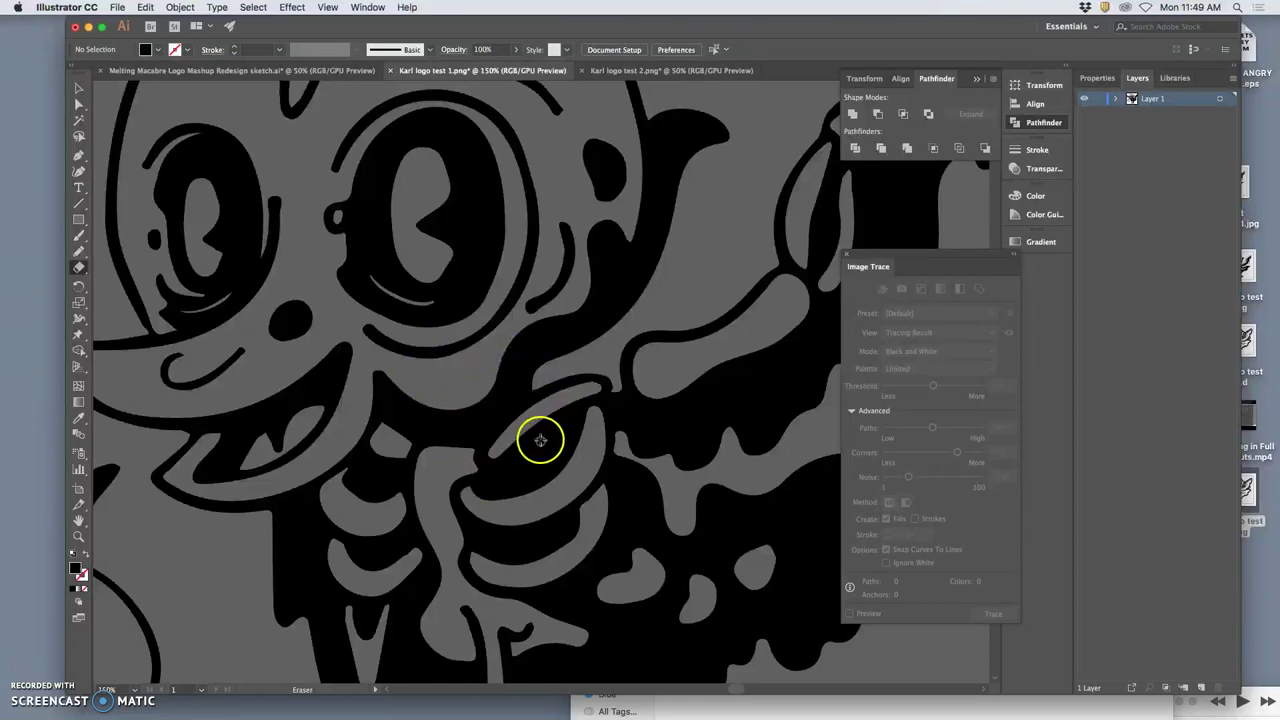
pyautogui.moveTo(536, 437); pyautogui.dragTo(530, 420)
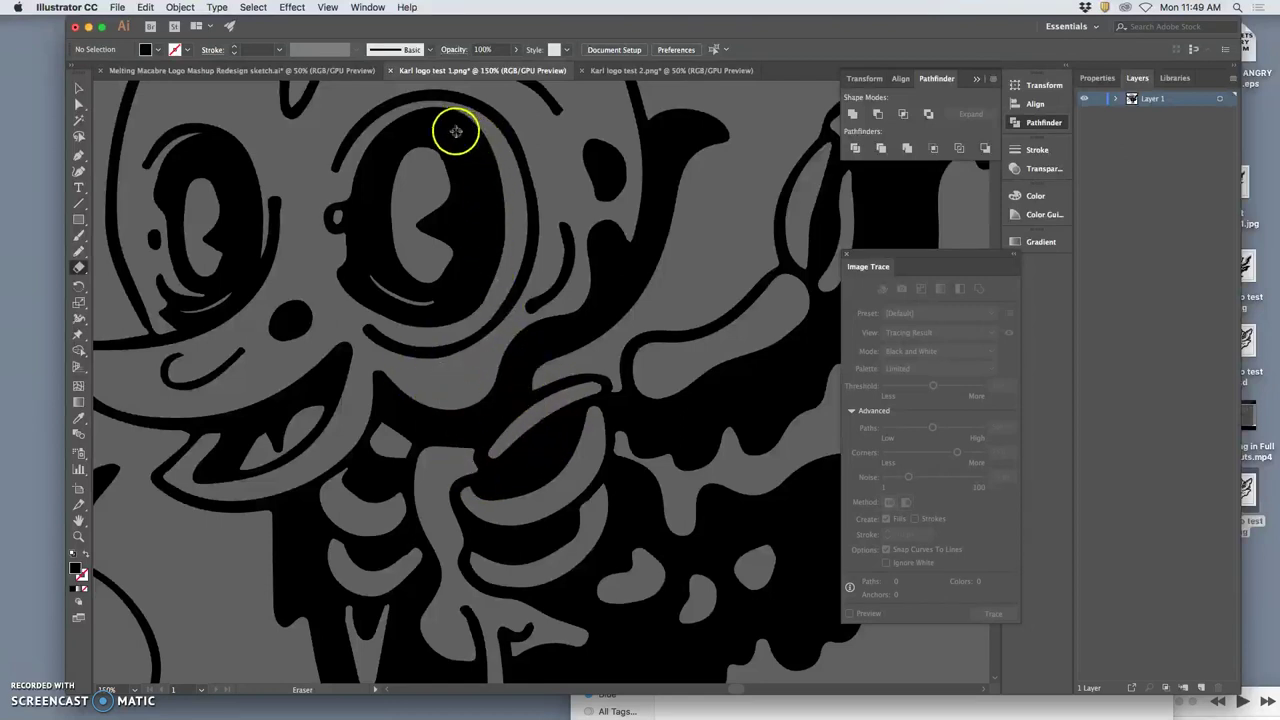
pyautogui.moveTo(448, 127)
pyautogui.mouseDown()
pyautogui.moveTo(477, 237)
pyautogui.moveTo(474, 166)
pyautogui.moveTo(458, 141)
pyautogui.moveTo(471, 163)
pyautogui.moveTo(466, 251)
pyautogui.moveTo(477, 206)
pyautogui.moveTo(462, 167)
pyautogui.moveTo(483, 217)
pyautogui.moveTo(457, 280)
pyautogui.moveTo(466, 224)
pyautogui.moveTo(450, 226)
pyautogui.mouseUp()
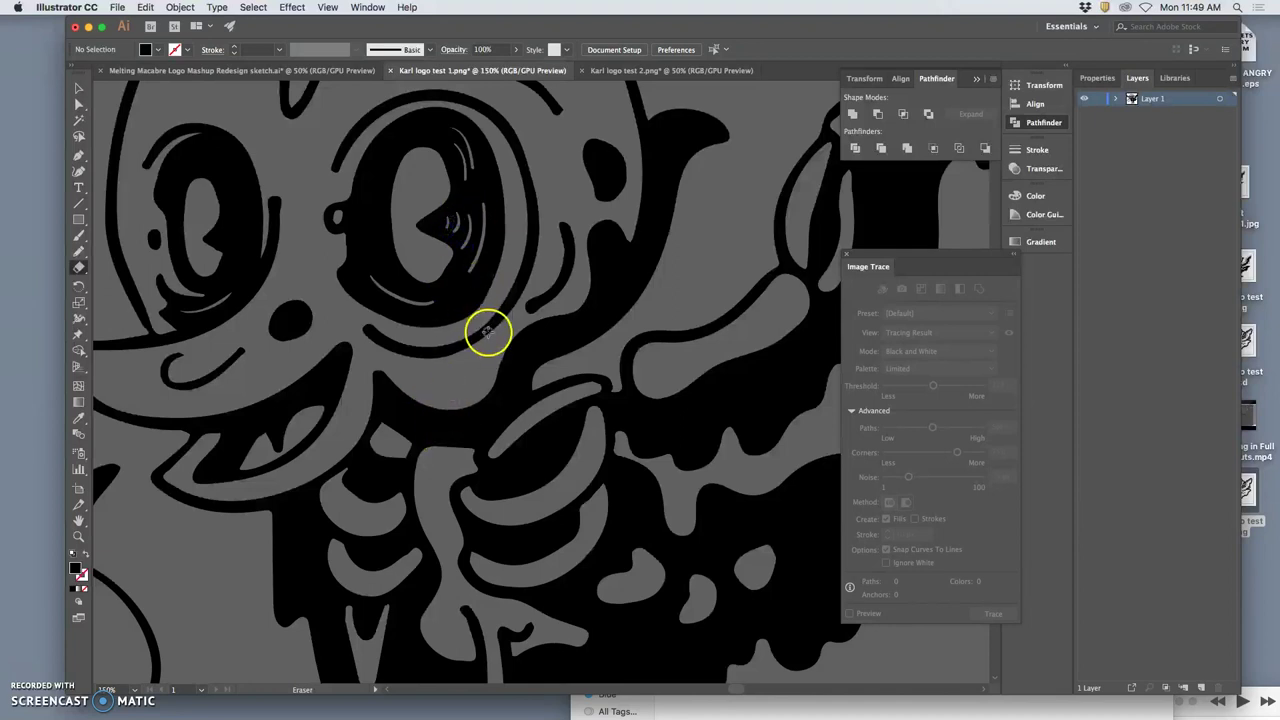
# Step back through the latest eraser strokes in the larger eye, removing the extra highlight lines beside the pupil notch.
pyautogui.press('super+minus')
pyautogui.press('super+minus')
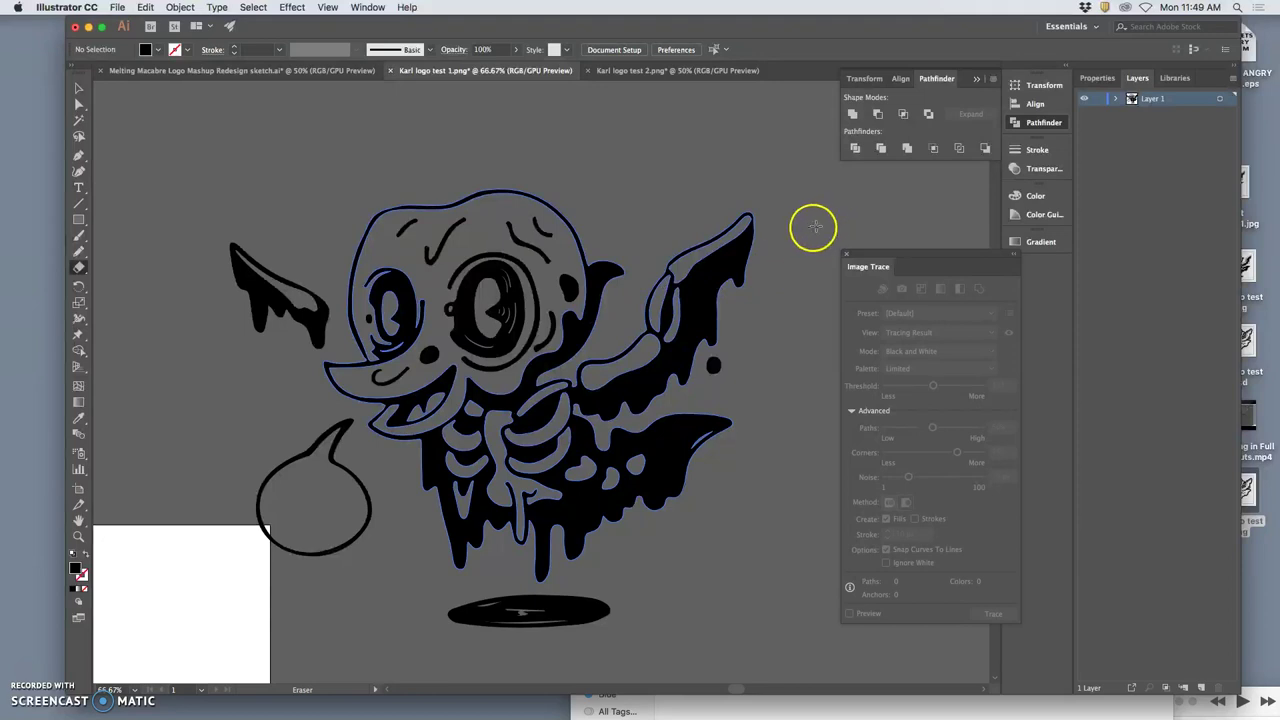
pyautogui.press('super')
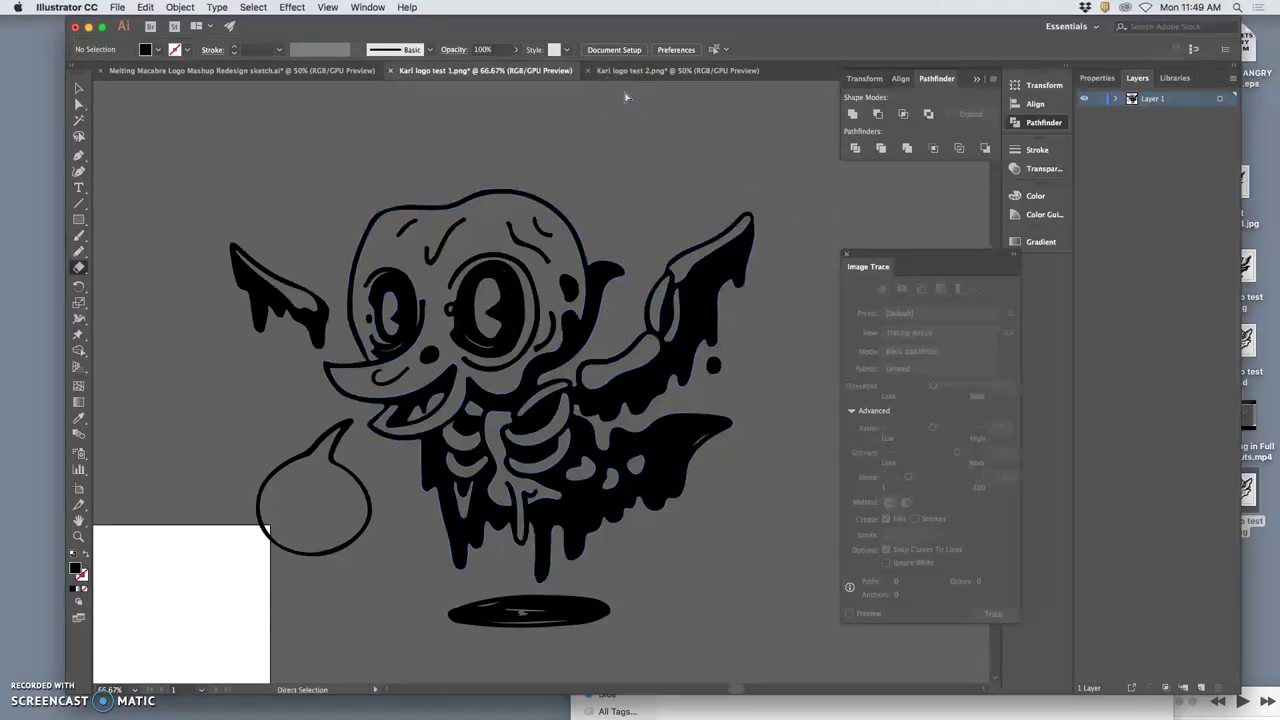
pyautogui.click(148, 7)
pyautogui.click(155, 36)
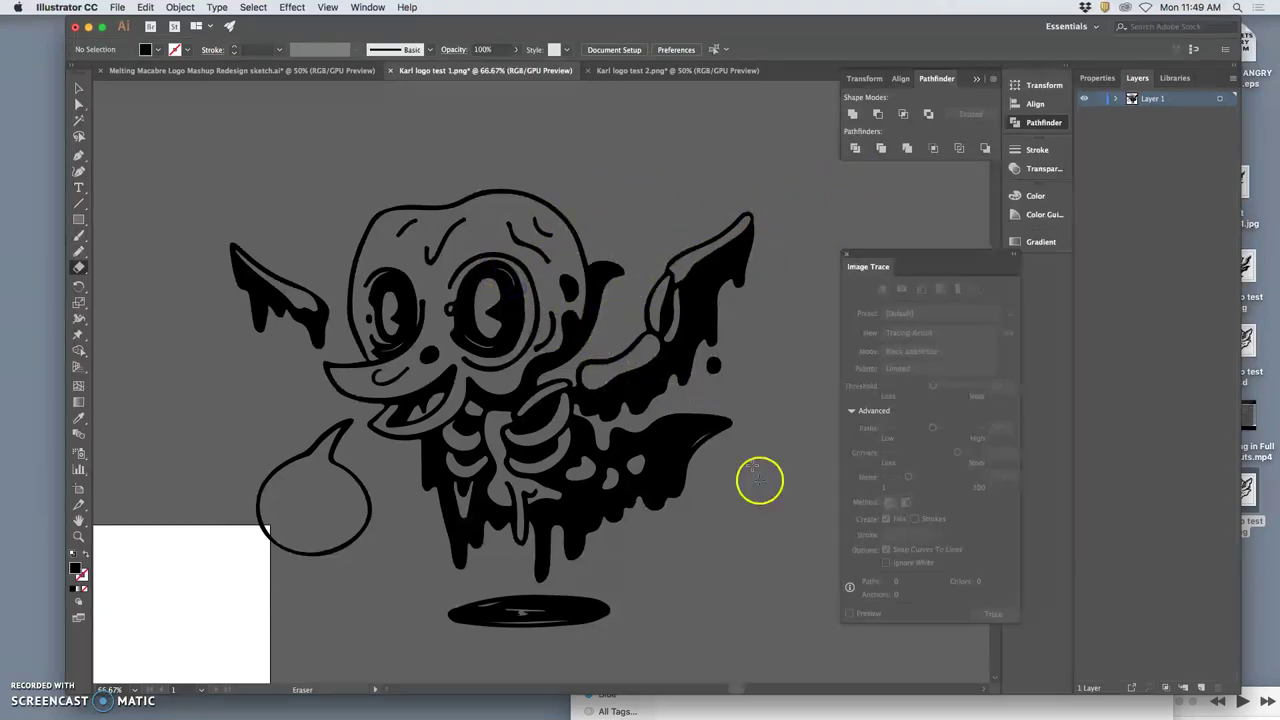
# Erase thin highlight streaks into the black oval beneath the character.
pyautogui.moveTo(732, 420); pyautogui.dragTo(707, 452)
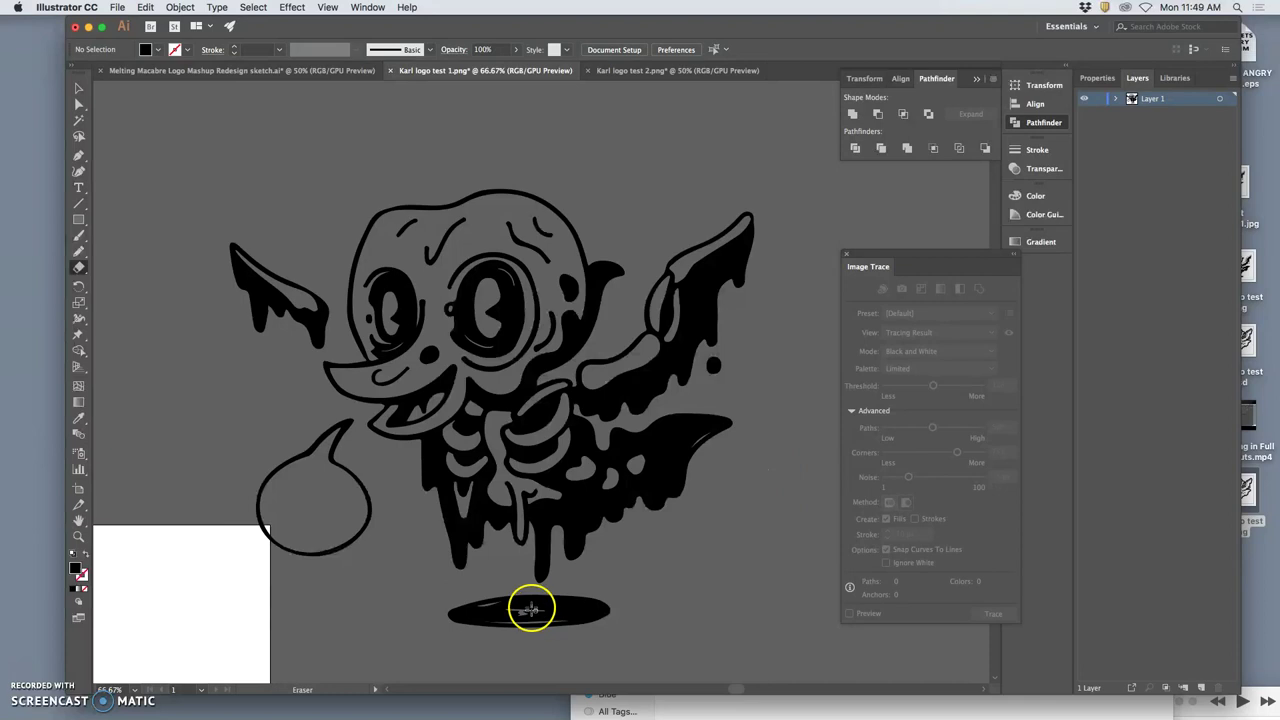
pyautogui.moveTo(511, 606); pyautogui.dragTo(481, 613)
pyautogui.press('super')
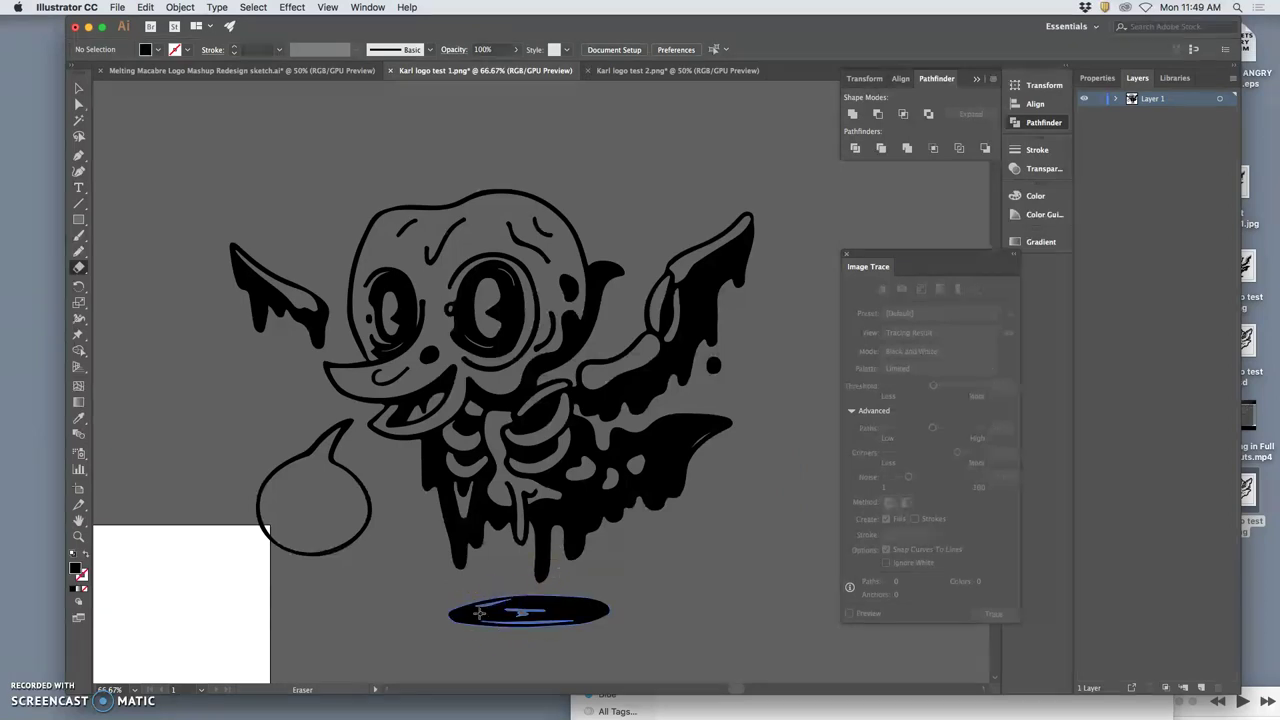
pyautogui.moveTo(480, 612)
pyautogui.mouseDown()
pyautogui.moveTo(505, 600)
pyautogui.moveTo(490, 624)
pyautogui.moveTo(508, 594)
pyautogui.moveTo(472, 614)
pyautogui.moveTo(563, 571)
pyautogui.moveTo(478, 617)
pyautogui.moveTo(500, 610)
pyautogui.mouseUp()
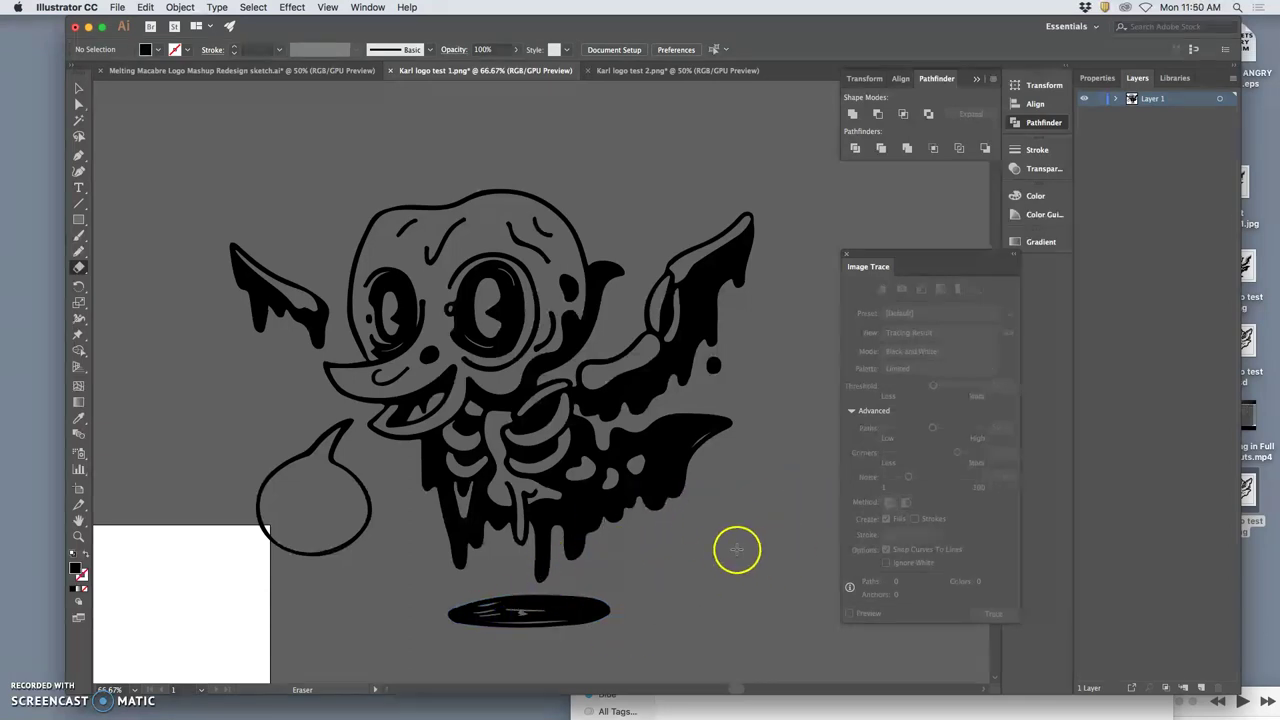
# Move the whole character artwork onto the white artboard and deselect it.
pyautogui.press('super+minus')
pyautogui.press('super+minus')
pyautogui.press('super+minus')
pyautogui.press('super+minus')
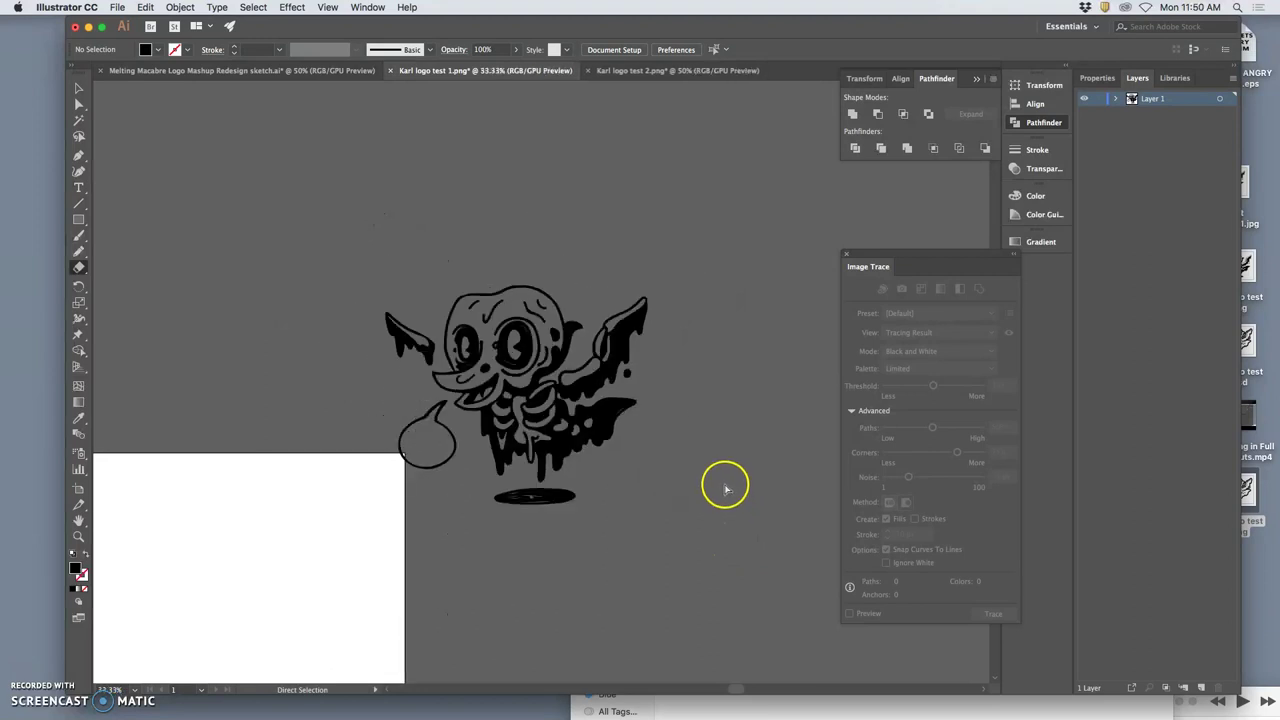
pyautogui.click(79, 88)
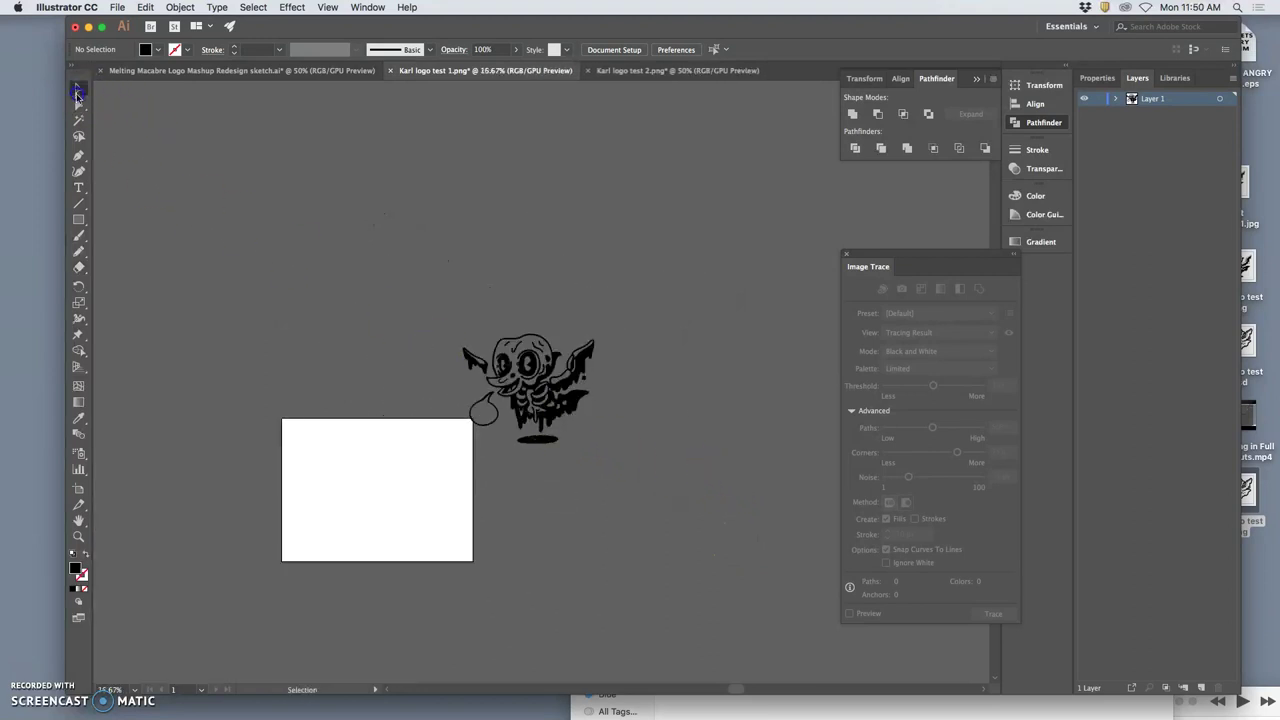
pyautogui.moveTo(560, 400); pyautogui.dragTo(418, 499)
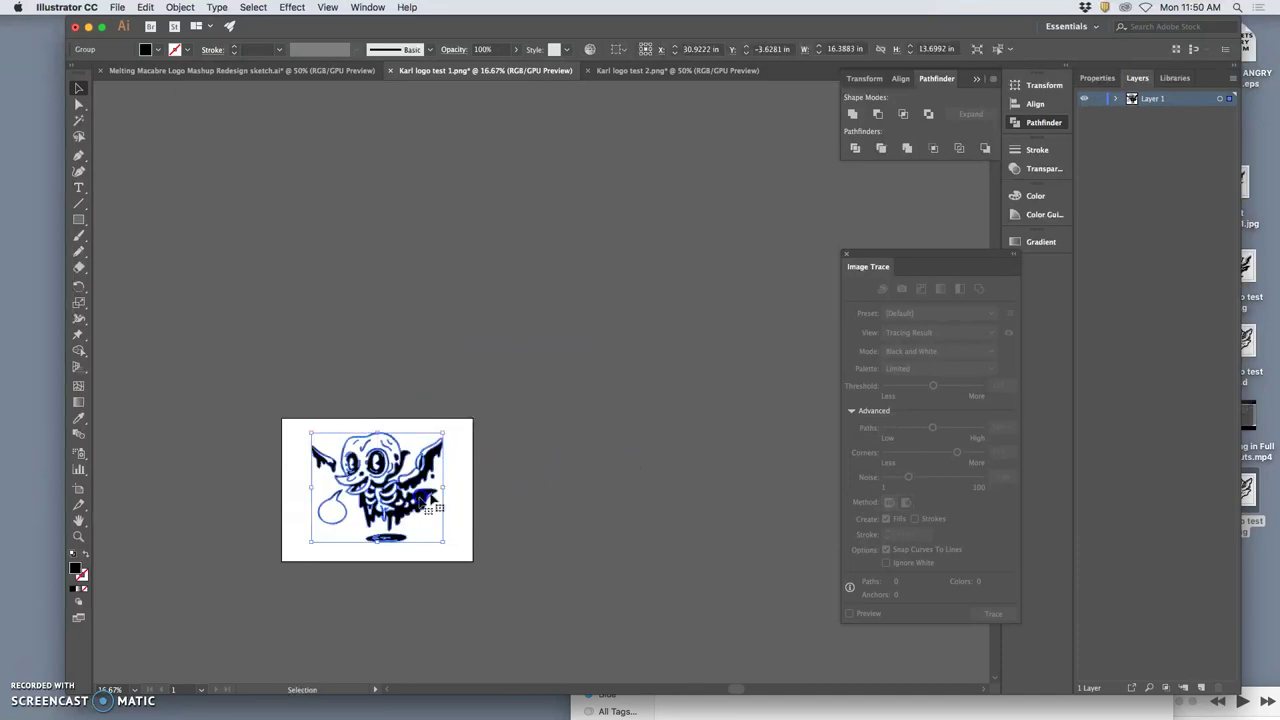
pyautogui.click(540, 500)
# Open Simplify for the whole character group with the preview and original outline shown.
pyautogui.press('super+plus')
pyautogui.press('super+plus')
pyautogui.press('super+plus')
pyautogui.press('super+plus')
pyautogui.press('super+plus')
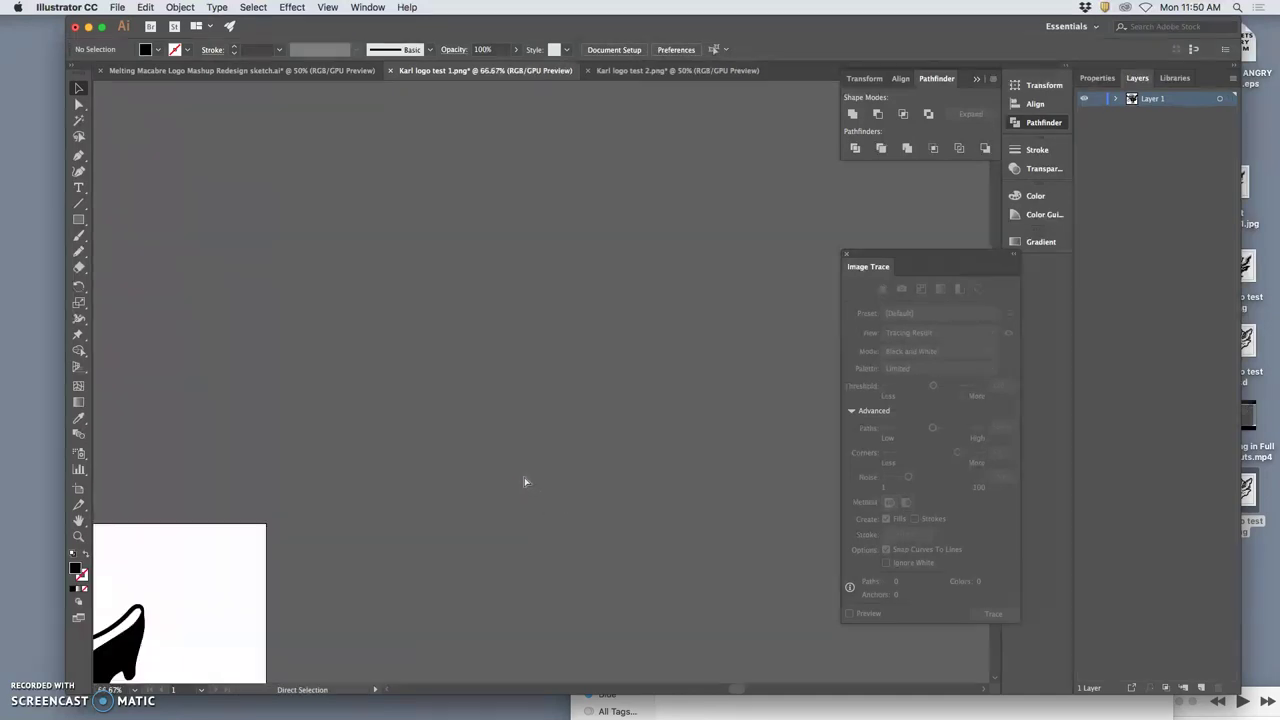
pyautogui.moveTo(400, 492); pyautogui.dragTo(774, 211)
pyautogui.moveTo(540, 368); pyautogui.dragTo(714, 220)
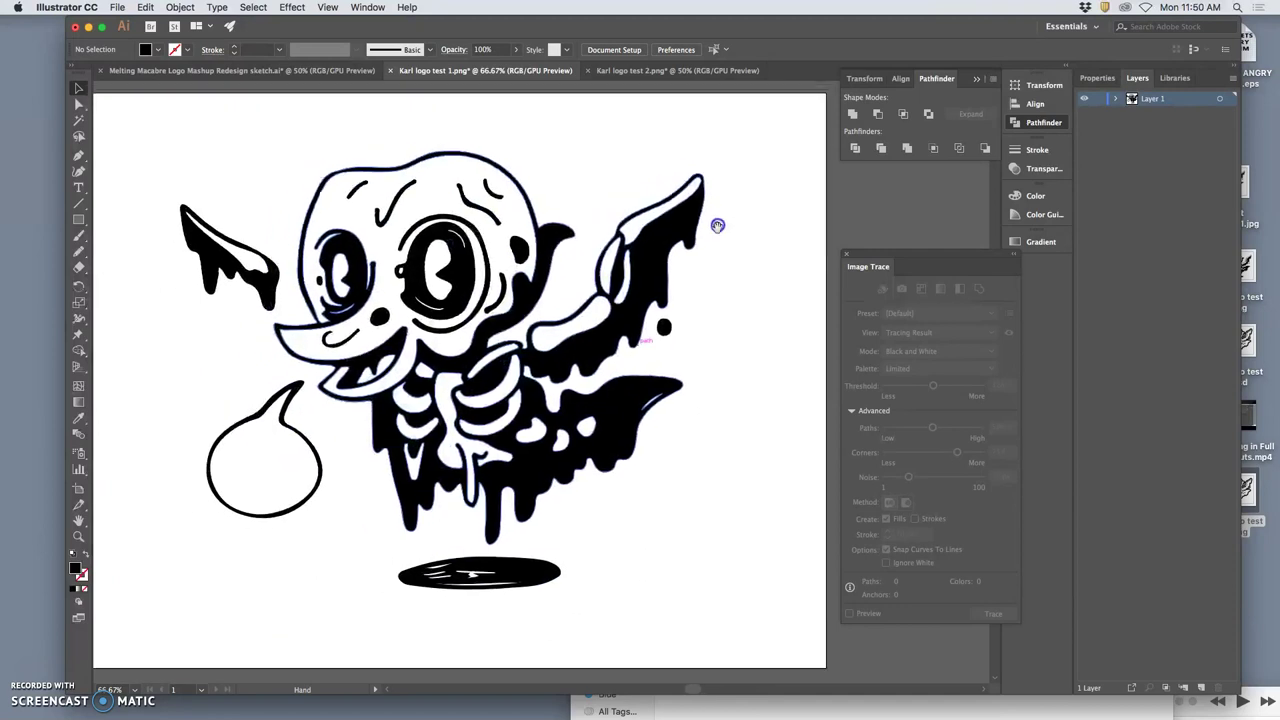
pyautogui.press('v')
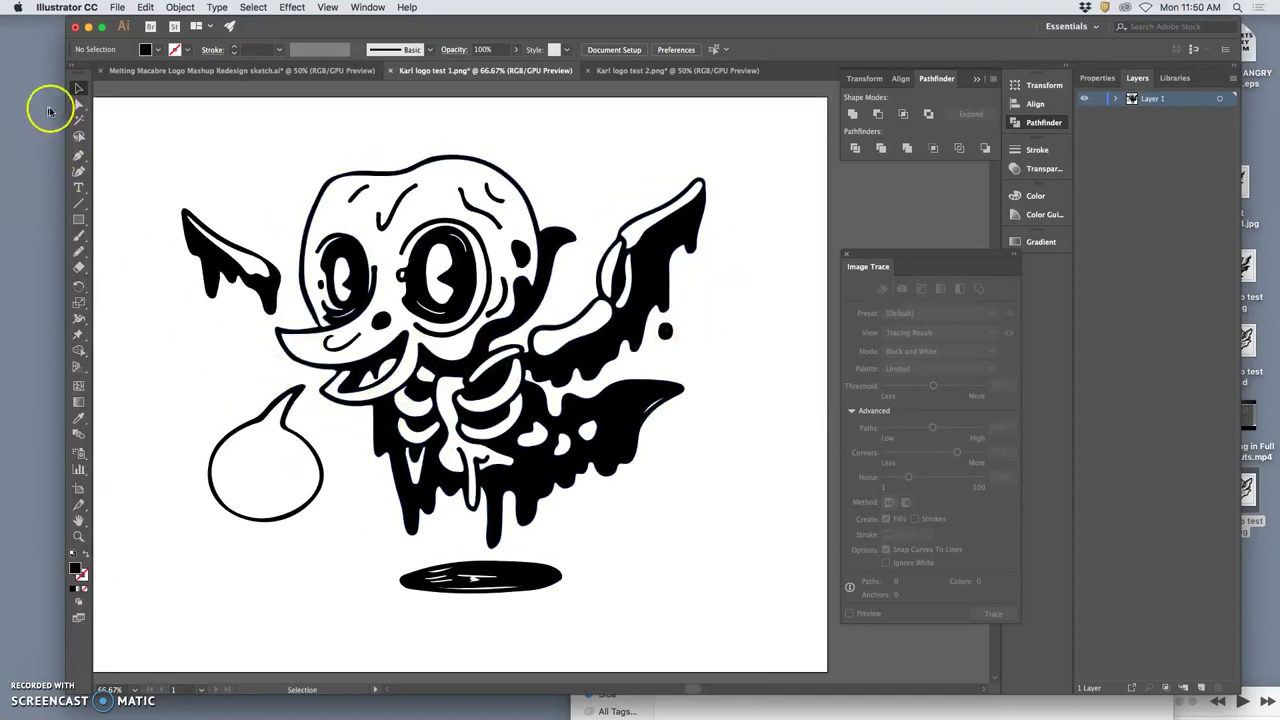
pyautogui.click(320, 258)
pyautogui.click(179, 7)
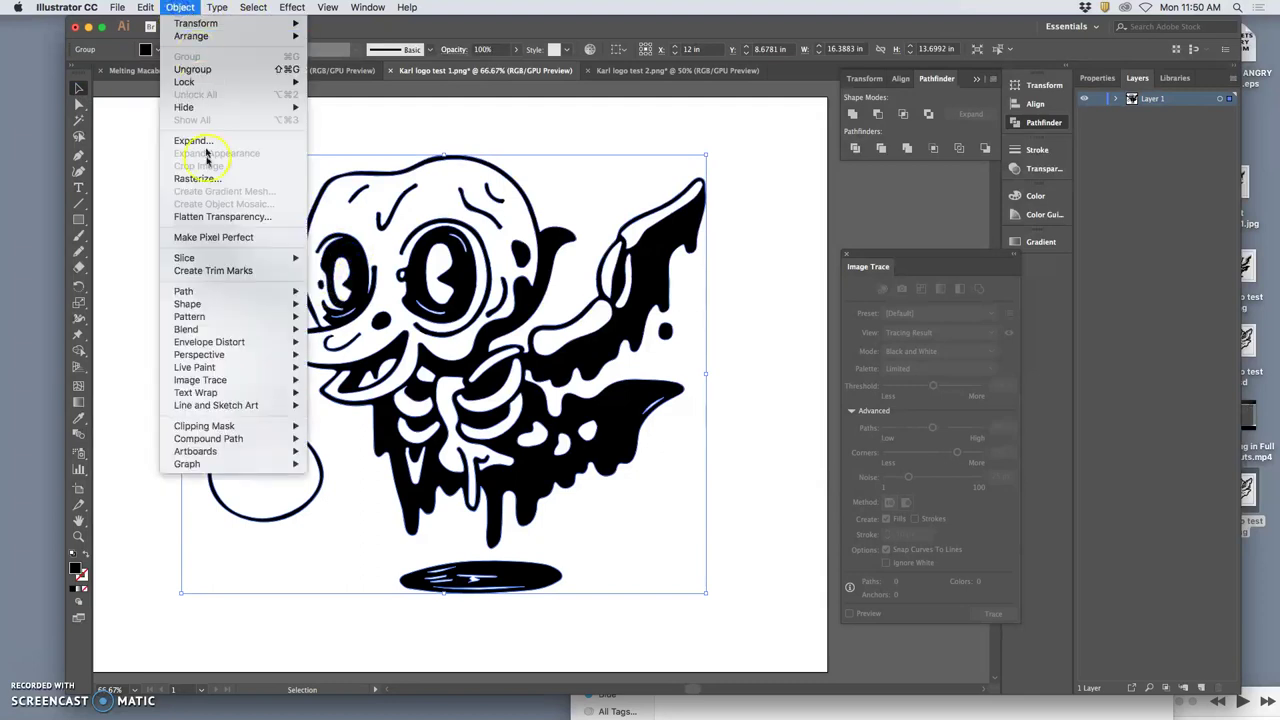
pyautogui.moveTo(228, 291)
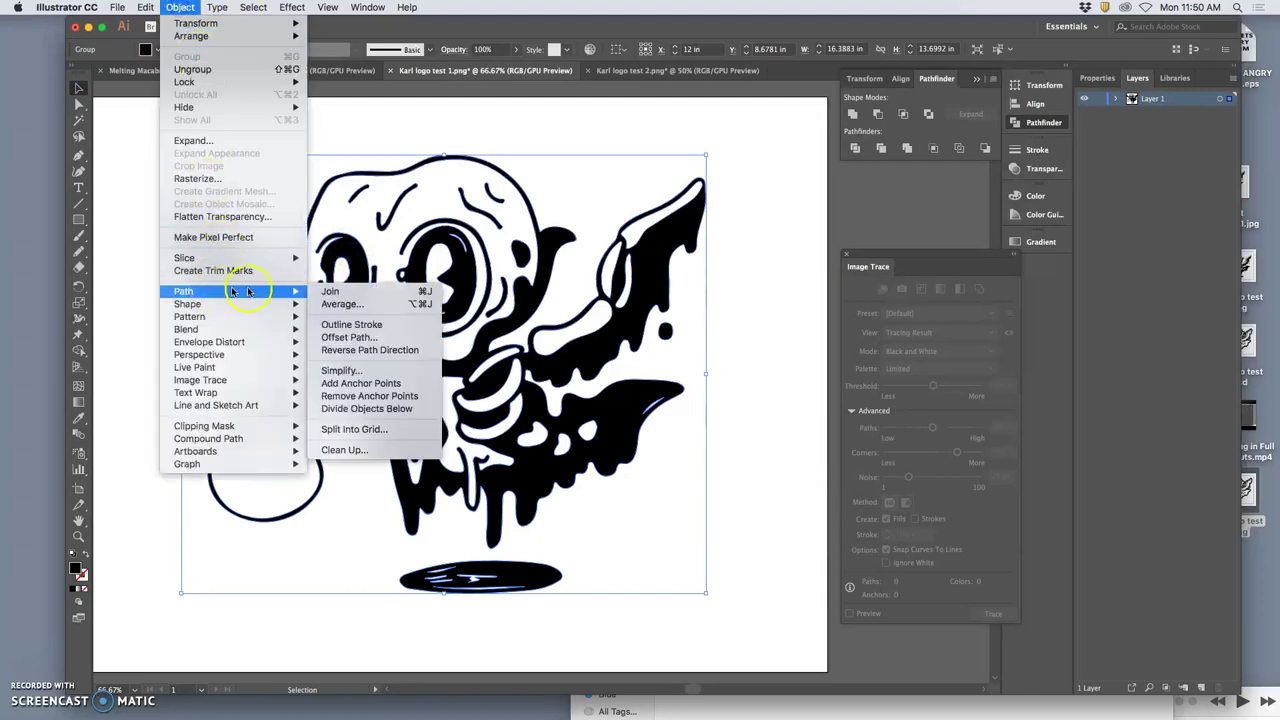
pyautogui.click(375, 375)
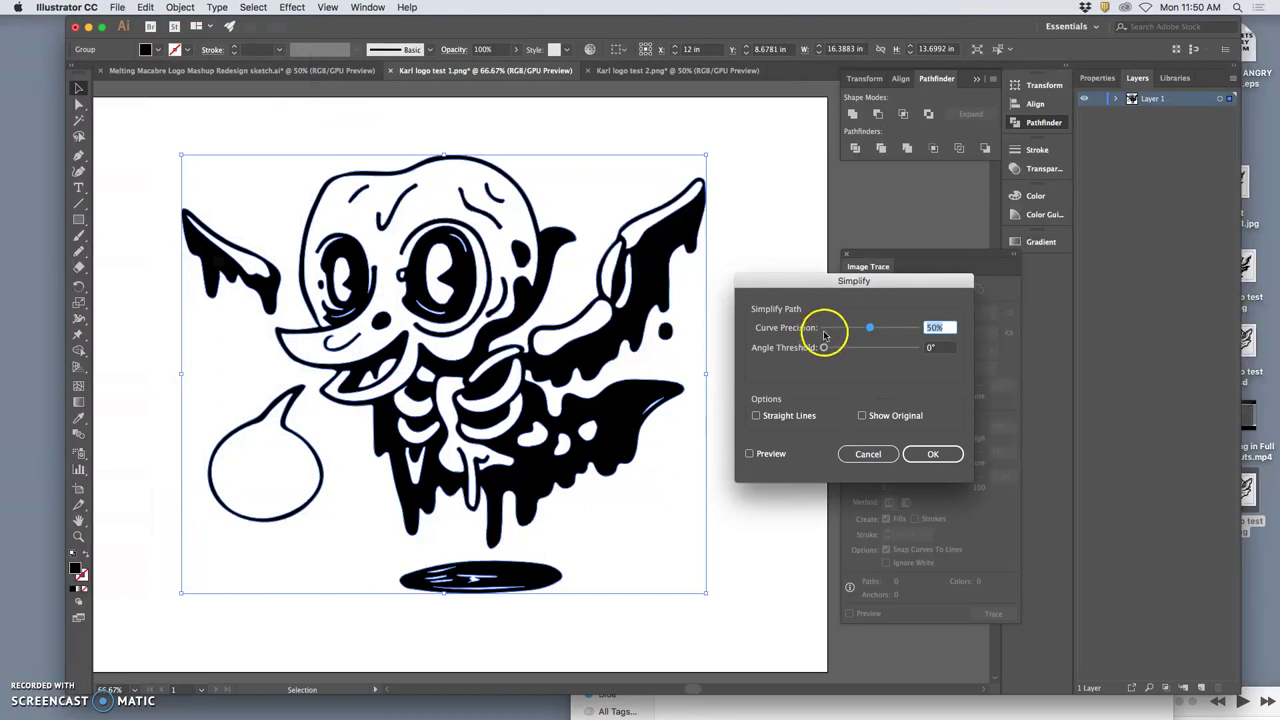
pyautogui.click(751, 455)
pyautogui.click(862, 416)
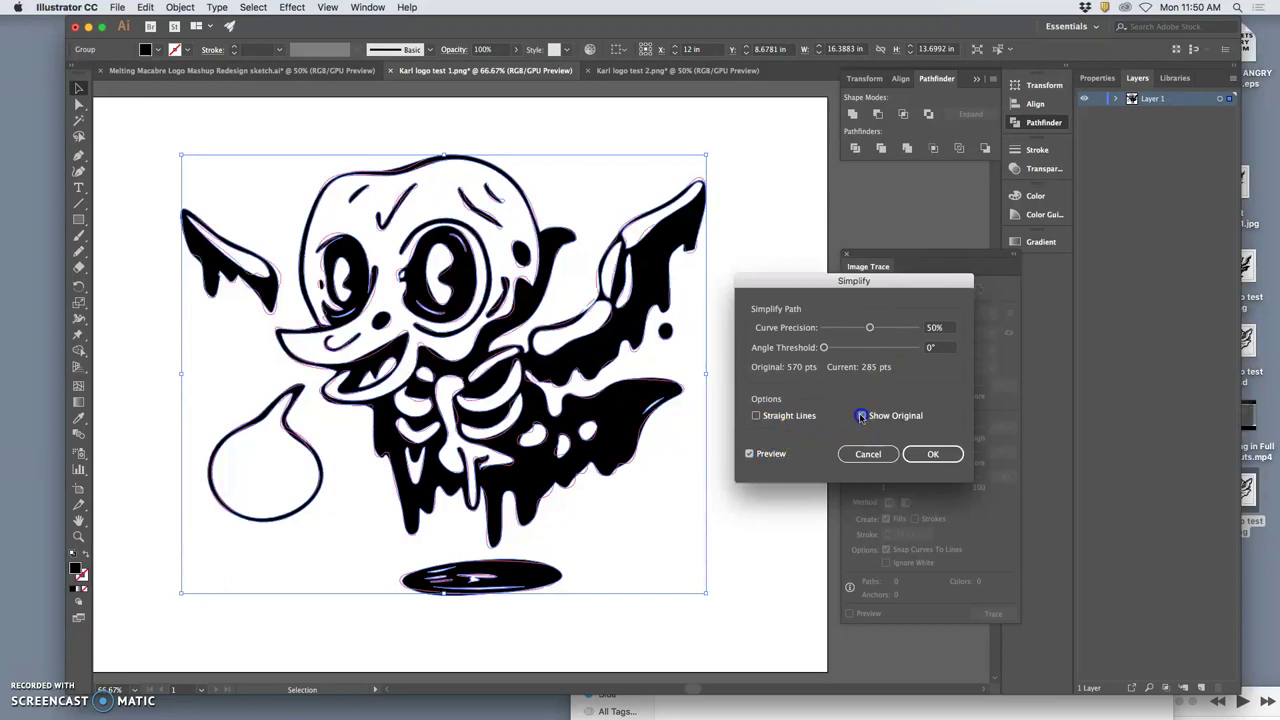
# Simplify the character's paths with 88% curve precision and a 137° angle threshold.
pyautogui.moveTo(869, 327); pyautogui.dragTo(916, 328)
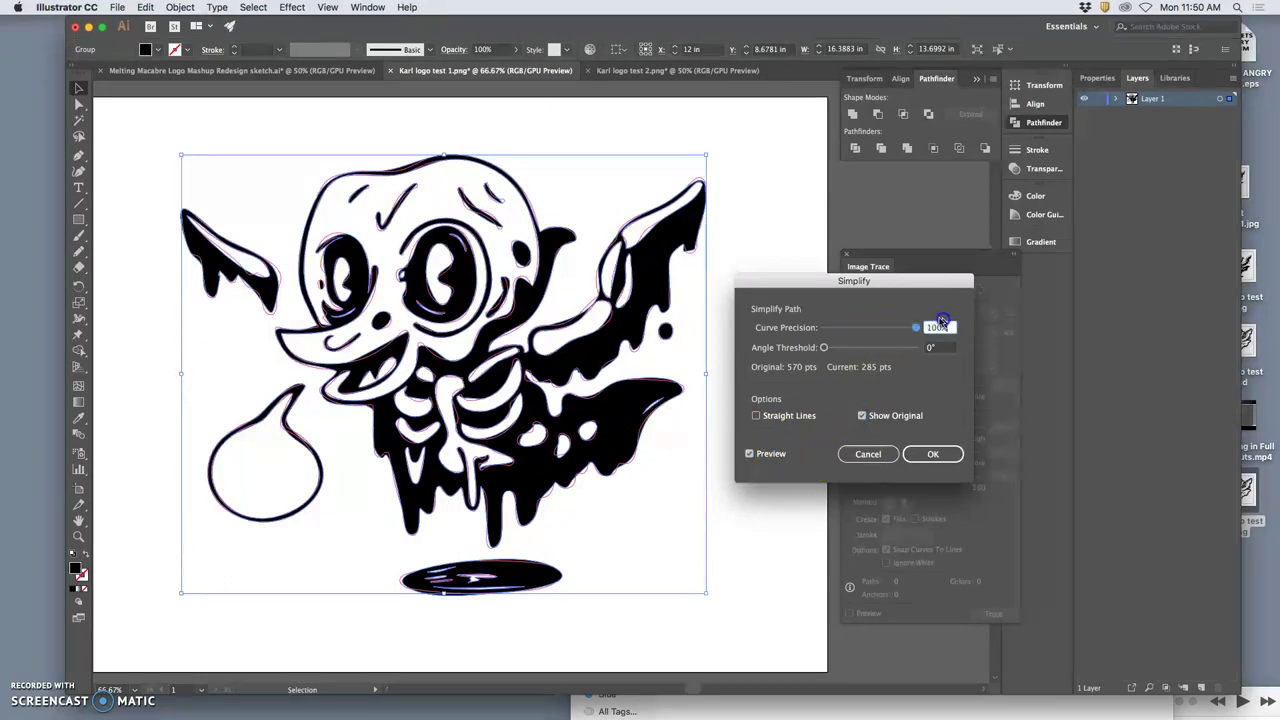
pyautogui.moveTo(823, 347); pyautogui.dragTo(928, 344)
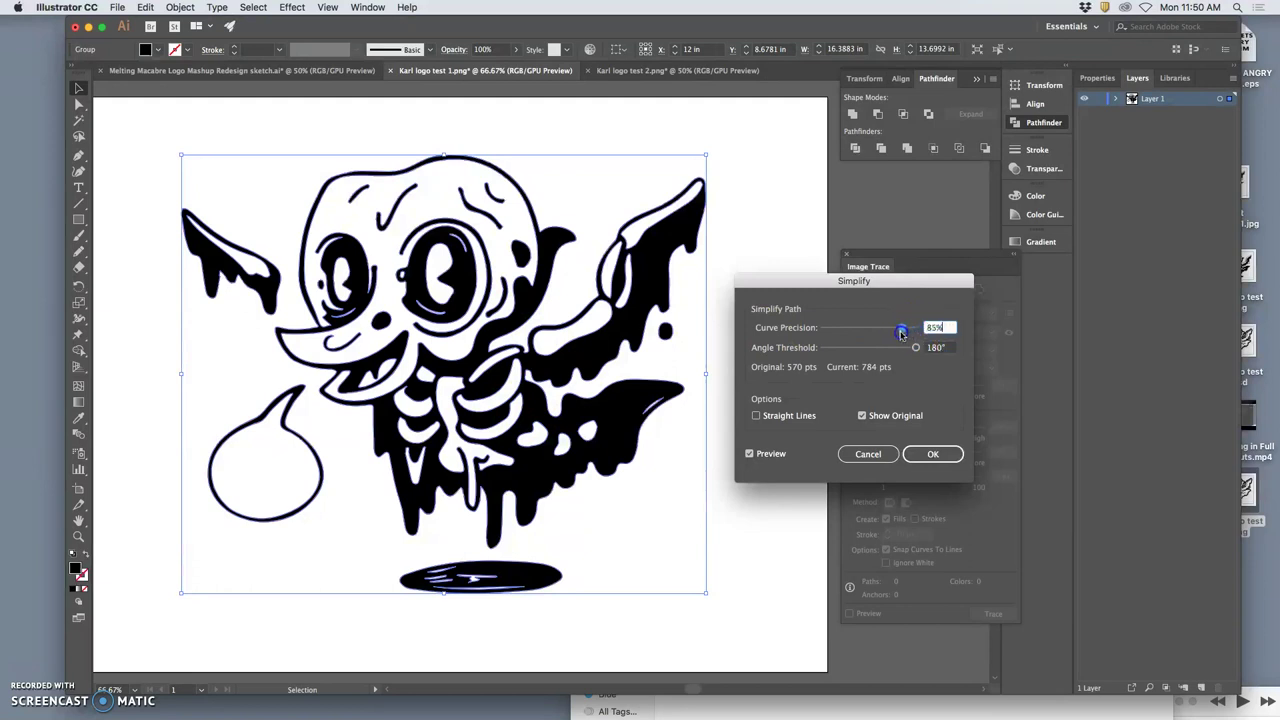
pyautogui.moveTo(902, 334); pyautogui.dragTo(903, 350)
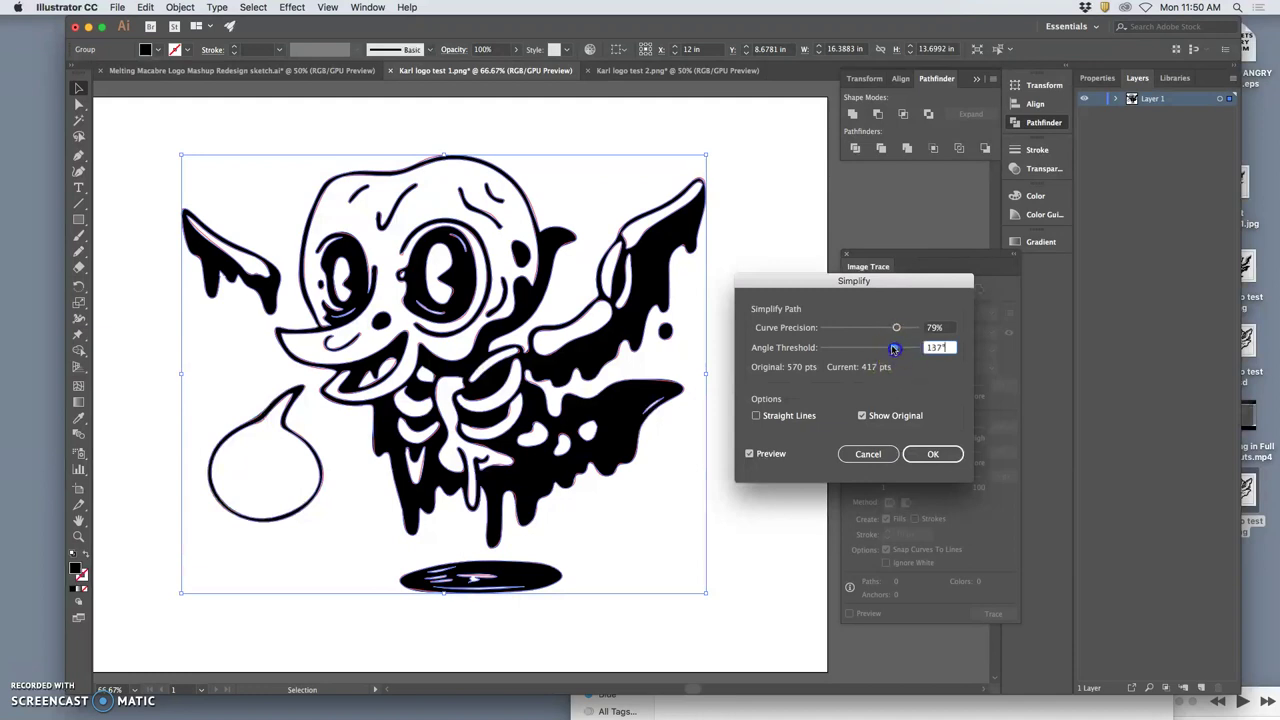
pyautogui.moveTo(897, 330); pyautogui.dragTo(905, 331)
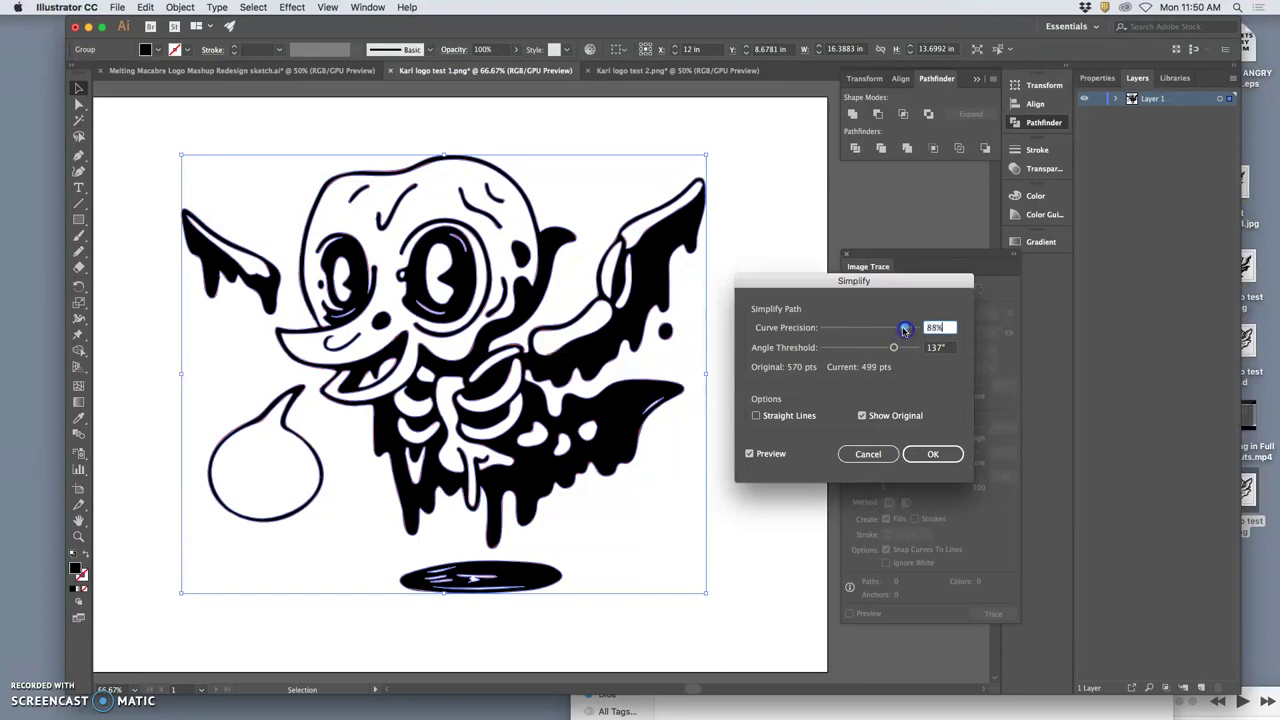
pyautogui.click(934, 454)
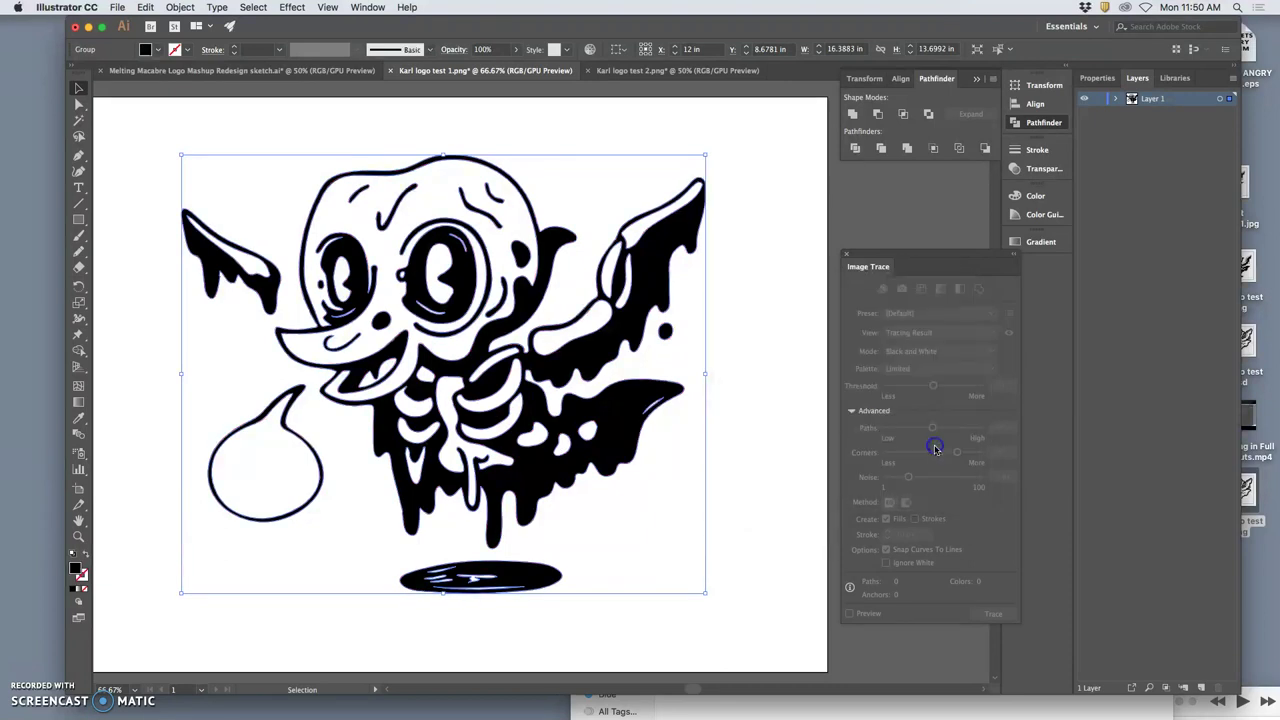
pyautogui.click(797, 461)
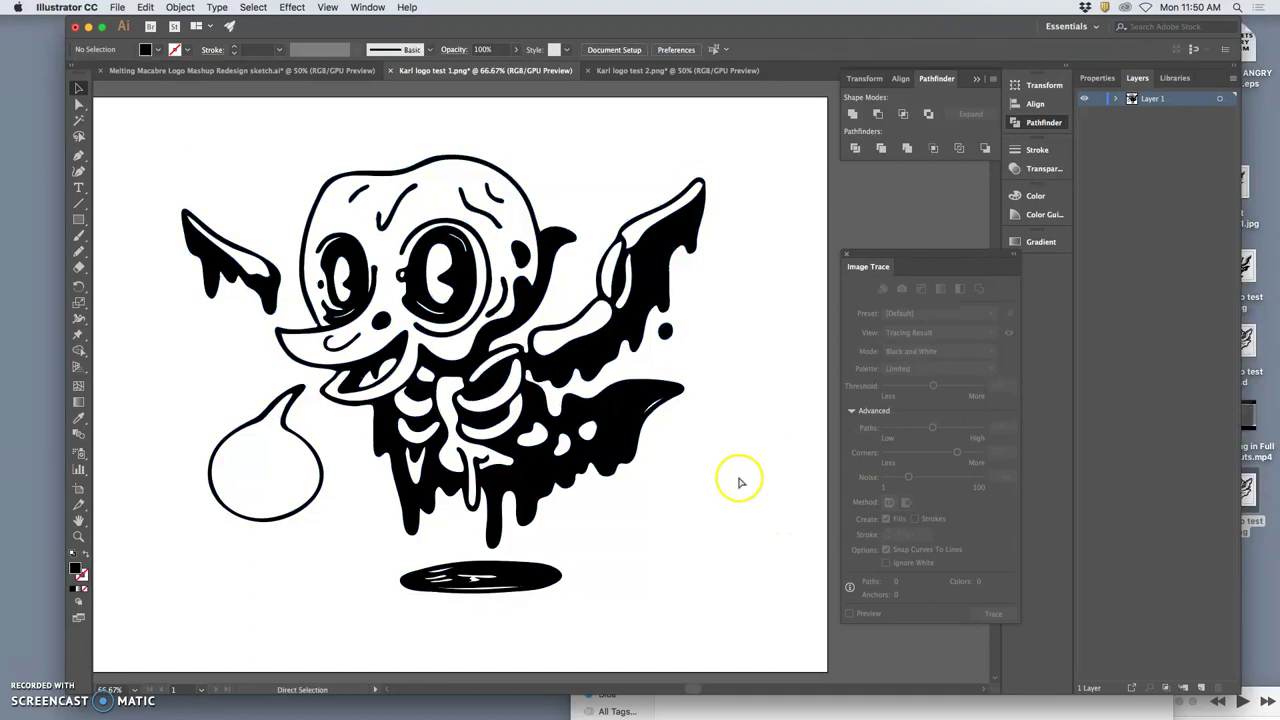
# Compare the artwork before and after simplification by undoing and redoing the changes, ending with the simplified version.
pyautogui.press('super+z')
pyautogui.press('super+z')
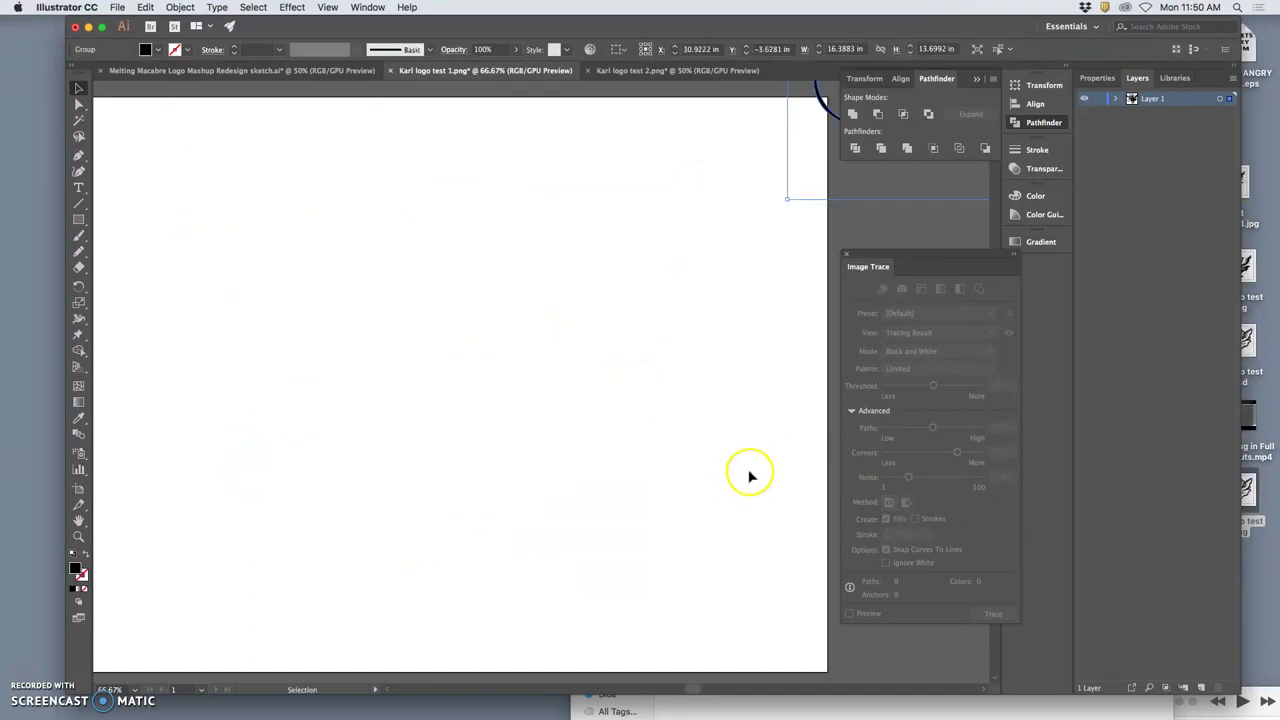
pyautogui.click(146, 7)
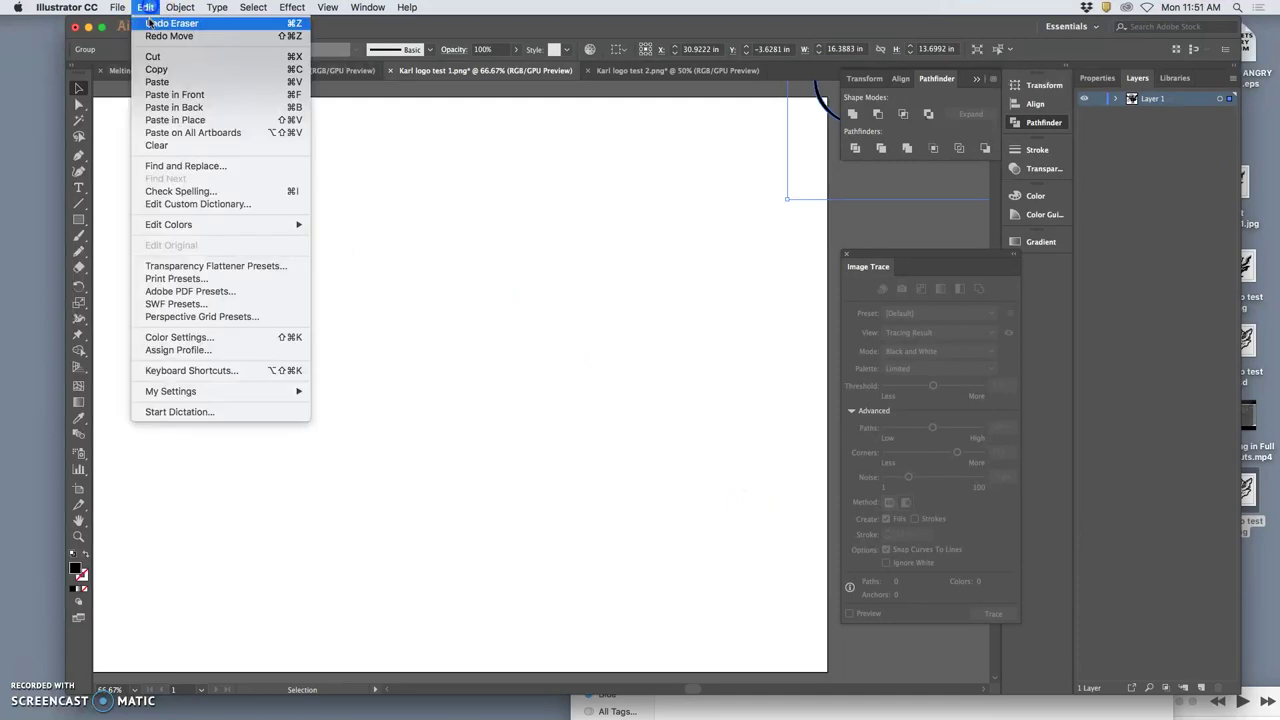
pyautogui.click(158, 37)
pyautogui.click(146, 7)
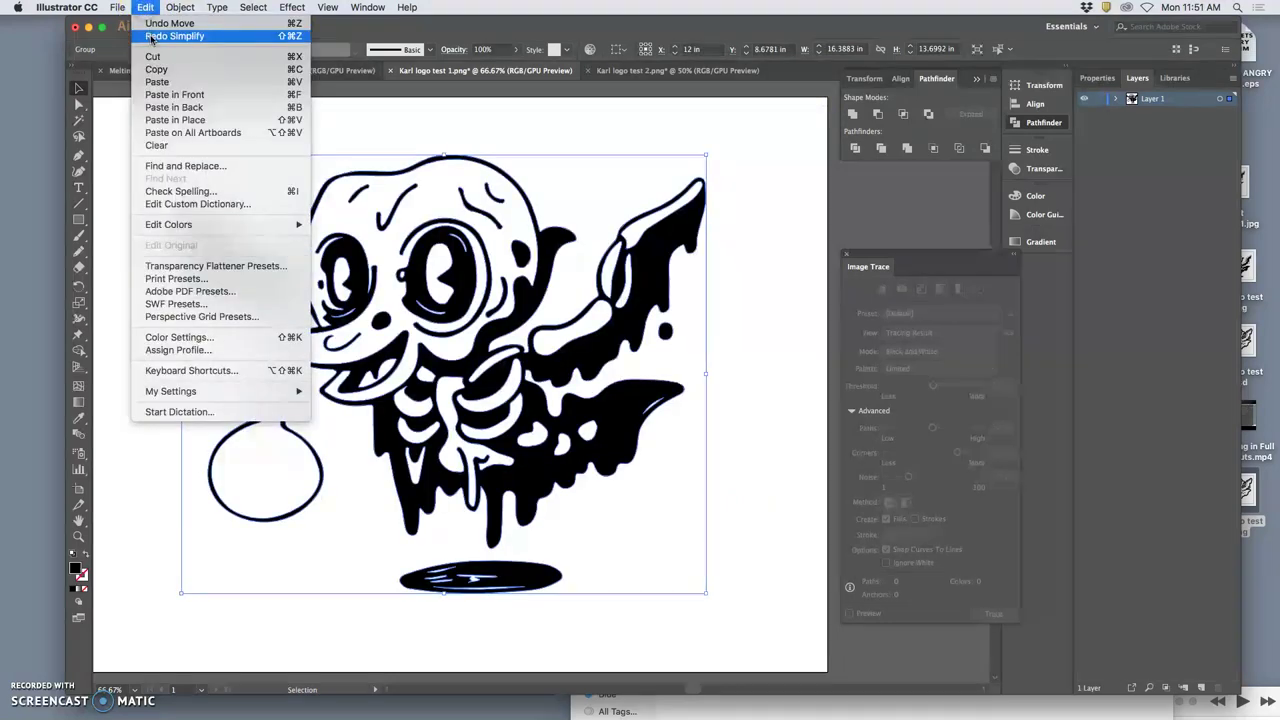
pyautogui.click(152, 37)
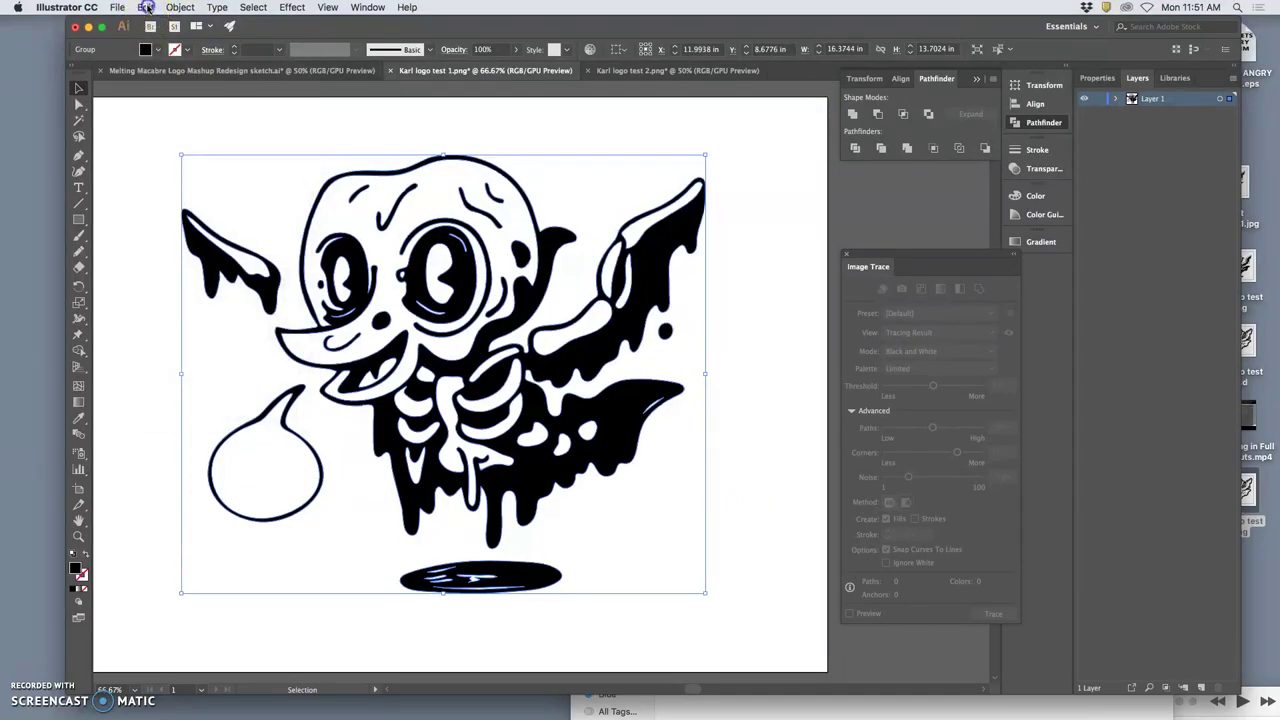
pyautogui.click(146, 7)
pyautogui.click(153, 24)
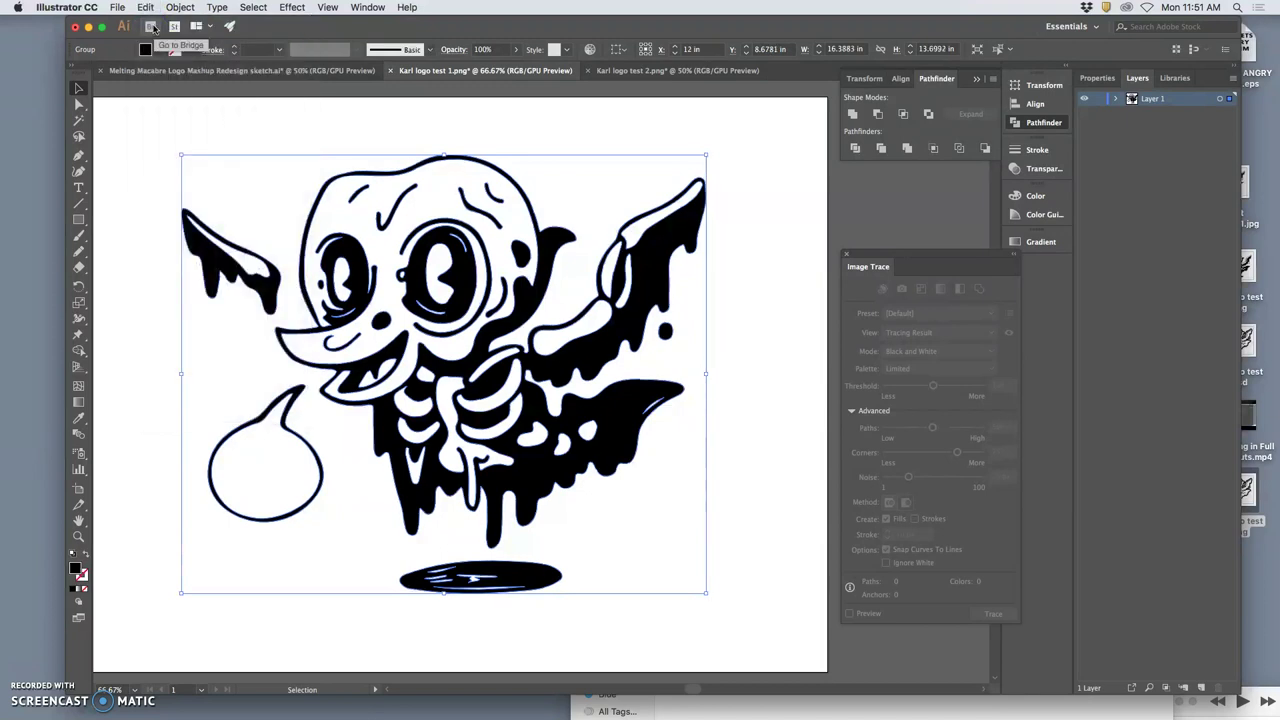
pyautogui.click(146, 7)
pyautogui.click(148, 37)
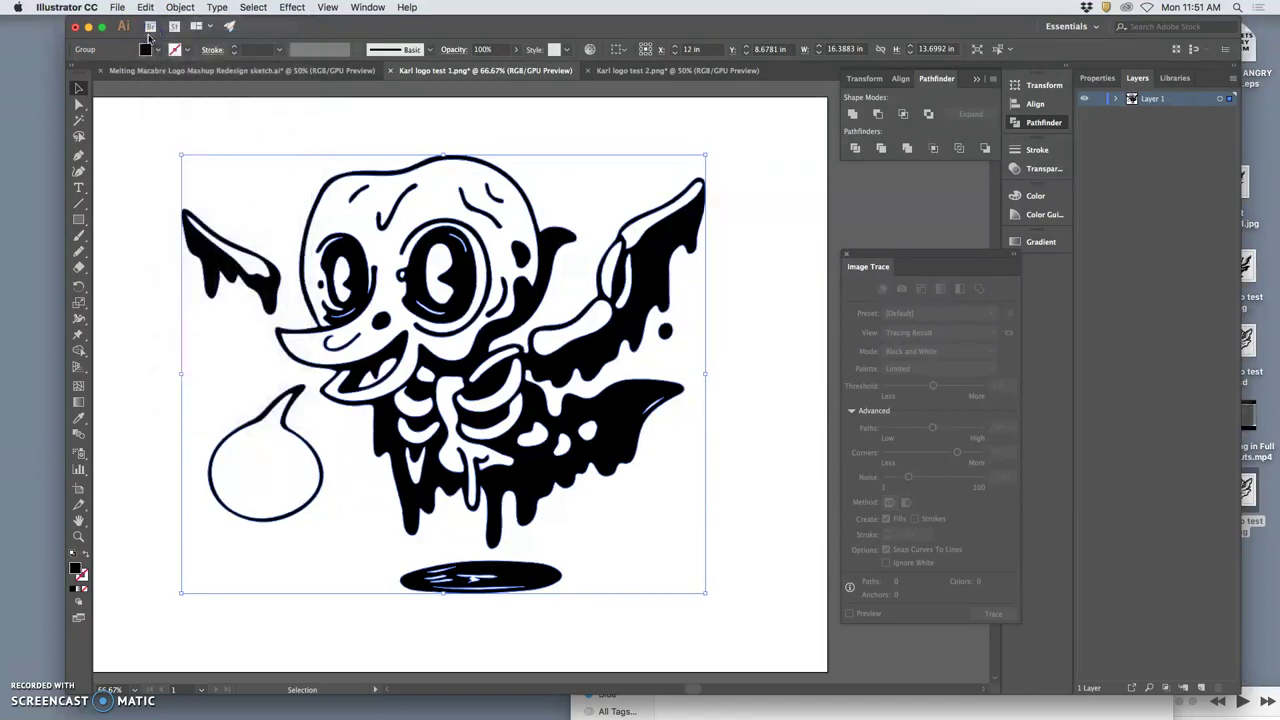
pyautogui.click(786, 366)
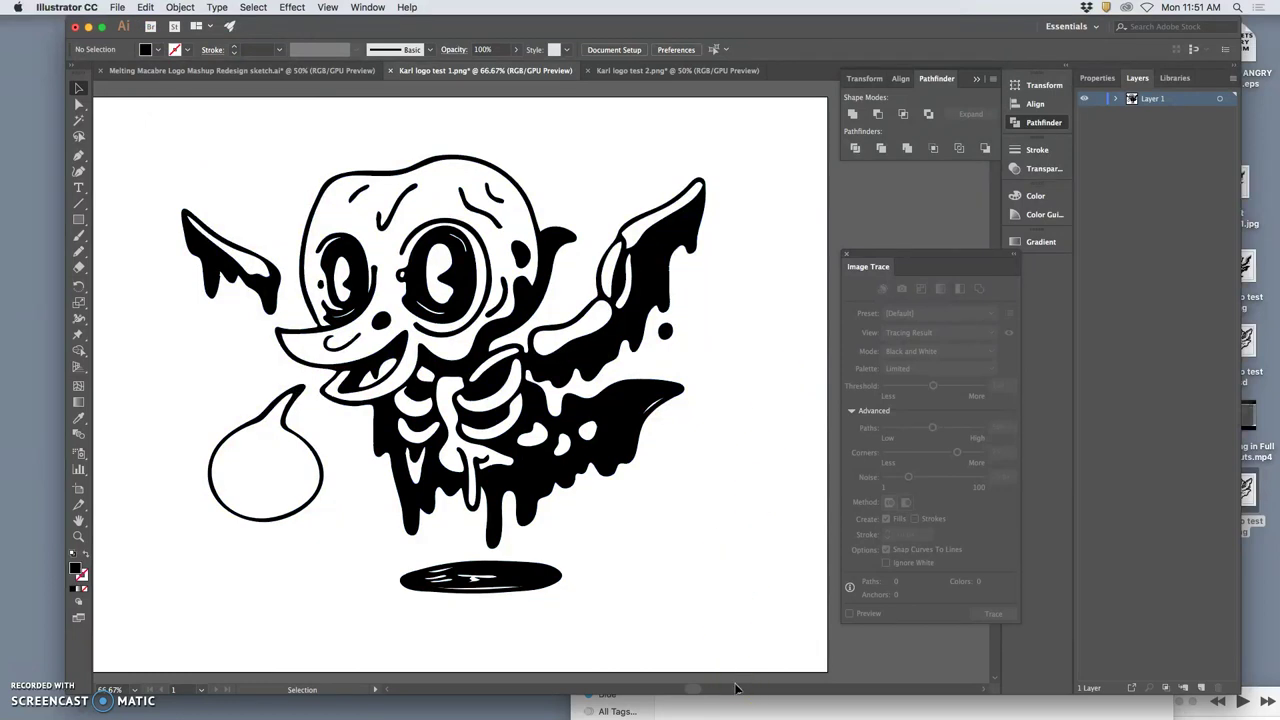
# Redraw the outer edge of the check-shaped forehead wrinkle's short hooked end with the Pencil tool to smooth out its corner.
pyautogui.press('super+equal')
pyautogui.press('super+equal')
pyautogui.press('super+equal')
pyautogui.press('super+equal')
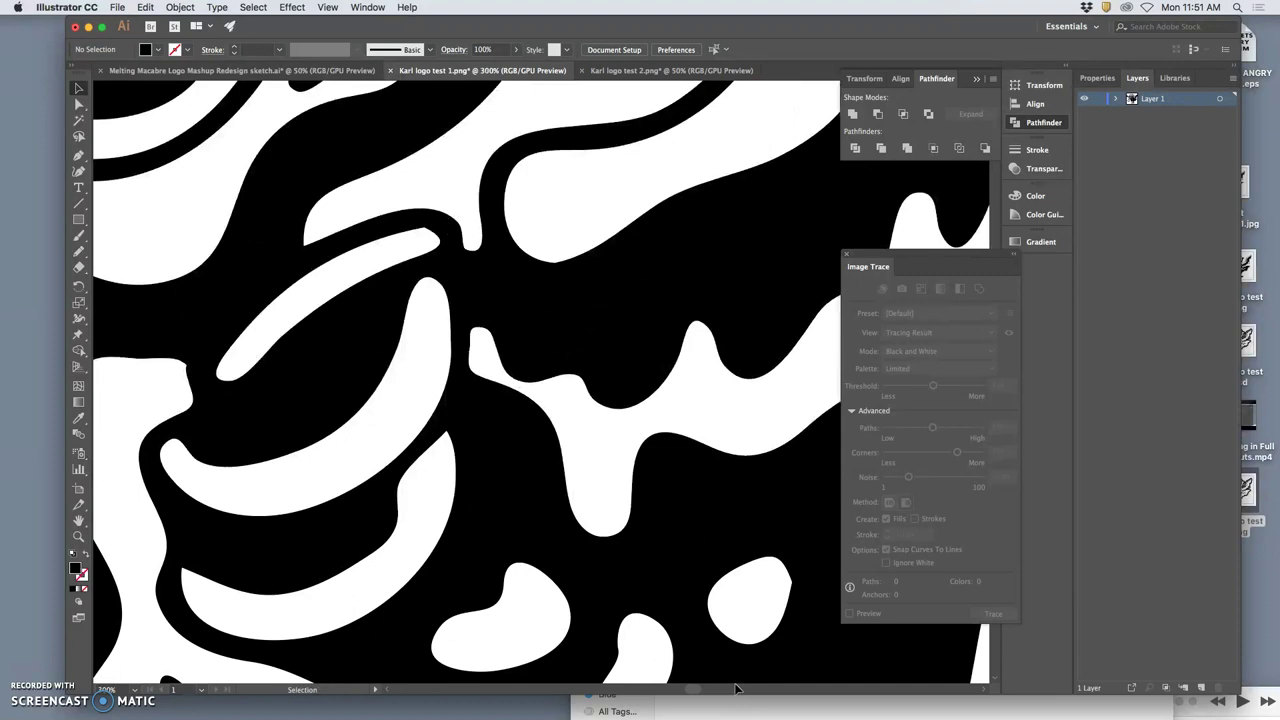
pyautogui.hscroll(-5, 437, 515)
pyautogui.scroll(5, 437, 517)
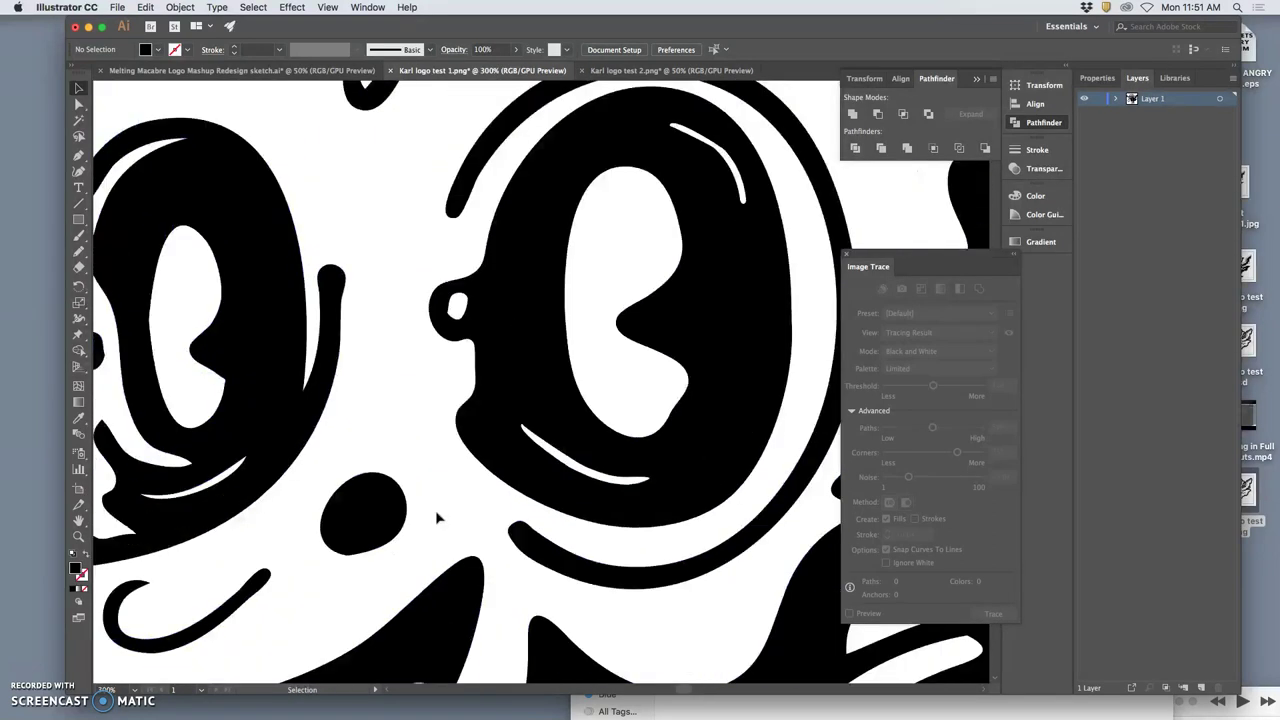
pyautogui.scroll(15, 435, 510)
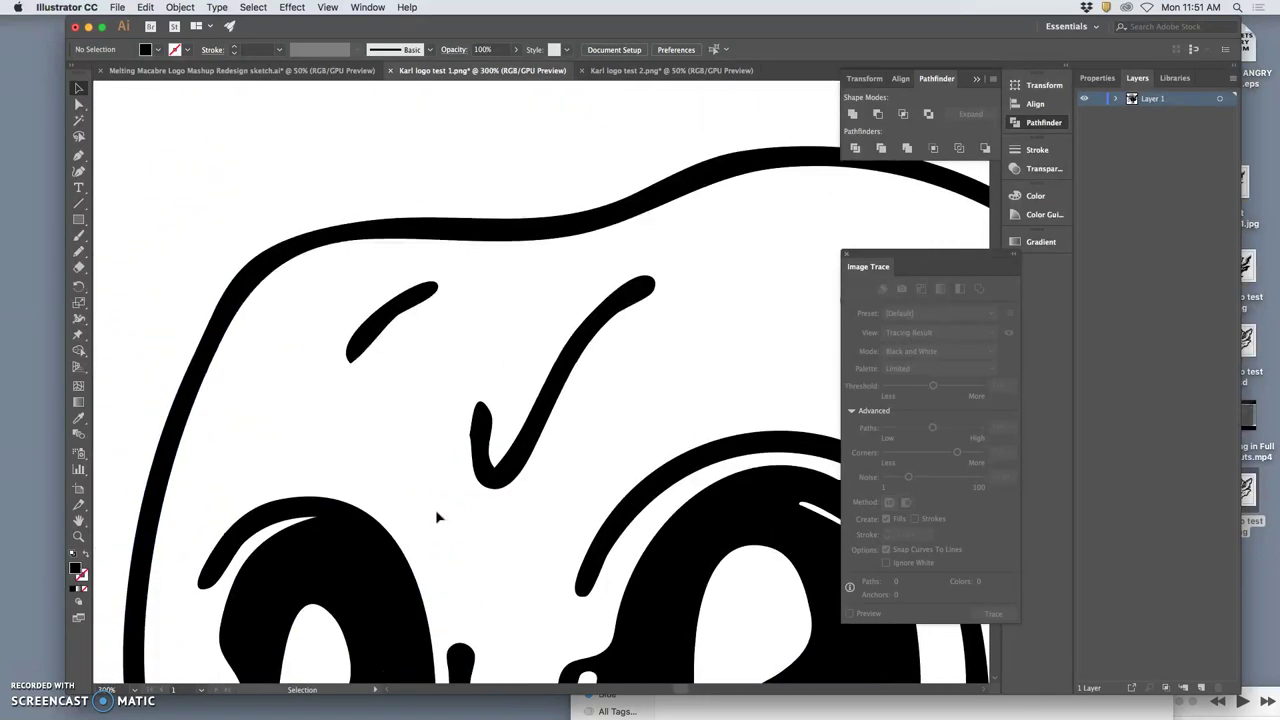
pyautogui.scroll(-2, 435, 517)
pyautogui.press('super+equal')
pyautogui.press('super+equal')
pyautogui.press('super+equal')
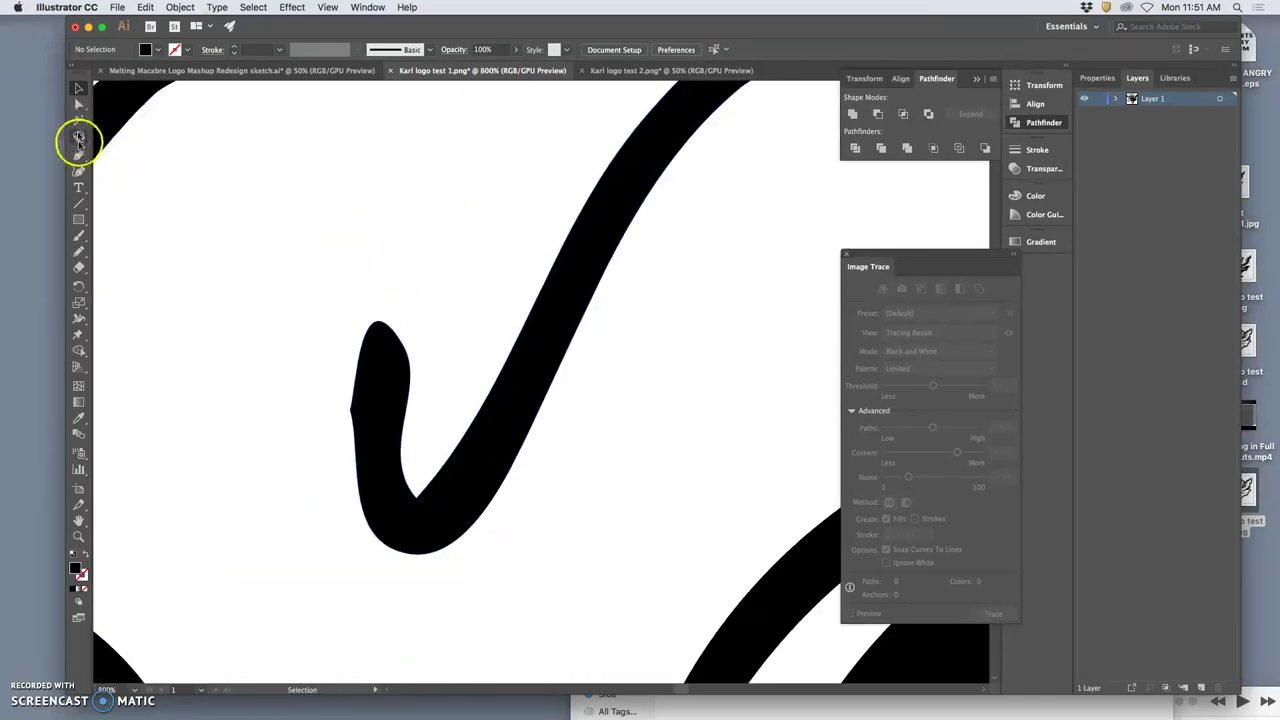
pyautogui.click(79, 251)
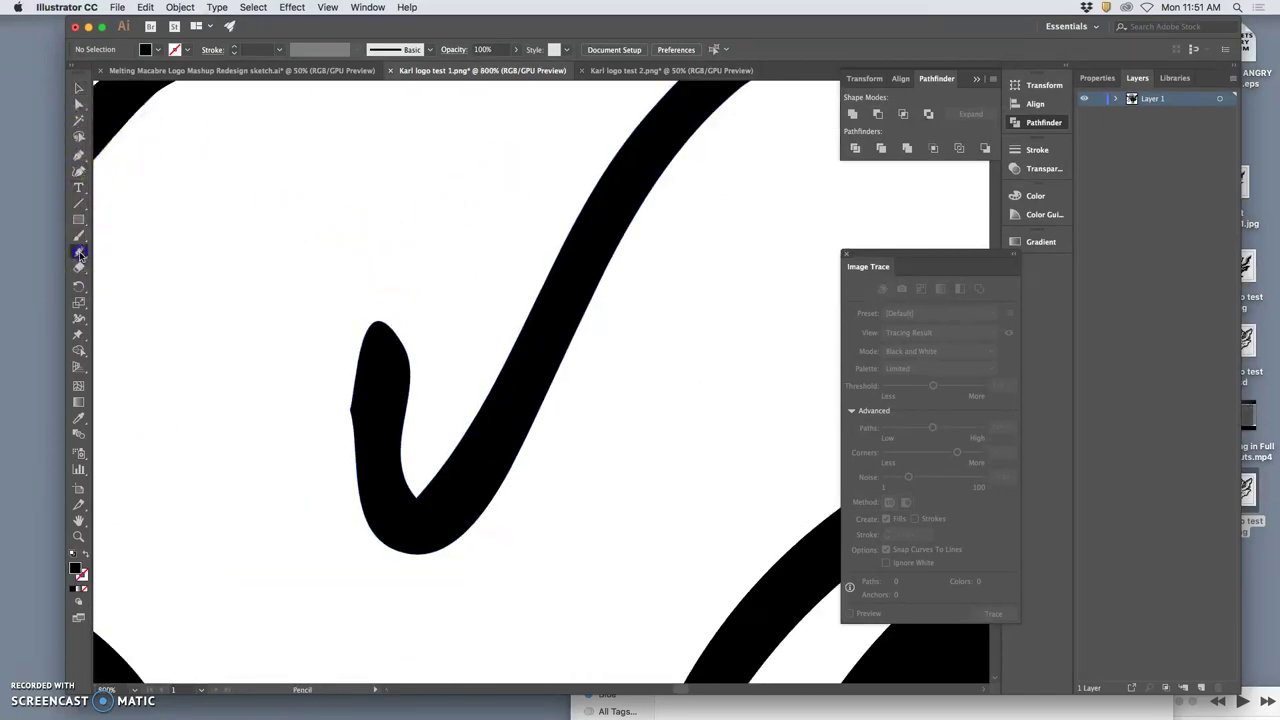
pyautogui.click(373, 418)
pyautogui.click(79, 104)
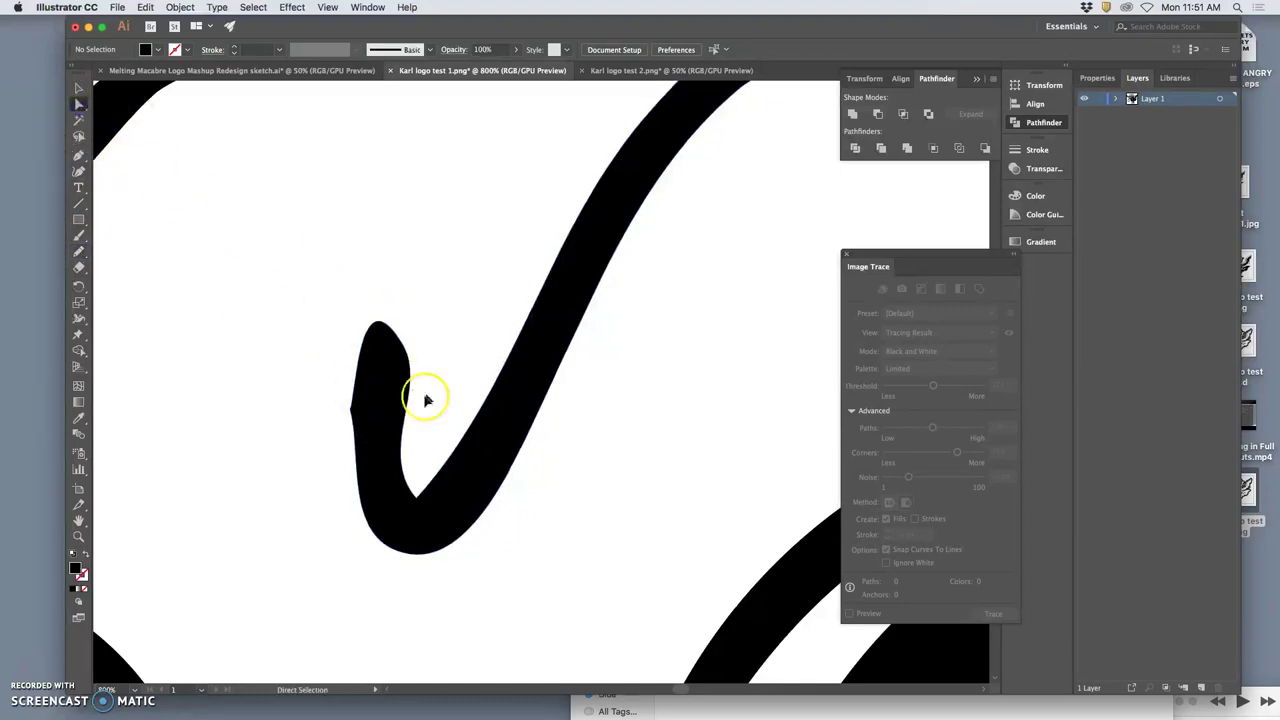
pyautogui.click(399, 391)
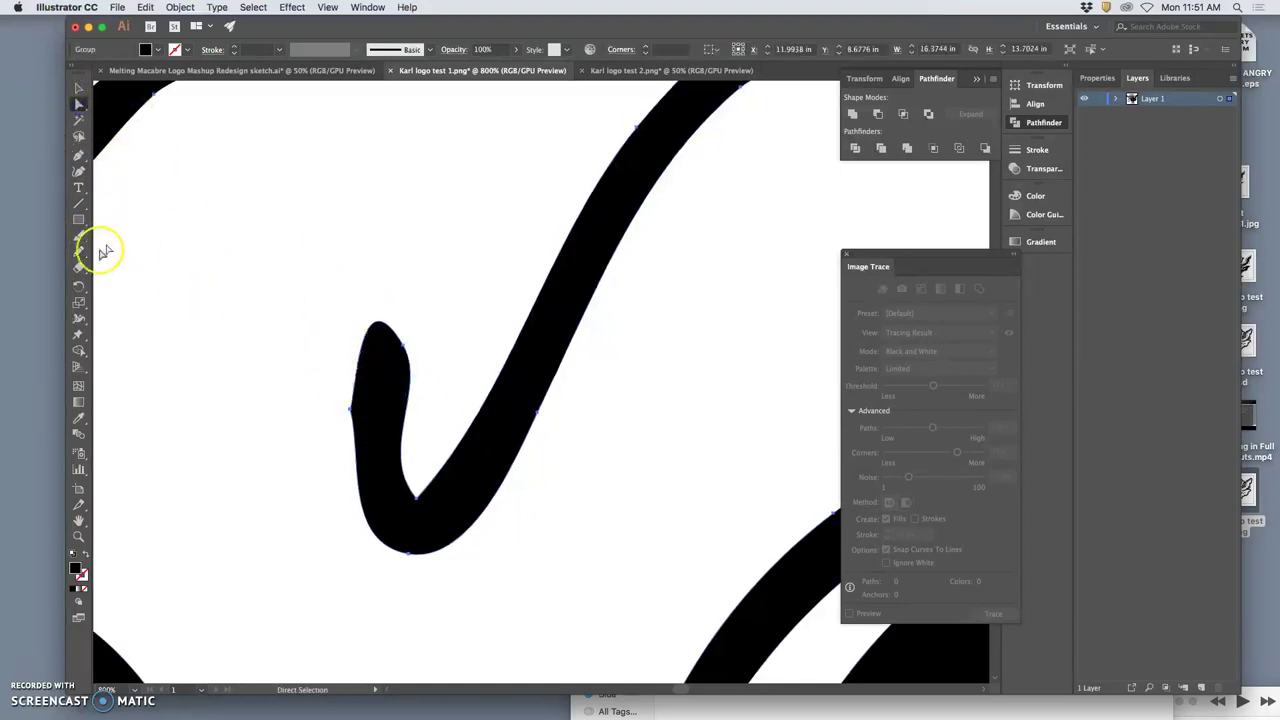
pyautogui.click(80, 251)
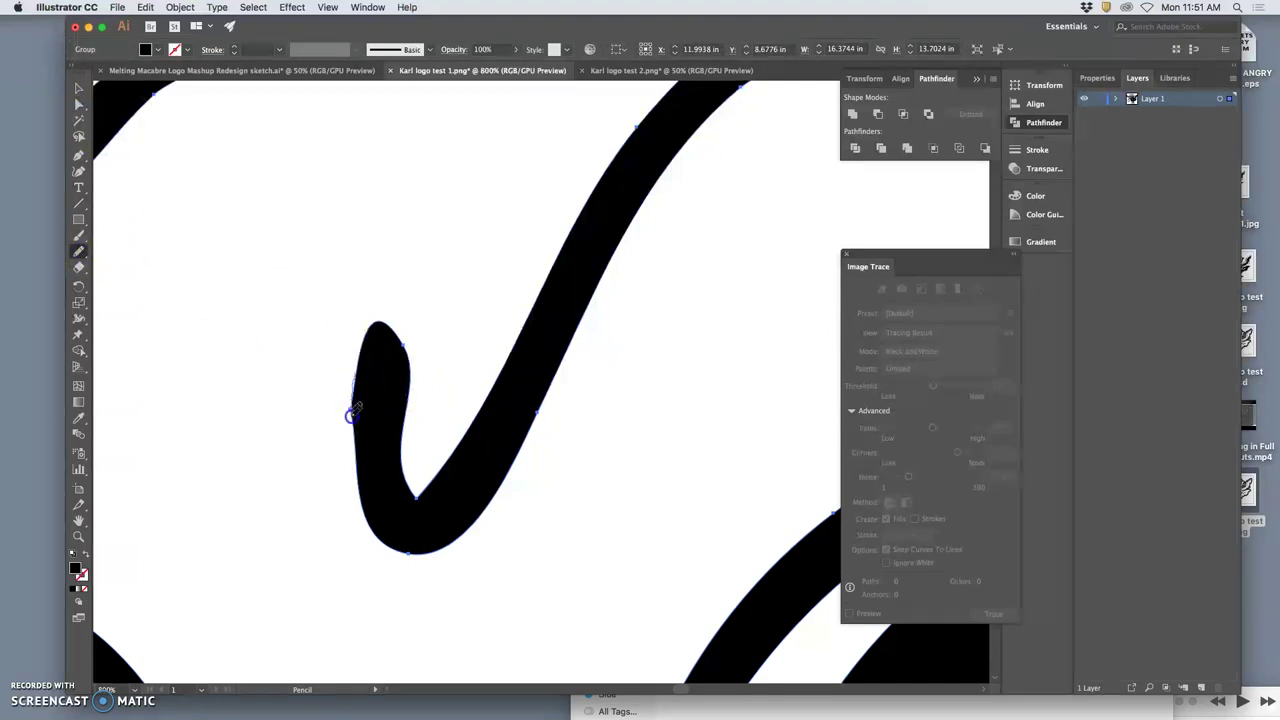
pyautogui.moveTo(372, 488); pyautogui.dragTo(367, 337)
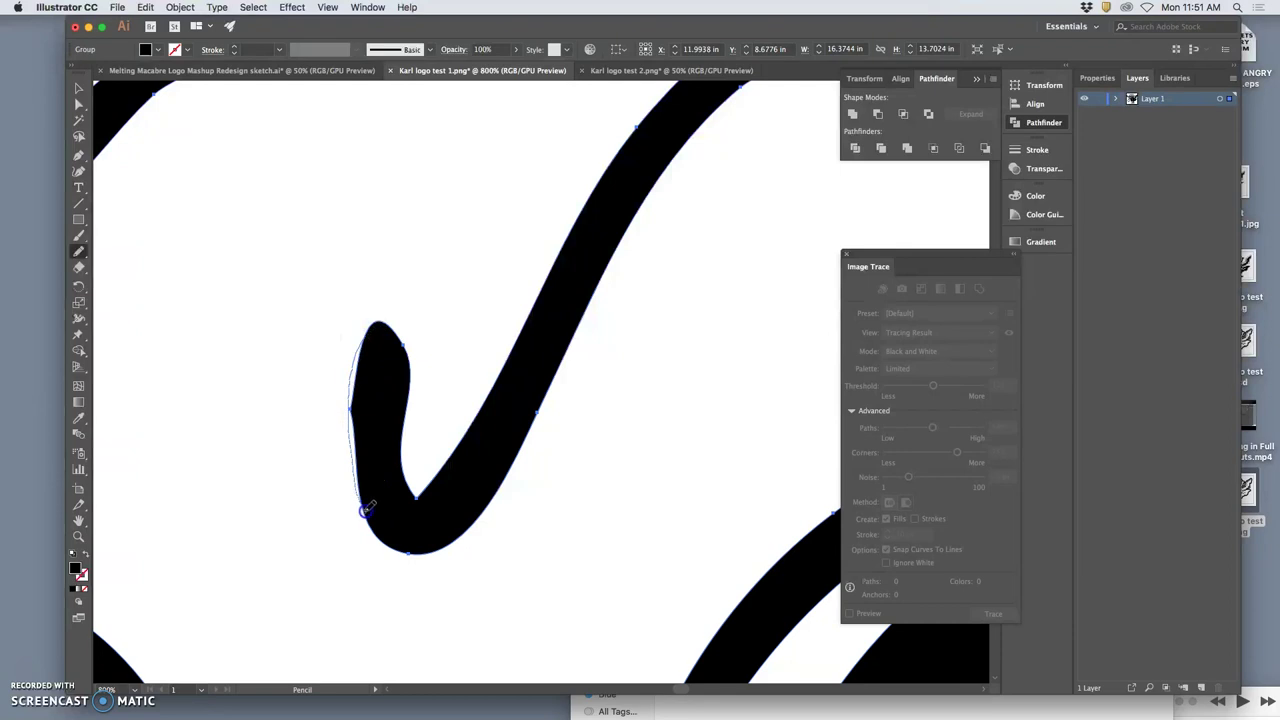
pyautogui.moveTo(366, 510); pyautogui.dragTo(369, 514)
# Examine the reshaped forehead wrinkle in the context of the head and the rest of the character.
pyautogui.press('super+minus')
pyautogui.press('super+minus')
pyautogui.press('super+minus')
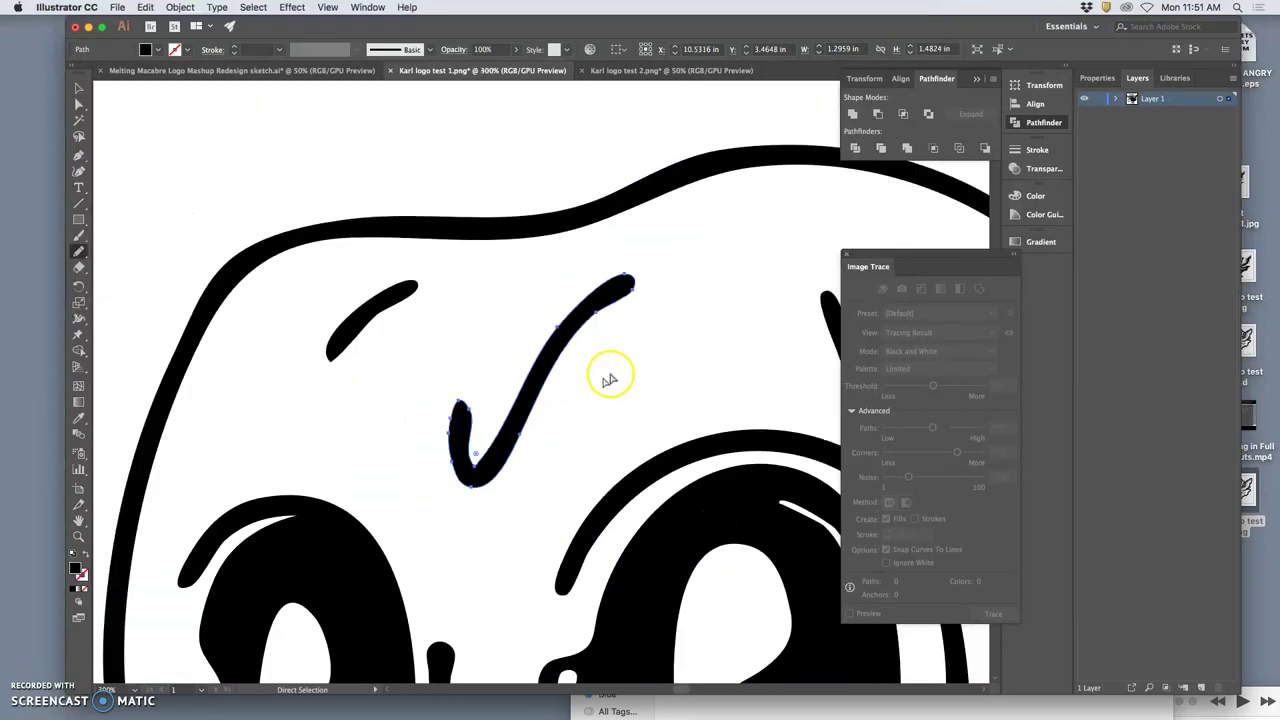
pyautogui.press('super+minus')
pyautogui.press('super+minus')
pyautogui.press('super+minus')
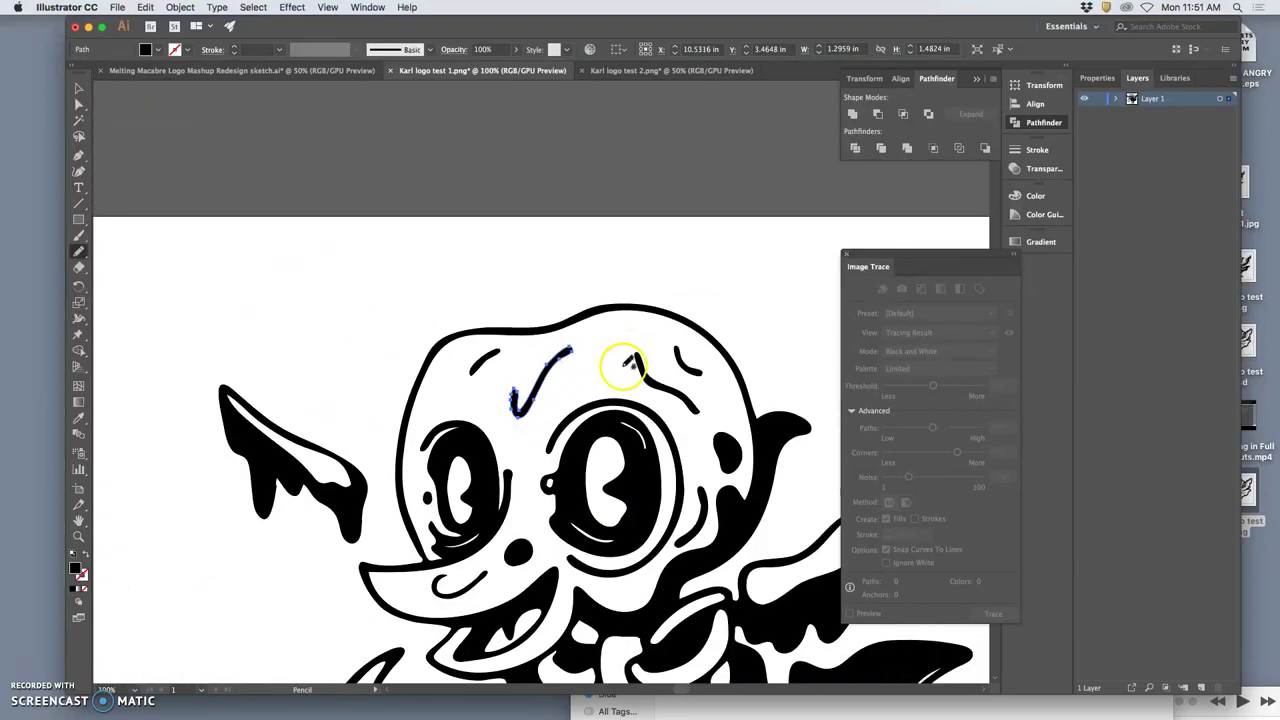
pyautogui.scroll(-5, 630, 390)
pyautogui.hscroll(3, 630, 390)
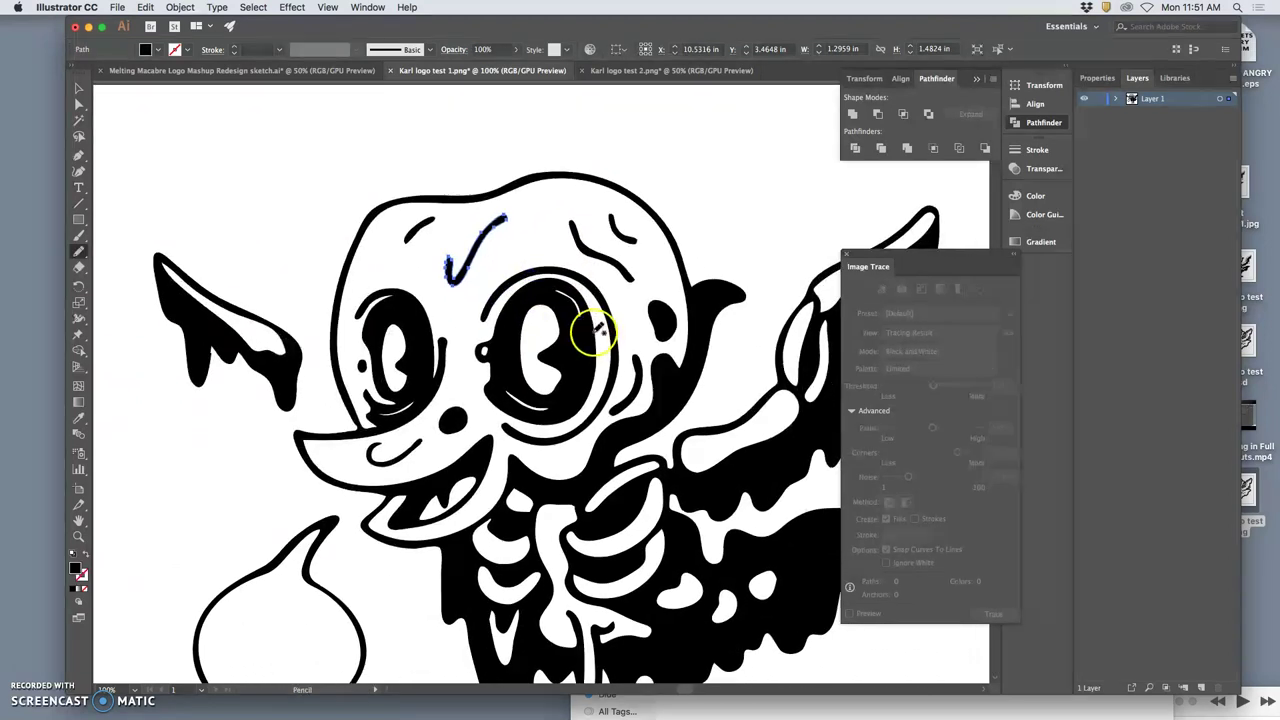
# Redraw the inner edge of the white highlight on the upper part of the large eye with the Pencil tool to smooth its bend.
pyautogui.press('super+equal')
pyautogui.press('super+equal')
pyautogui.press('super+equal')
pyautogui.press('super+equal')
pyautogui.press('super+equal')
pyautogui.moveTo(651, 437); pyautogui.dragTo(330, 197)
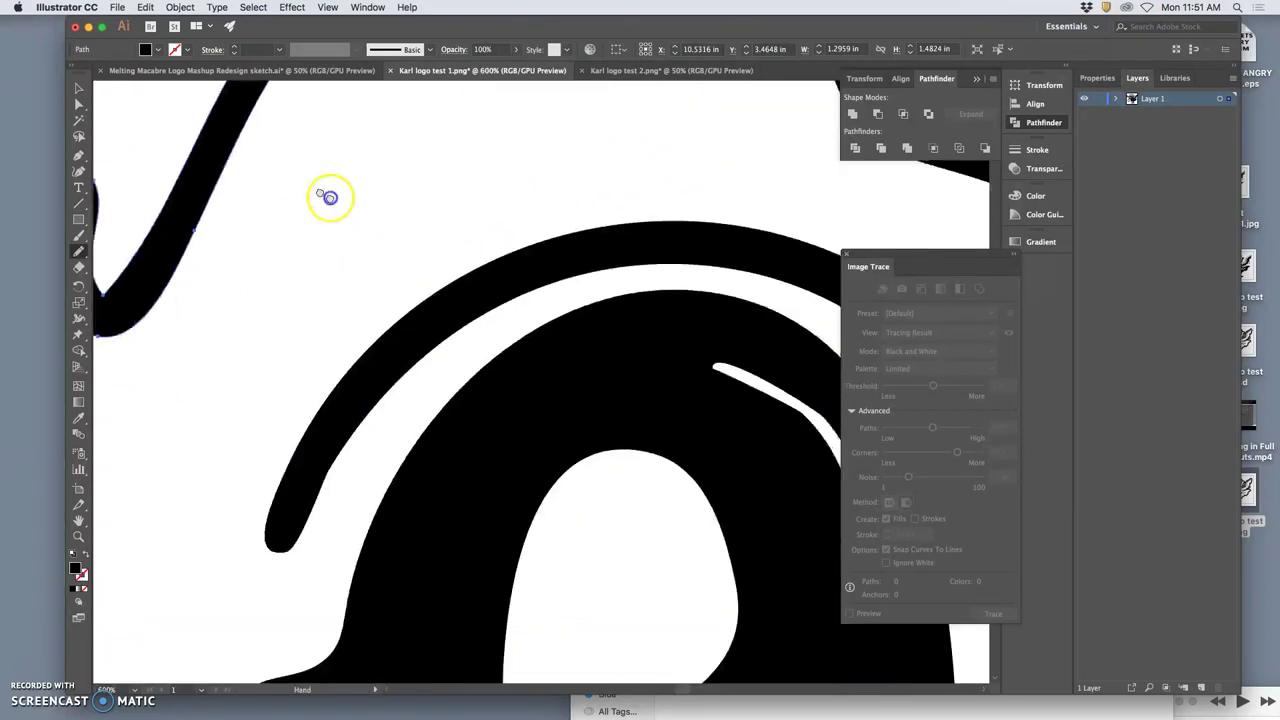
pyautogui.scroll(-5, 330, 197)
pyautogui.hscroll(8, 330, 197)
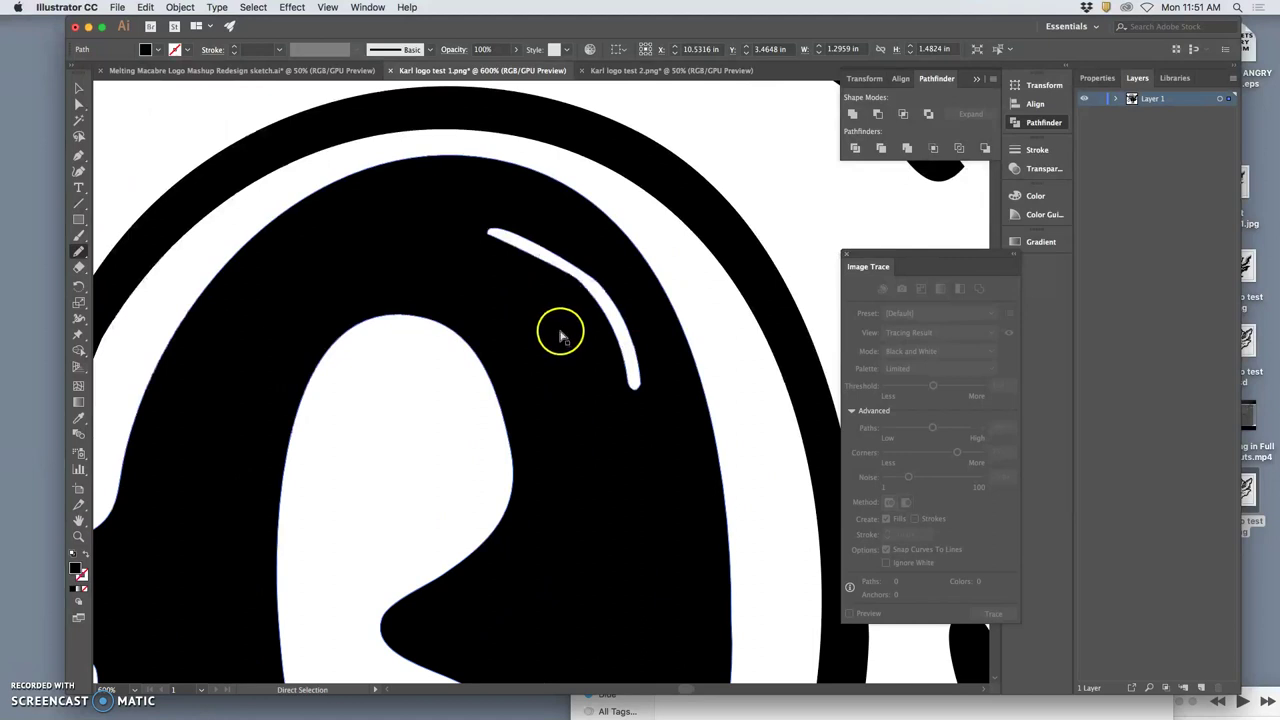
pyautogui.keyDown('super'); pyautogui.click(560, 336); pyautogui.keyUp('super')
pyautogui.moveTo(545, 256); pyautogui.dragTo(552, 263)
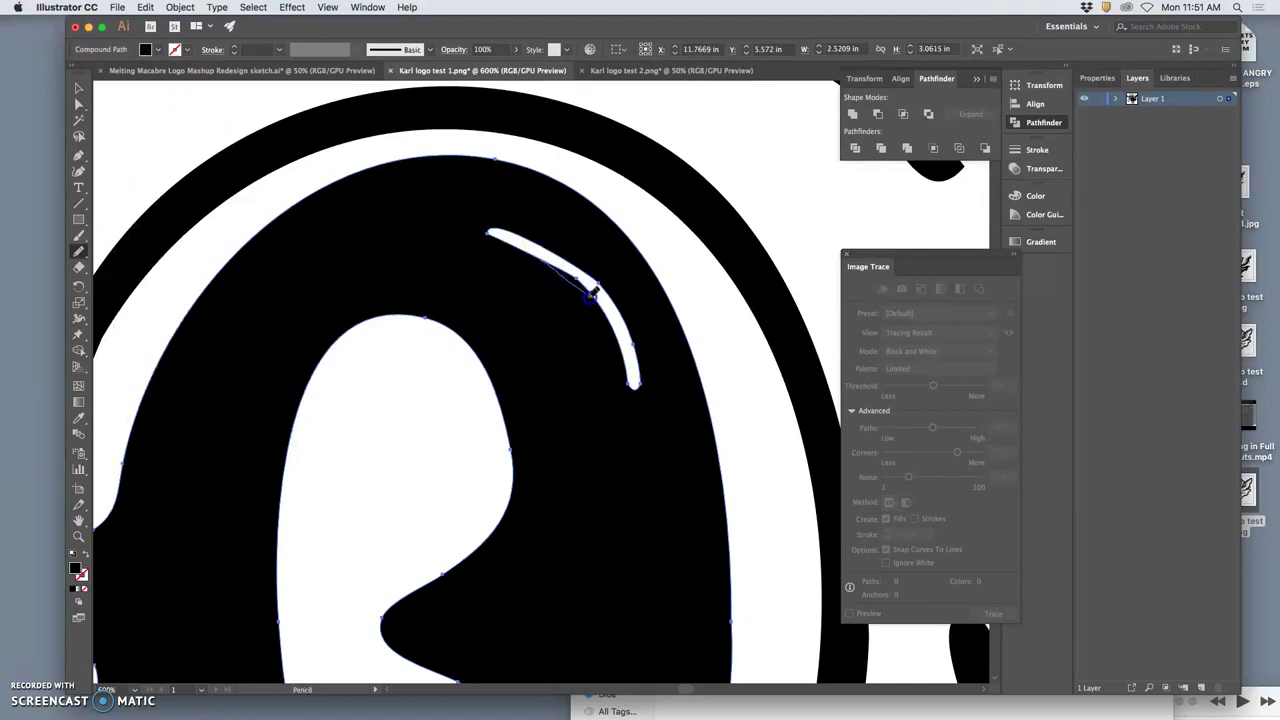
pyautogui.moveTo(612, 318); pyautogui.dragTo(620, 363)
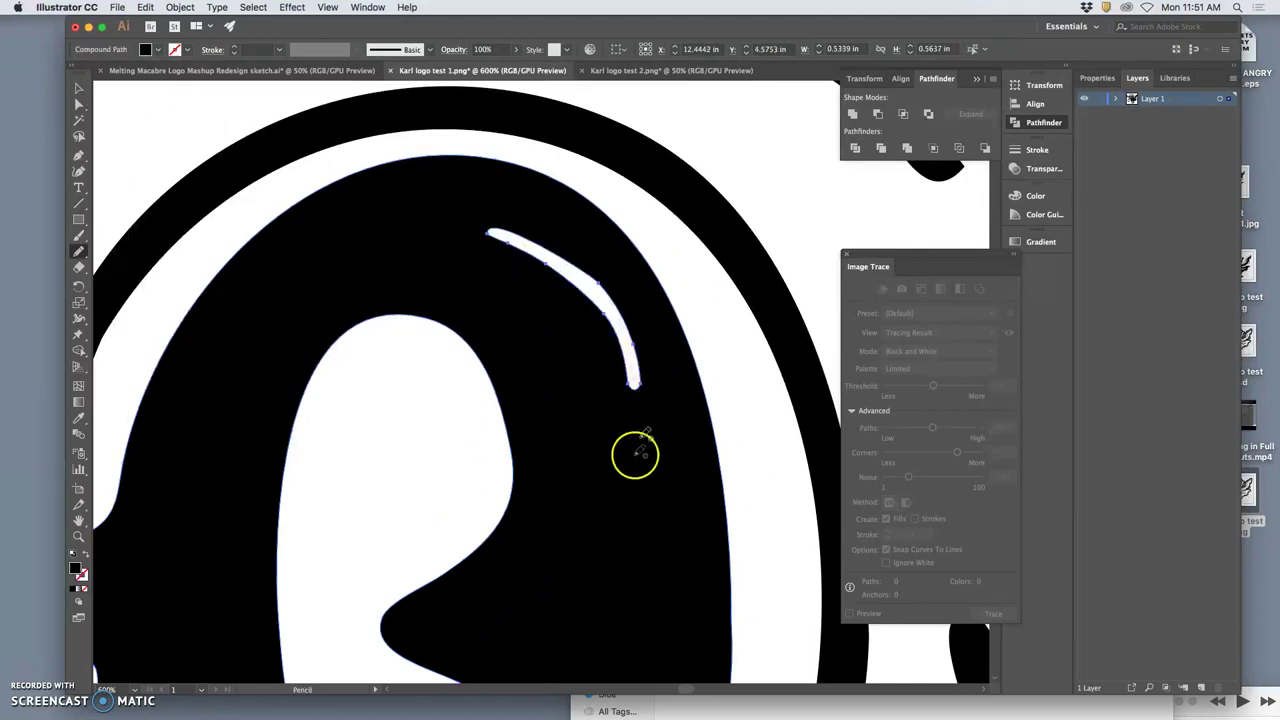
# Redraw the lower edge of the white highlight at the bottom of the large eye as one smooth curve with the Pencil tool.
pyautogui.scroll(-5, 609, 476)
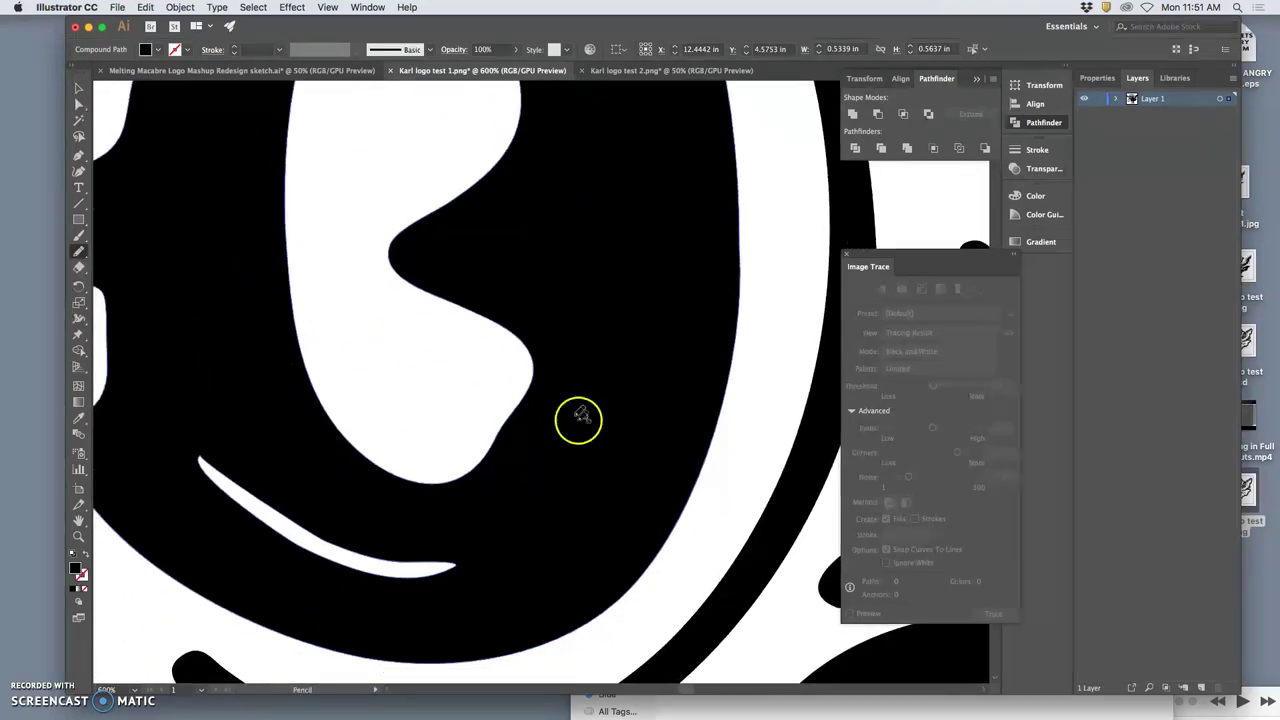
pyautogui.moveTo(546, 469); pyautogui.dragTo(723, 306)
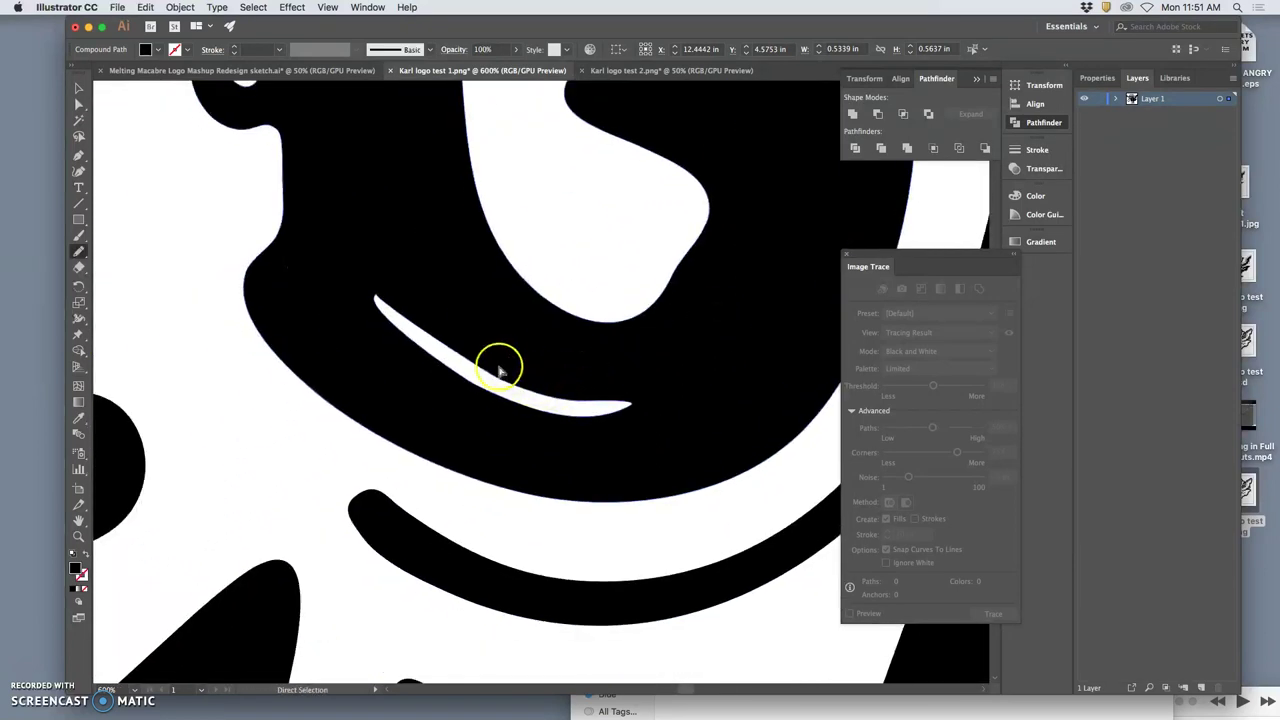
pyautogui.keyDown('super'); pyautogui.click(506, 346); pyautogui.keyUp('super')
pyautogui.moveTo(417, 338); pyautogui.dragTo(378, 300)
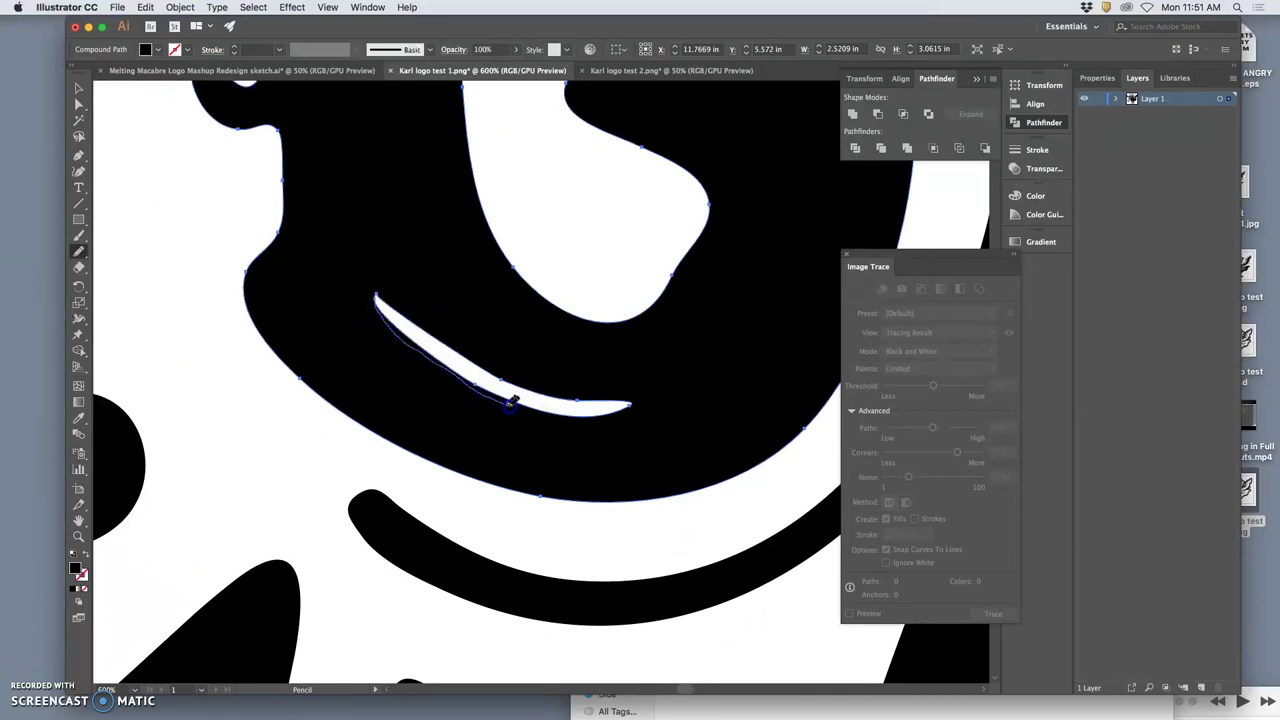
pyautogui.moveTo(549, 407)
pyautogui.mouseDown()
pyautogui.moveTo(647, 364)
pyautogui.moveTo(609, 366)
pyautogui.mouseUp()
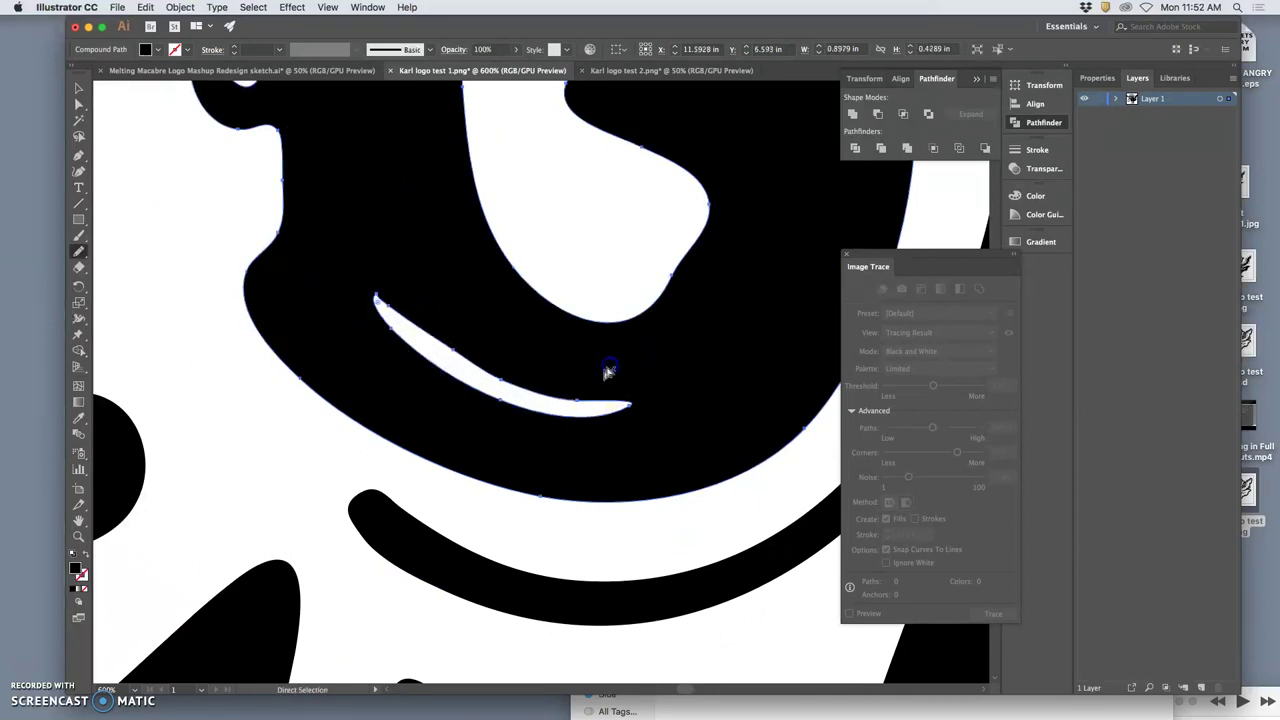
# Examine the lower jaw's outline up close and the selected body path across the whole character.
pyautogui.moveTo(517, 522); pyautogui.dragTo(700, 244)
pyautogui.moveTo(480, 420); pyautogui.dragTo(664, 250)
pyautogui.moveTo(510, 359); pyautogui.dragTo(656, 301)
pyautogui.moveTo(413, 342)
pyautogui.mouseDown()
pyautogui.moveTo(564, 340)
pyautogui.moveTo(420, 254)
pyautogui.mouseUp()
pyautogui.press('super')
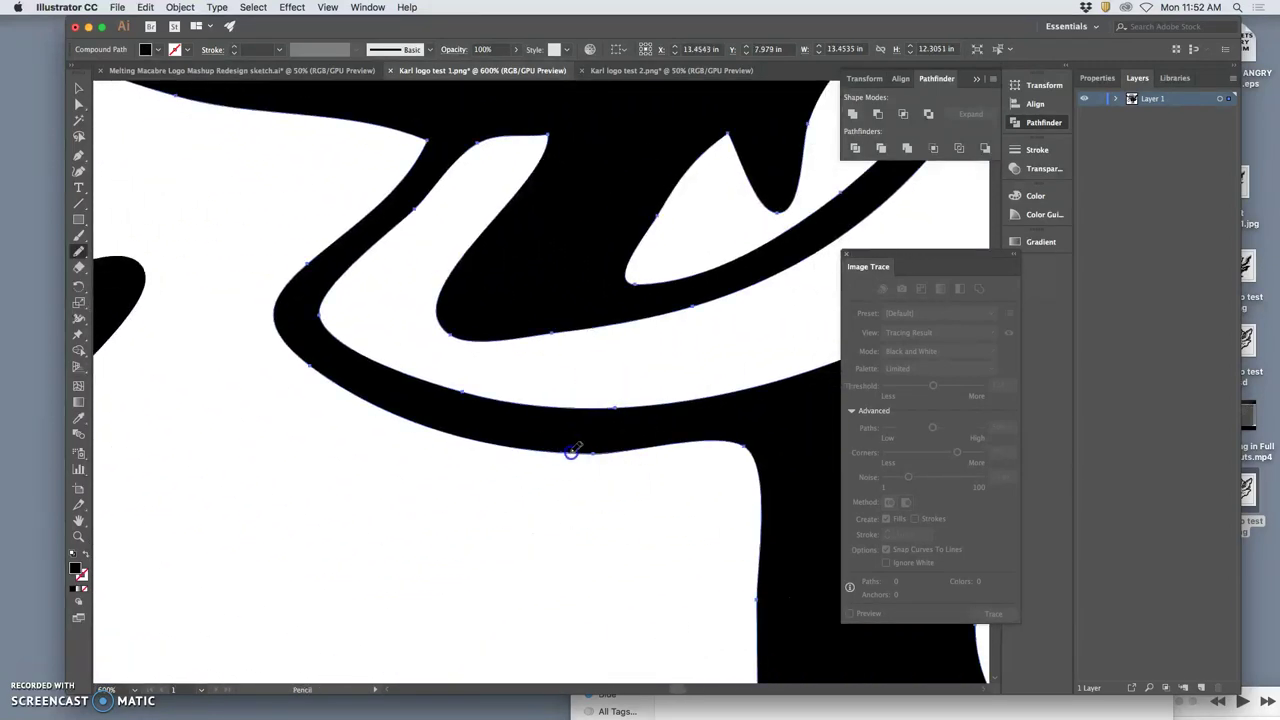
pyautogui.press('a')
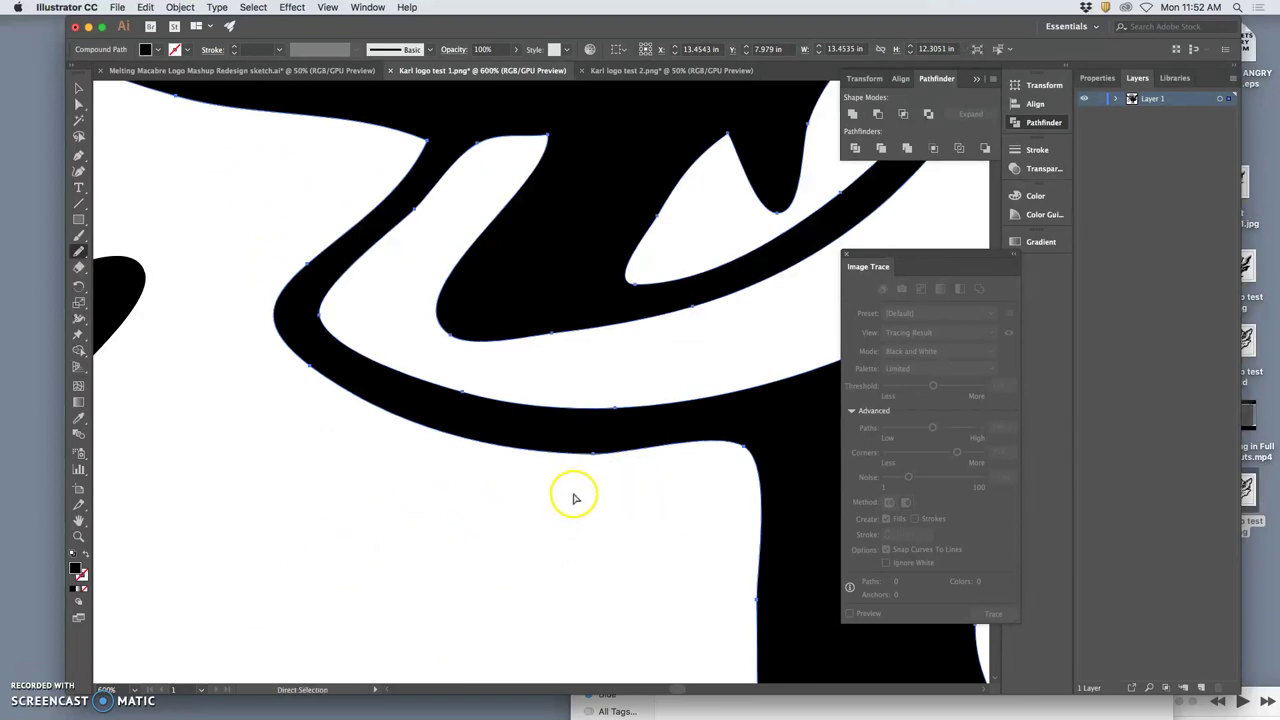
pyautogui.press('super+minus')
pyautogui.press('super+minus')
pyautogui.press('super+minus')
pyautogui.press('super+minus')
pyautogui.press('super+minus')
pyautogui.press('super+minus')
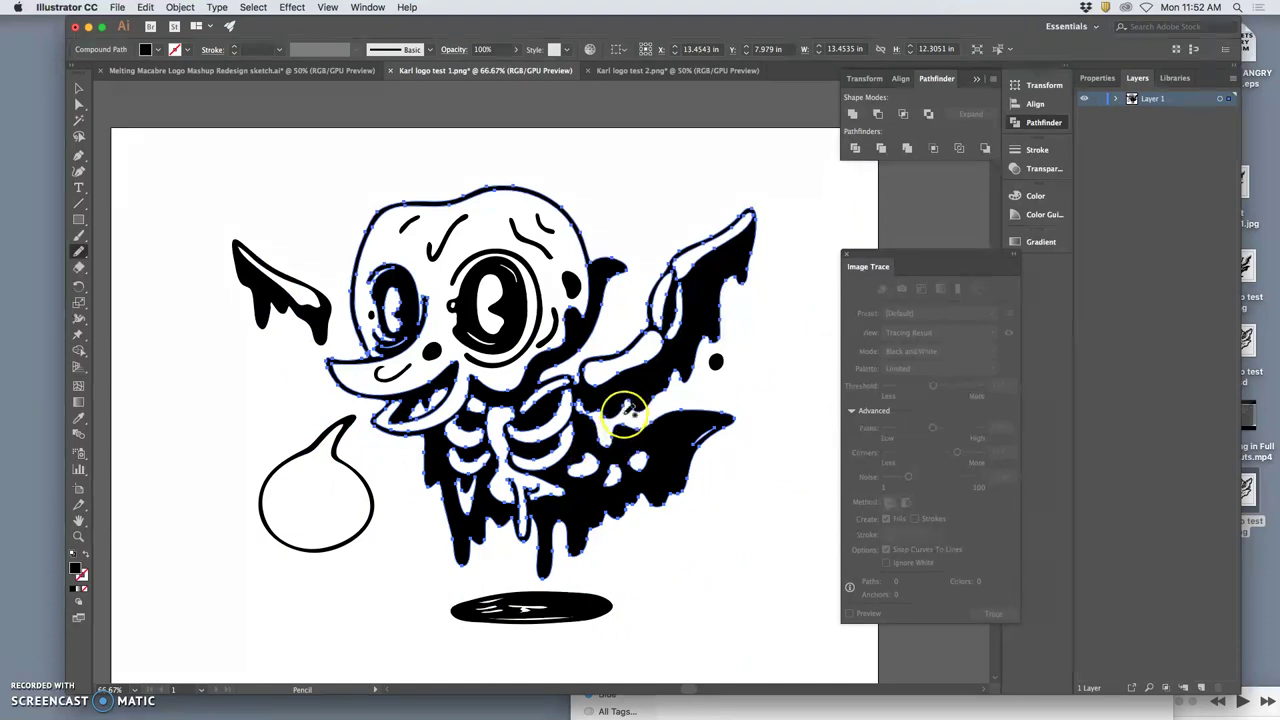
# Redraw the head's outer contour beside the small eye down to the beak with the Pencil tool to smooth the line.
pyautogui.press('super+plus')
pyautogui.press('super+plus')
pyautogui.press('super+plus')
pyautogui.press('super+plus')
pyautogui.press('super+plus')
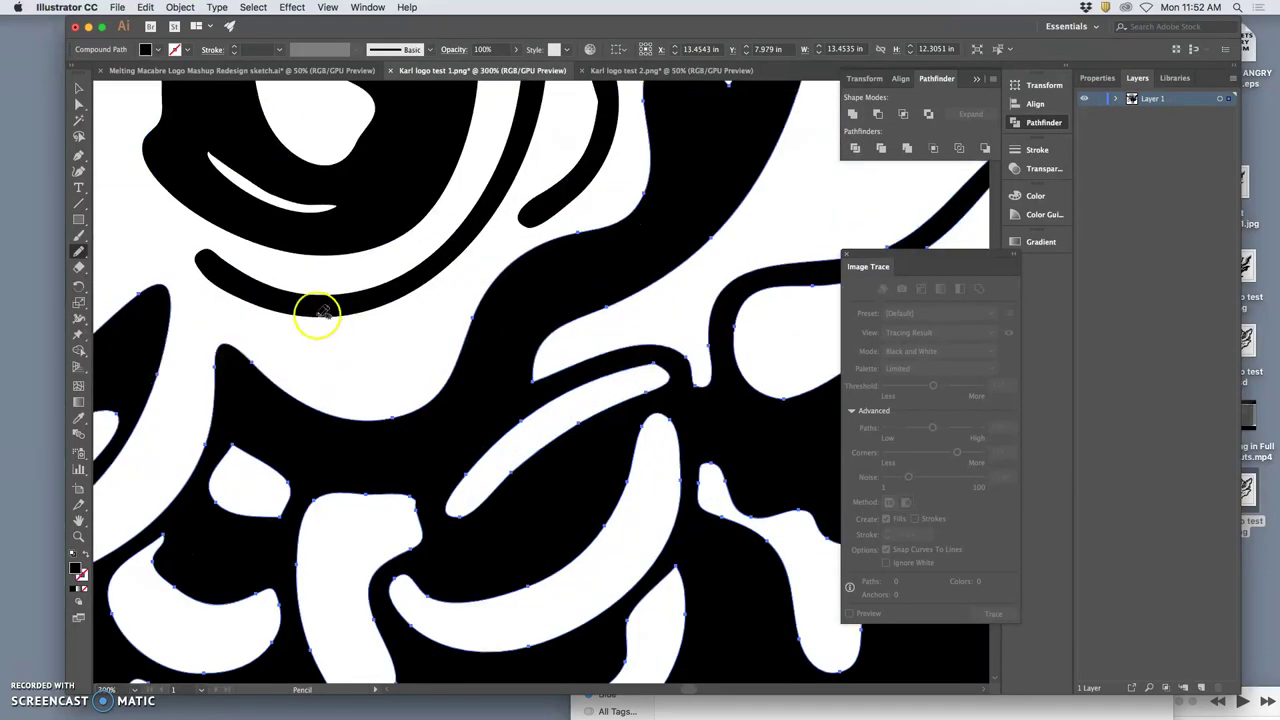
pyautogui.moveTo(255, 267); pyautogui.dragTo(732, 334)
pyautogui.moveTo(449, 279)
pyautogui.mouseDown()
pyautogui.moveTo(523, 277)
pyautogui.moveTo(611, 311)
pyautogui.moveTo(577, 295)
pyautogui.mouseUp()
pyautogui.moveTo(256, 234); pyautogui.dragTo(345, 264)
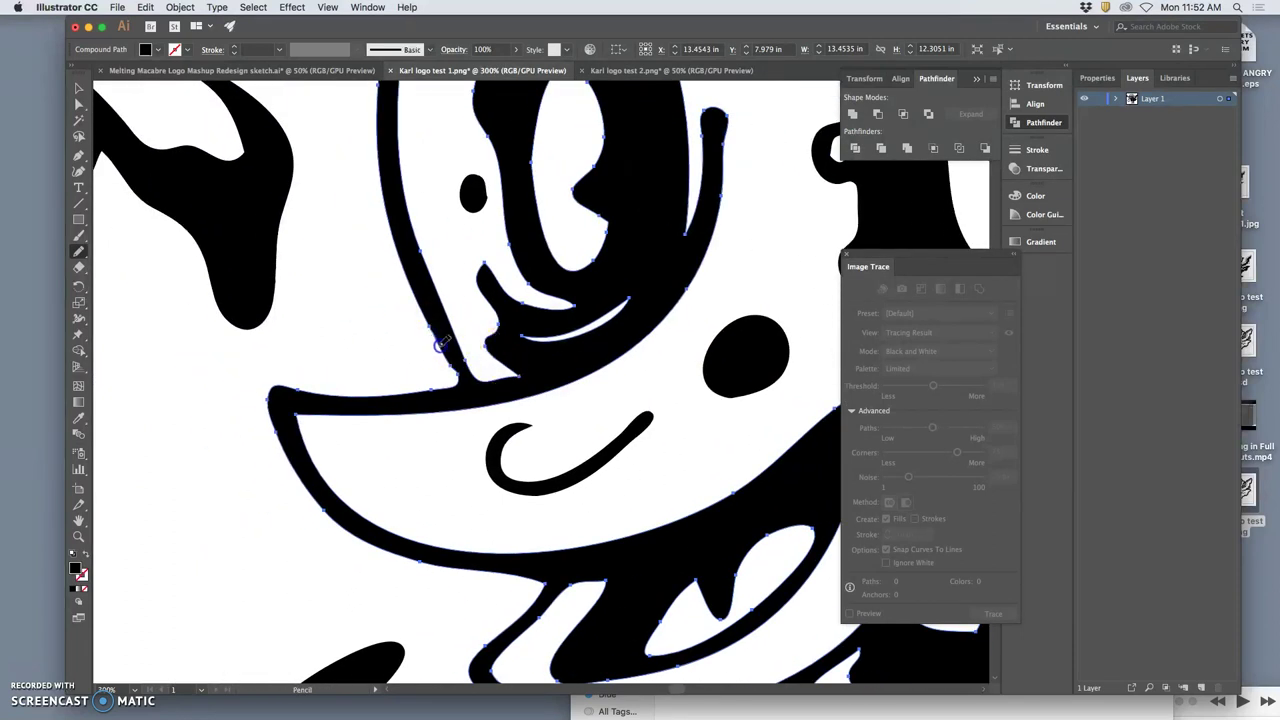
pyautogui.moveTo(459, 376); pyautogui.dragTo(458, 383)
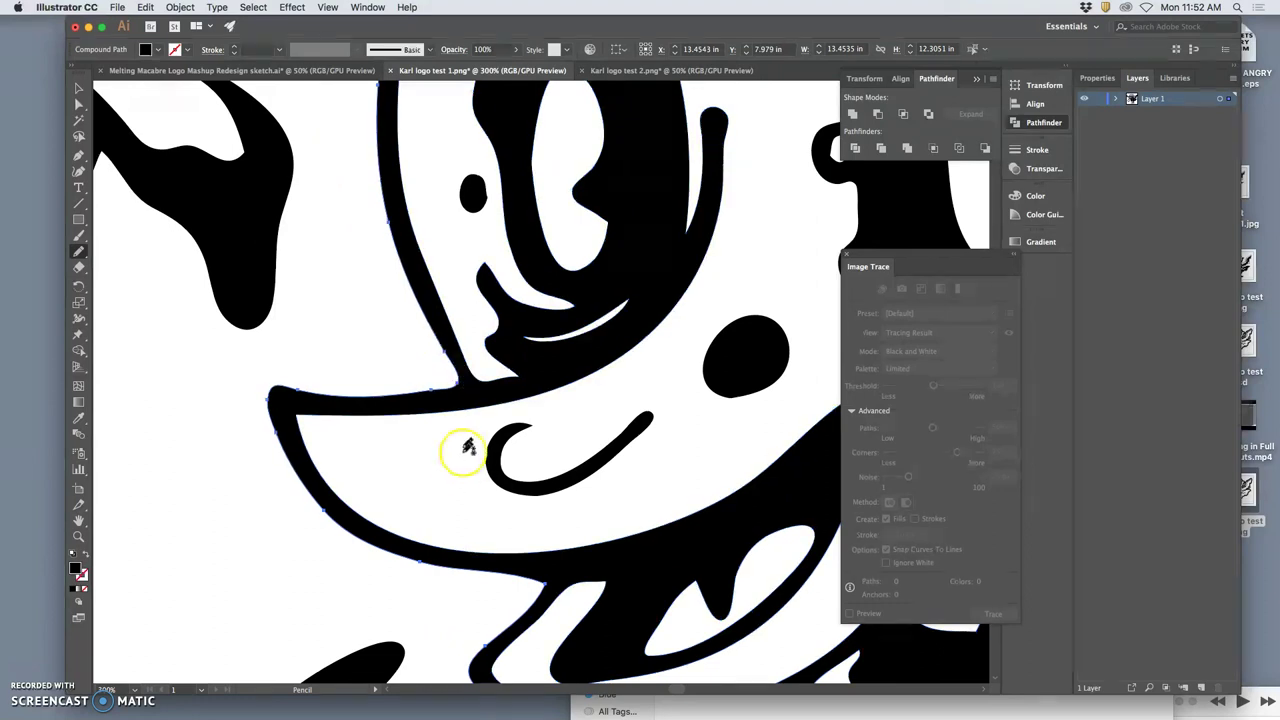
# Redraw the wide end of the white highlight in the small detached dripping wing with the Pencil tool, giving it a rounder, wavier edge.
pyautogui.press('space')
pyautogui.moveTo(381, 347); pyautogui.dragTo(429, 449)
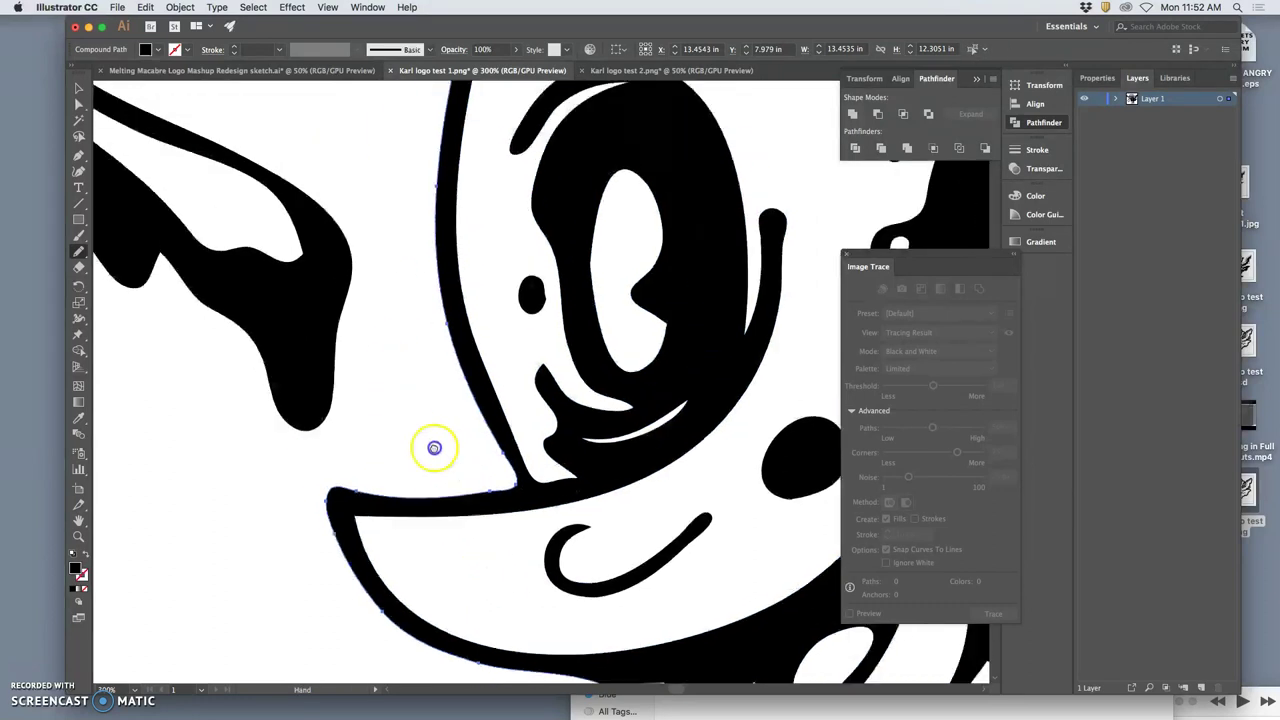
pyautogui.moveTo(423, 380); pyautogui.dragTo(515, 399)
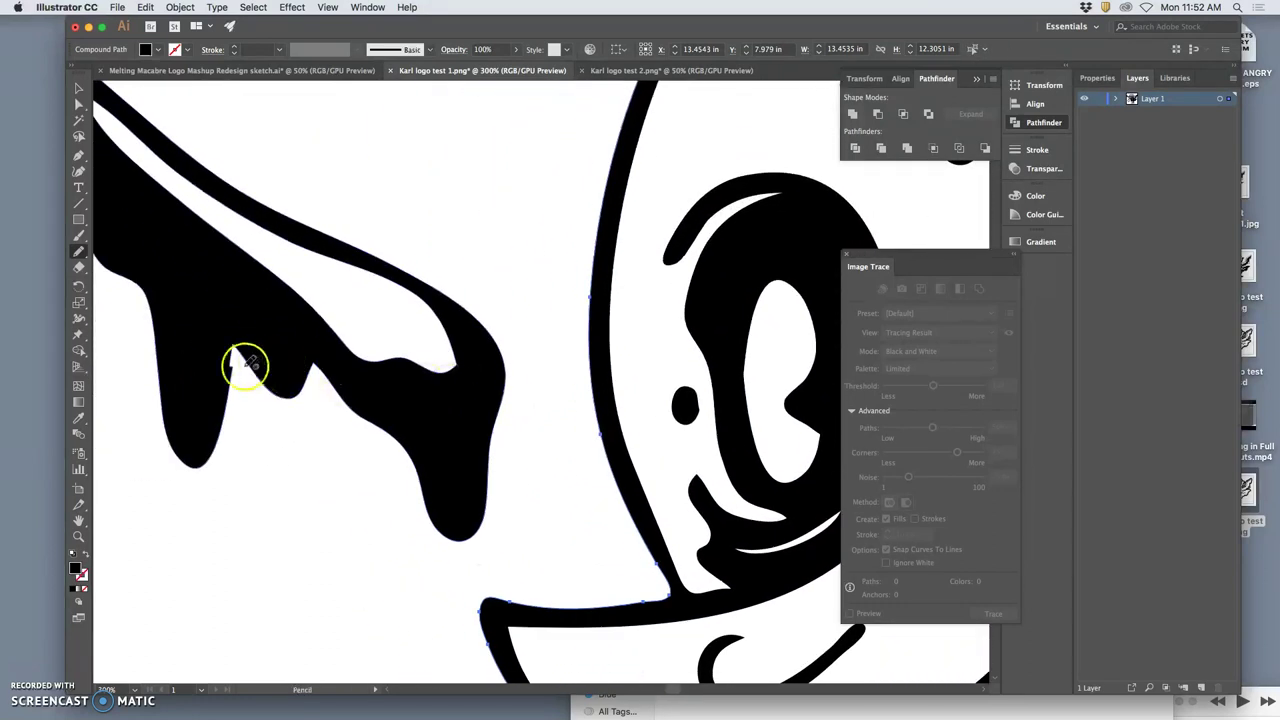
pyautogui.keyDown('super'); pyautogui.click(215, 381); pyautogui.keyUp('super')
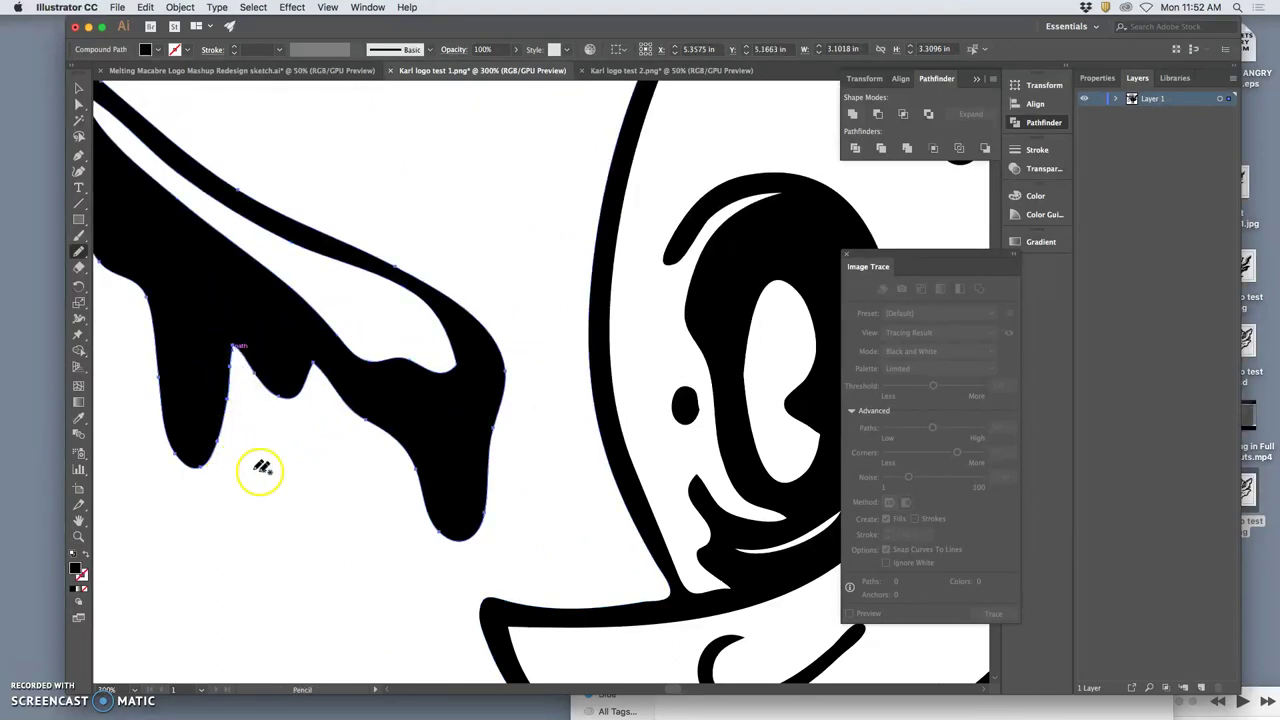
pyautogui.moveTo(428, 347)
pyautogui.mouseDown()
pyautogui.moveTo(400, 280)
pyautogui.moveTo(409, 290)
pyautogui.mouseUp()
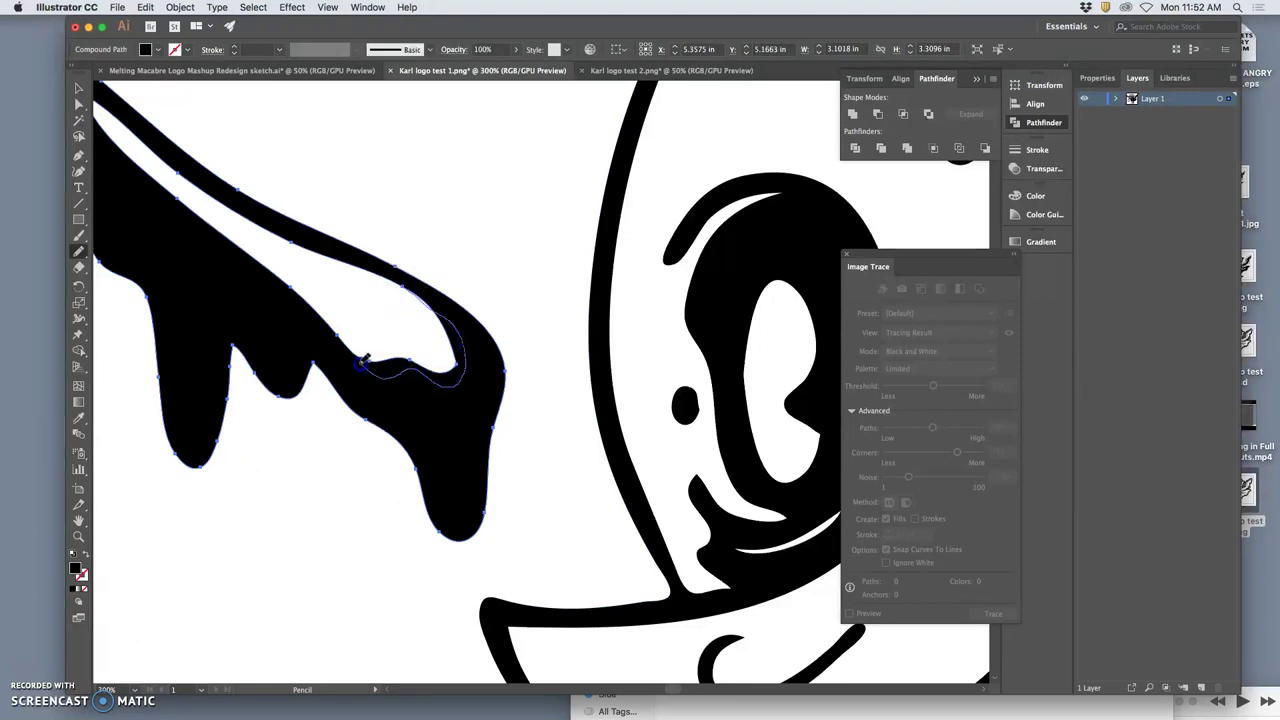
pyautogui.moveTo(357, 350); pyautogui.dragTo(338, 332)
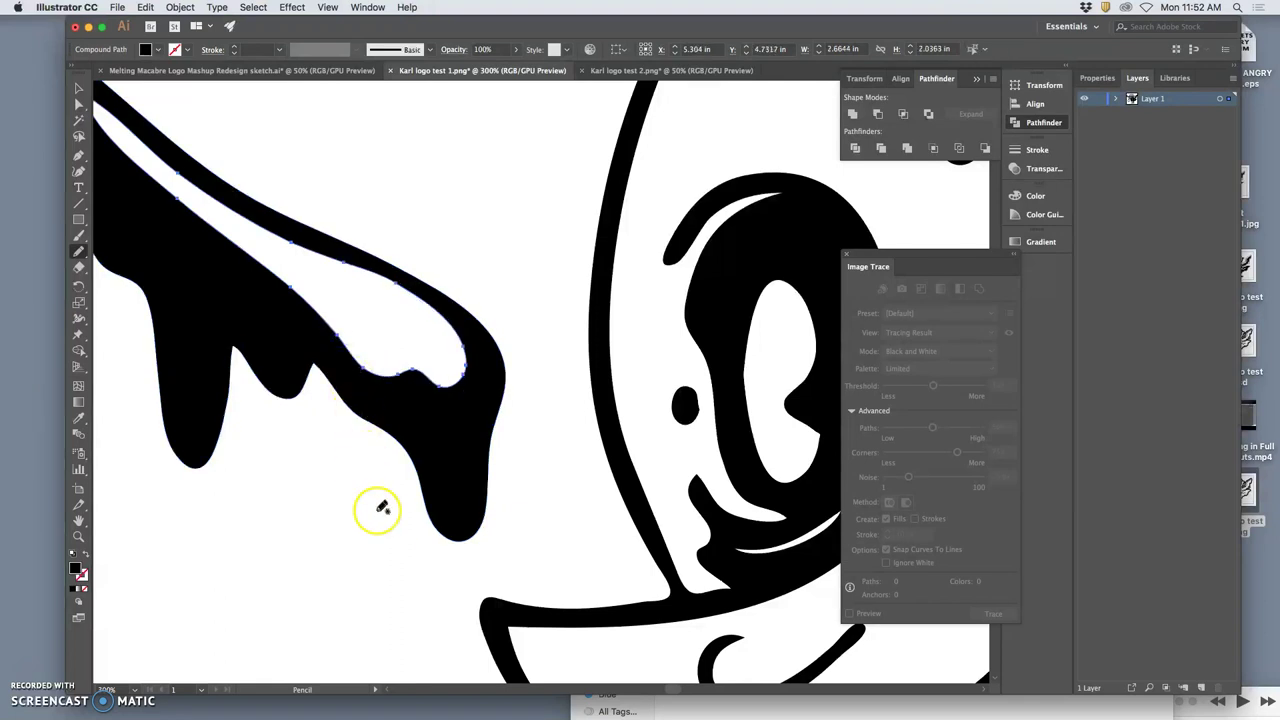
pyautogui.keyDown('super'); pyautogui.click(357, 516); pyautogui.keyUp('super')
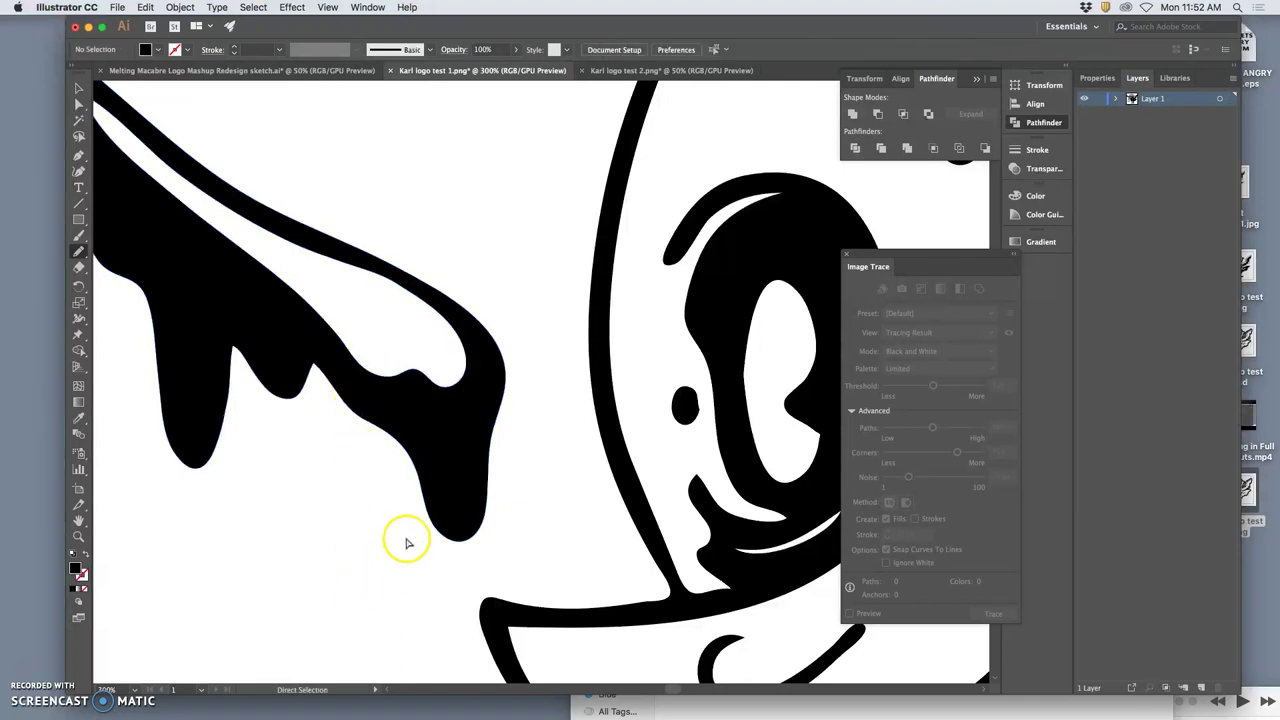
# Compare the small wing's highlight before and after the redraw by undoing and redoing it, ending with the redrawn version.
pyautogui.press('super+minus')
pyautogui.press('super+minus')
pyautogui.press('super+minus')
pyautogui.press('super+minus')
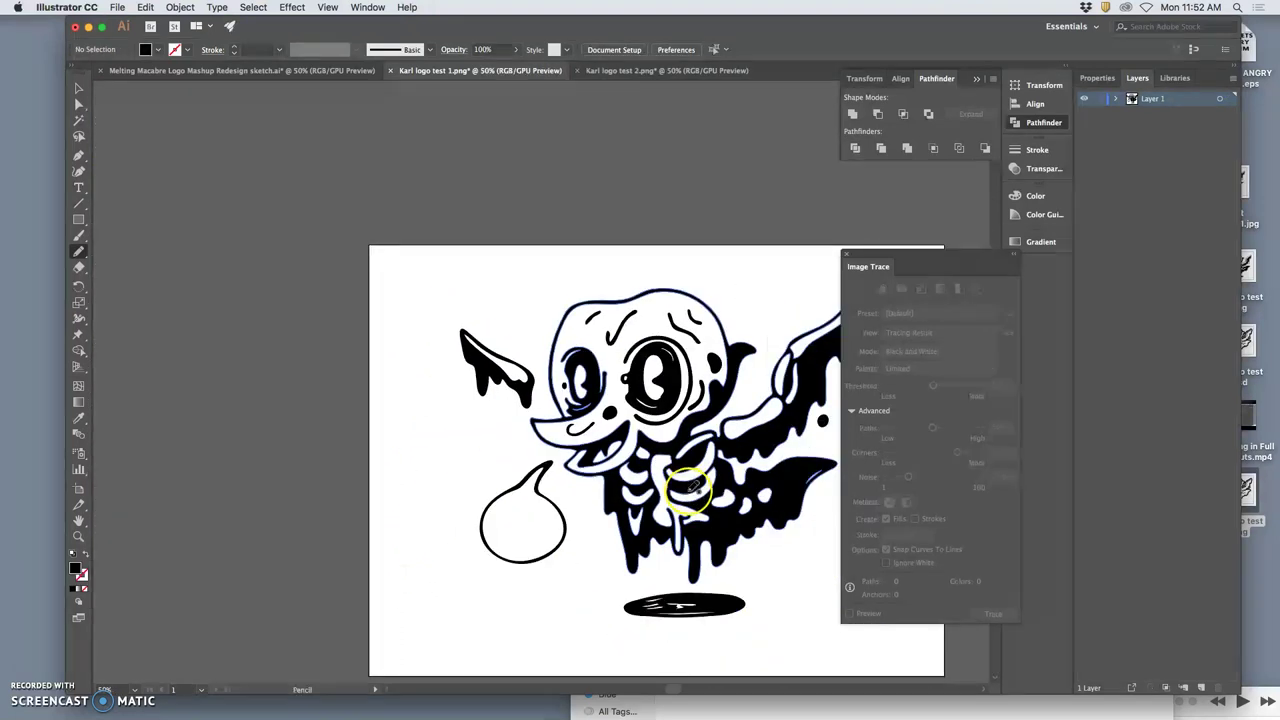
pyautogui.moveTo(686, 495); pyautogui.dragTo(534, 430)
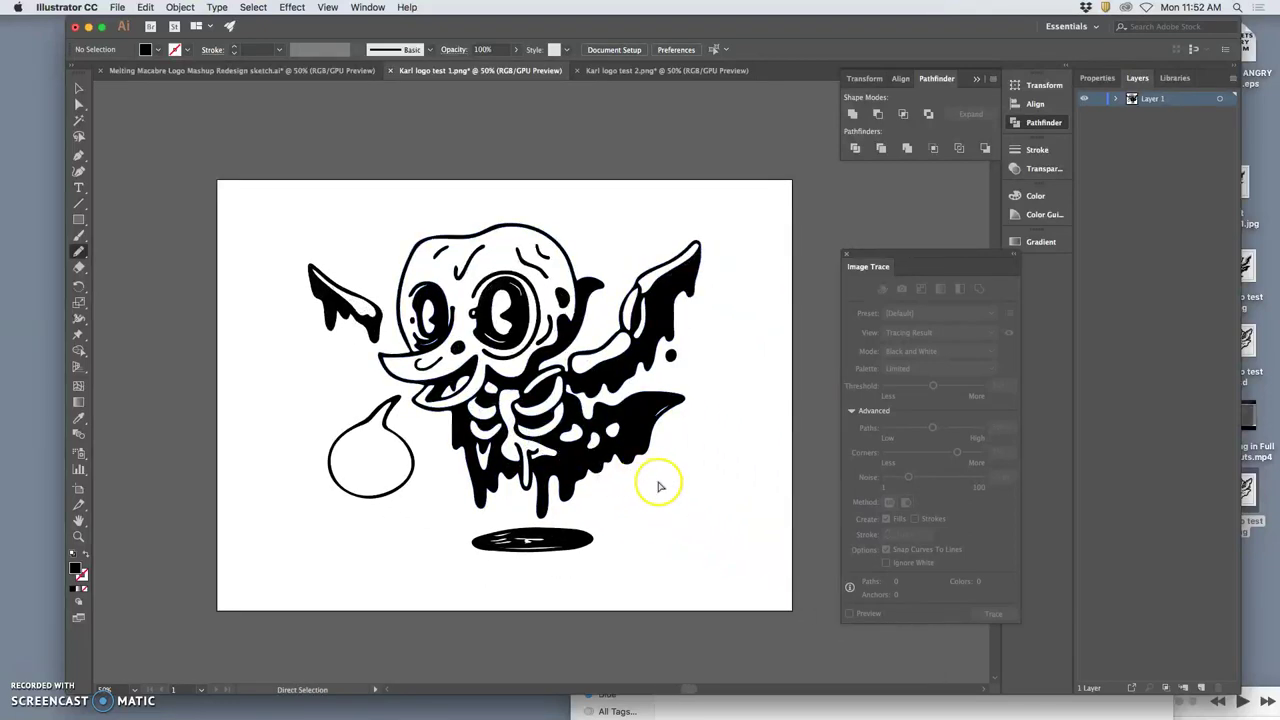
pyautogui.press('super+z')
pyautogui.press('super+z')
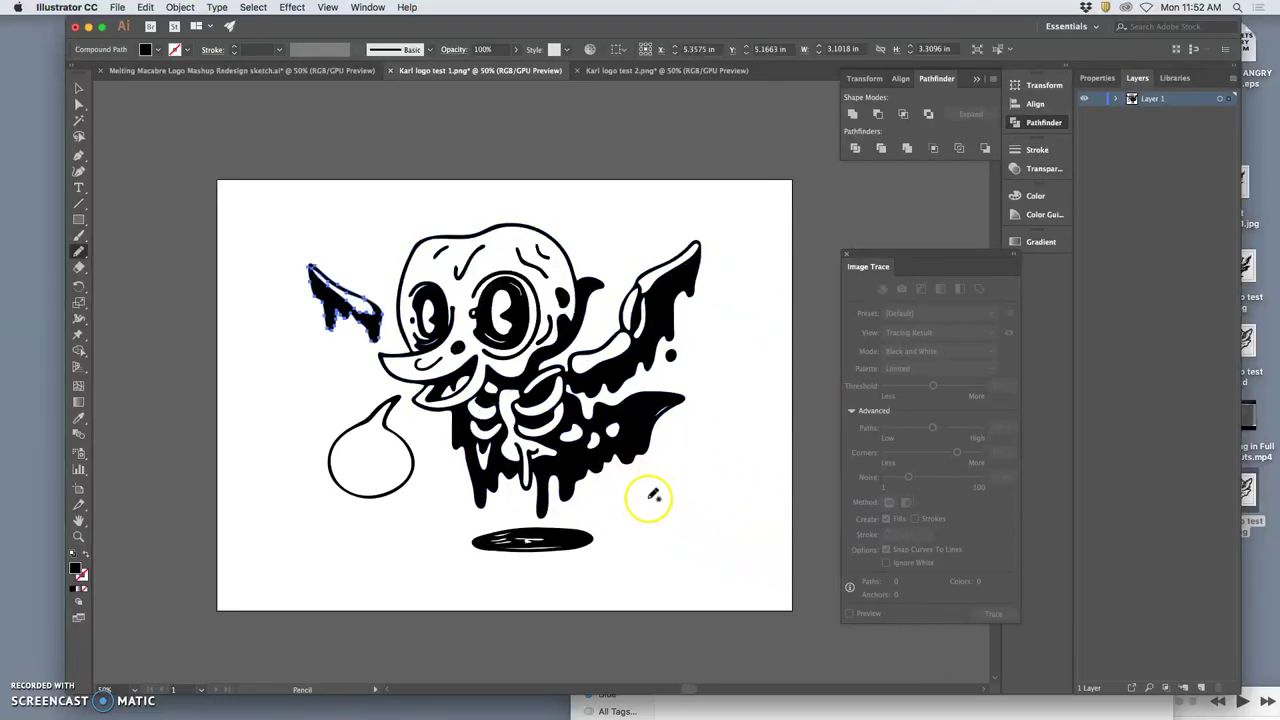
pyautogui.press('super+z')
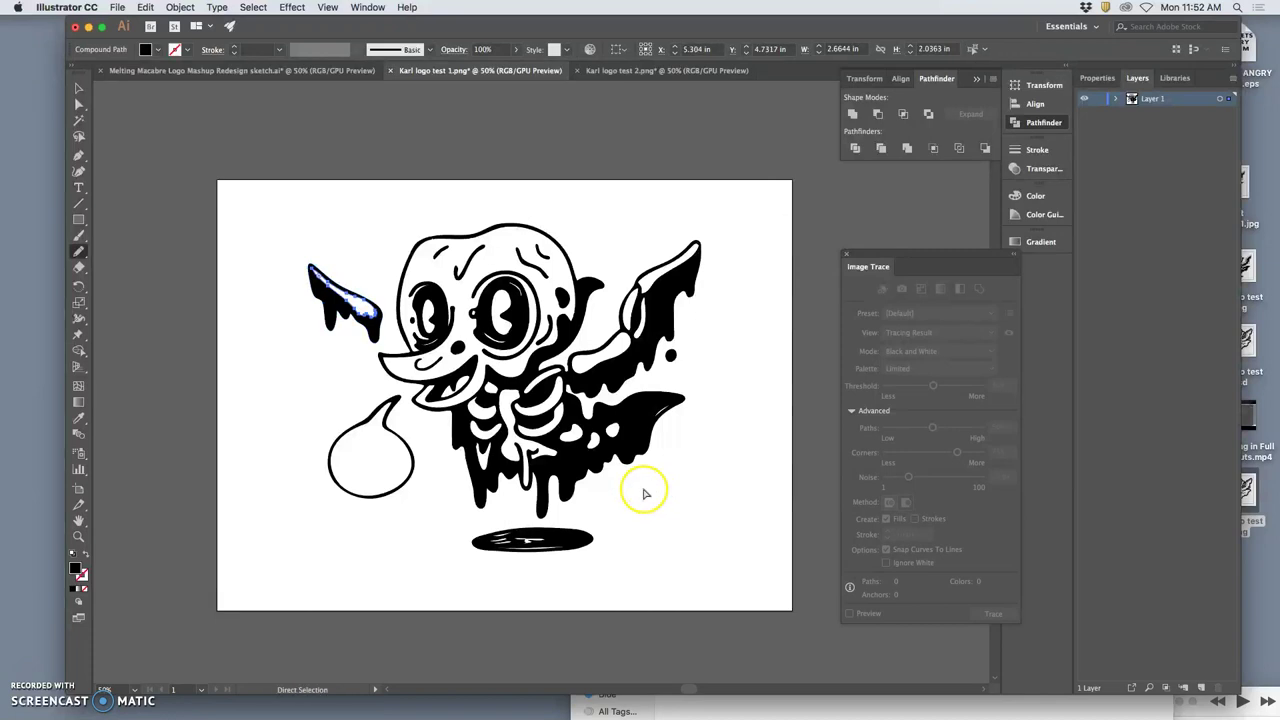
pyautogui.keyDown('super'); pyautogui.click(655, 510); pyautogui.keyUp('super')
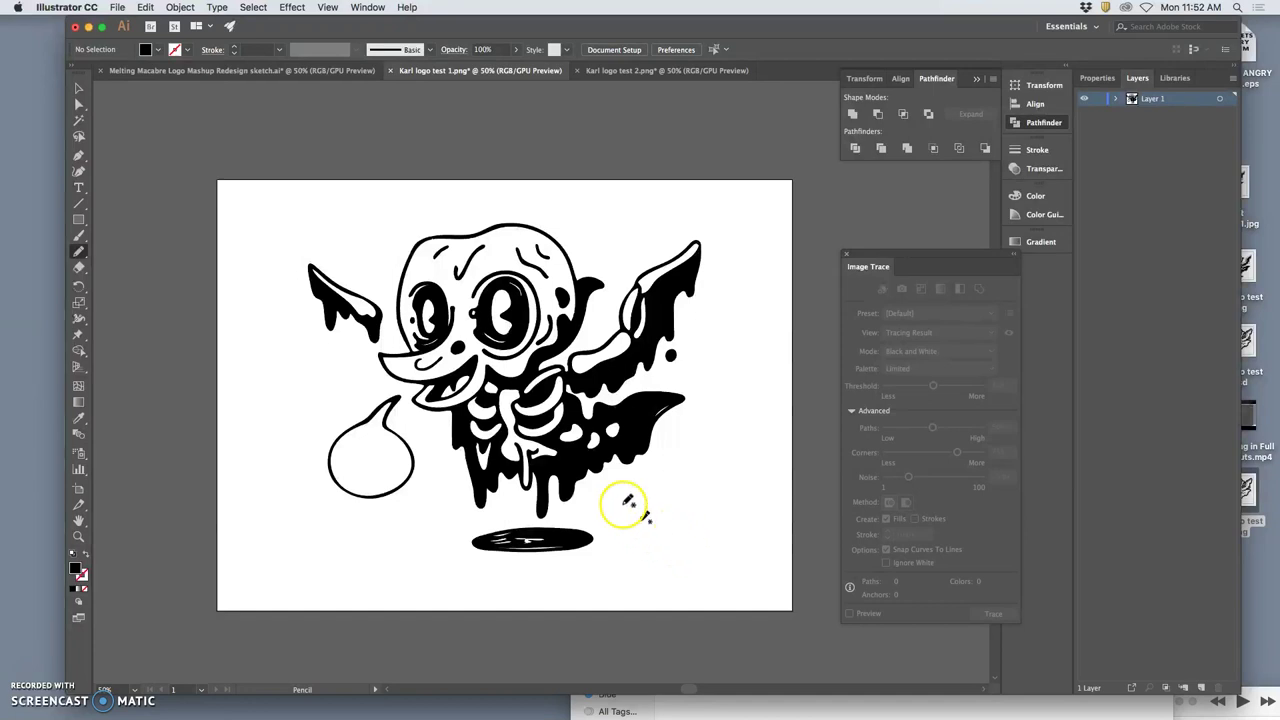
# Redraw the outer edge of the balloon-like shape's neck, from the round body up to the pointed tip, with the Pencil tool.
pyautogui.press('super+equal')
pyautogui.press('super+equal')
pyautogui.press('super+equal')
pyautogui.press('super+equal')
pyautogui.moveTo(277, 463)
pyautogui.mouseDown()
pyautogui.moveTo(640, 306)
pyautogui.moveTo(740, 279)
pyautogui.mouseUp()
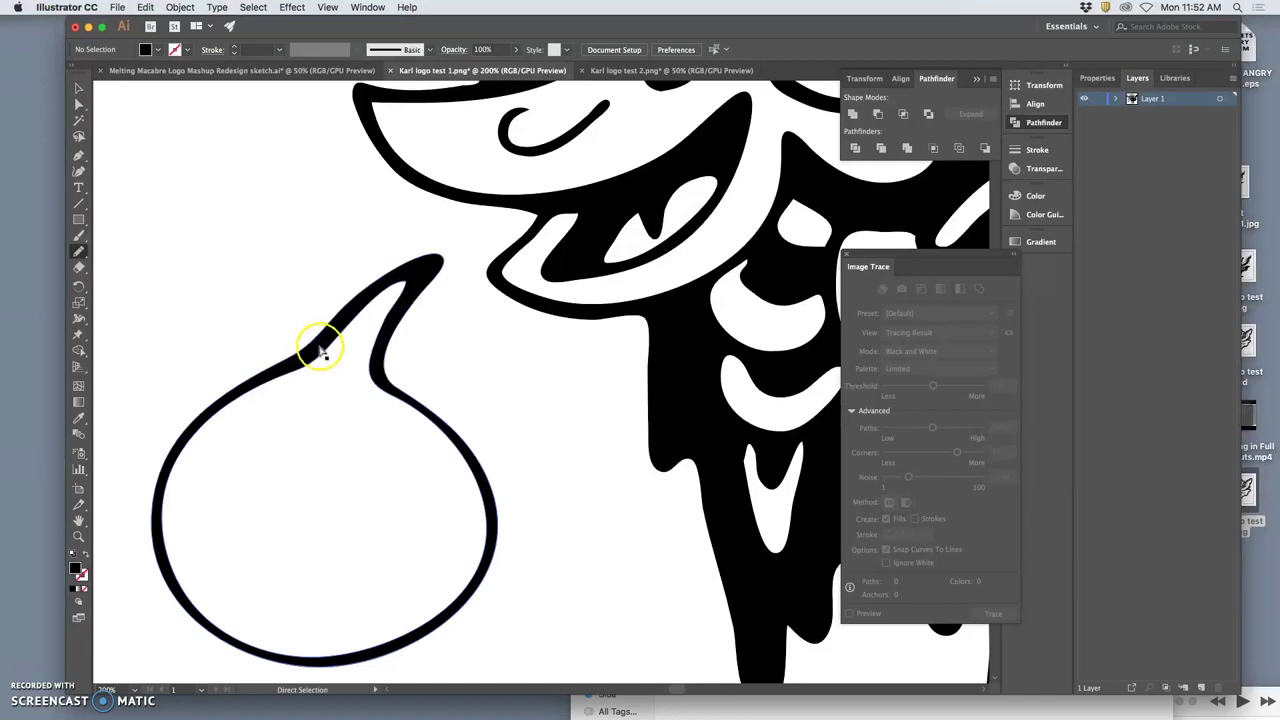
pyautogui.keyDown('super'); pyautogui.click(302, 352); pyautogui.keyUp('super')
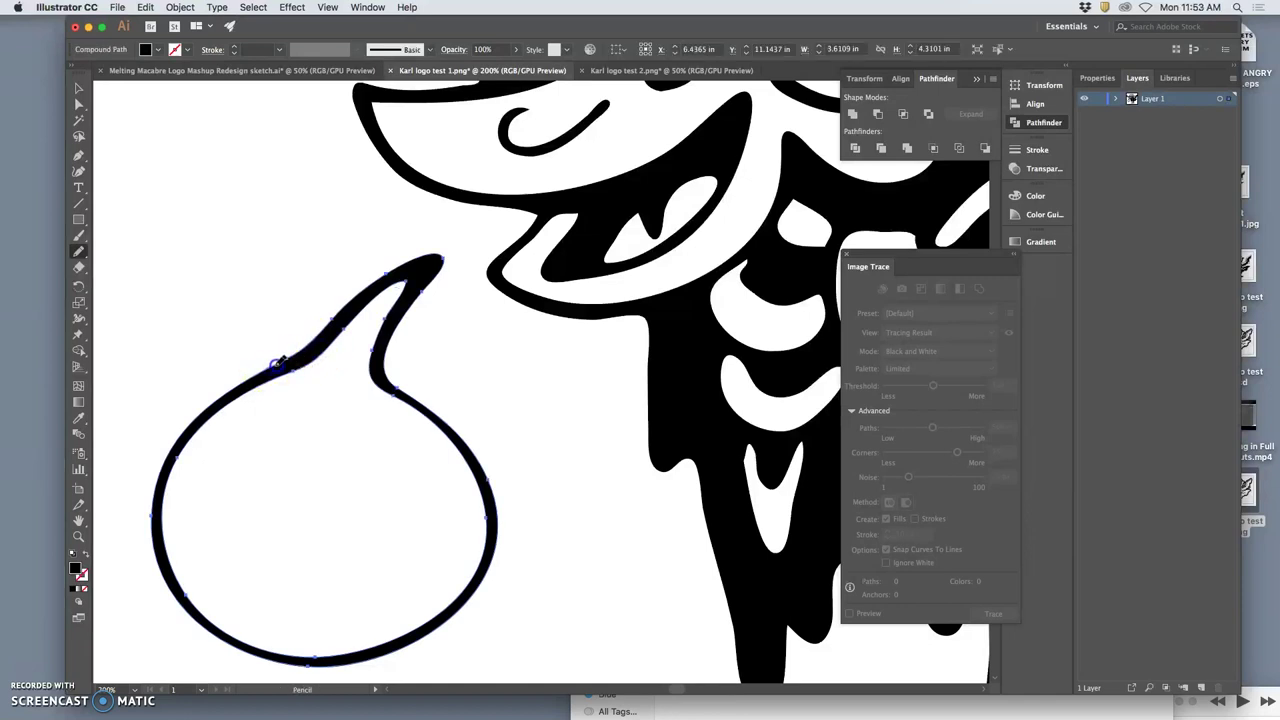
pyautogui.moveTo(311, 347); pyautogui.dragTo(356, 295)
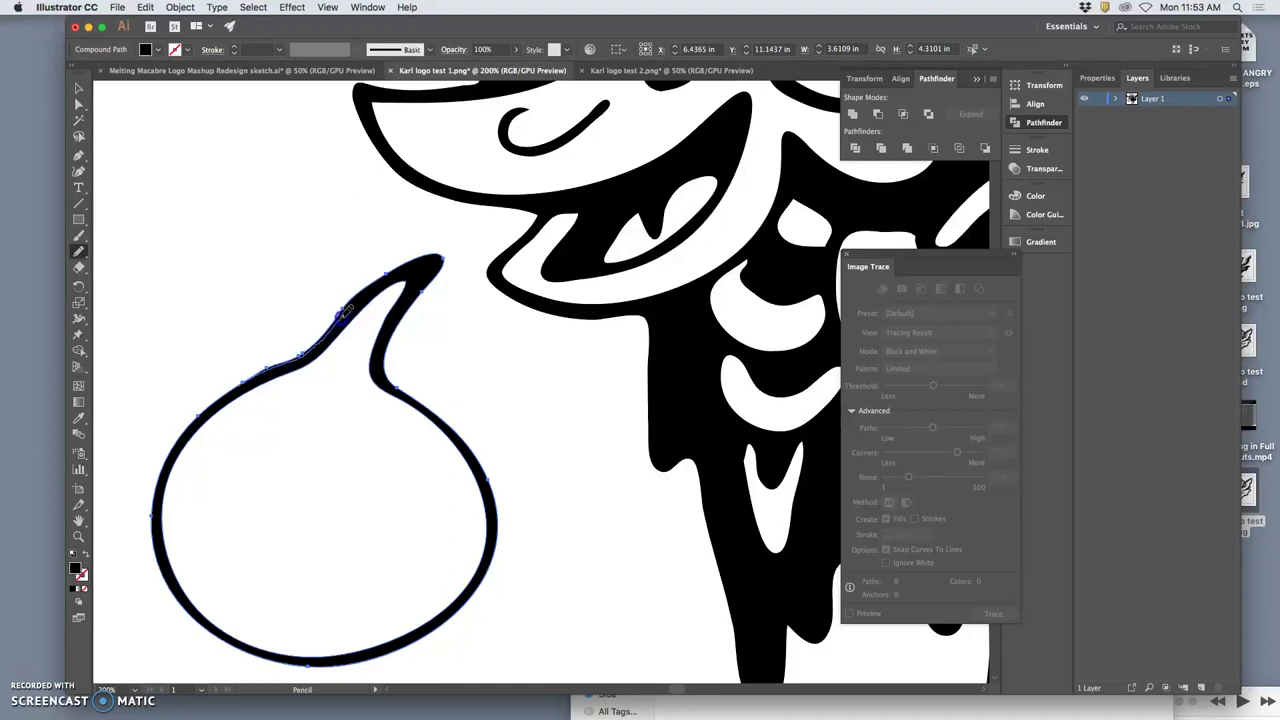
pyautogui.moveTo(383, 272); pyautogui.dragTo(393, 266)
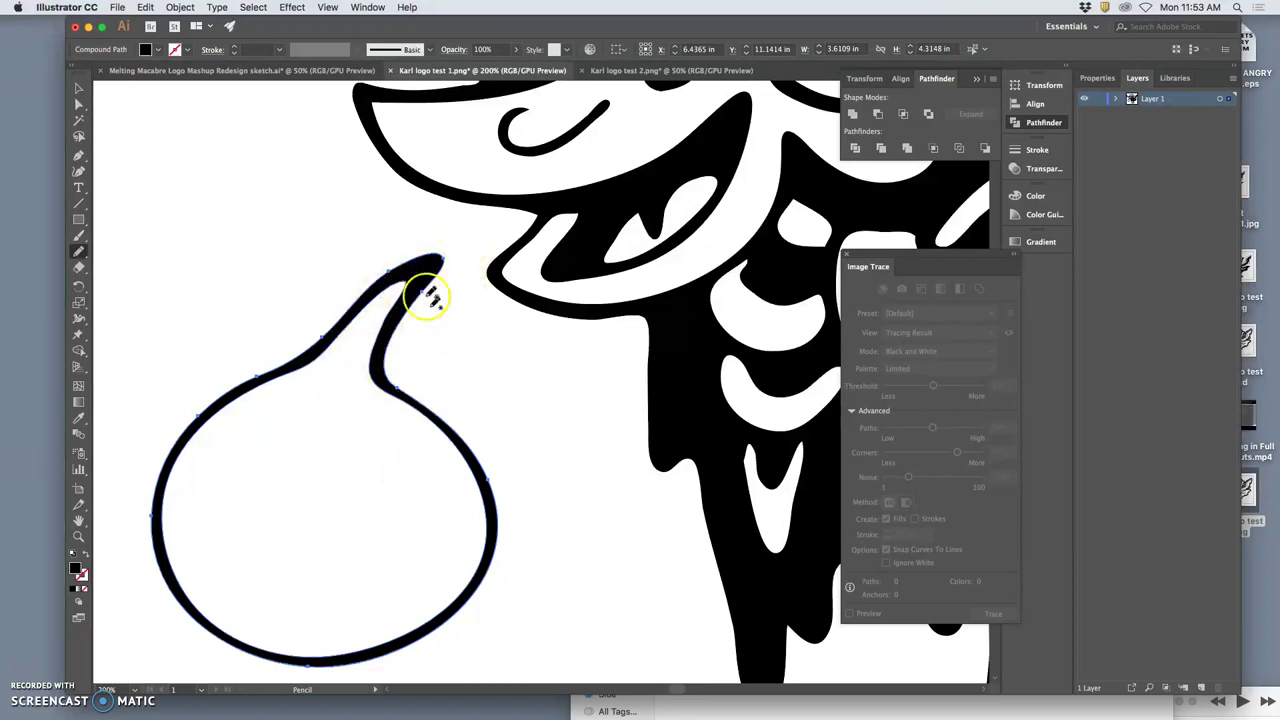
pyautogui.press('a')
pyautogui.click(468, 357)
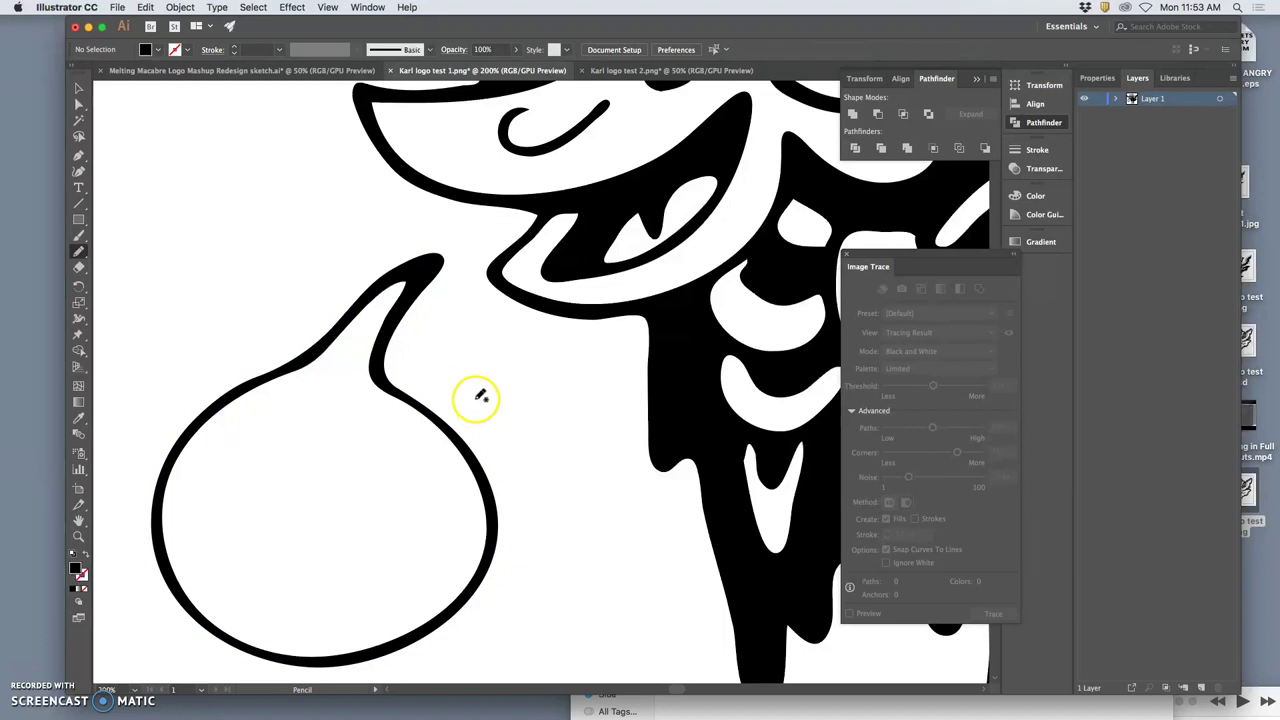
# Examine the whole character, including the ribs and the tip of the lower spotted wing.
pyautogui.scroll(-5, 480, 397)
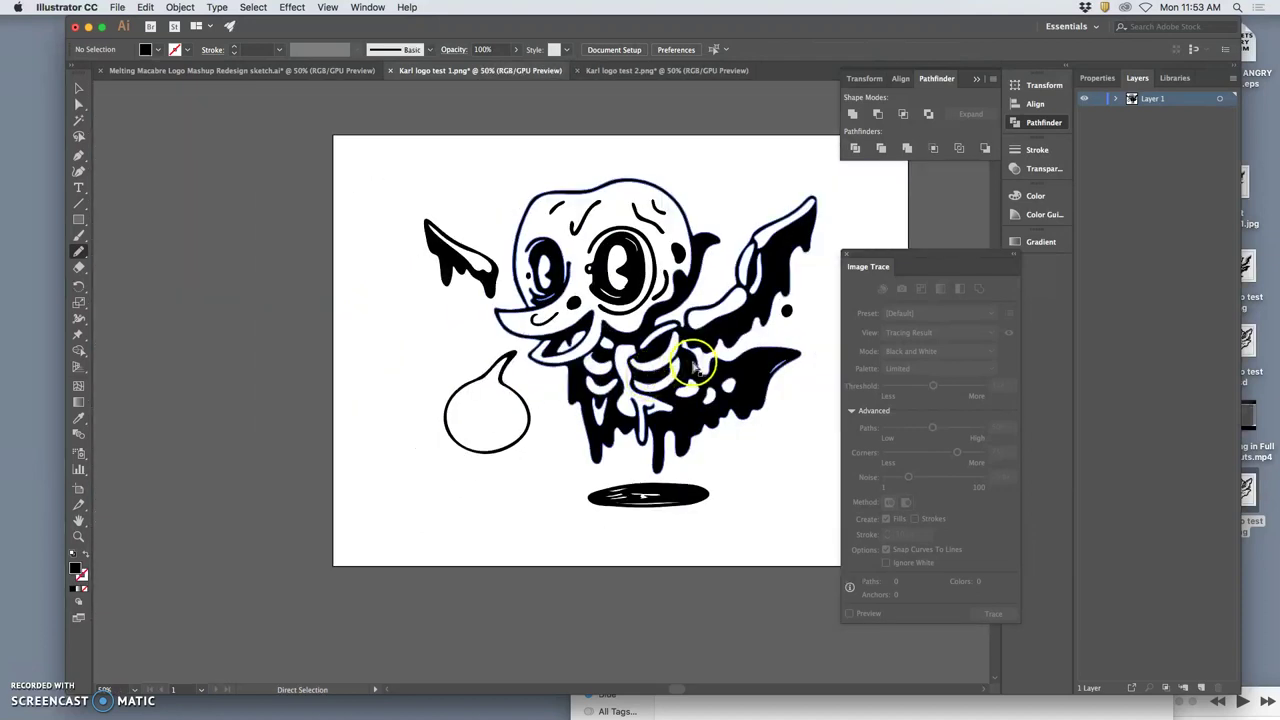
pyautogui.press('super+minus')
pyautogui.press('space')
pyautogui.moveTo(732, 452); pyautogui.dragTo(657, 451)
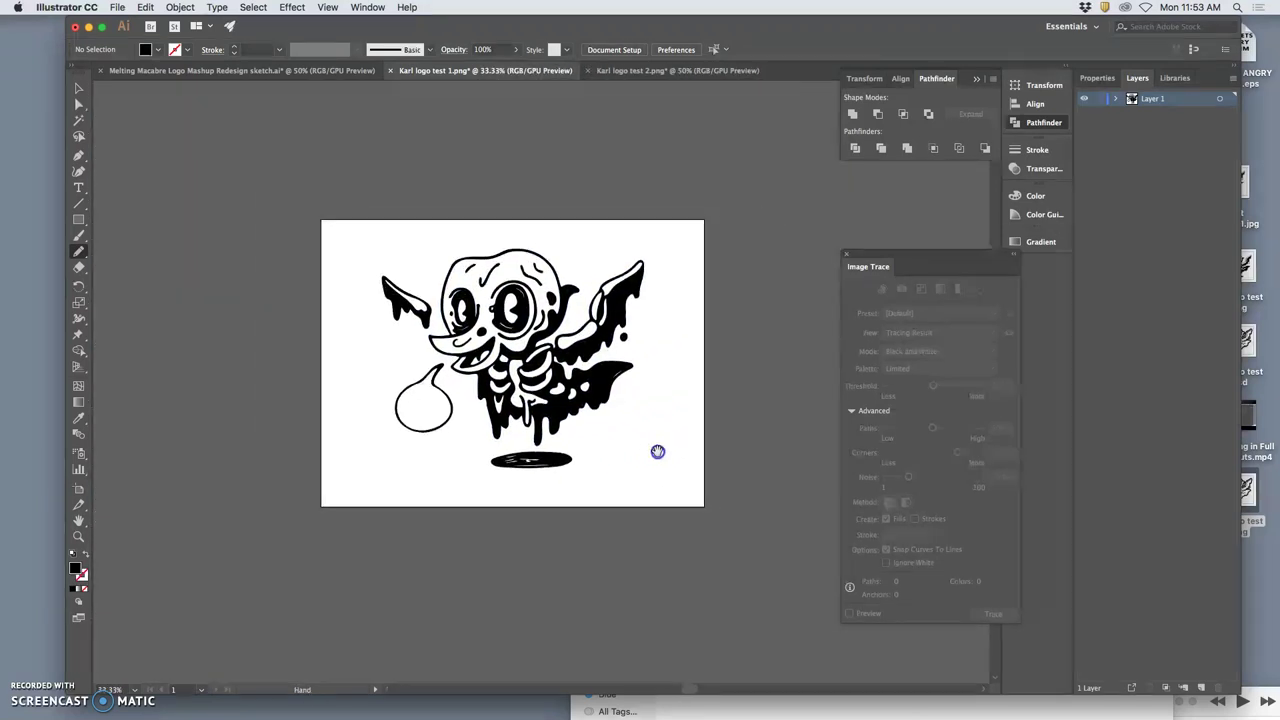
pyautogui.press('super+plus')
pyautogui.press('super+plus')
pyautogui.press('super+plus')
pyautogui.press('super+plus')
pyautogui.press('space')
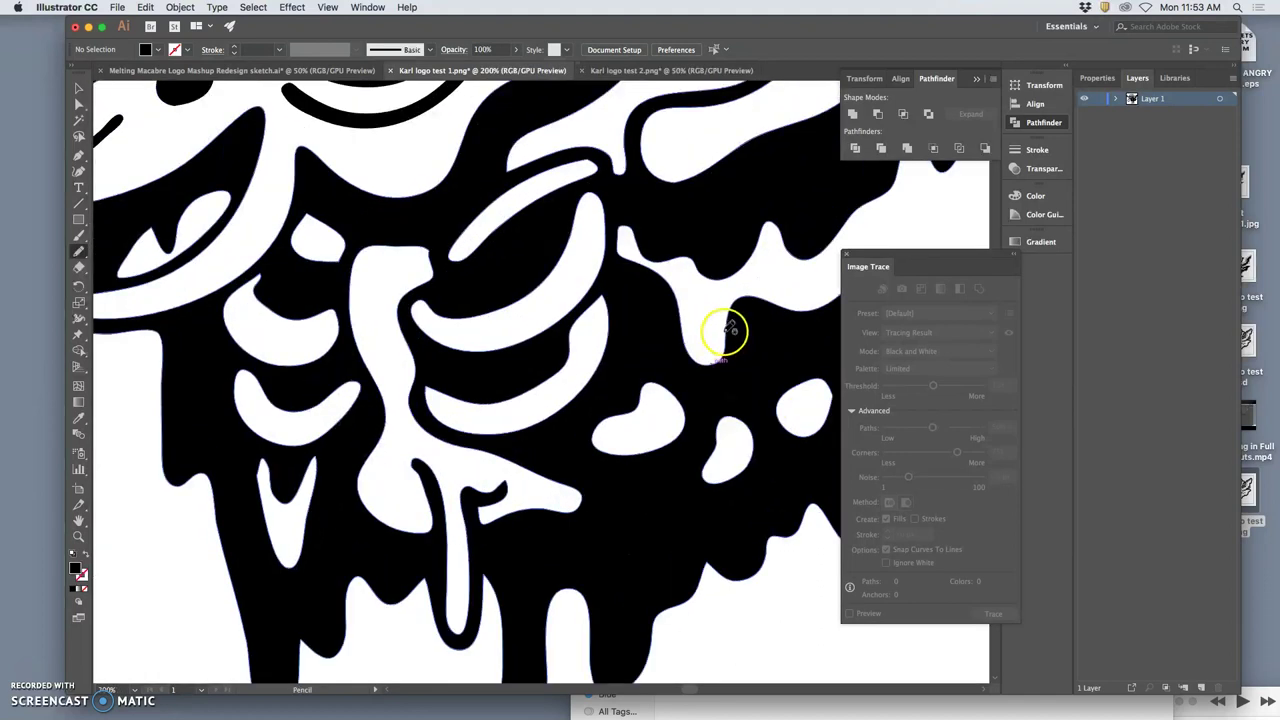
pyautogui.moveTo(726, 331)
pyautogui.mouseDown()
pyautogui.moveTo(454, 286)
pyautogui.moveTo(311, 305)
pyautogui.mouseUp()
pyautogui.press('super+equal')
pyautogui.press('super+equal')
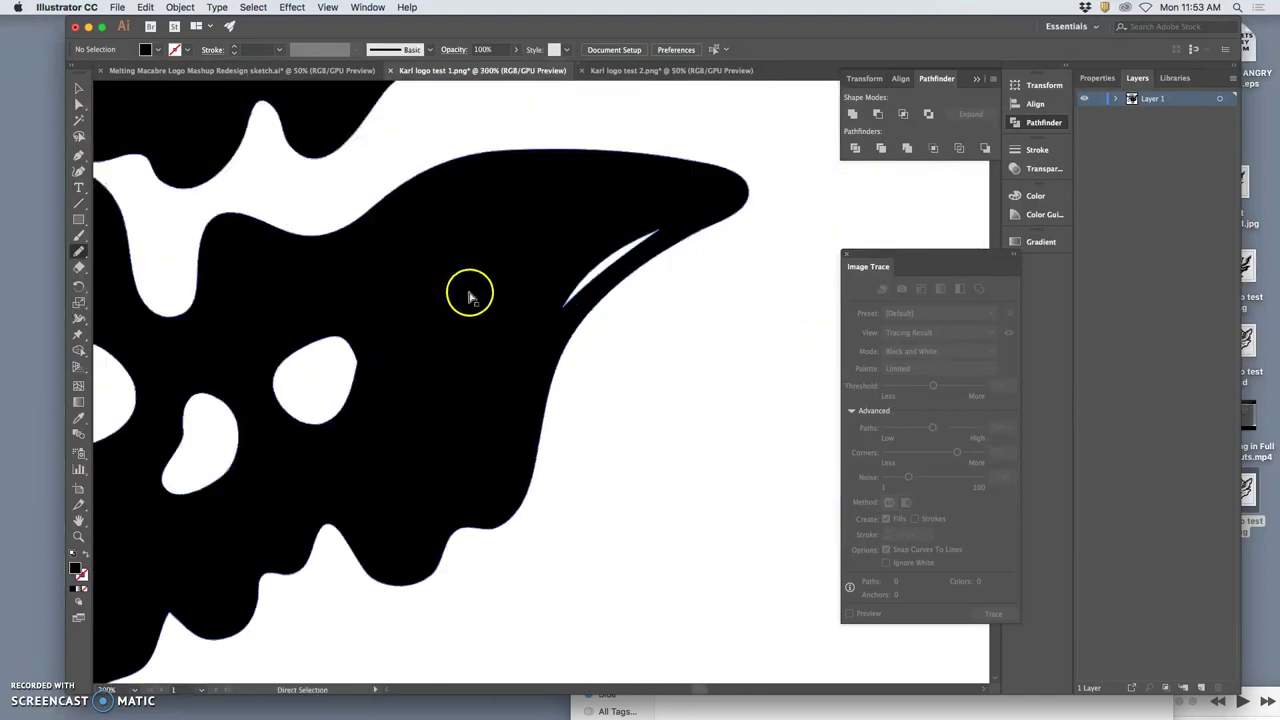